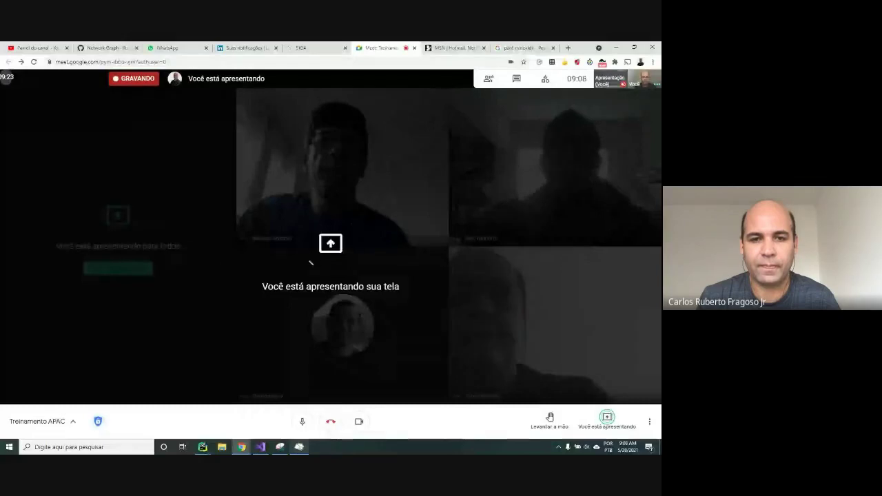
# - Bring the empty SIGA 1.5.3 window to the front from the taskbar
pyautogui.moveTo(299, 446)
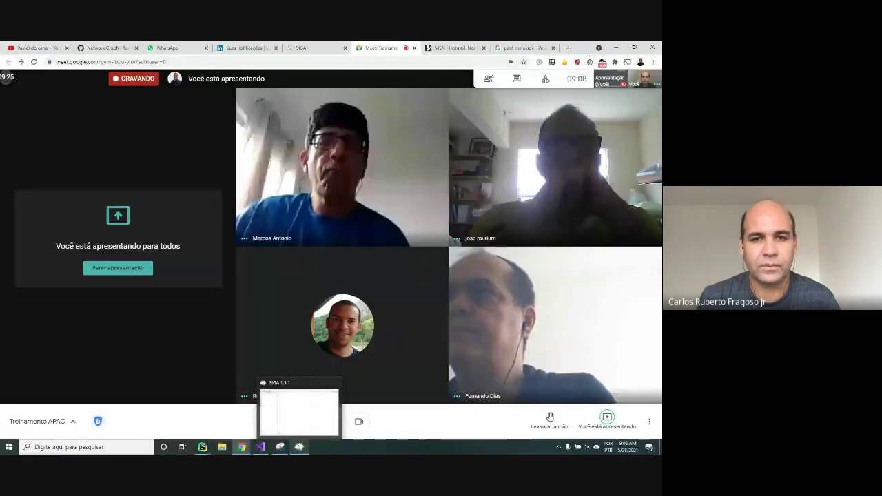
pyautogui.click(299, 447)
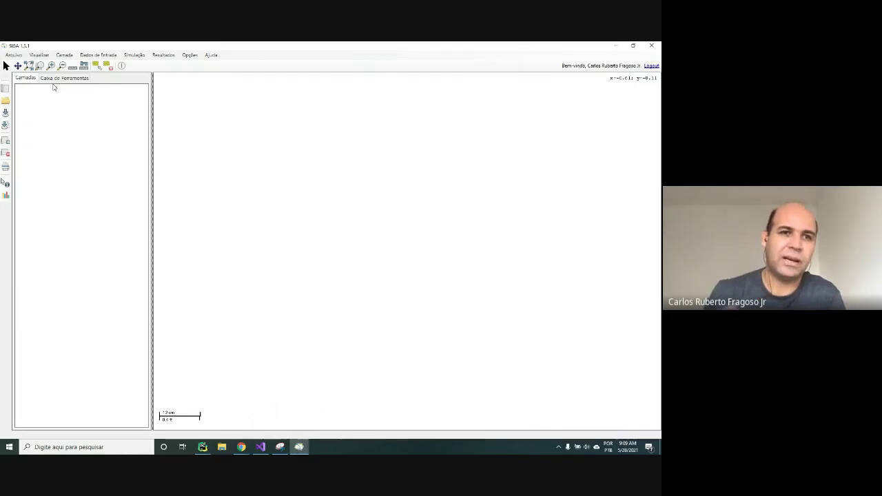
# - Open the remote project SumaumaRub through Arquivo > Abrir um Projeto Remoto
pyautogui.click(15, 57)
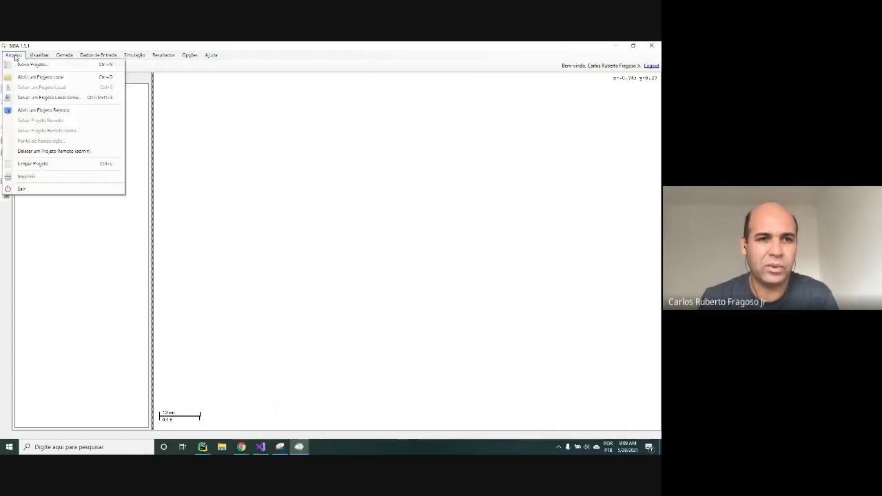
pyautogui.click(34, 109)
pyautogui.click(265, 215)
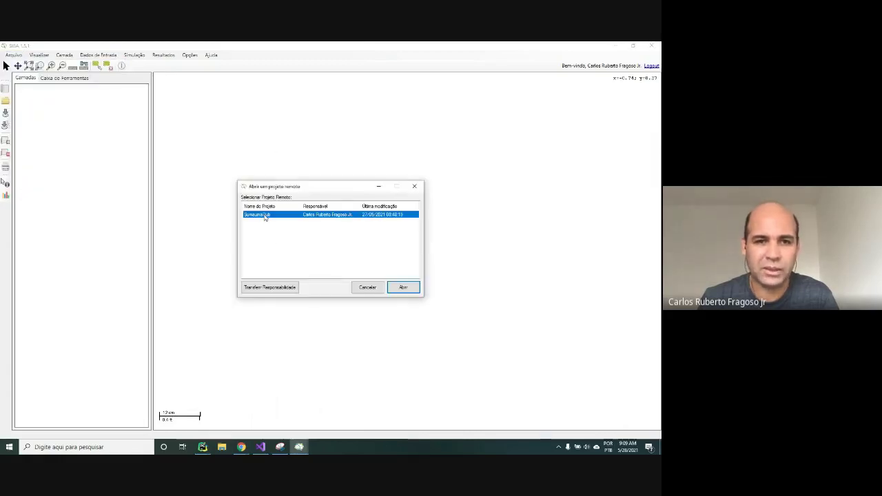
pyautogui.click(403, 289)
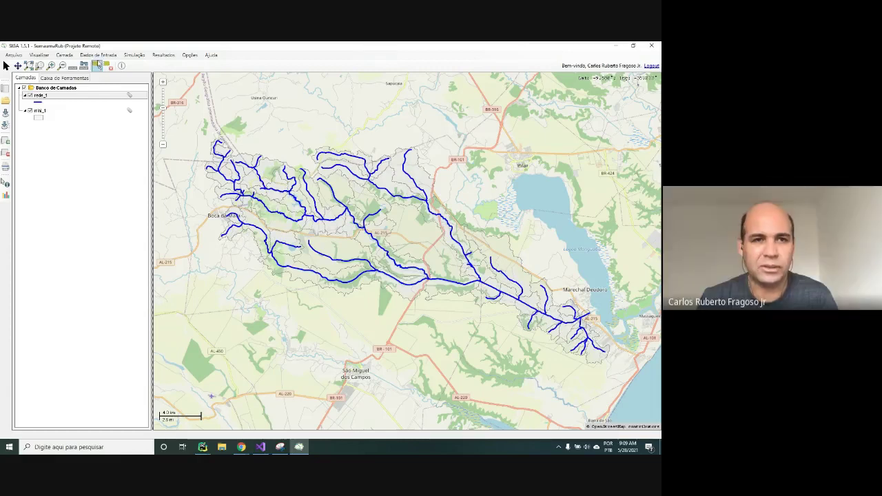
pyautogui.click(98, 54)
pyautogui.moveTo(125, 112)
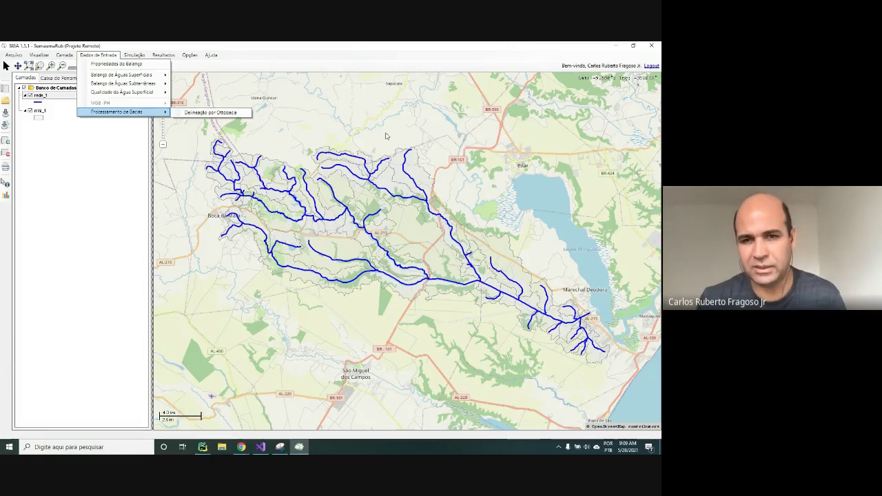
pyautogui.click(335, 54)
pyautogui.click(98, 55)
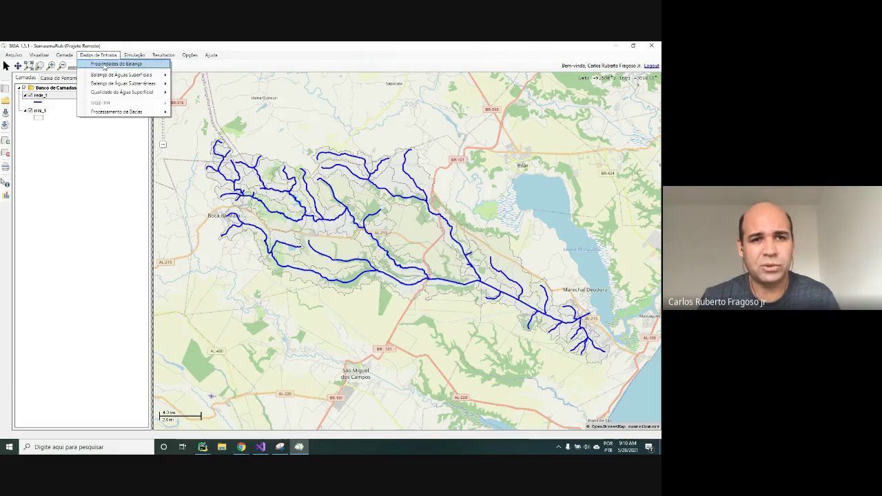
pyautogui.click(104, 64)
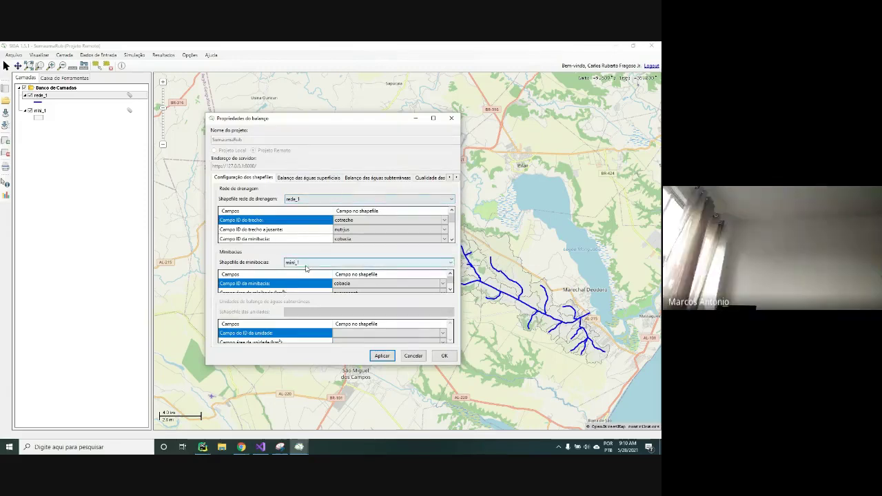
pyautogui.click(294, 178)
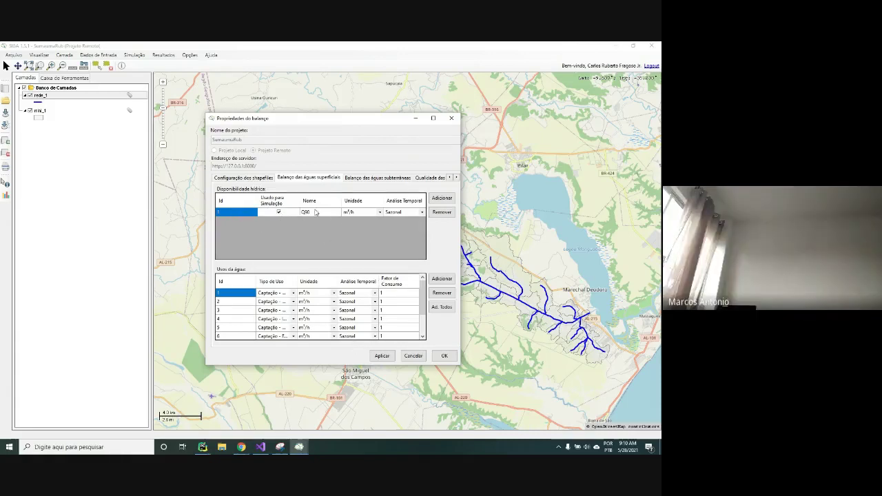
pyautogui.click(455, 120)
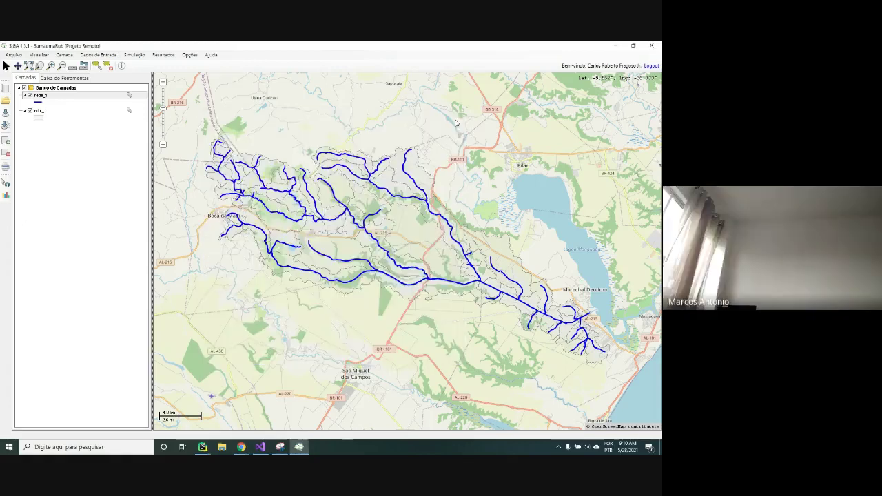
# - In the specific-flow calculator by sub-basin, choose Q90, the mini_1 shapefile and the cobacia name field
pyautogui.click(99, 54)
pyautogui.moveTo(121, 75)
pyautogui.moveTo(234, 76)
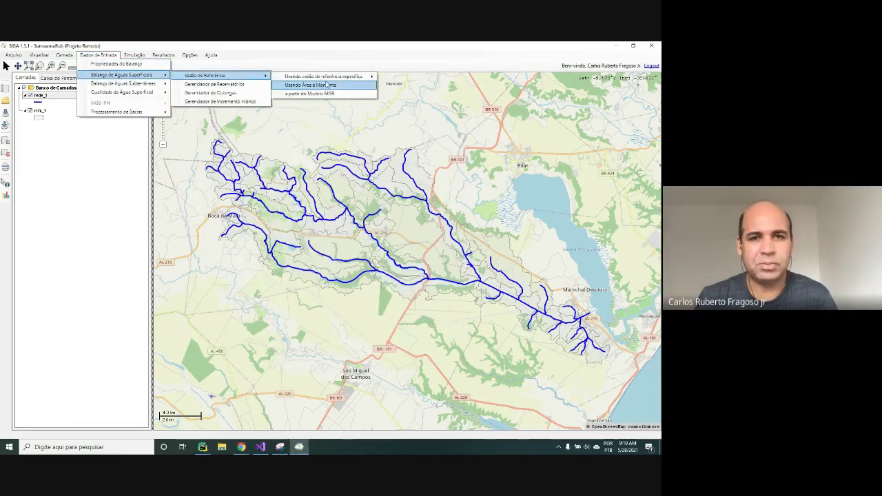
pyautogui.moveTo(331, 76)
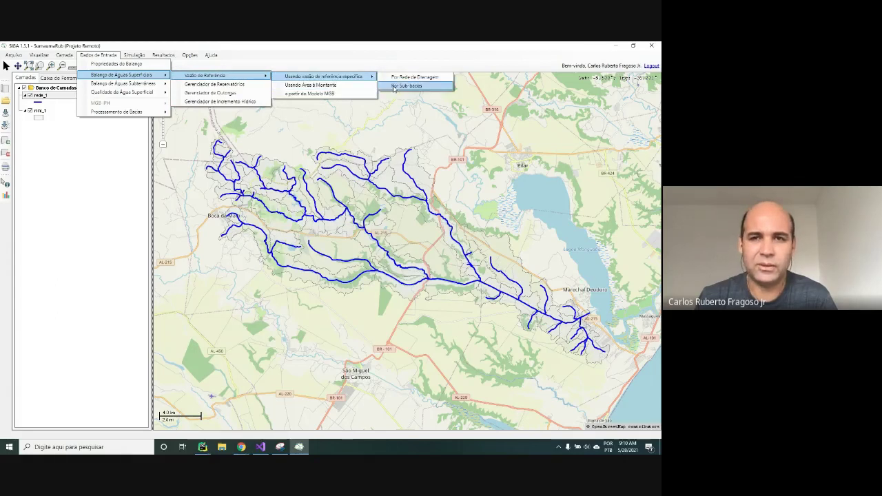
pyautogui.click(394, 87)
pyautogui.click(354, 162)
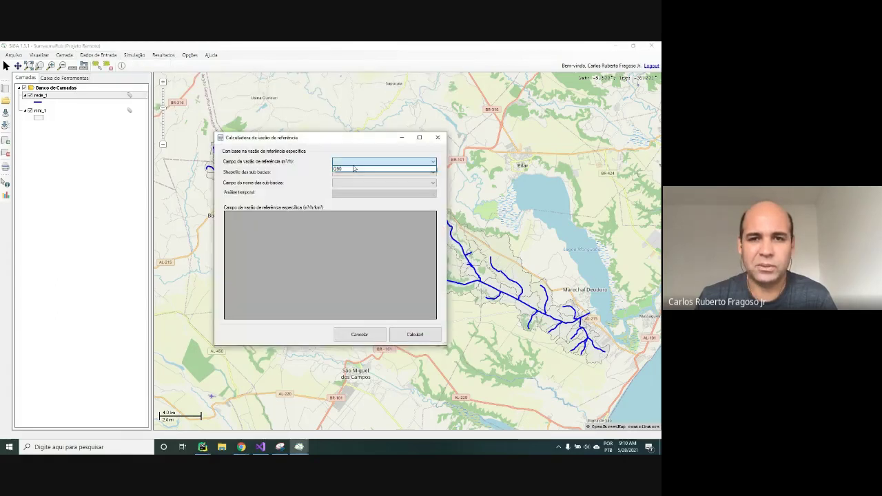
pyautogui.click(354, 168)
pyautogui.click(354, 173)
pyautogui.click(348, 178)
pyautogui.click(349, 183)
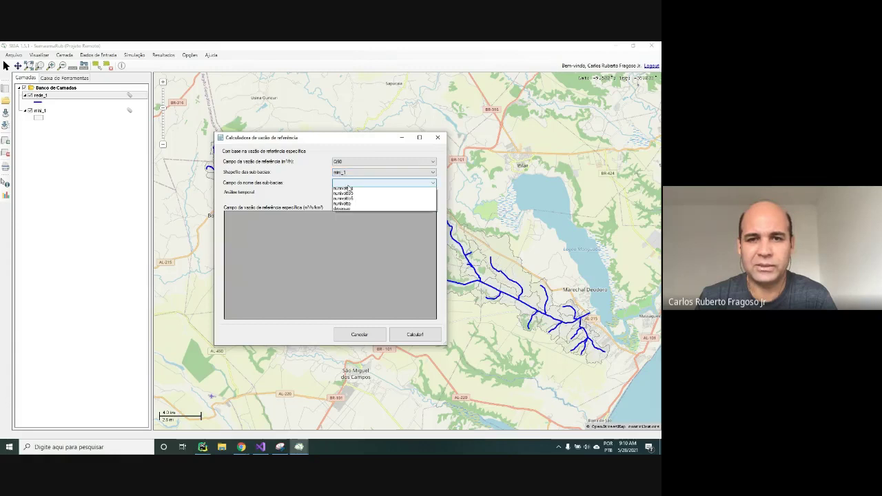
pyautogui.click(351, 222)
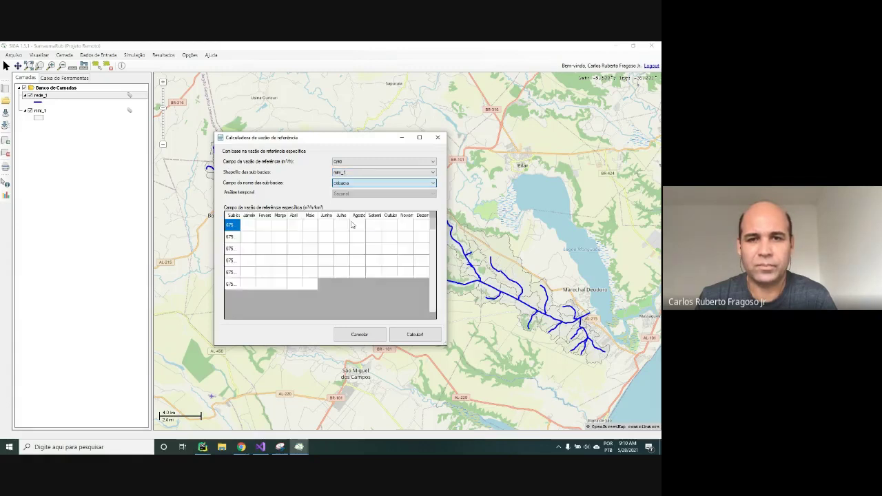
# - Fill every sub-basin's monthly specific flow with 1.2 and run the calculation
pyautogui.click(246, 227)
pyautogui.write('1.2')
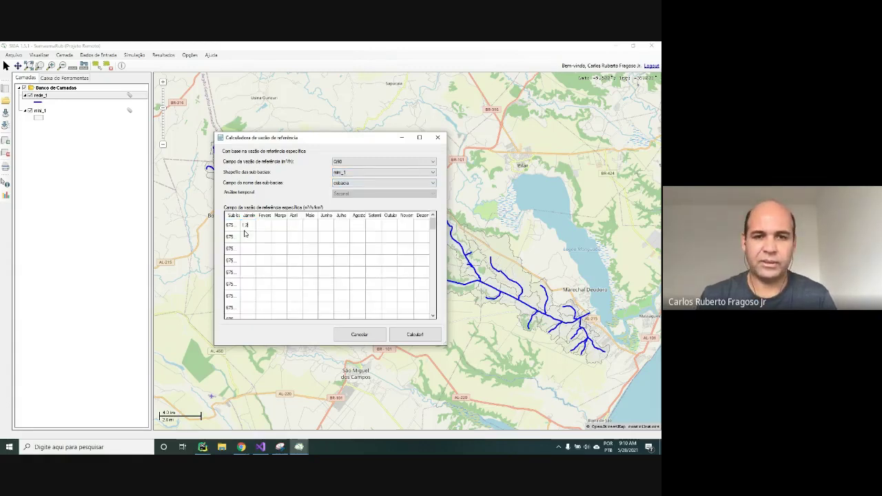
pyautogui.press('Return')
pyautogui.click(246, 225)
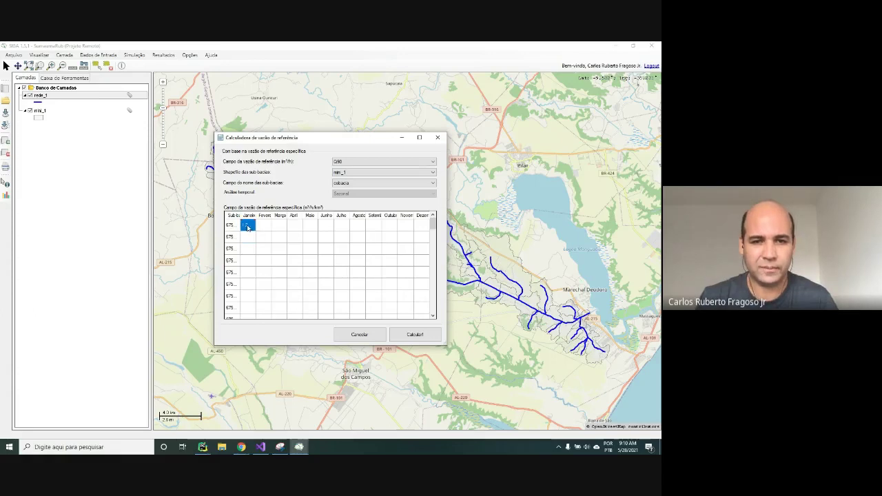
pyautogui.moveTo(246, 225); pyautogui.dragTo(423, 337)
pyautogui.write('1.2')
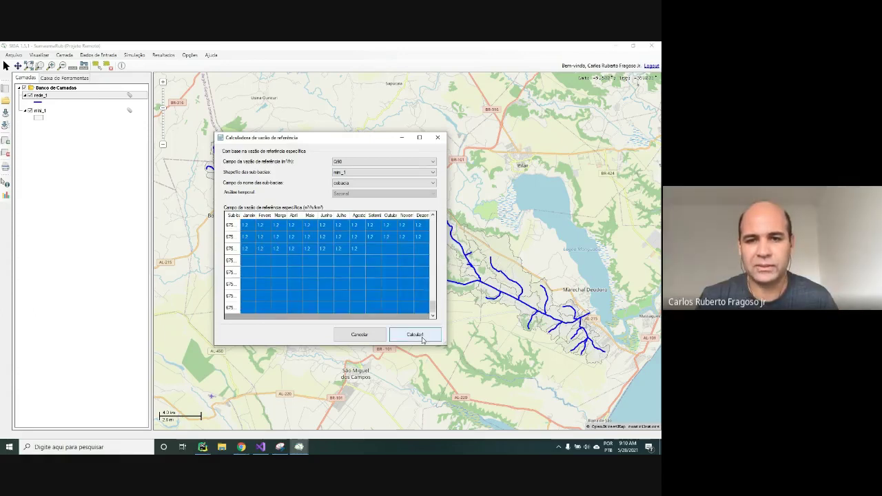
pyautogui.click(416, 334)
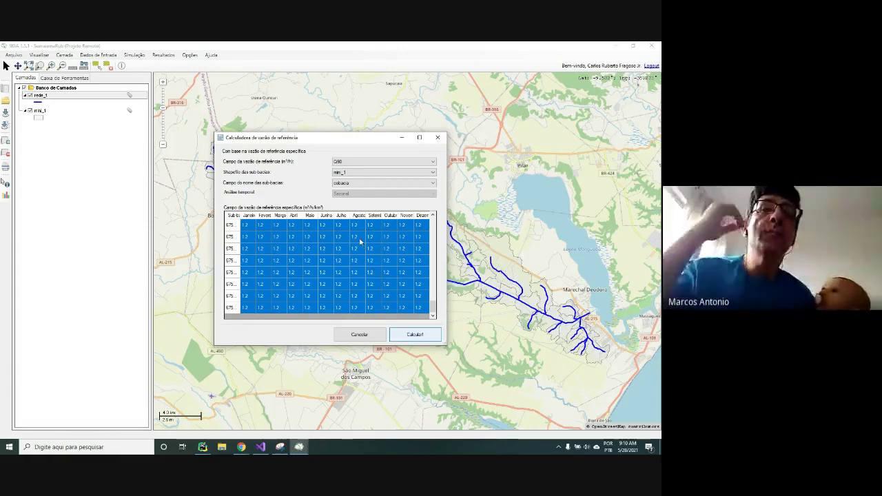
pyautogui.click(366, 273)
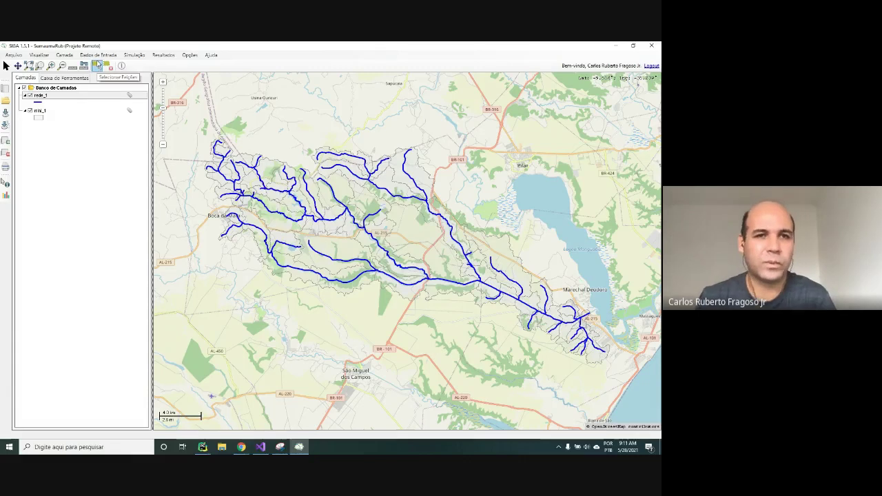
# - Open Dados de Entrada > Balanço de Águas Superficiais > Gerenciador de Outorgas and reposition its window
pyautogui.click(100, 55)
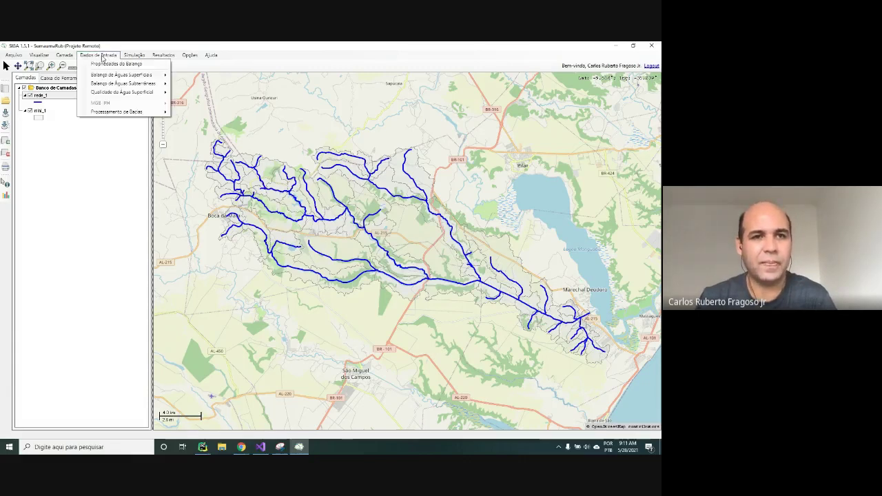
pyautogui.moveTo(112, 74)
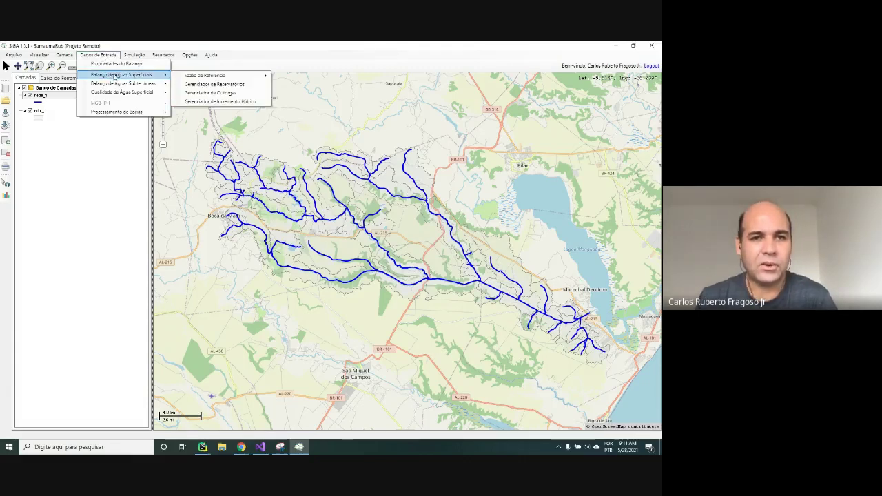
pyautogui.click(197, 93)
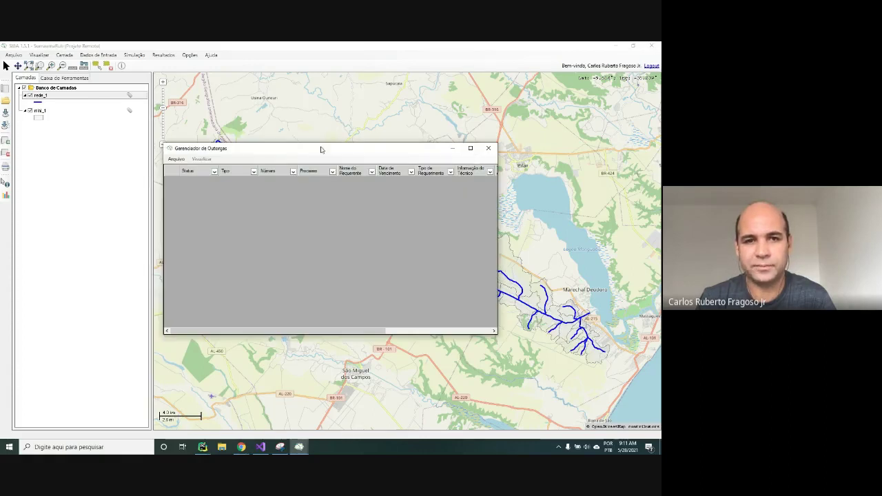
pyautogui.moveTo(300, 151); pyautogui.dragTo(316, 132)
# - Open the Arquivo menu of the Gerenciador de Outorgas
pyautogui.click(193, 141)
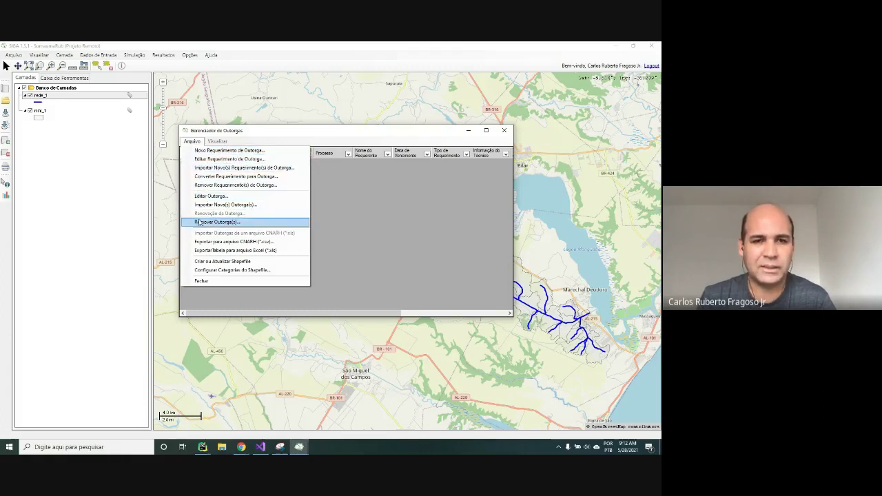
# - Start a new outorga request and inspect the Número (SIGA), Criado em, Atualizado em and Situação fields
pyautogui.click(217, 151)
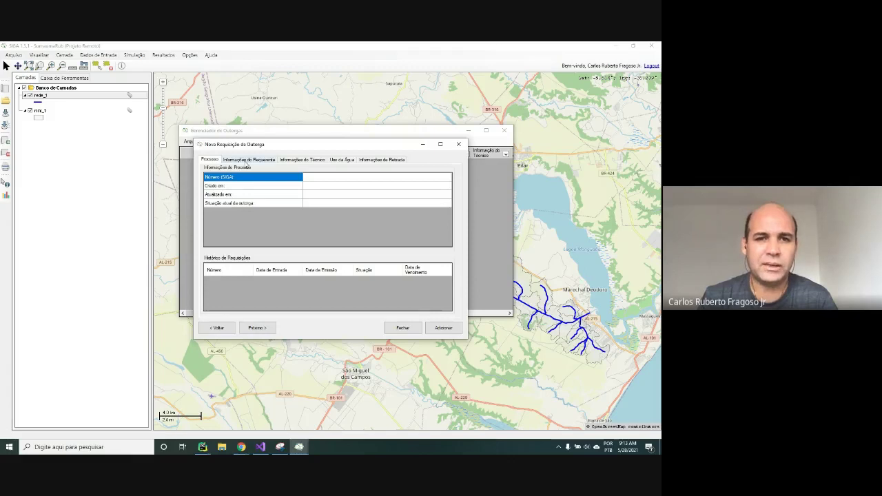
pyautogui.click(315, 179)
pyautogui.click(314, 187)
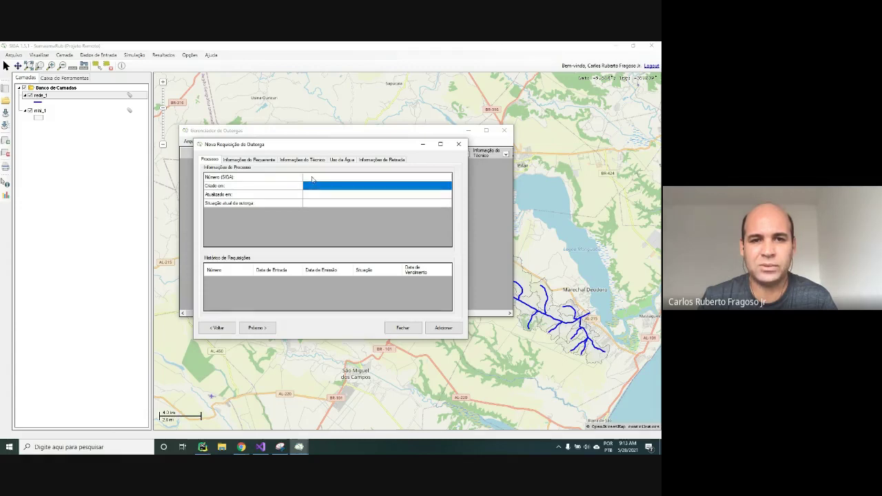
pyautogui.click(313, 179)
pyautogui.click(311, 187)
pyautogui.click(313, 195)
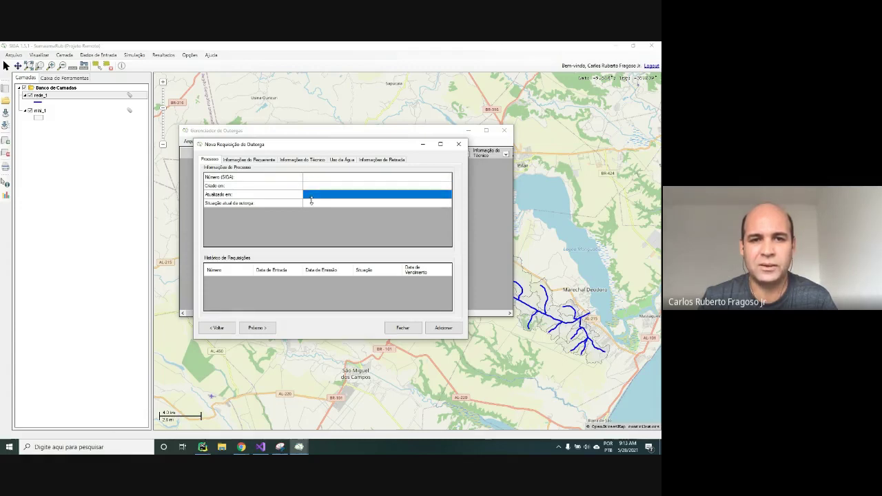
pyautogui.click(310, 204)
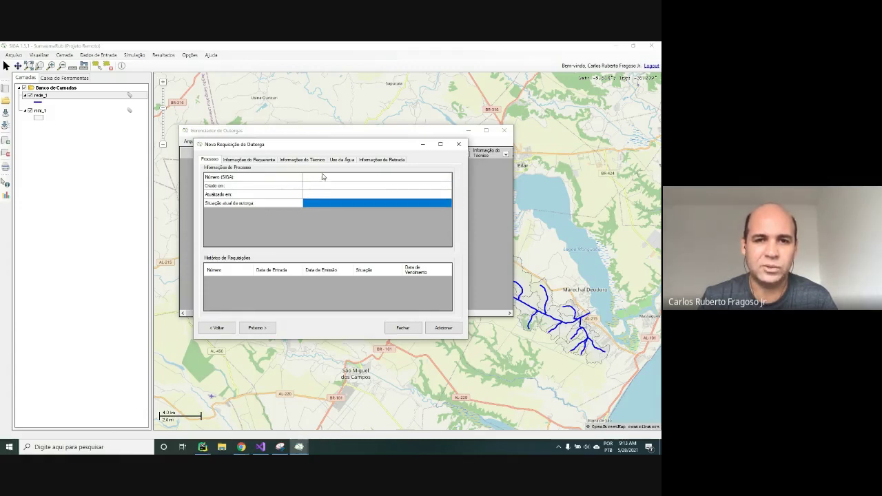
pyautogui.click(324, 177)
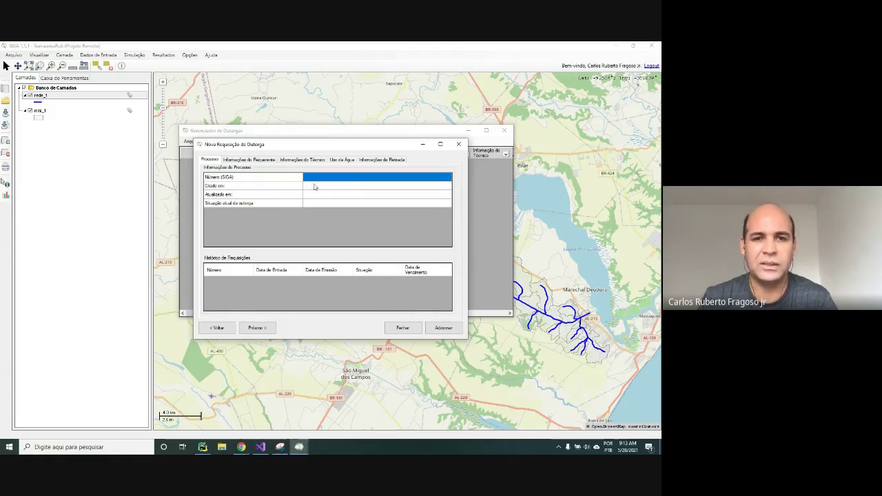
pyautogui.click(314, 186)
pyautogui.click(308, 197)
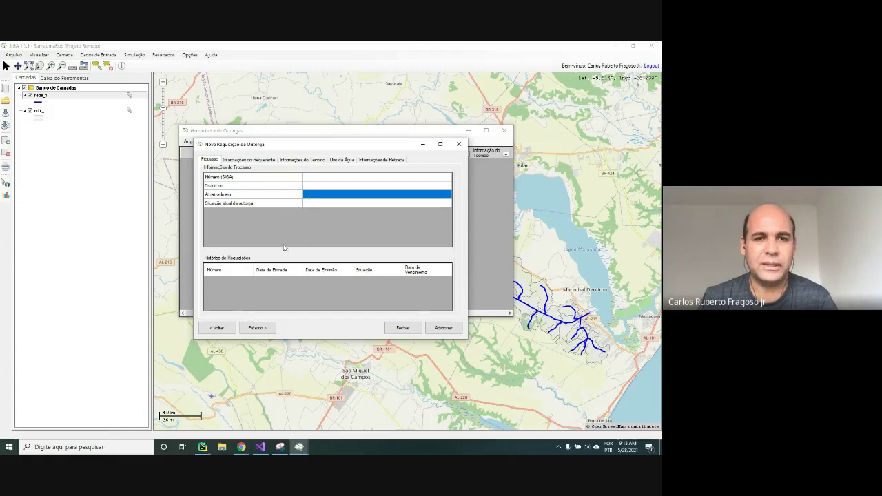
pyautogui.click(310, 204)
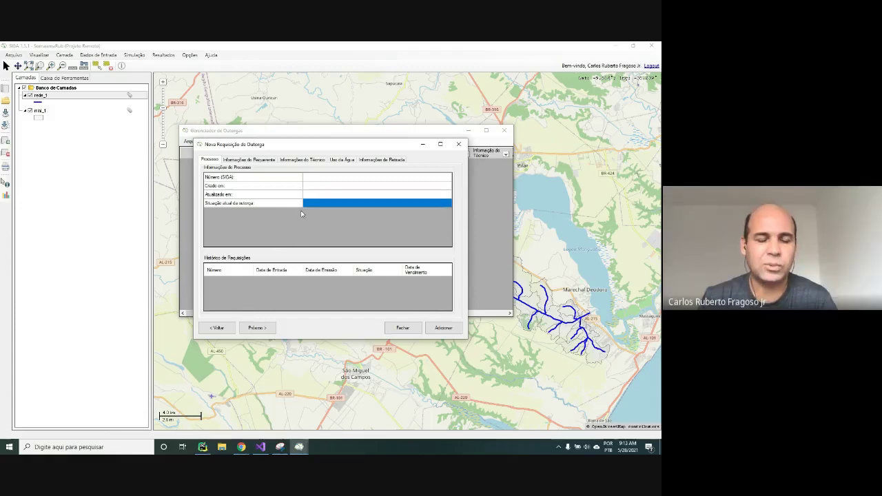
# - Browse the Requerente, Técnico, Uso da Água and Retirada tabs, then close the request form
pyautogui.click(250, 159)
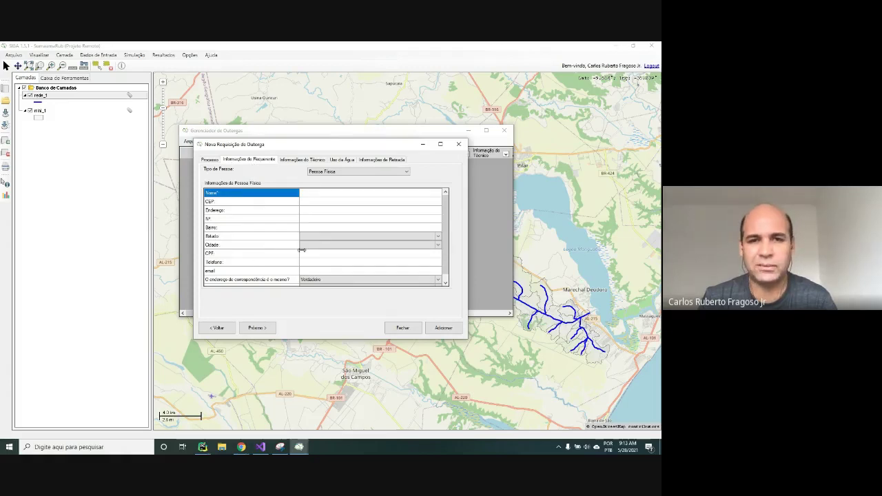
pyautogui.click(302, 160)
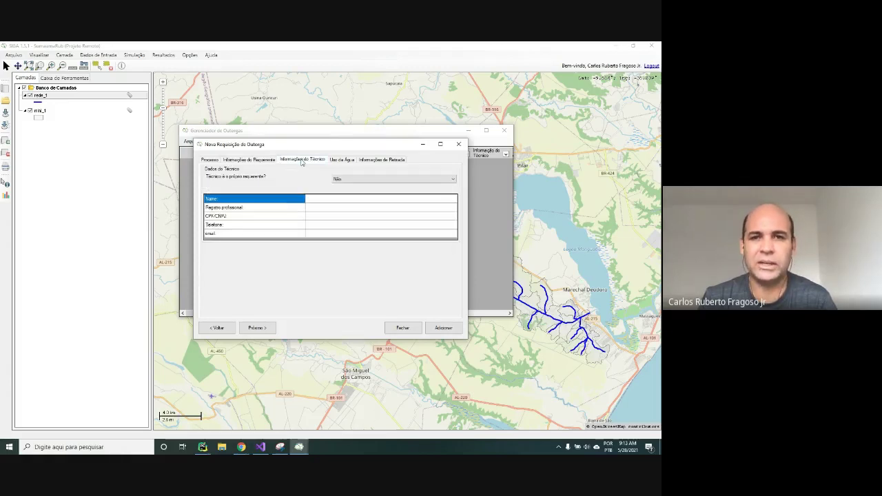
pyautogui.click(337, 160)
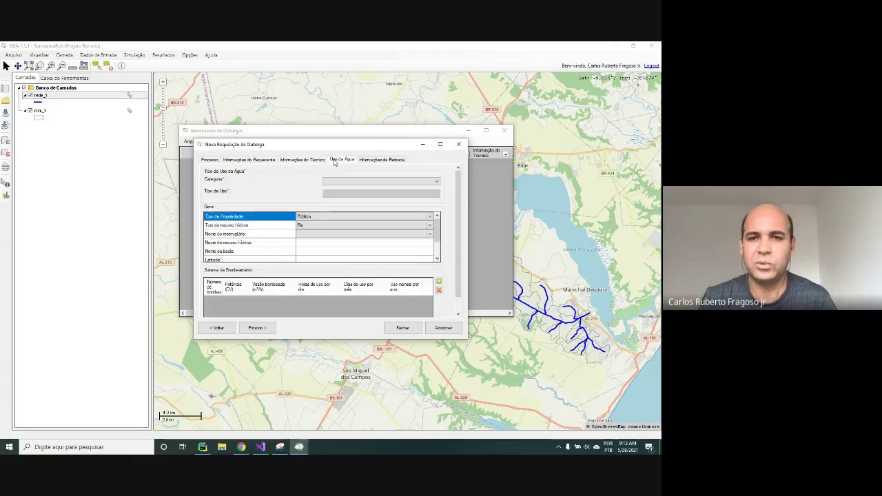
pyautogui.click(383, 161)
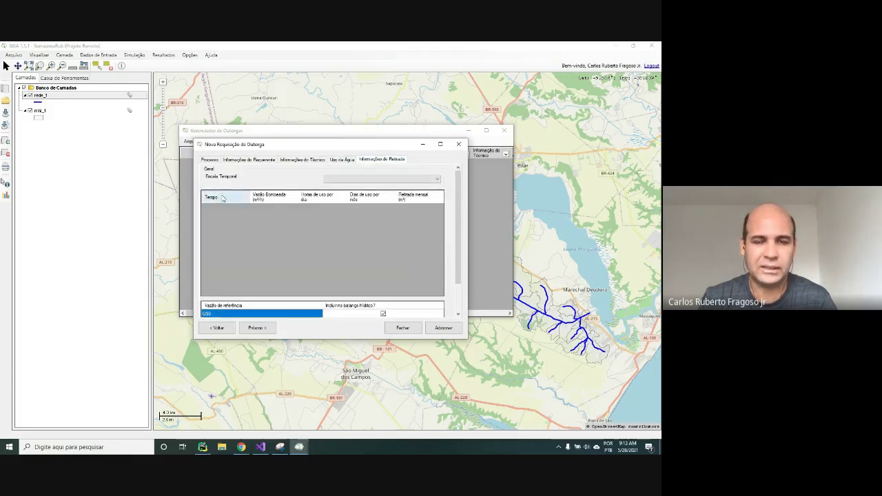
pyautogui.click(244, 161)
pyautogui.click(300, 160)
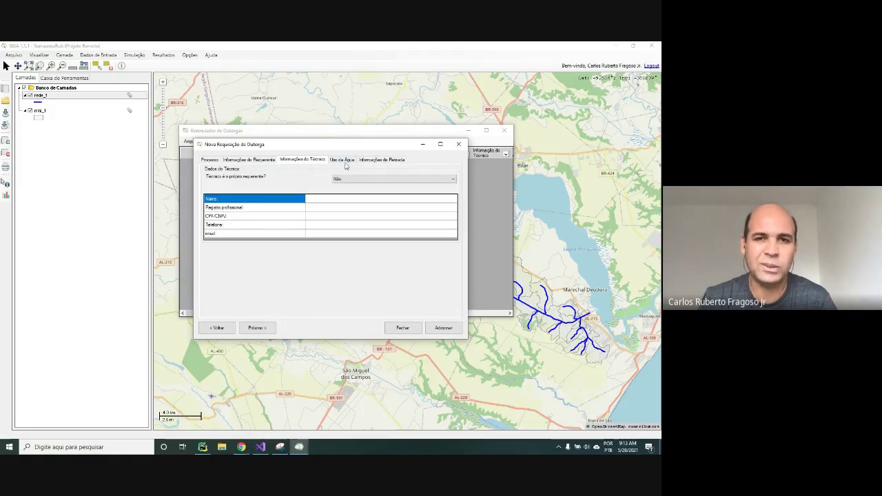
pyautogui.click(344, 161)
pyautogui.click(382, 160)
pyautogui.click(260, 162)
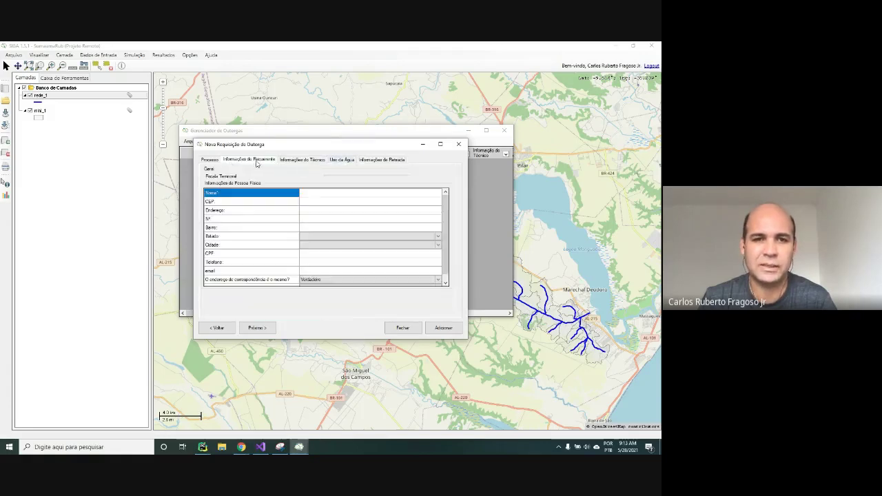
pyautogui.click(209, 162)
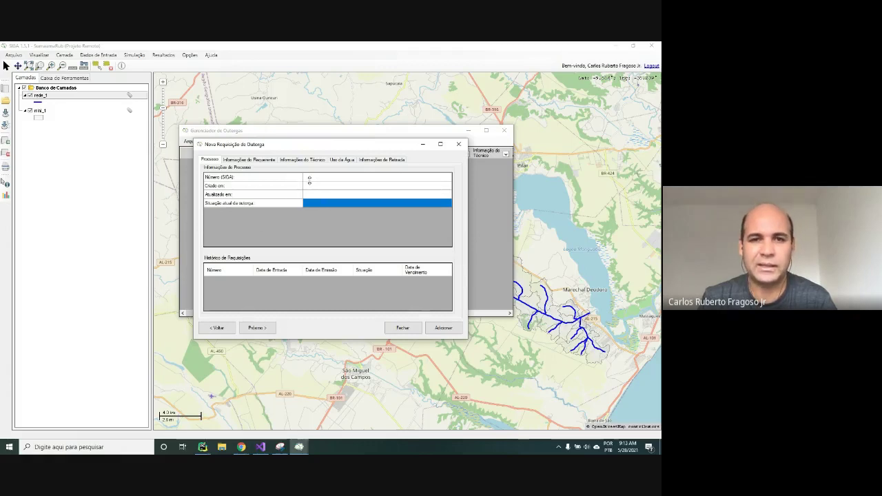
pyautogui.click(309, 179)
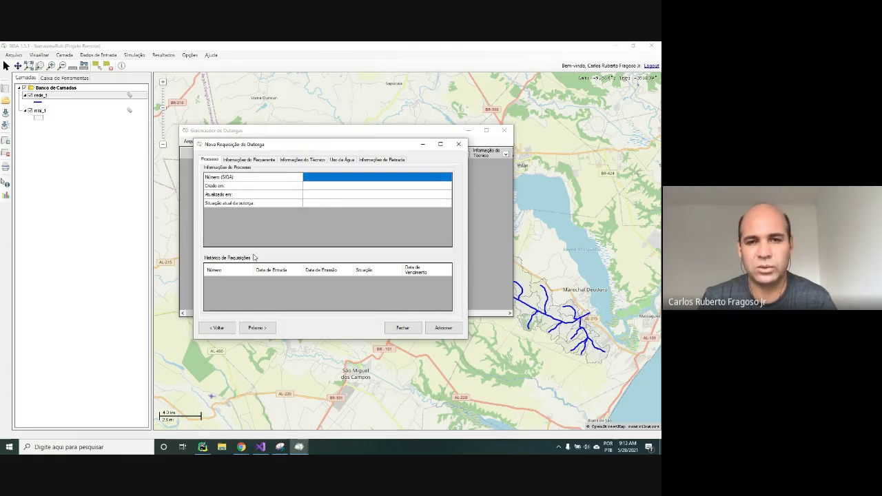
pyautogui.click(458, 146)
# - Open the Outorgas manager's Arquivo menu
pyautogui.click(183, 142)
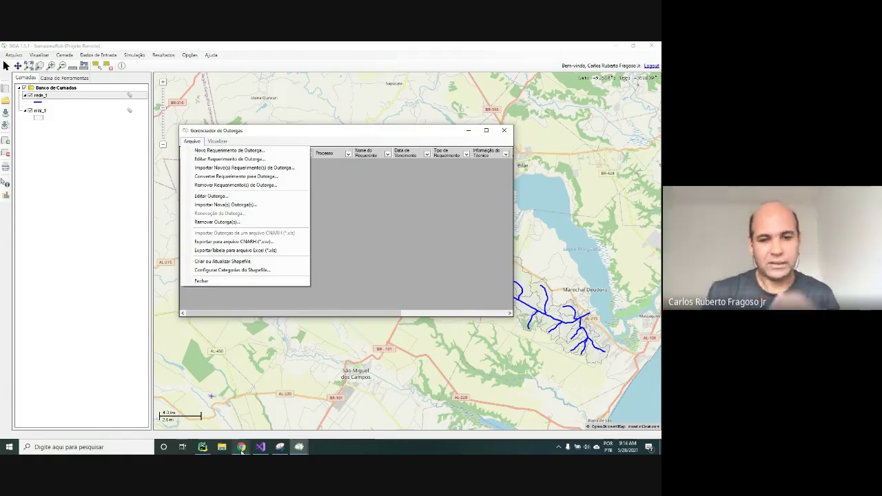
pyautogui.moveTo(241, 448)
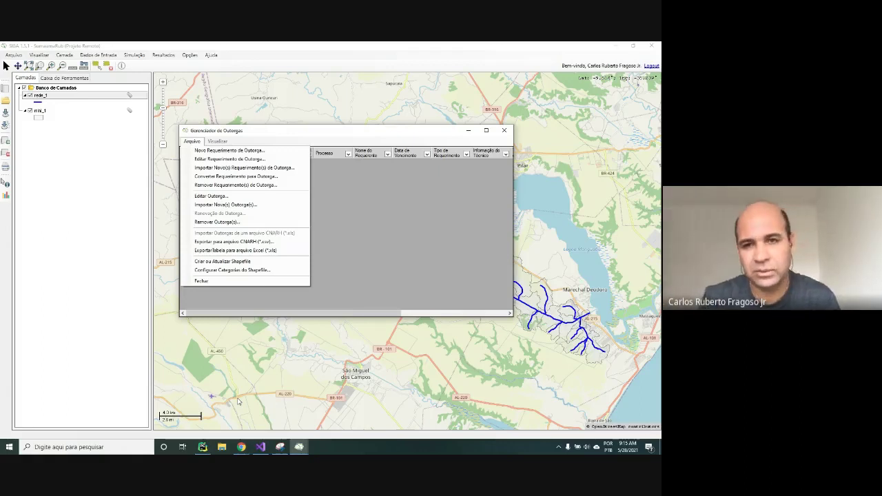
pyautogui.moveTo(249, 450)
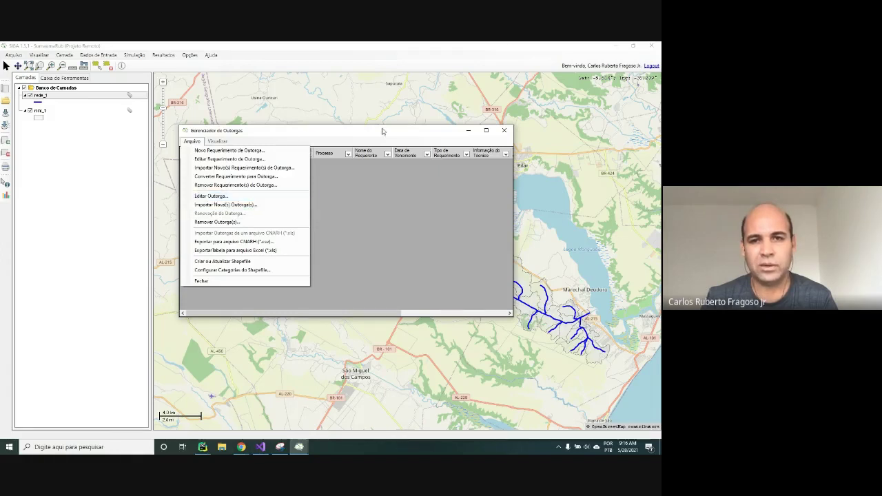
# - Move the Outorgas manager down-left to reveal the basin map, then bring the Google Meet call forward
pyautogui.moveTo(381, 131); pyautogui.dragTo(301, 305)
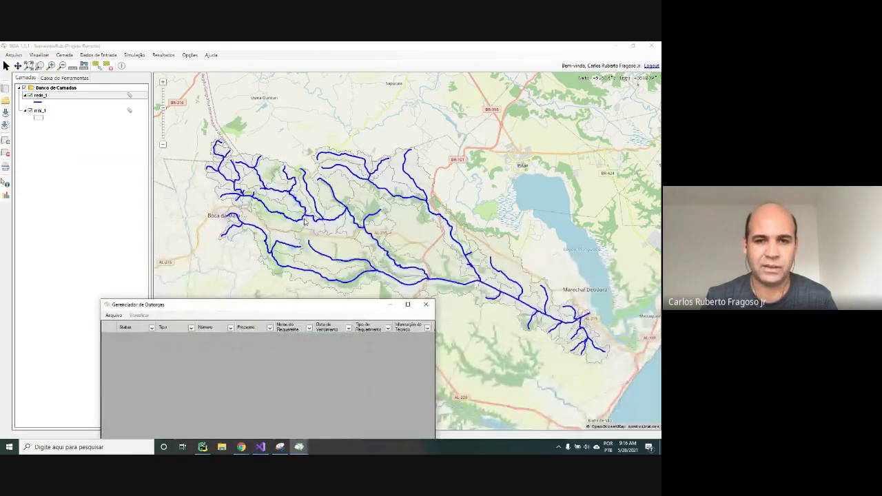
pyautogui.moveTo(241, 447)
pyautogui.click(199, 407)
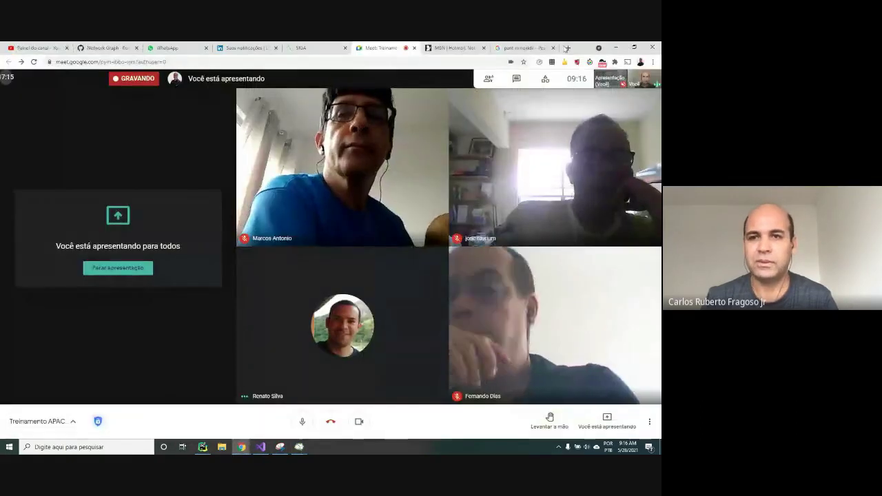
# - Load the local Django admin in a new browser tab and open the Outorgas records
pyautogui.click(566, 48)
pyautogui.write('12')
pyautogui.press('Return')
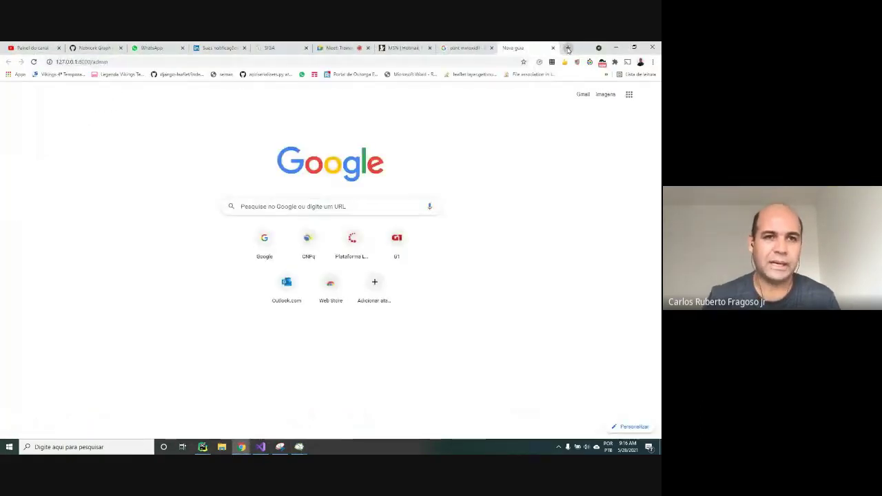
pyautogui.scroll(-10, 208, 284)
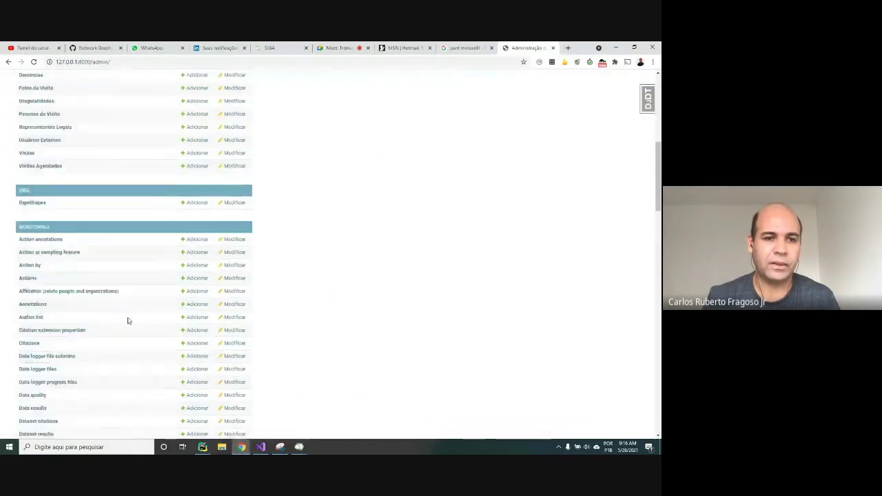
pyautogui.scroll(-15, 127, 321)
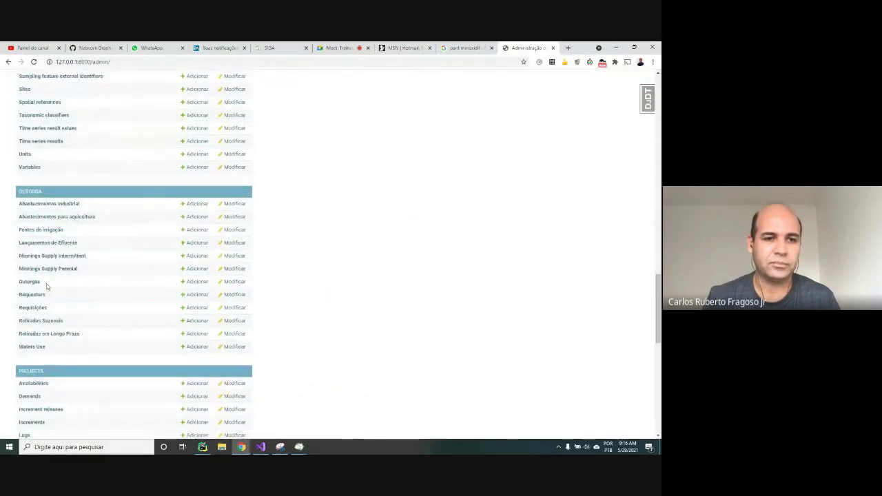
pyautogui.click(37, 282)
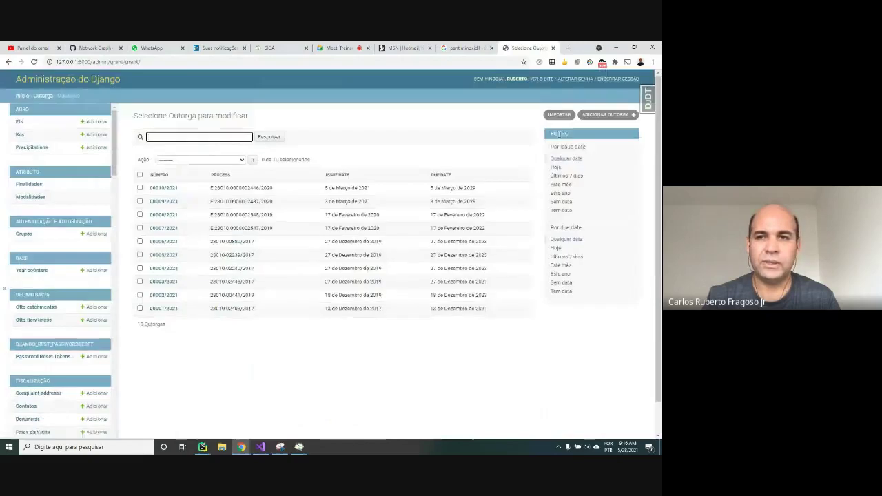
# - Start an Outorgas file import, then cancel the file chooser
pyautogui.click(558, 114)
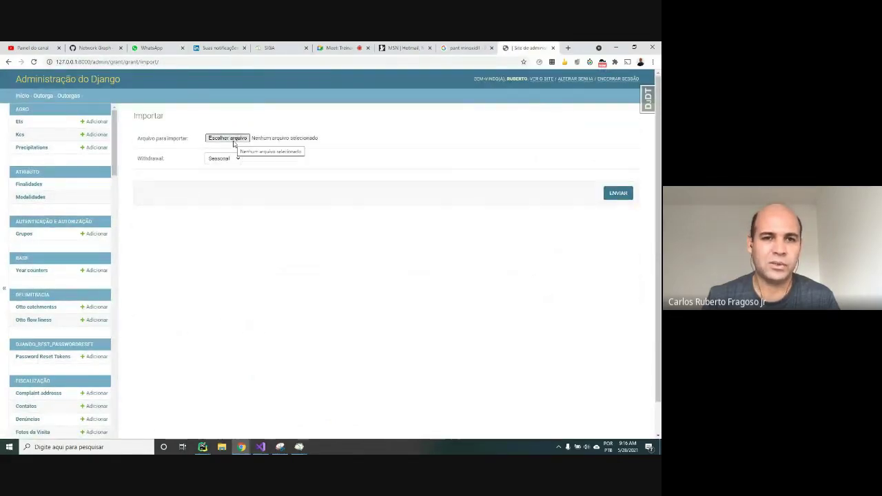
pyautogui.click(235, 139)
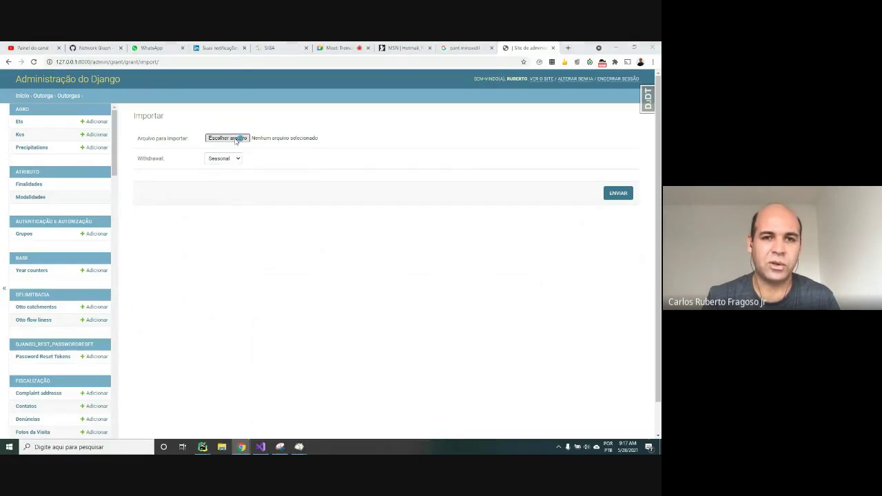
pyautogui.press('Escape')
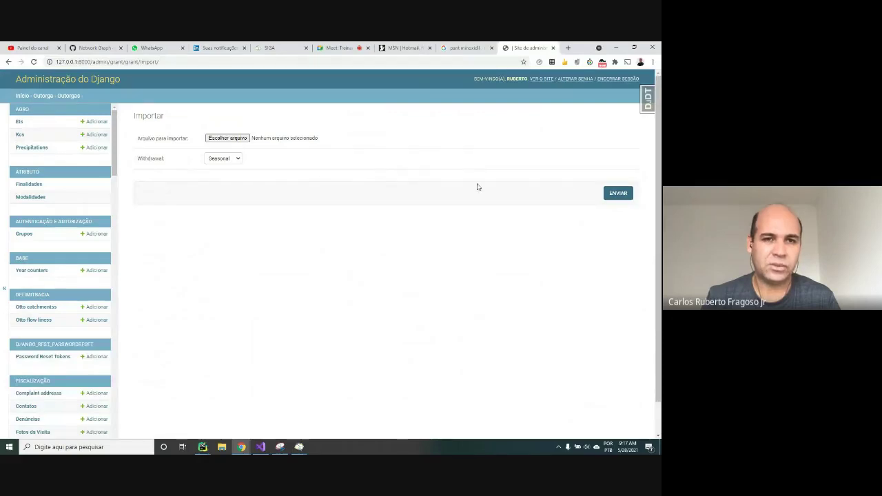
# - Review the list of all 10 Outorgas, then return to SIGA's outorga manager
pyautogui.click(40, 96)
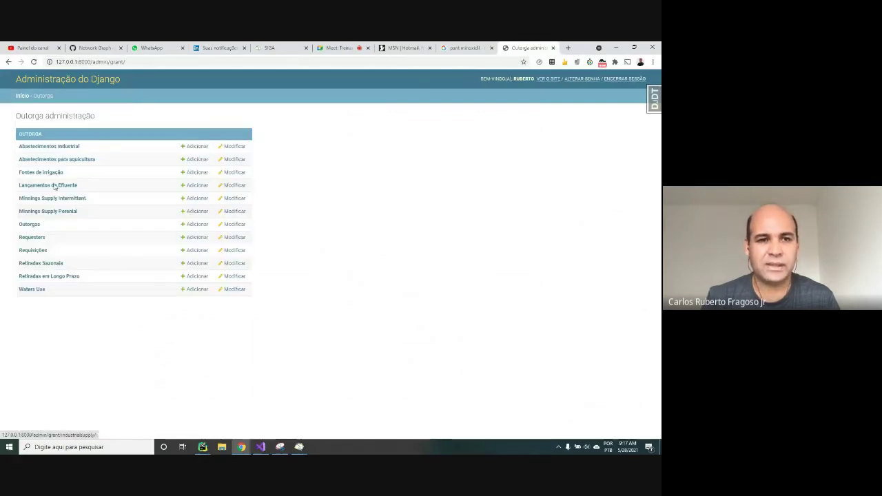
pyautogui.click(30, 225)
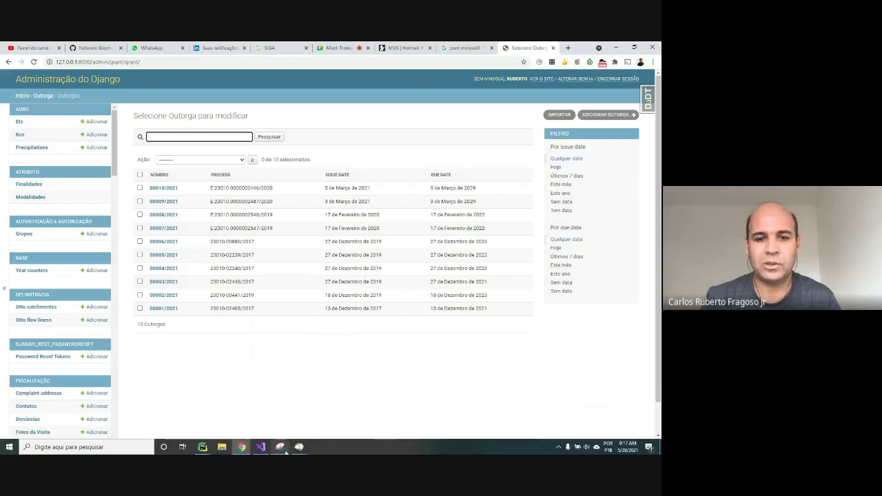
pyautogui.moveTo(299, 448)
pyautogui.click(322, 428)
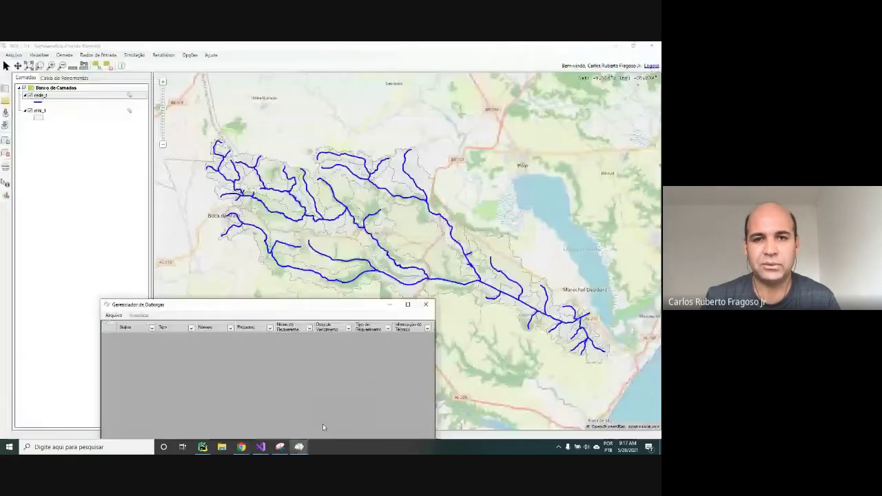
# - Move the outorga manager over the map and choose Arquivo > Importar Nova(s) Outorga(s)
pyautogui.moveTo(306, 309); pyautogui.dragTo(367, 160)
pyautogui.click(177, 166)
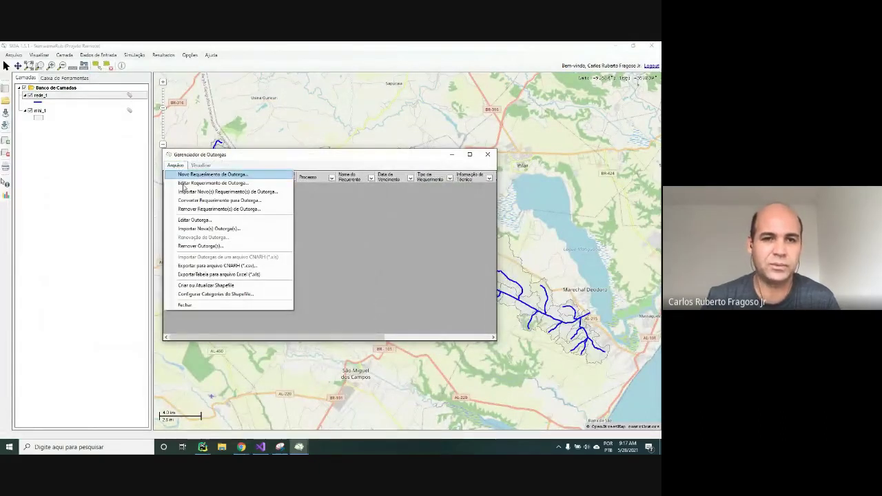
pyautogui.click(234, 229)
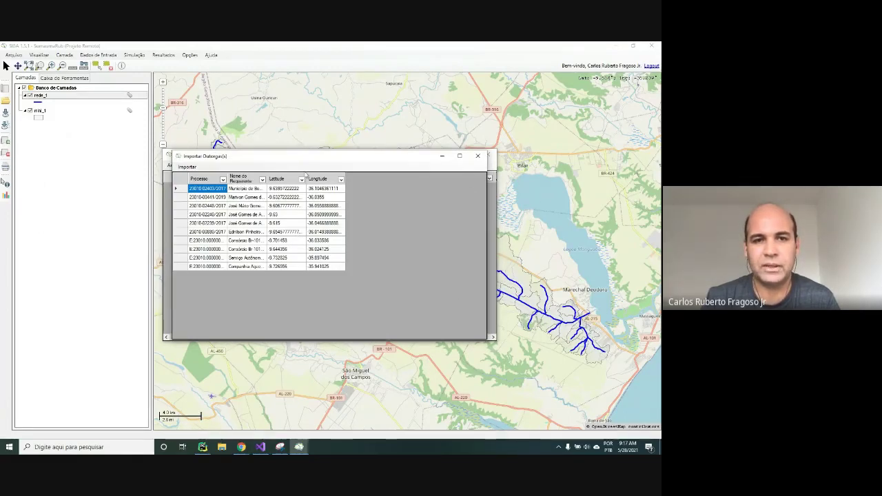
# - Select only the first two outorgas, 00001/2021 and 00002/2021, and import them with Importar Apenas Selecionadas
pyautogui.moveTo(293, 153); pyautogui.dragTo(338, 159)
pyautogui.moveTo(214, 195); pyautogui.dragTo(214, 245)
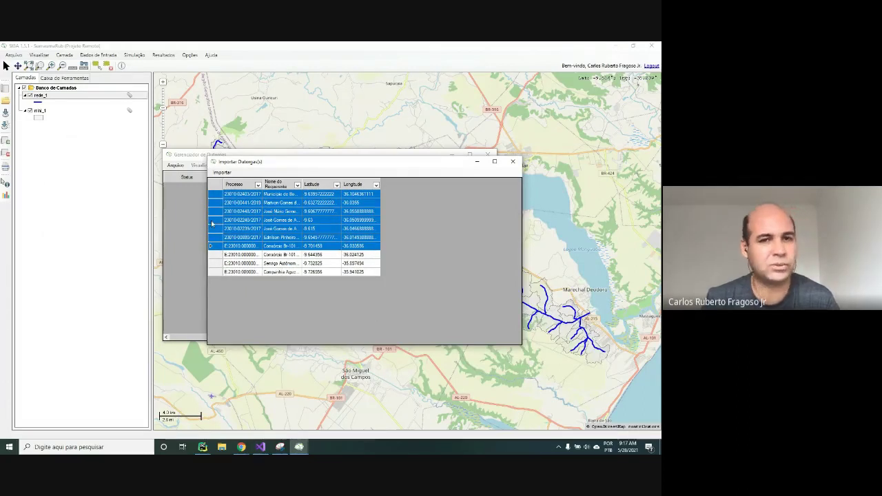
pyautogui.click(222, 173)
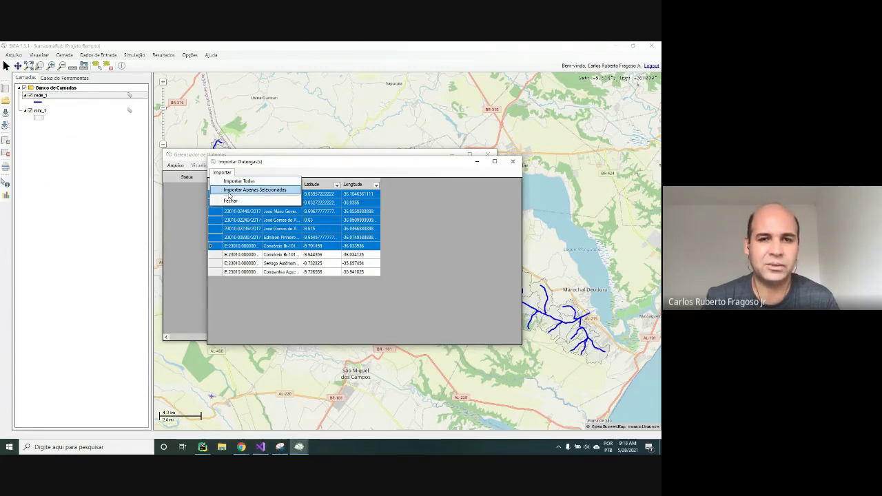
pyautogui.click(229, 191)
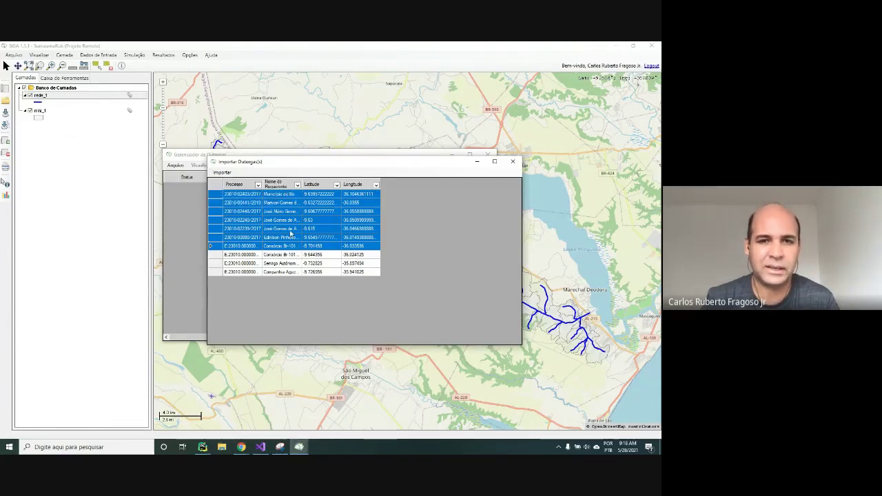
pyautogui.click(215, 194)
pyautogui.keyDown('shift'); pyautogui.click(215, 202); pyautogui.keyUp('shift')
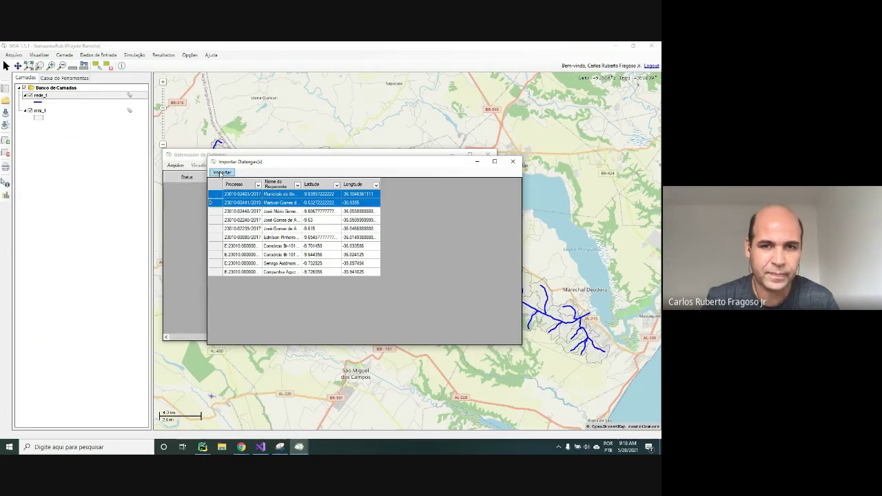
pyautogui.click(222, 172)
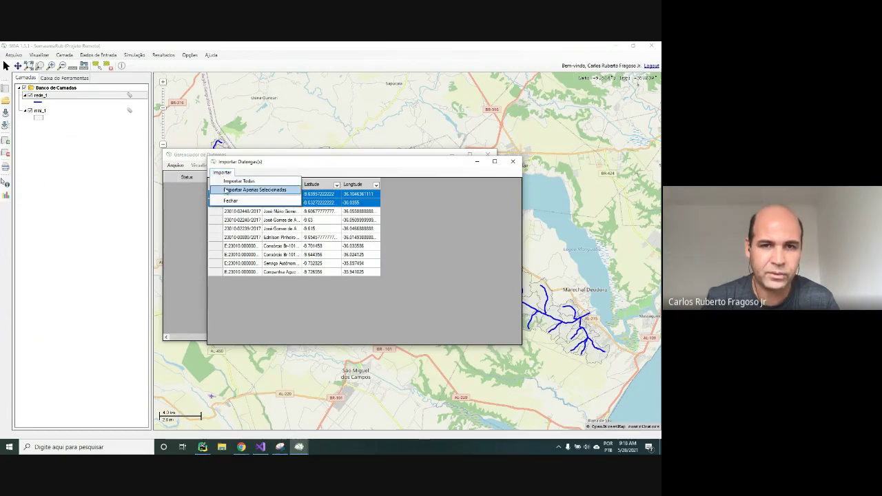
pyautogui.click(247, 196)
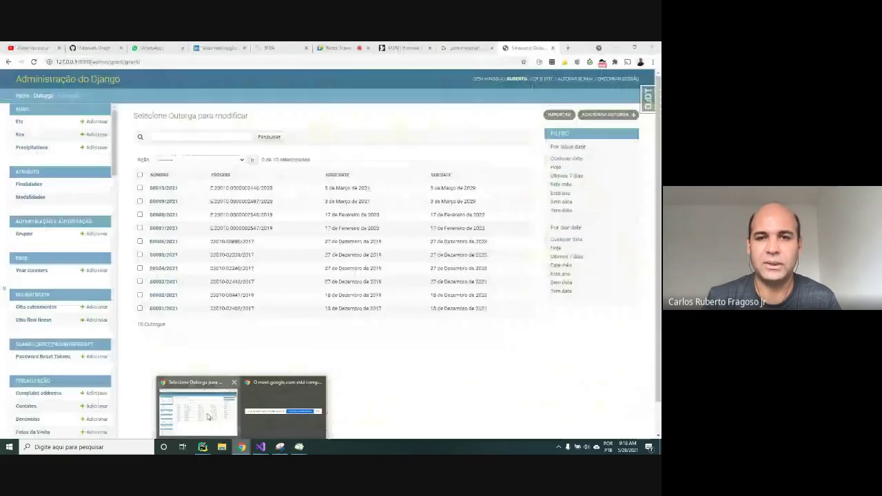
pyautogui.click(197, 416)
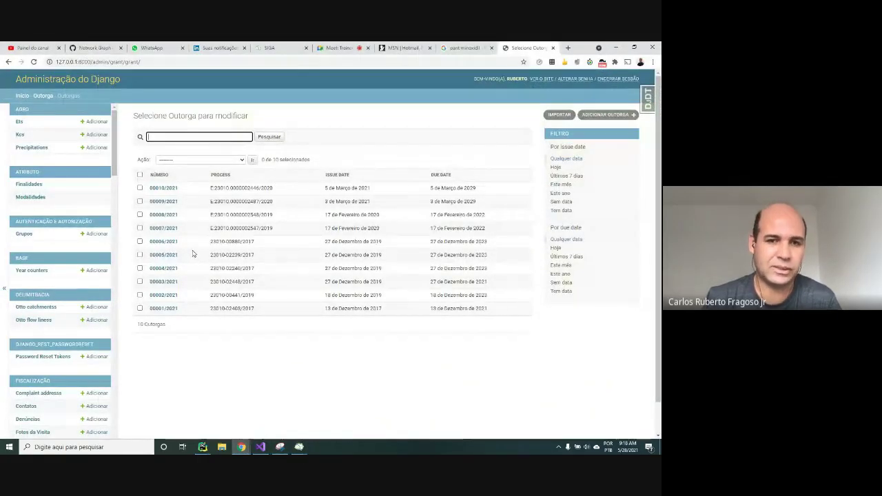
pyautogui.moveTo(305, 448)
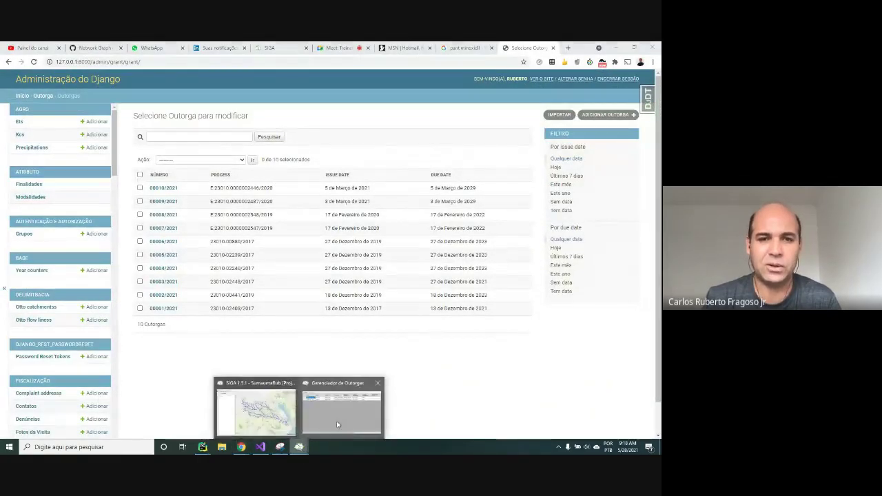
pyautogui.click(336, 421)
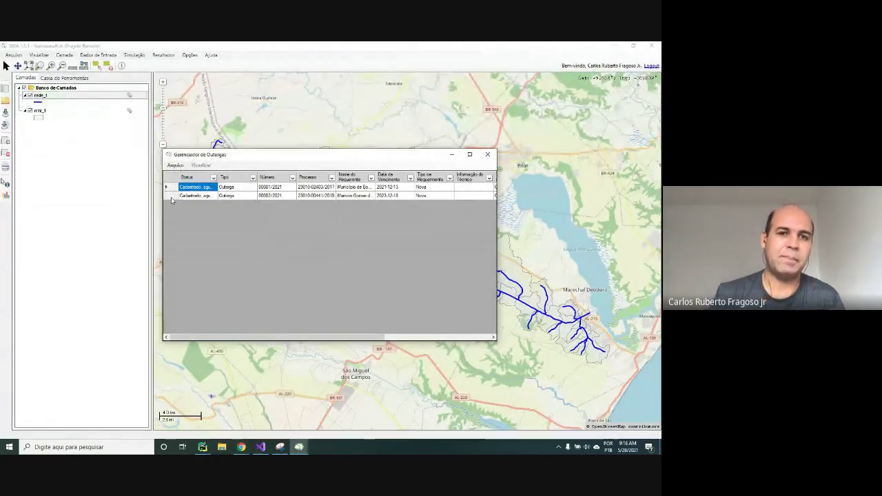
# - Reposition the Gerenciador de Outorgas window over the basin map
pyautogui.click(175, 165)
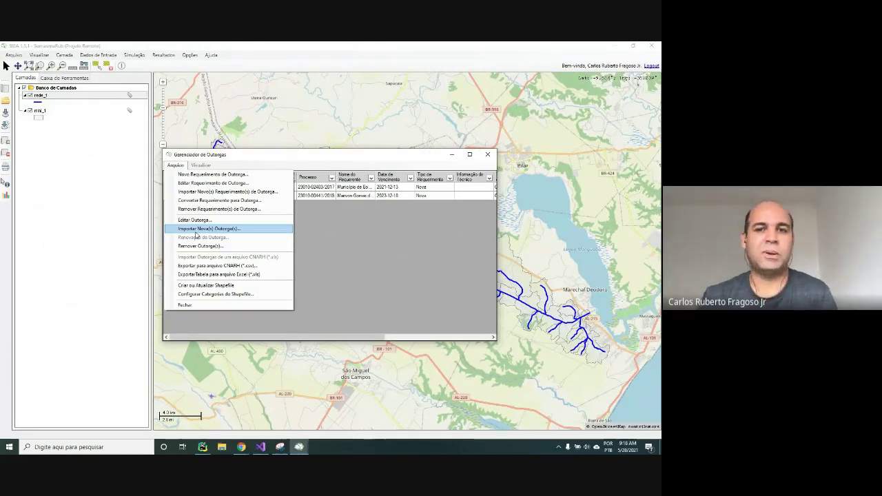
pyautogui.click(371, 156)
pyautogui.moveTo(380, 157); pyautogui.dragTo(224, 246)
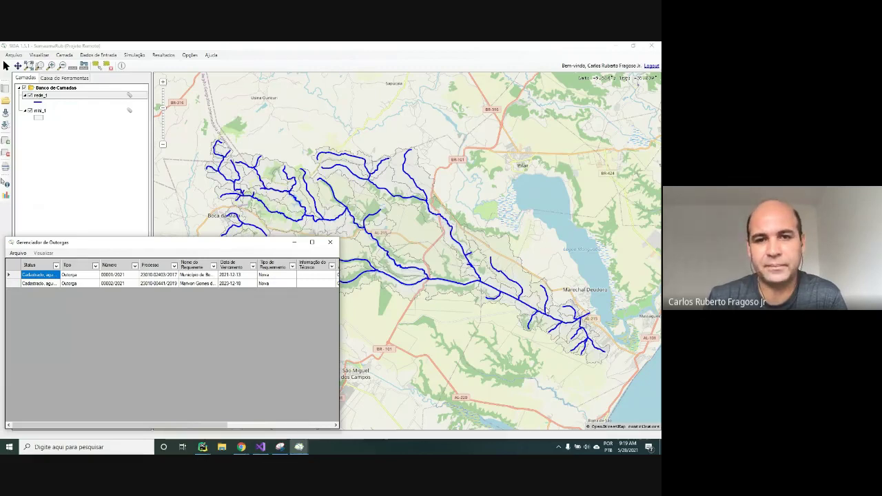
pyautogui.moveTo(236, 242); pyautogui.dragTo(295, 201)
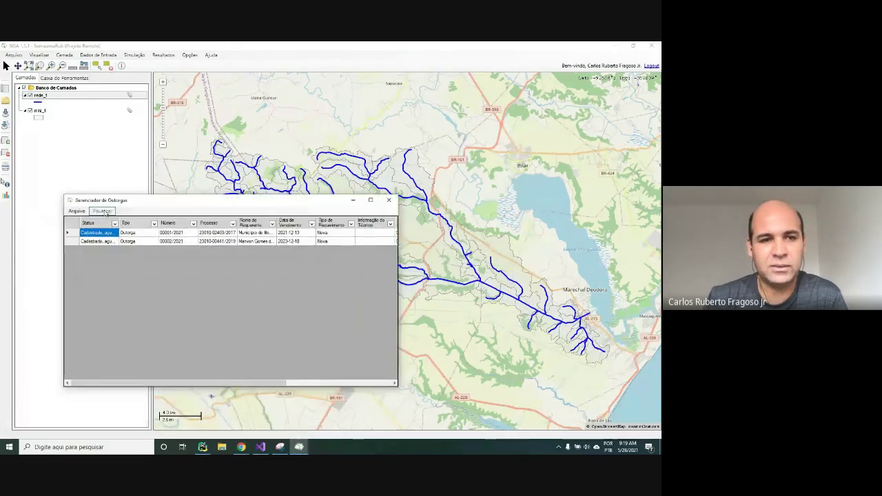
# - Start importing new outorgas via Arquivo > Importar Nova(s) Outorga(s)..
pyautogui.click(77, 211)
pyautogui.click(76, 211)
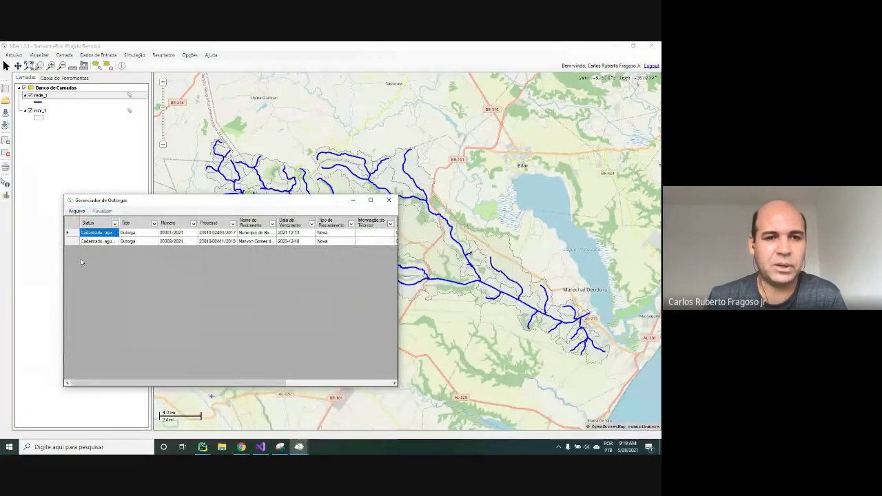
pyautogui.click(73, 212)
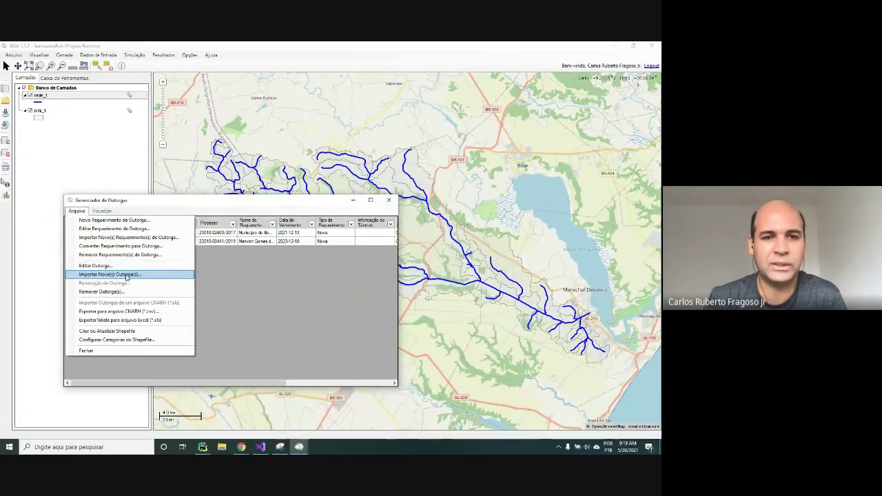
pyautogui.click(126, 276)
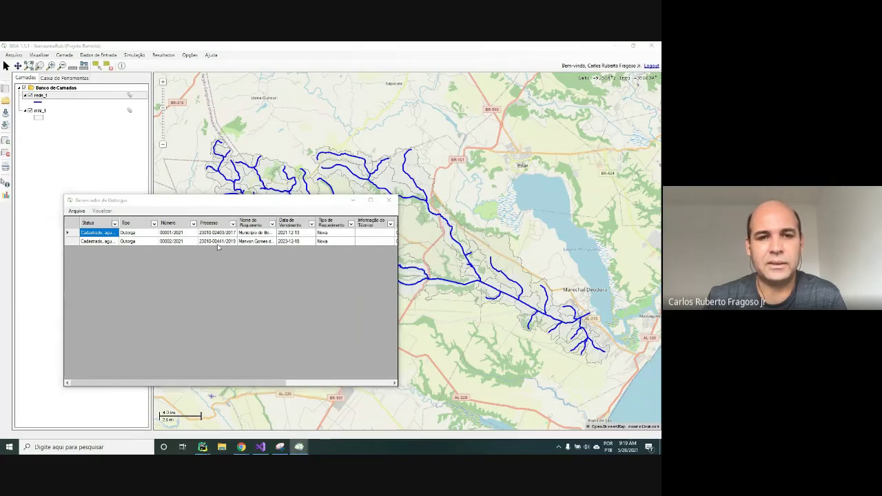
# - Preview the eight remaining outorgas twice in Importar Outorga(s), closing it without importing
pyautogui.moveTo(172, 209); pyautogui.dragTo(384, 201)
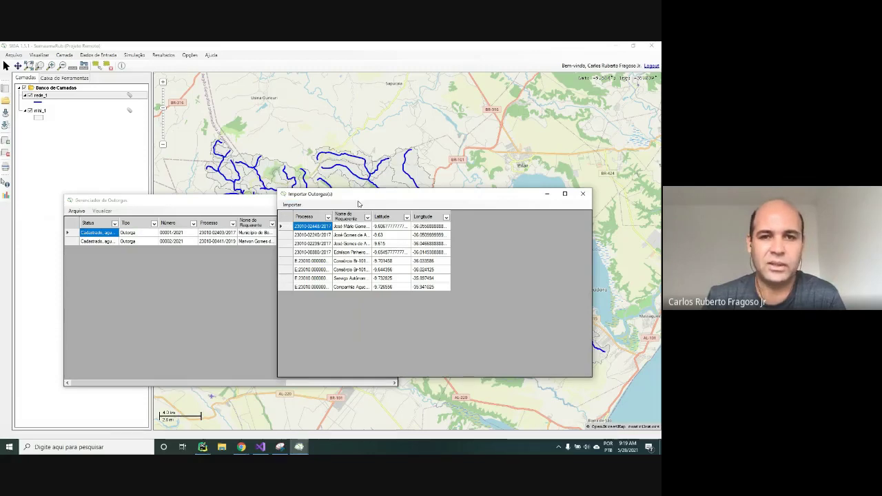
pyautogui.click(585, 196)
pyautogui.click(77, 210)
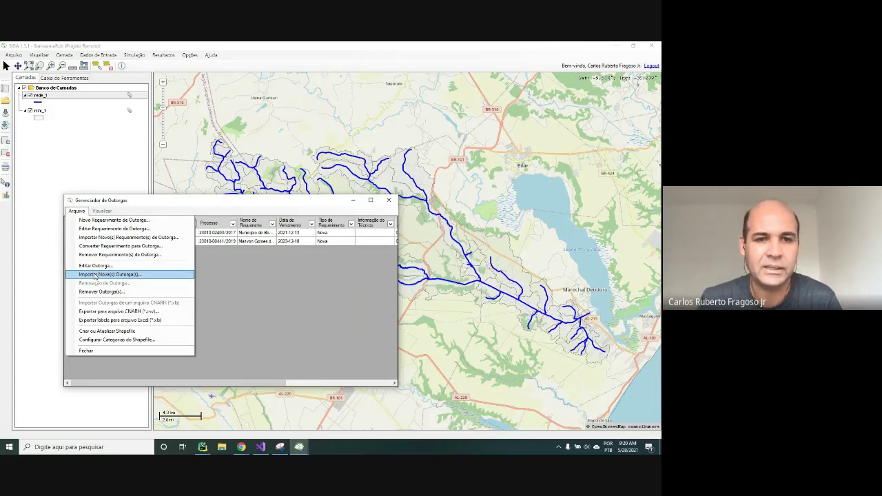
pyautogui.click(94, 275)
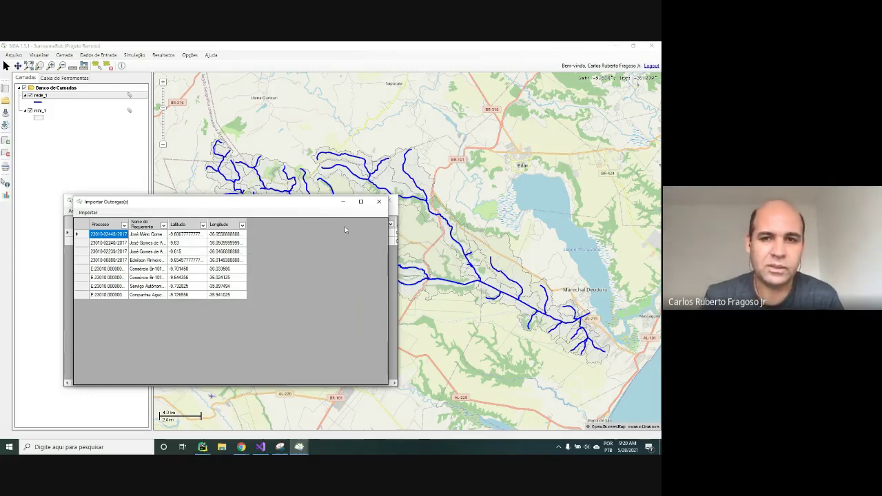
pyautogui.click(378, 201)
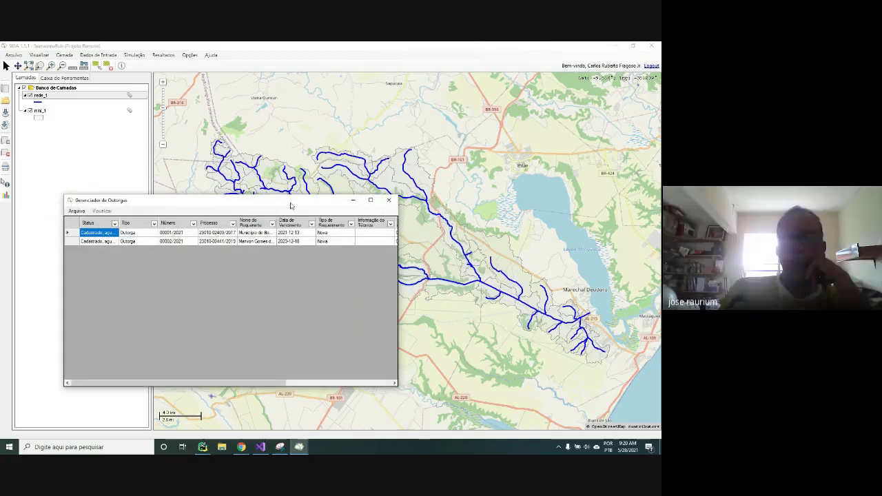
# - Drag the Gerenciador de Outorgas window up and right over the basin map
pyautogui.moveTo(290, 205); pyautogui.dragTo(384, 184)
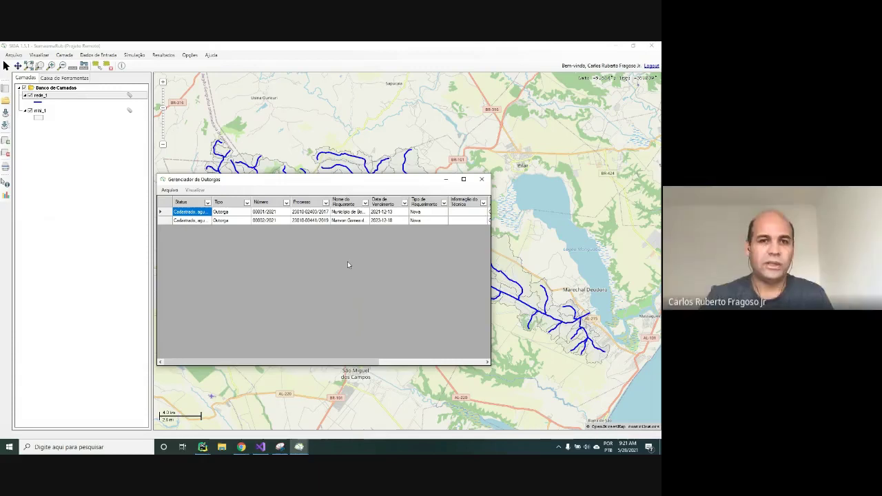
# - Check the Arquivo menu of the manager listing 00001/2021 and 00002/2021, then dismiss it
pyautogui.click(170, 189)
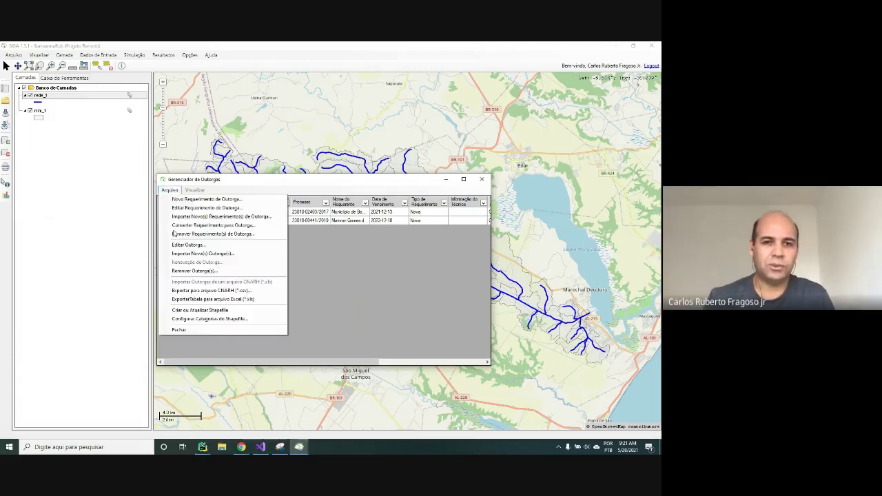
pyautogui.click(364, 295)
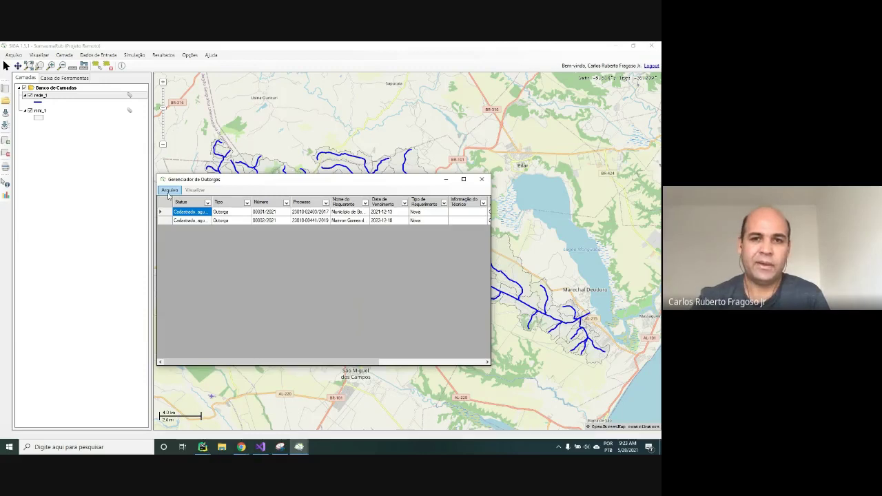
# - Shift the outorgas manager around the map, check its Arquivo options, then switch to Django admin
pyautogui.moveTo(316, 180); pyautogui.dragTo(246, 215)
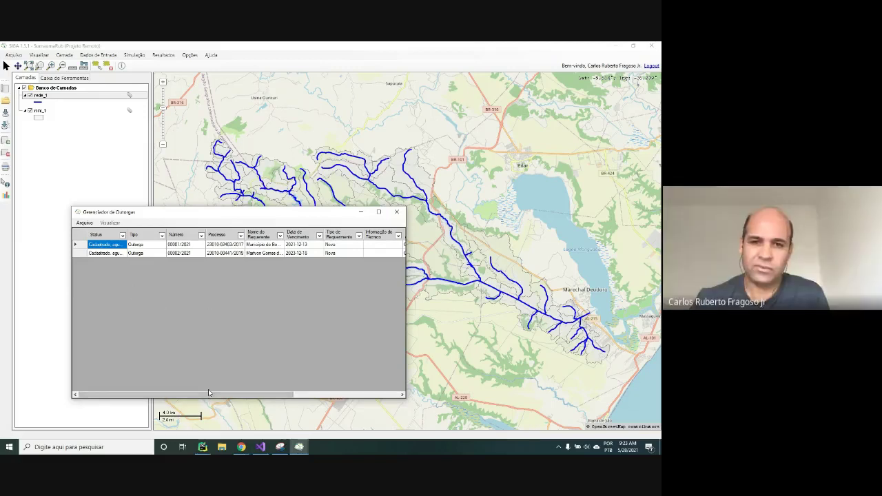
pyautogui.moveTo(209, 393); pyautogui.dragTo(169, 387)
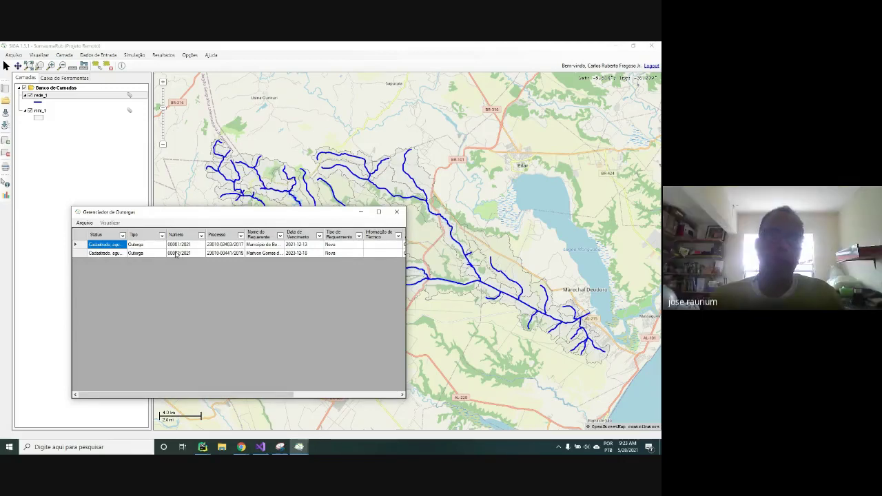
pyautogui.moveTo(284, 212); pyautogui.dragTo(383, 120)
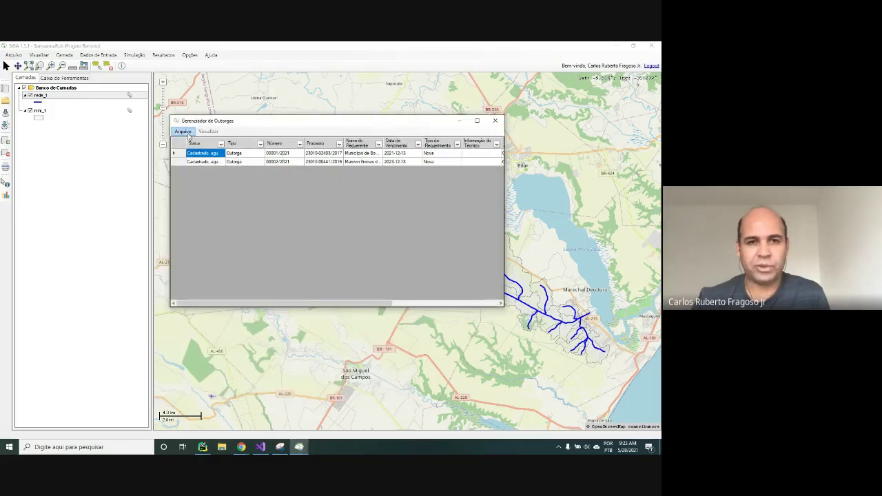
pyautogui.click(182, 131)
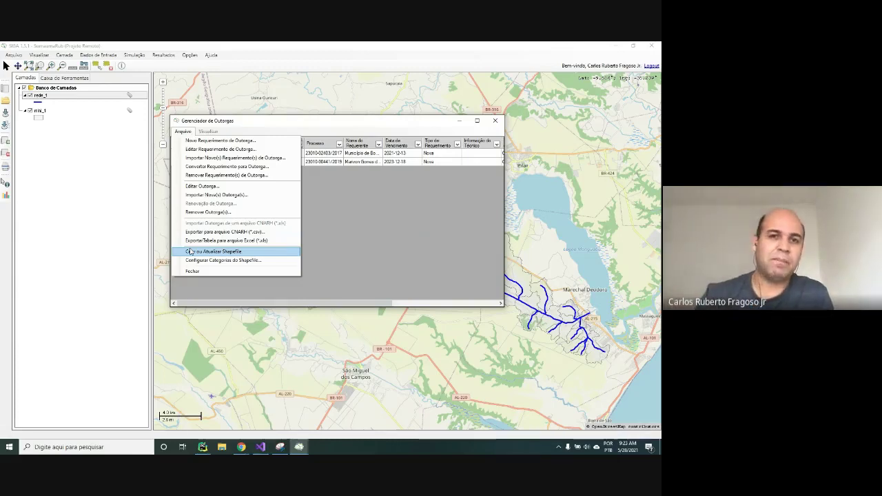
pyautogui.click(243, 448)
pyautogui.click(282, 403)
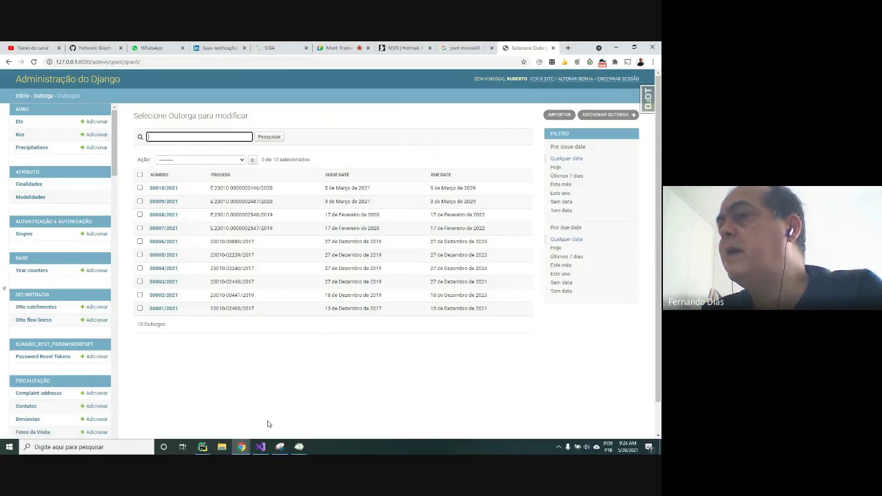
# - Return from the Django Outorgas list to SIGA's outorgas manager via the taskbar preview
pyautogui.moveTo(299, 446)
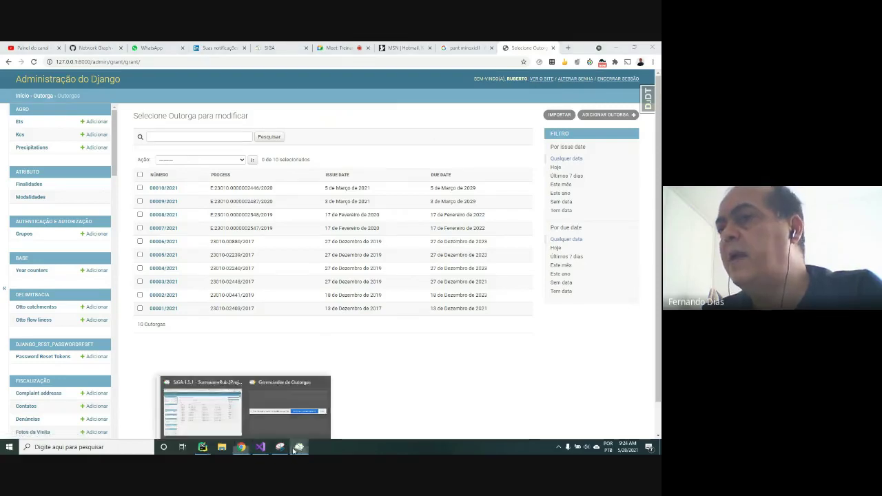
pyautogui.click(314, 414)
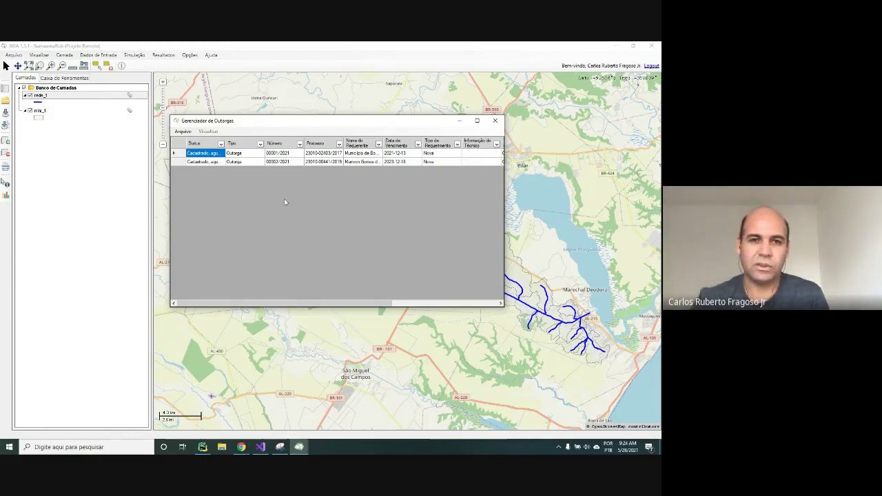
pyautogui.moveTo(294, 302)
pyautogui.mouseDown()
pyautogui.moveTo(324, 302)
pyautogui.moveTo(280, 302)
pyautogui.mouseUp()
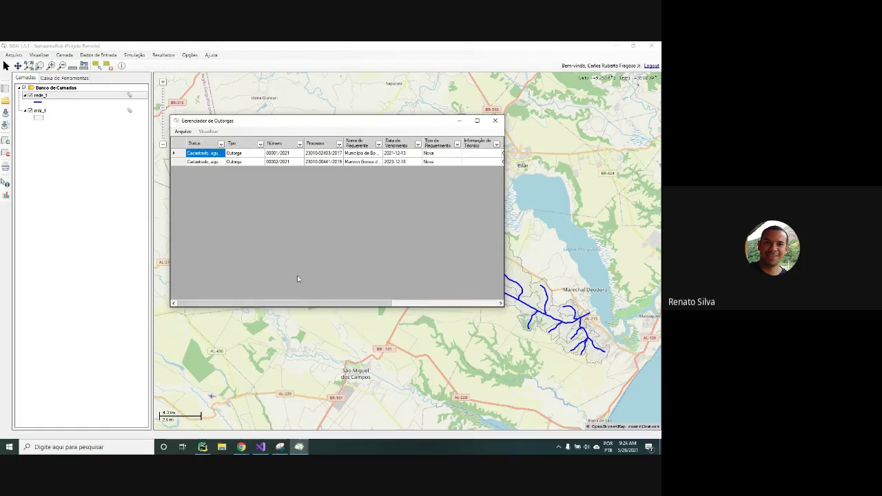
pyautogui.click(241, 153)
pyautogui.click(242, 161)
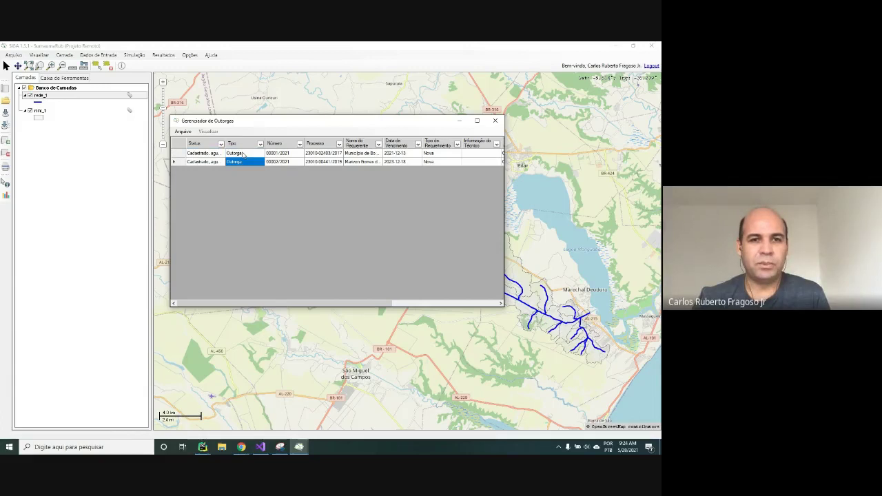
pyautogui.click(244, 153)
pyautogui.click(243, 161)
pyautogui.click(242, 153)
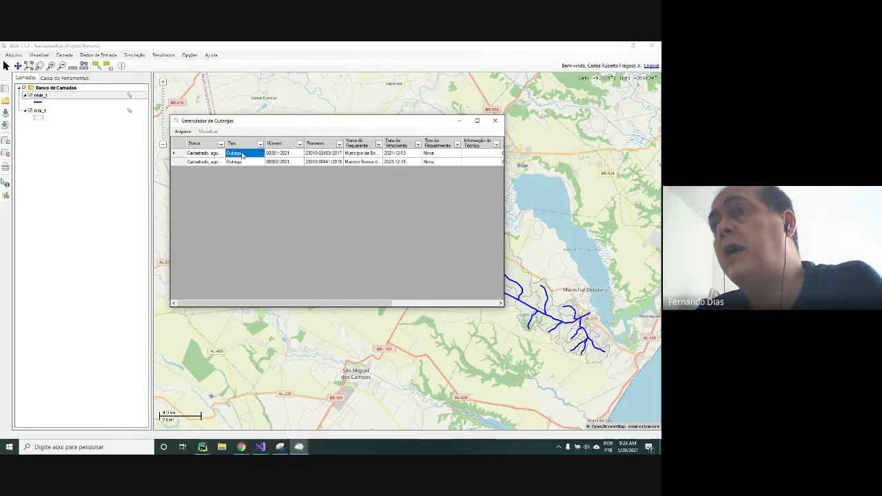
pyautogui.click(242, 161)
pyautogui.click(241, 153)
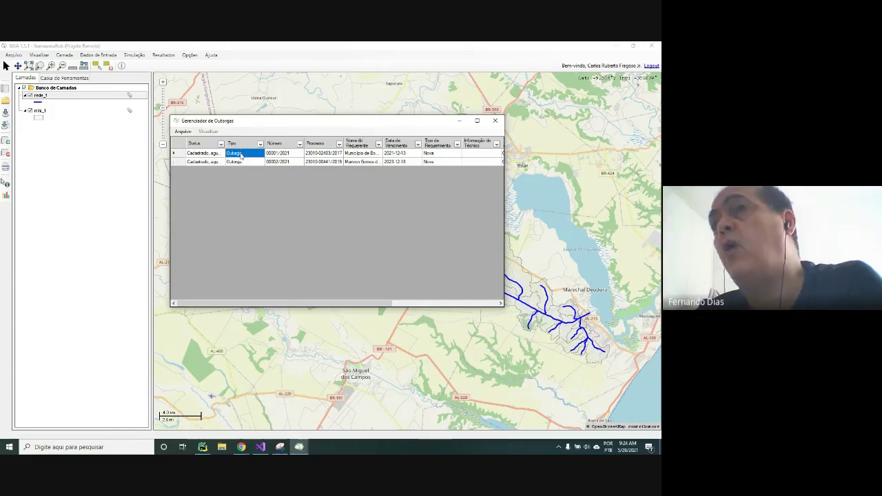
pyautogui.click(242, 162)
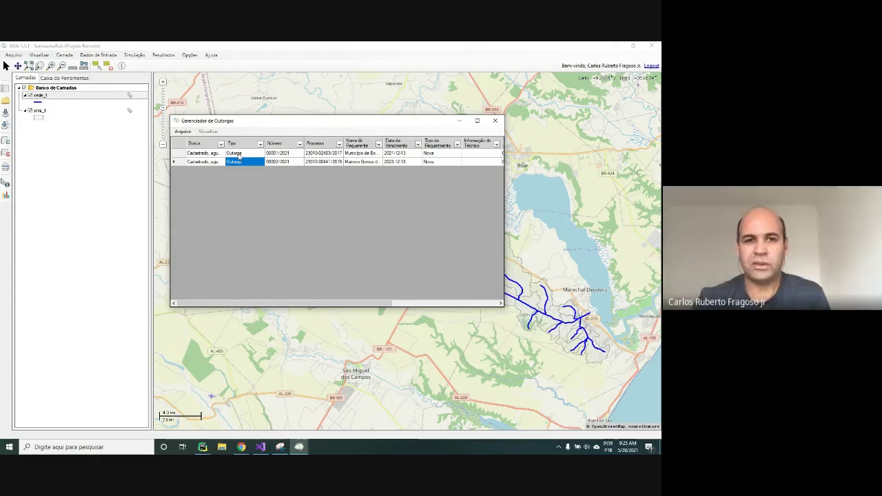
pyautogui.click(239, 154)
pyautogui.click(241, 162)
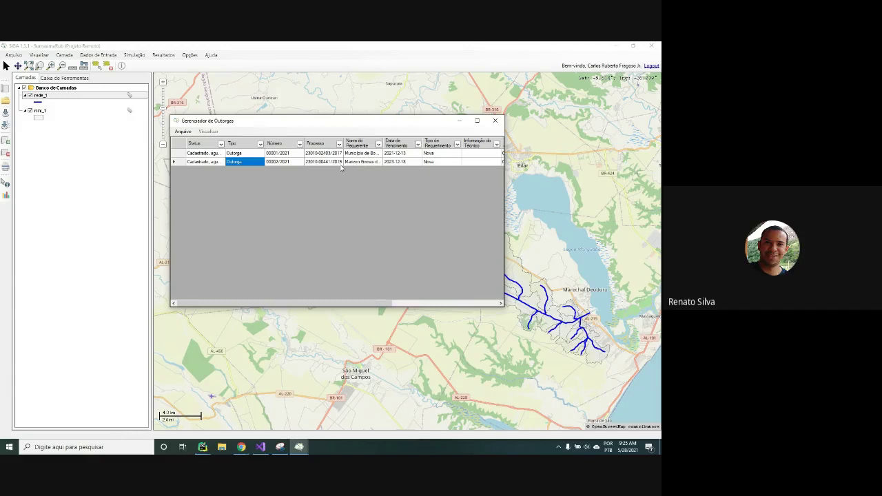
# - Widen Processo and auto-fit Status to show 'Cadastrado, aguardando simulação' for both permits
pyautogui.moveTo(342, 143); pyautogui.dragTo(355, 143)
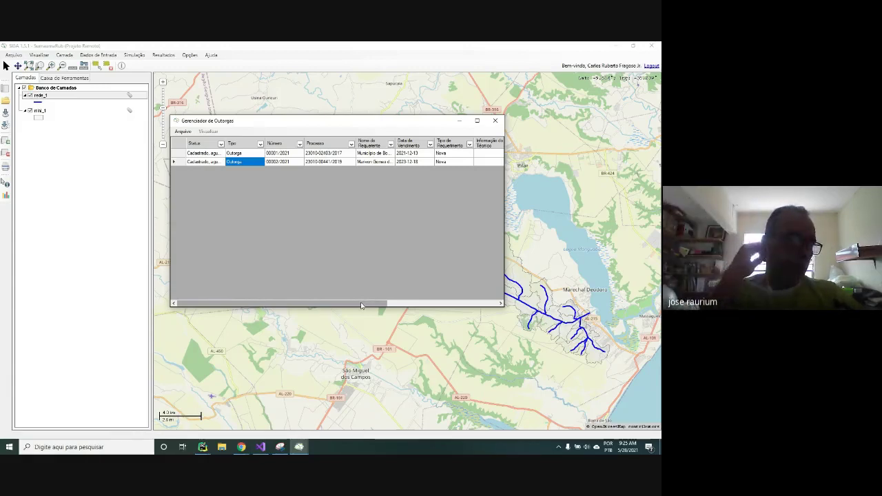
pyautogui.click(282, 158)
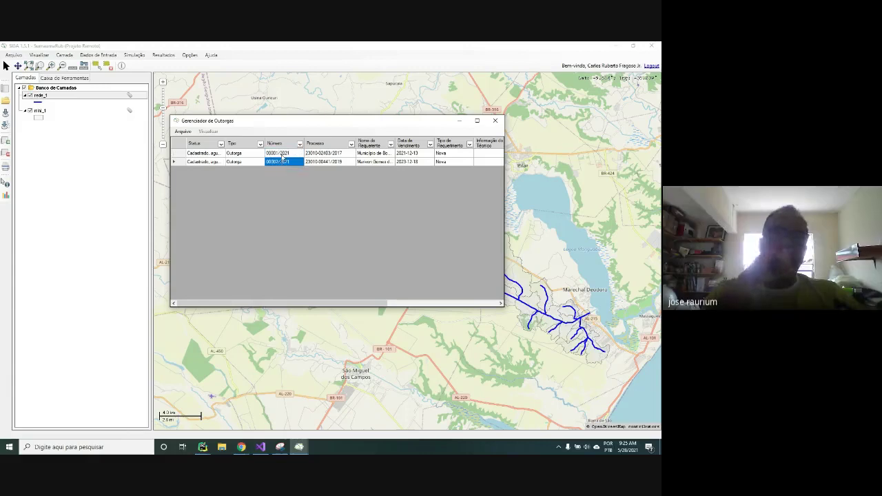
pyautogui.click(283, 154)
pyautogui.click(282, 158)
pyautogui.click(284, 155)
pyautogui.click(283, 158)
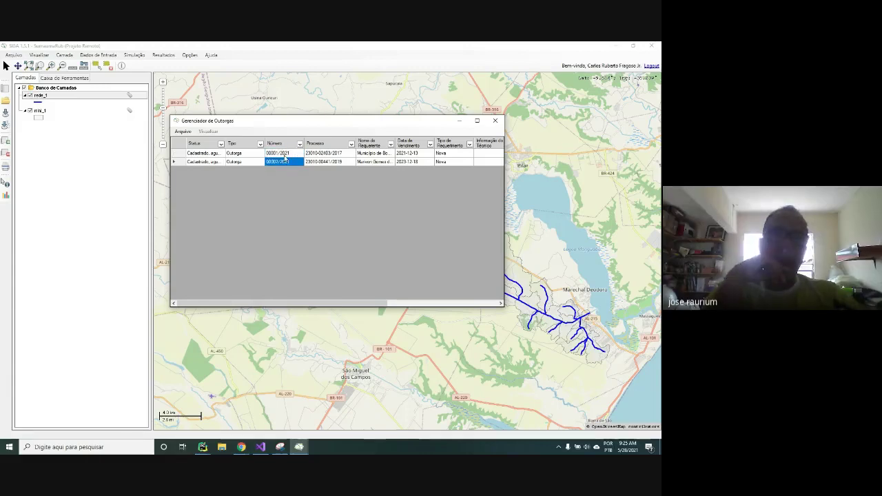
pyautogui.click(284, 154)
pyautogui.click(284, 161)
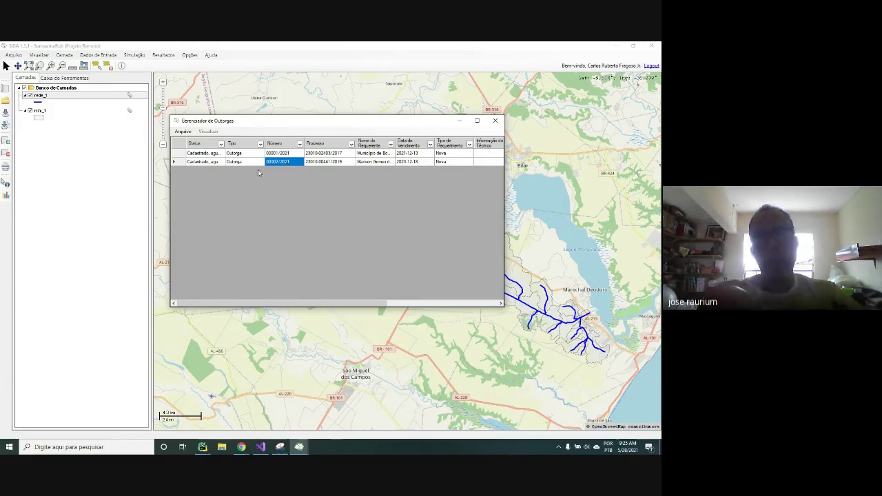
pyautogui.doubleClick(224, 143)
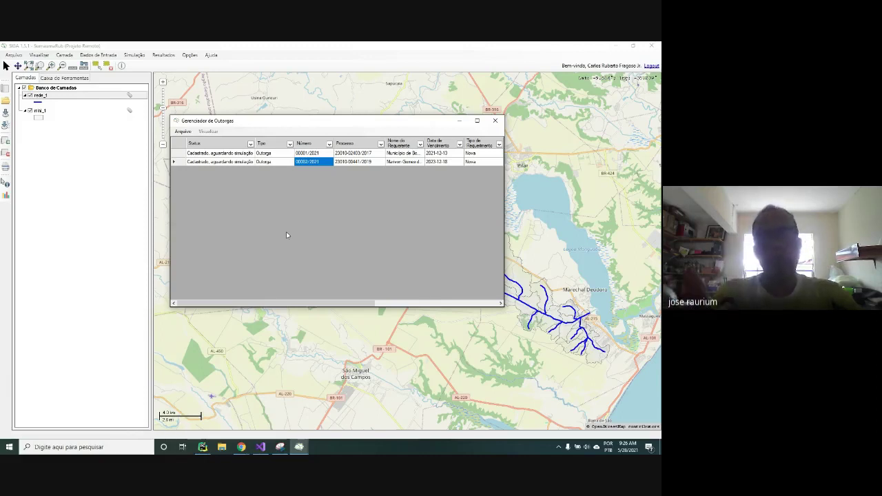
# - Launch Notepad++ from the Windows start search
pyautogui.click(9, 446)
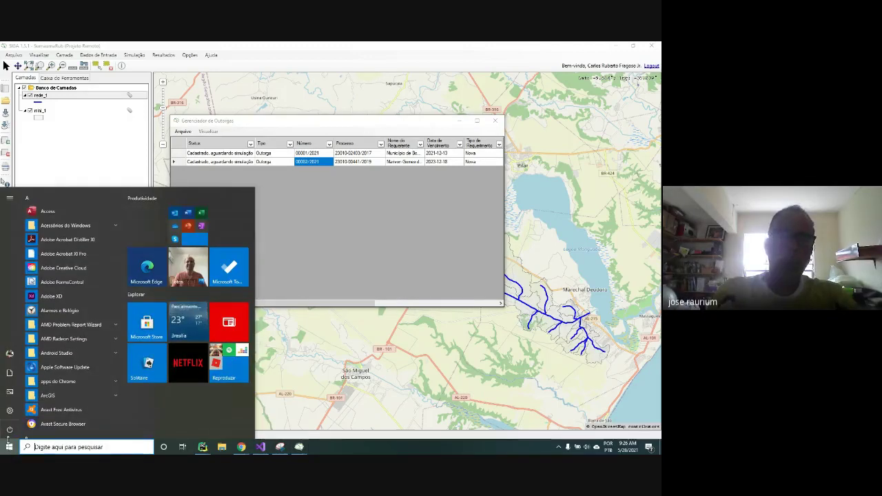
pyautogui.write('not')
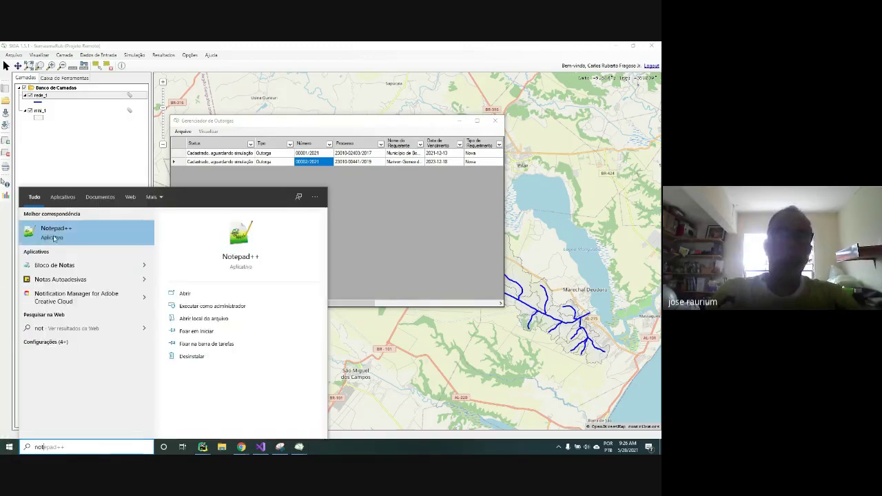
pyautogui.click(54, 238)
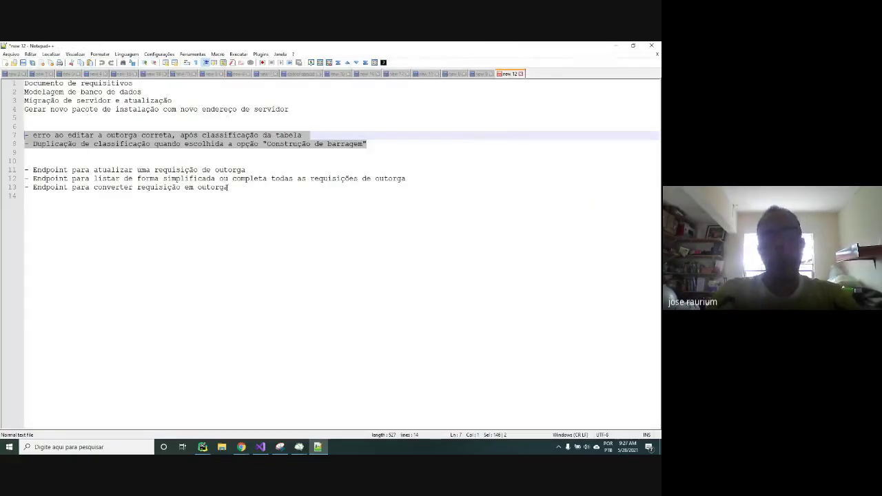
# - Add a 'Reunião 28-05-2021' heading below the endpoint list
pyautogui.click(248, 187)
pyautogui.press('Return')
pyautogui.press('Return')
pyautogui.press('Return')
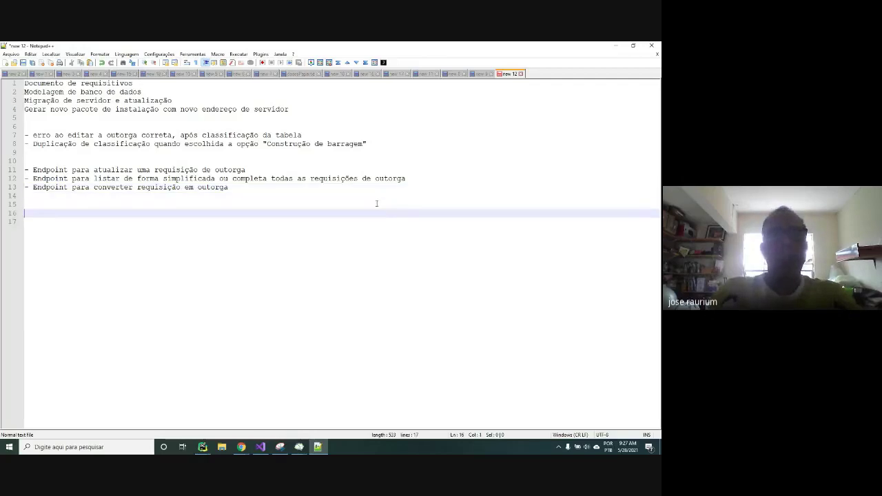
pyautogui.write('Reun')
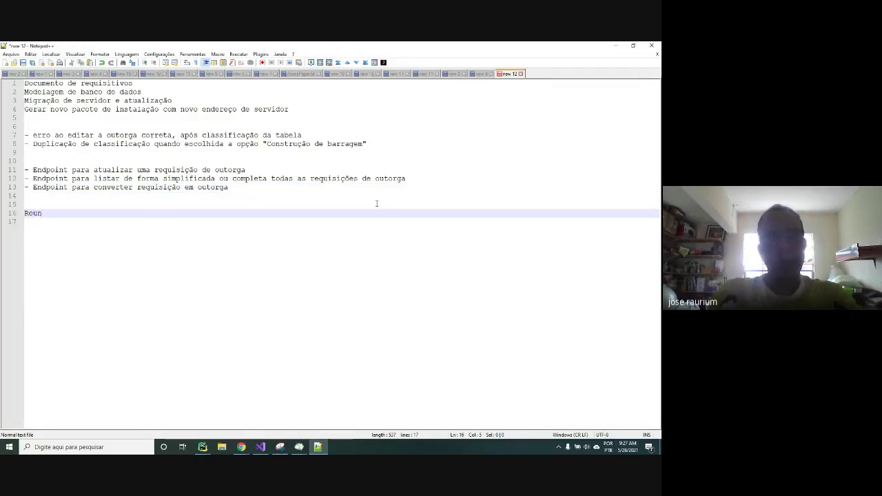
pyautogui.write('ião')
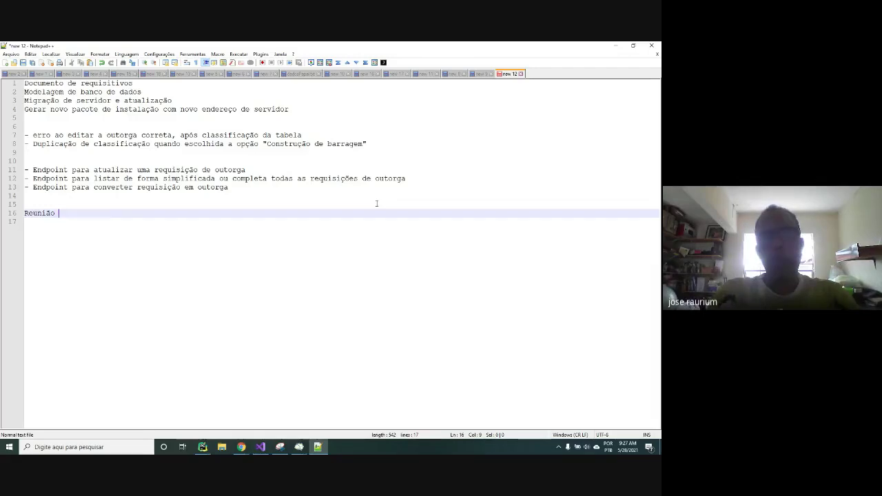
pyautogui.write(' 20')
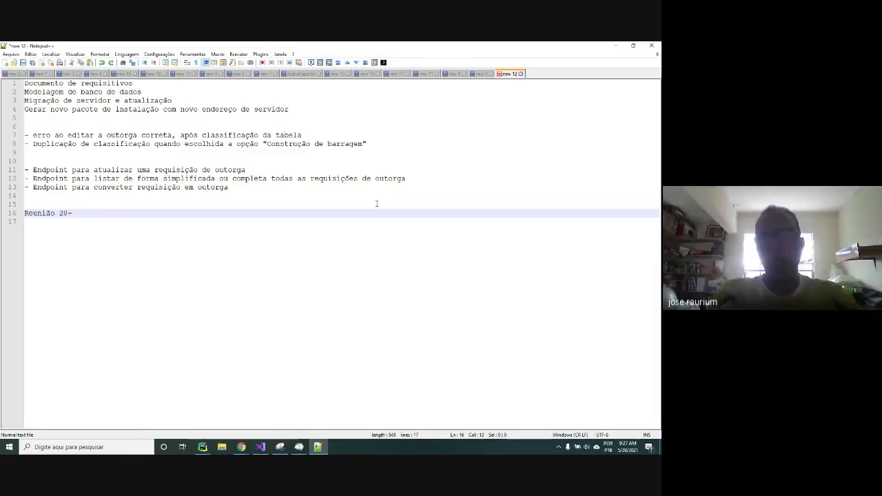
pyautogui.write('-05-20')
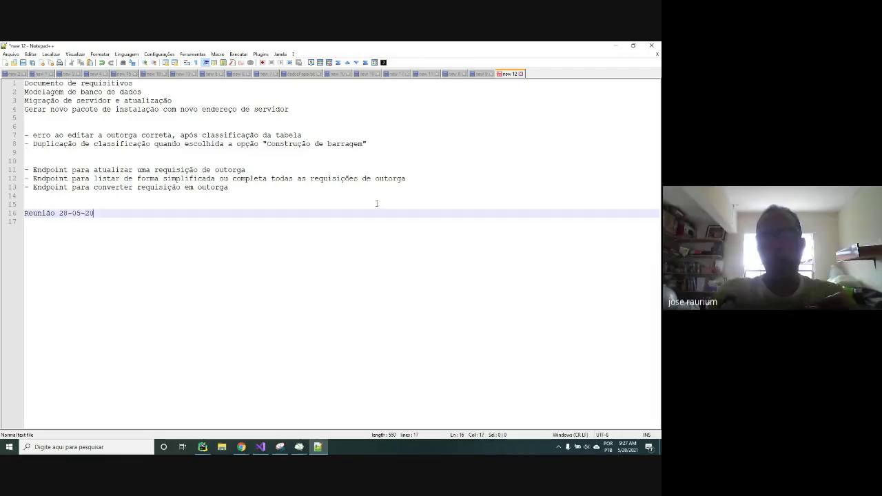
pyautogui.write('21')
pyautogui.press('Return')
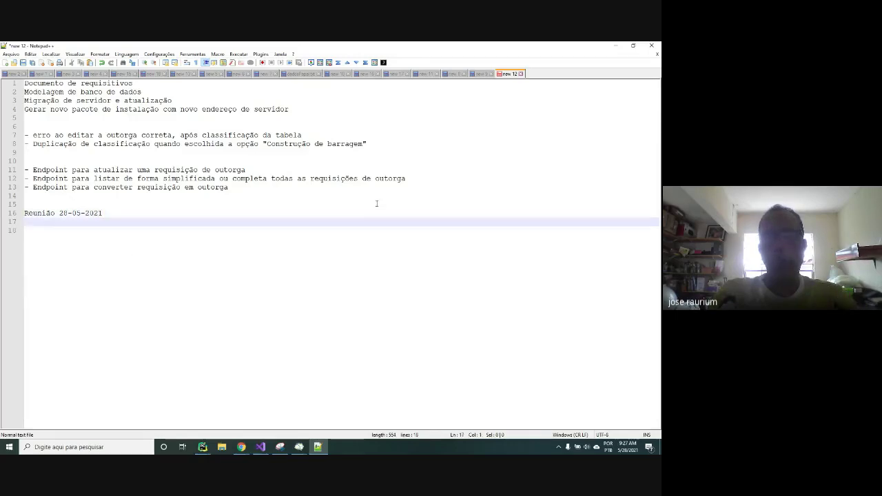
# - Write the note 'Inserir número do processo na requisição de outorga' under the date
pyautogui.write('Inser')
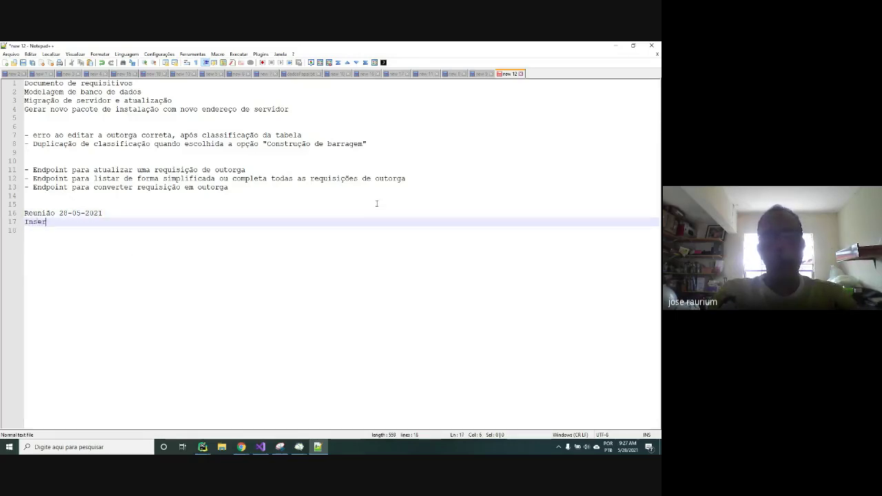
pyautogui.write('ir número do')
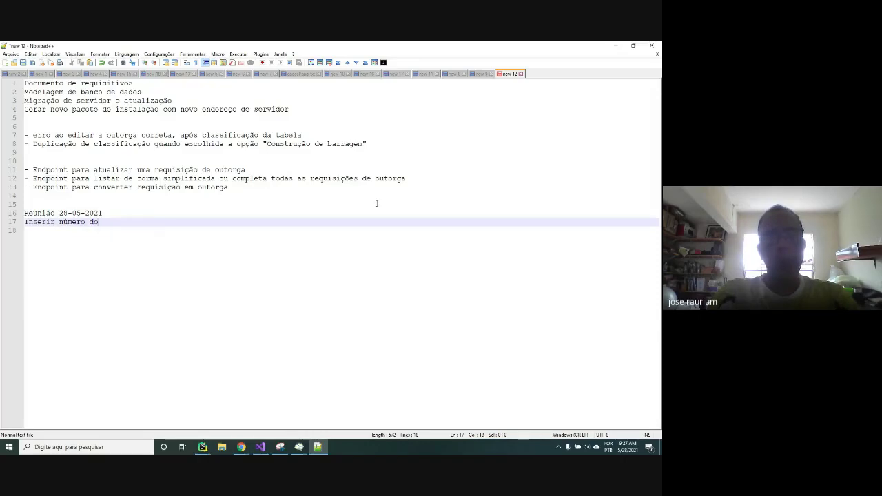
pyautogui.write(' processo')
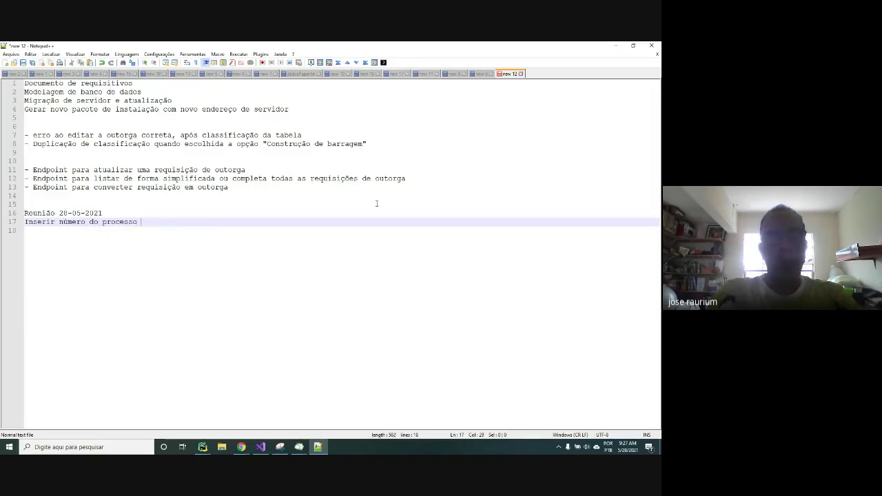
pyautogui.write(' na requi')
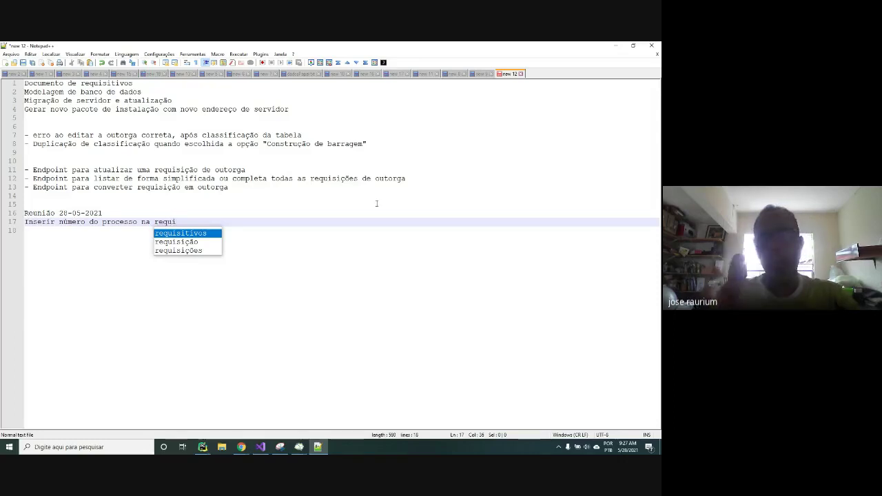
pyautogui.press('Down')
pyautogui.press('Return')
pyautogui.write('de outorga')
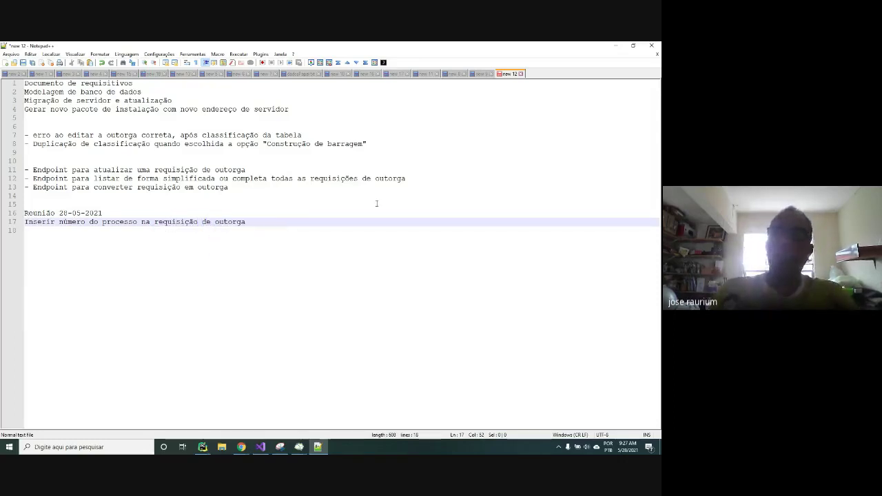
pyautogui.press('Return')
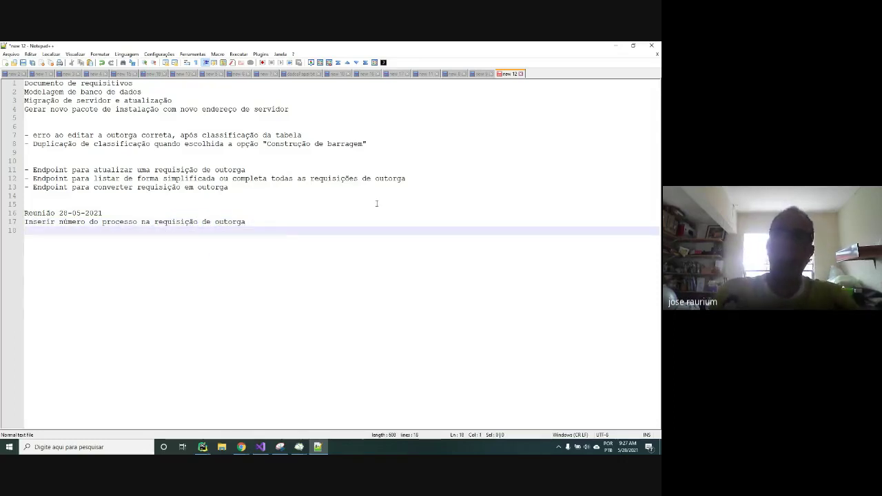
# - View the Django admin list of 10 Outorgas, then return to SIGA's outorga manager
pyautogui.moveTo(241, 447)
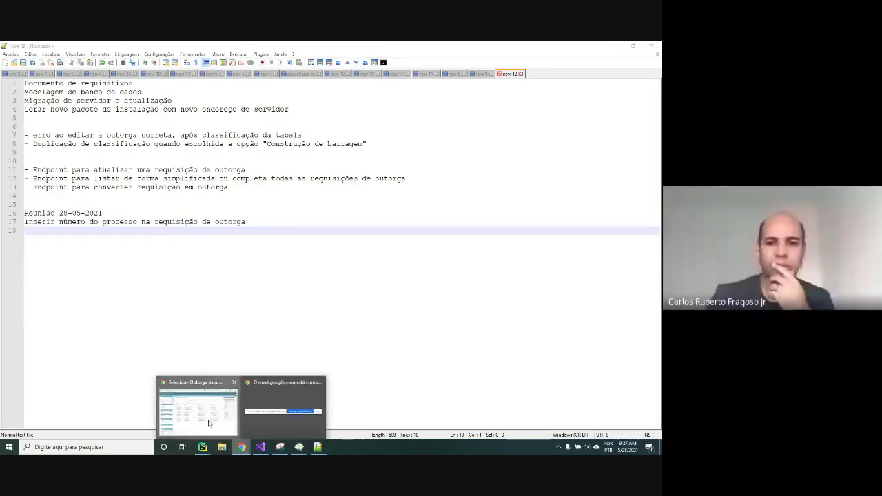
pyautogui.click(210, 423)
pyautogui.moveTo(204, 449)
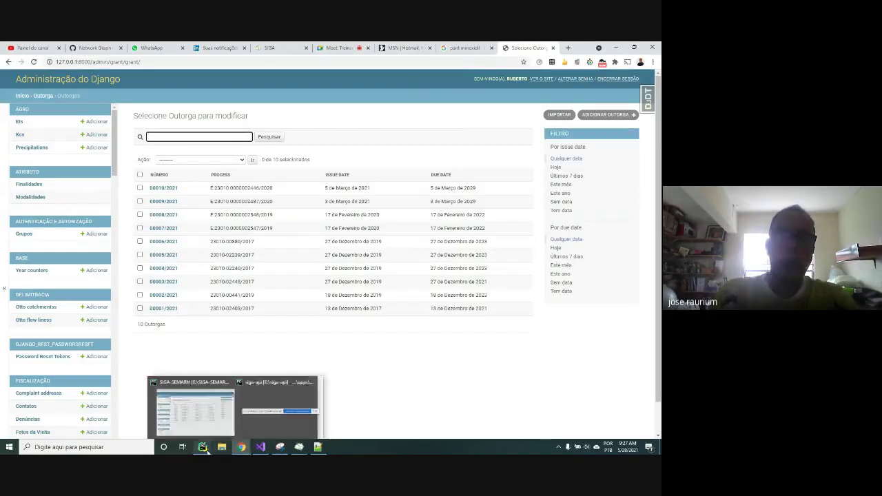
pyautogui.moveTo(299, 447)
pyautogui.click(271, 427)
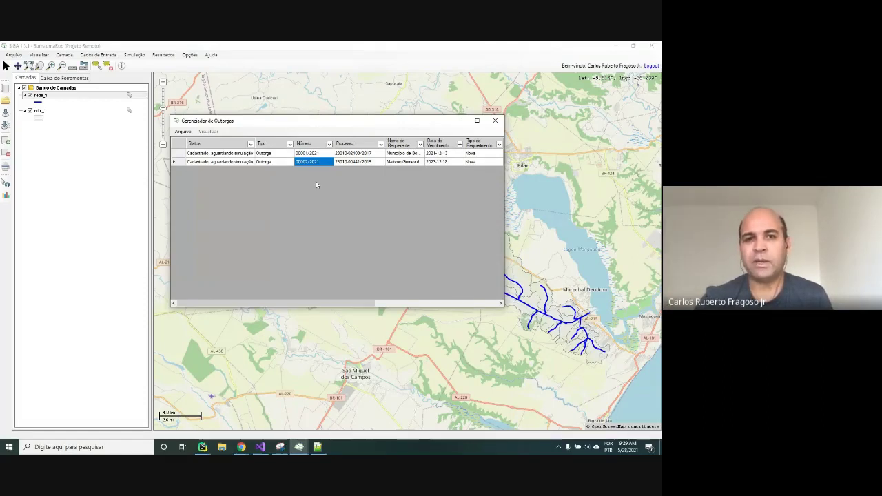
pyautogui.click(349, 163)
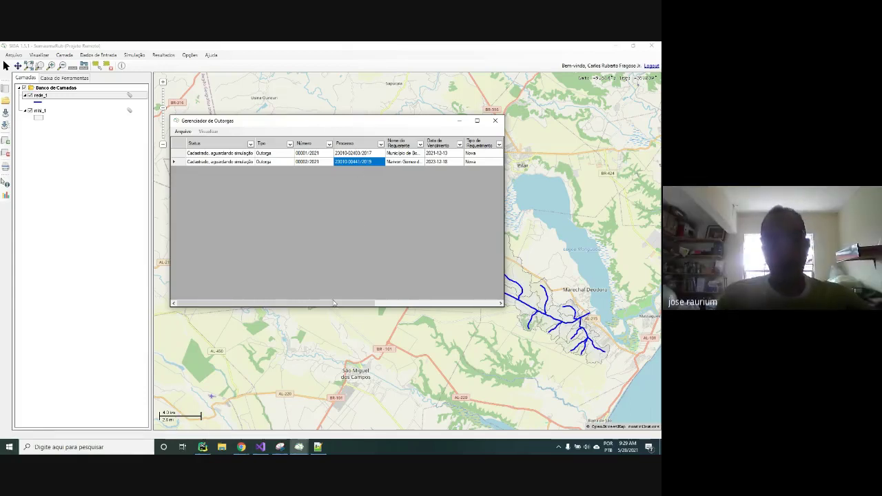
pyautogui.moveTo(344, 306)
pyautogui.mouseDown()
pyautogui.moveTo(355, 306)
pyautogui.moveTo(336, 305)
pyautogui.mouseUp()
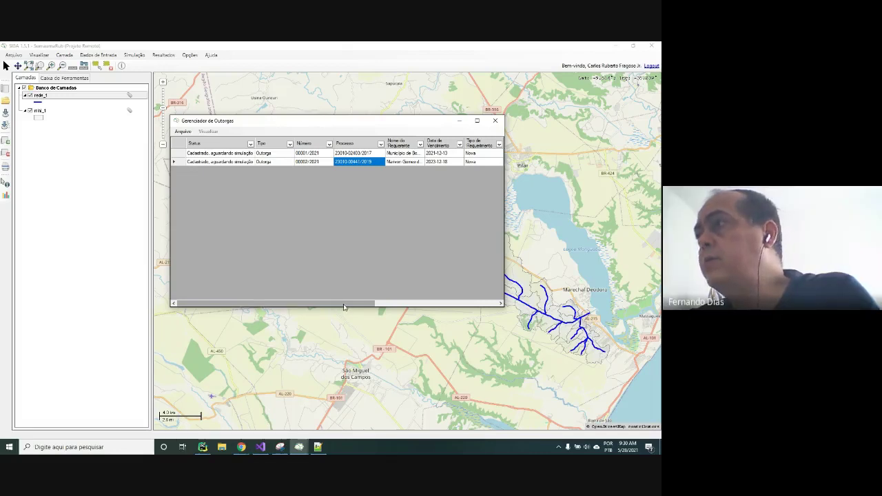
pyautogui.moveTo(342, 304)
pyautogui.mouseDown()
pyautogui.moveTo(351, 304)
pyautogui.moveTo(339, 306)
pyautogui.mouseUp()
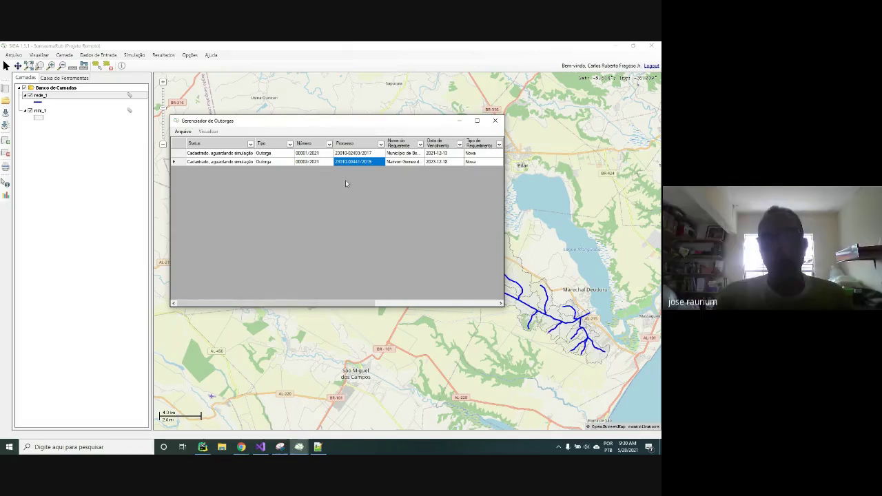
# - Prefix the process-number note on line 17 with a dash, then return to SIGA's manager
pyautogui.click(323, 448)
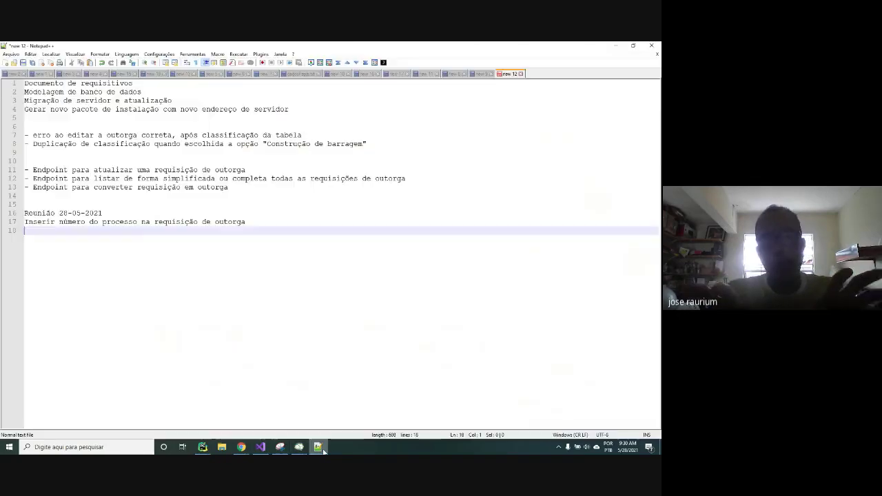
pyautogui.click(23, 222)
pyautogui.press('Up')
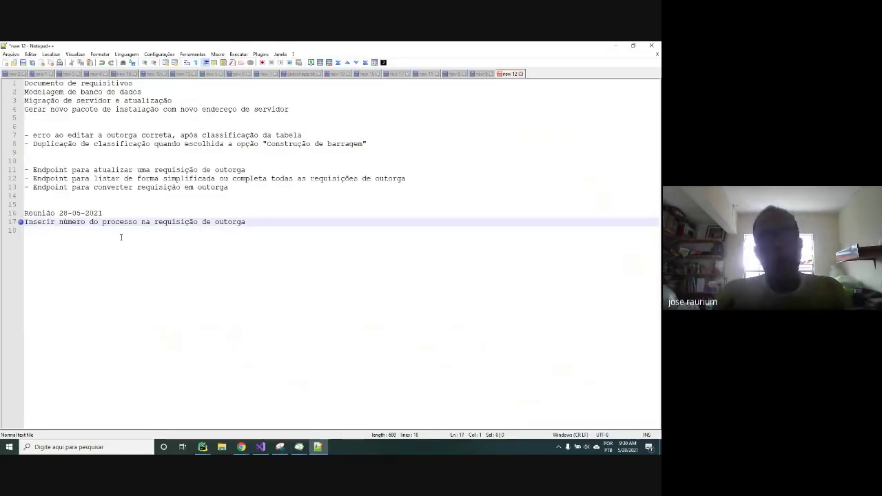
pyautogui.write('-')
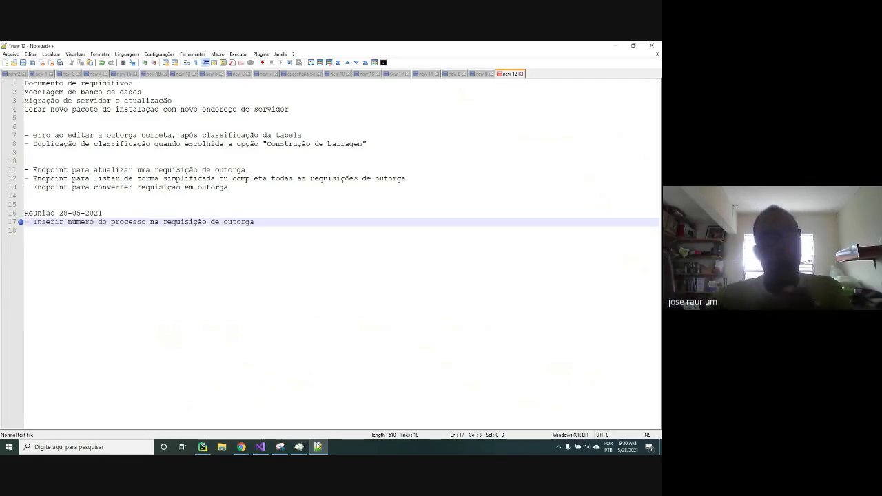
pyautogui.moveTo(299, 447)
pyautogui.click(343, 408)
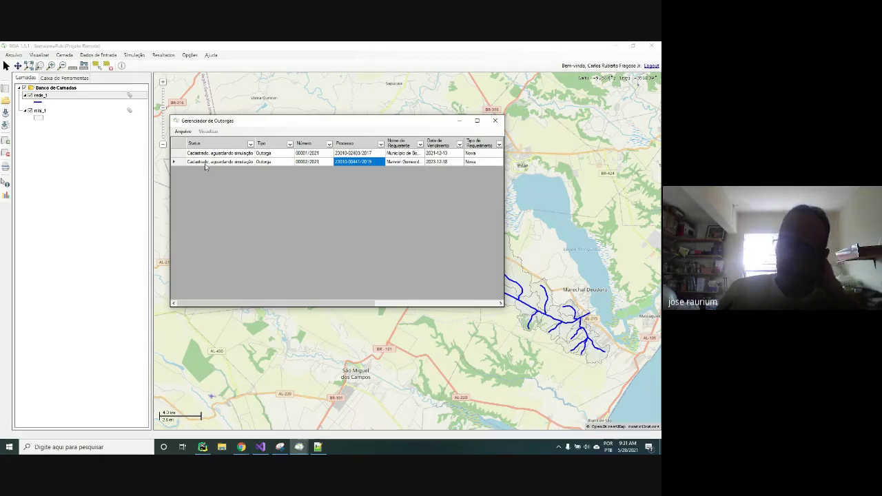
# - Export the outorgas to a shapefile named 'outorgas' and move the manager aside to reveal the map
pyautogui.click(183, 131)
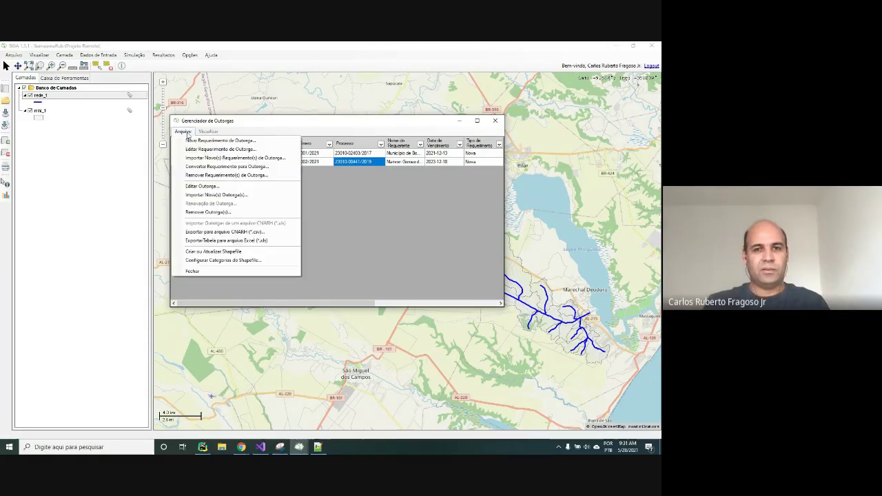
pyautogui.click(359, 198)
pyautogui.click(182, 131)
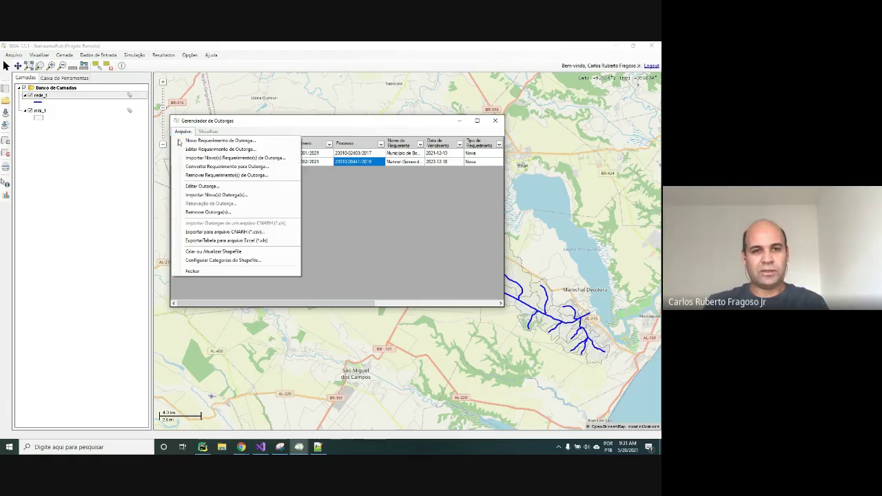
pyautogui.click(207, 252)
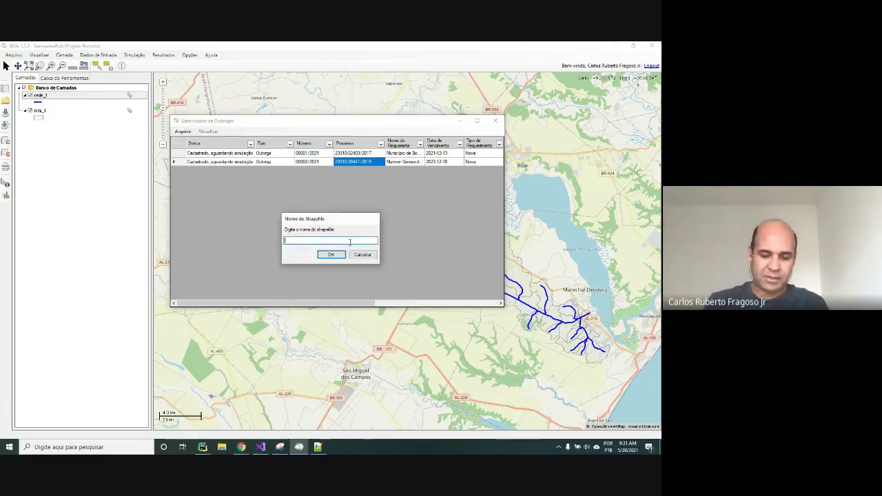
pyautogui.write('outorga')
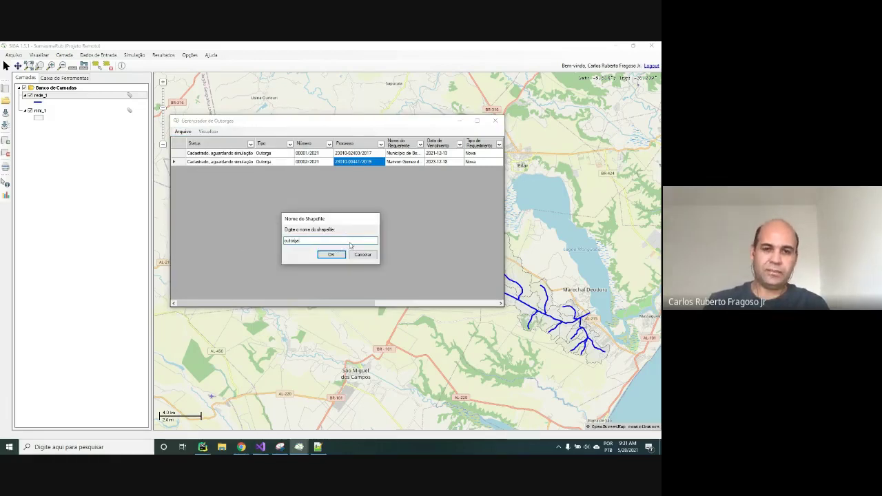
pyautogui.press('Return')
pyautogui.click(362, 272)
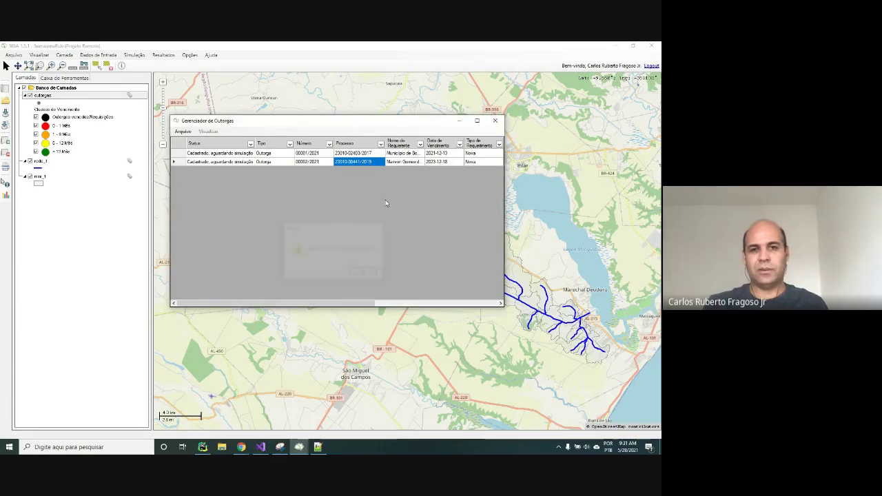
pyautogui.moveTo(395, 122); pyautogui.dragTo(209, 250)
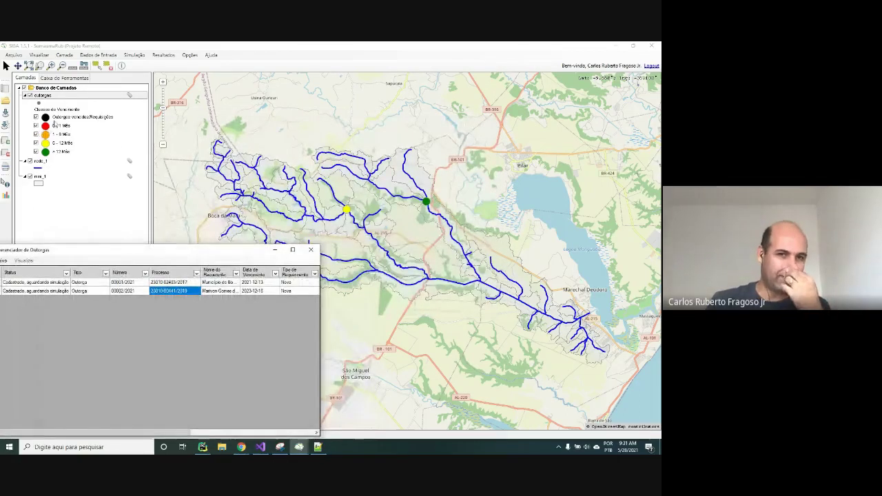
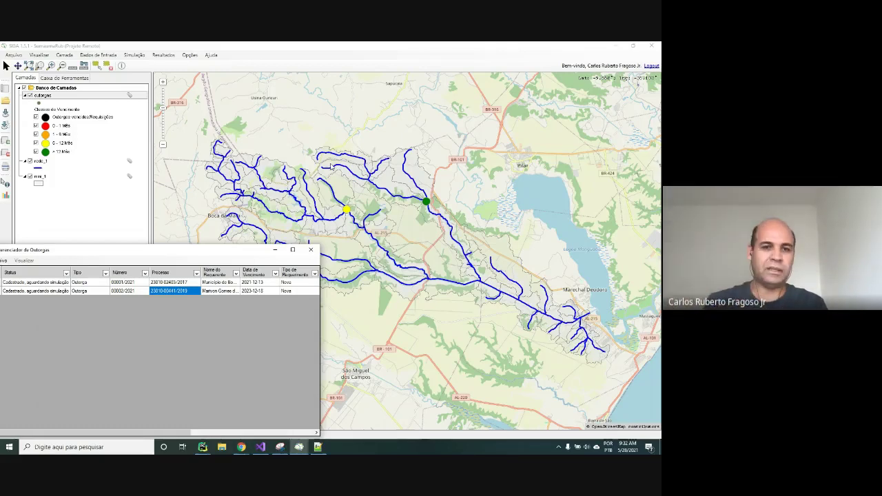
# - Move the Gerenciador de Outorgas window higher over the map and select requisition 00002/2021
pyautogui.moveTo(168, 251); pyautogui.dragTo(285, 113)
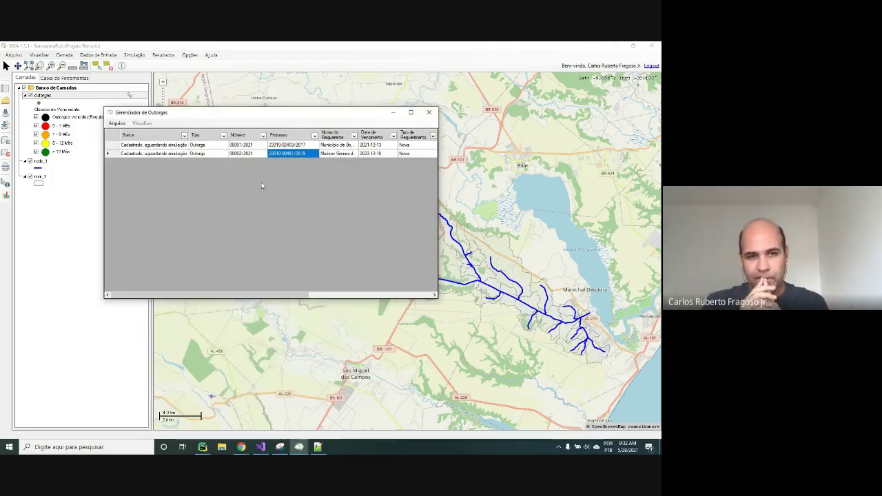
pyautogui.click(117, 123)
pyautogui.click(320, 201)
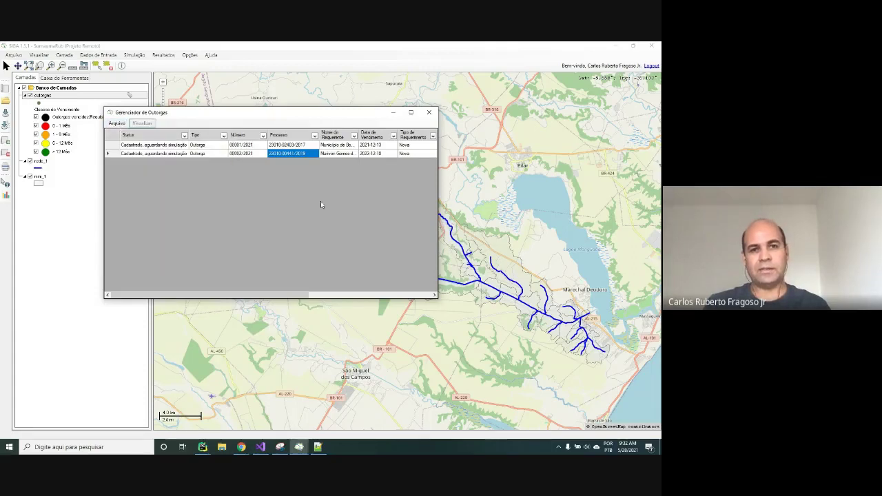
pyautogui.click(116, 157)
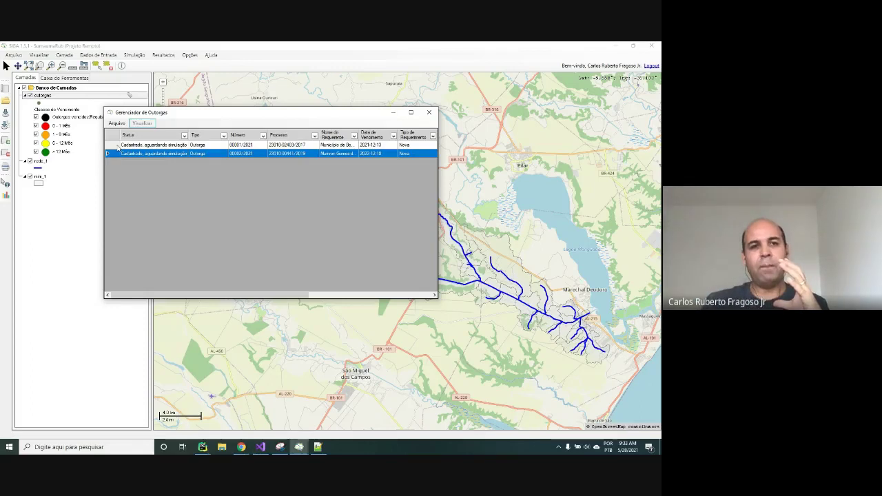
# - Select requisition 00001/2021 and bring up its Editar Requisição de Outorga dialog
pyautogui.click(118, 147)
pyautogui.click(116, 123)
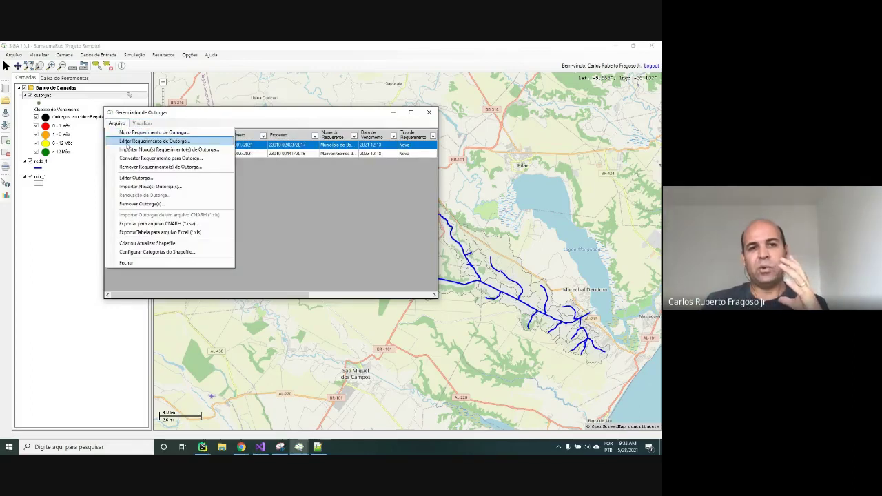
pyautogui.click(279, 193)
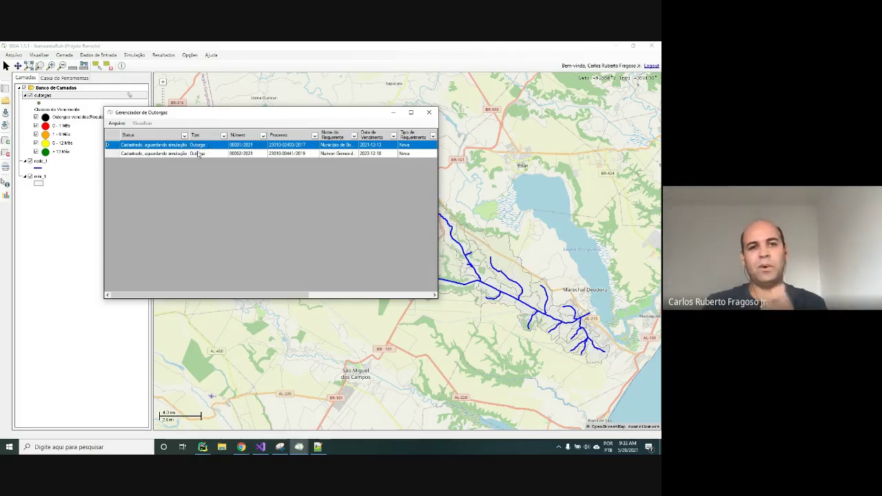
pyautogui.click(117, 123)
pyautogui.click(126, 142)
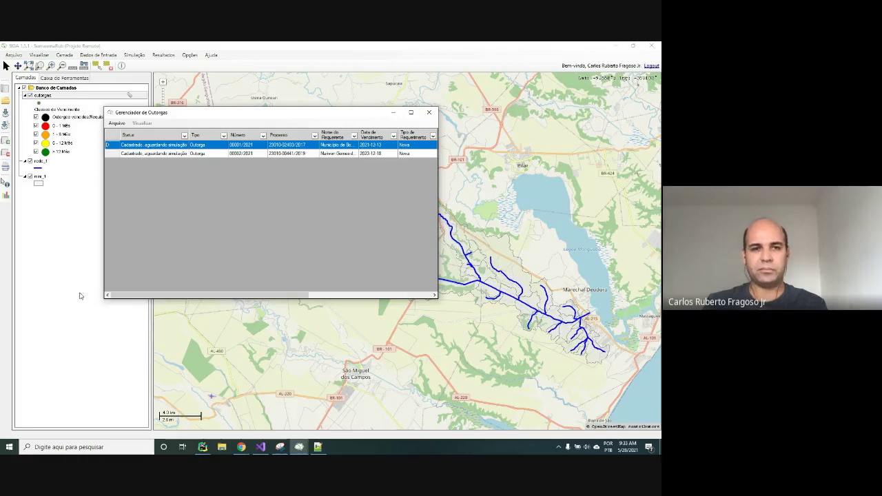
pyautogui.press('Return')
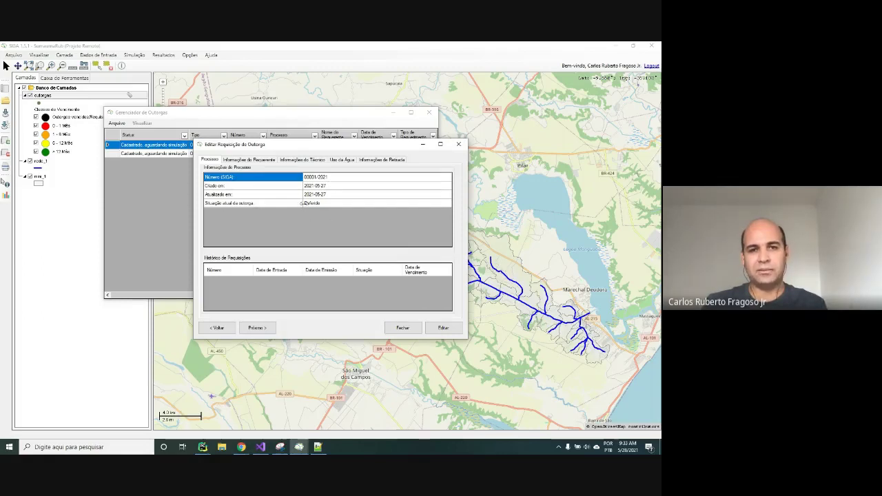
# - Review the Requerente, Técnico and Uso da Água details of requisition 00001/2021
pyautogui.click(260, 159)
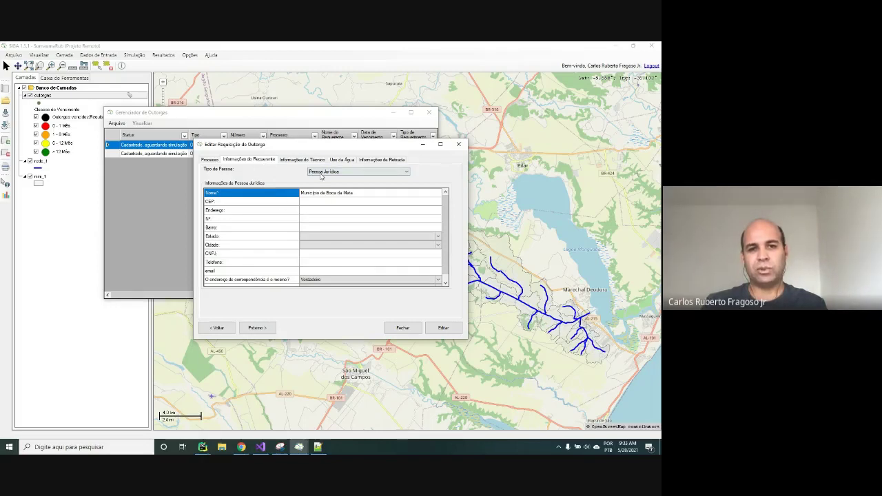
pyautogui.click(302, 159)
pyautogui.click(343, 159)
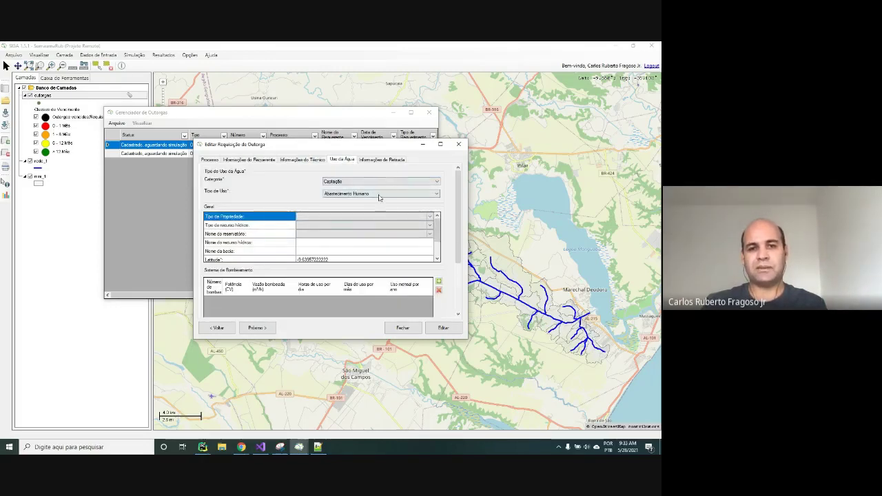
# - Inspect the monthly withdrawal table (82.00 flow, 24 hours, Q90) and close the edit dialog
pyautogui.click(382, 159)
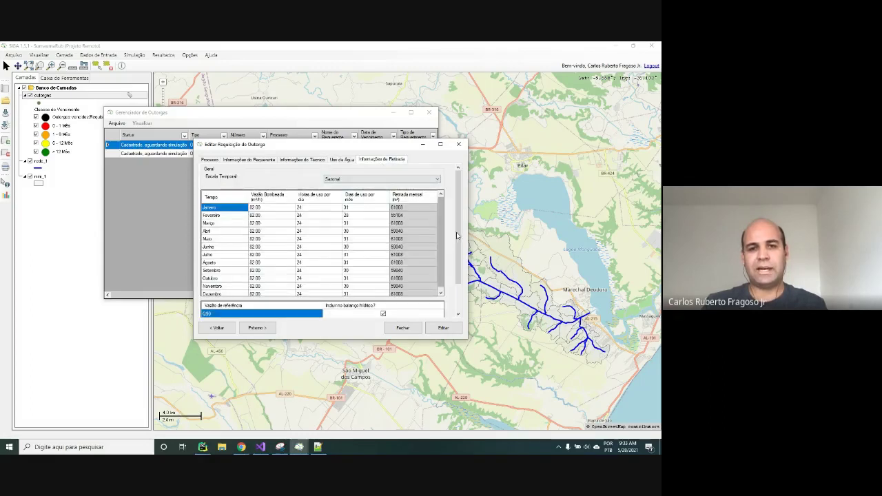
pyautogui.scroll(-2, 456, 236)
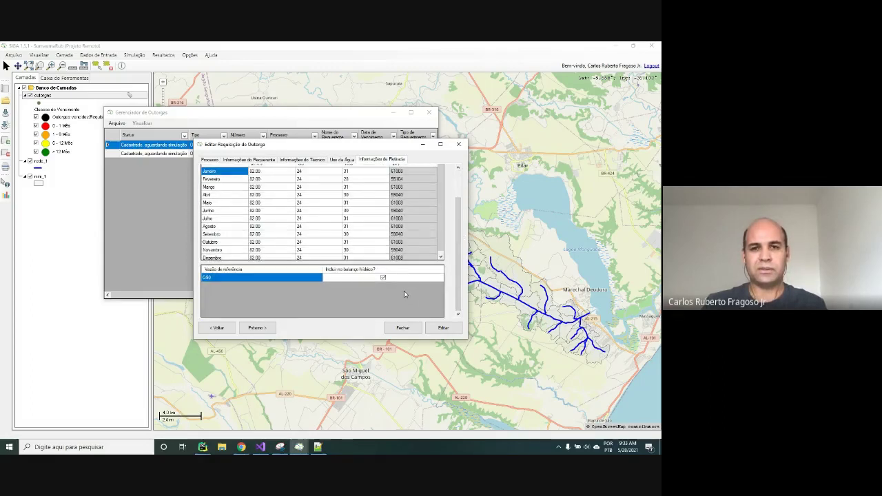
pyautogui.moveTo(457, 224); pyautogui.dragTo(462, 195)
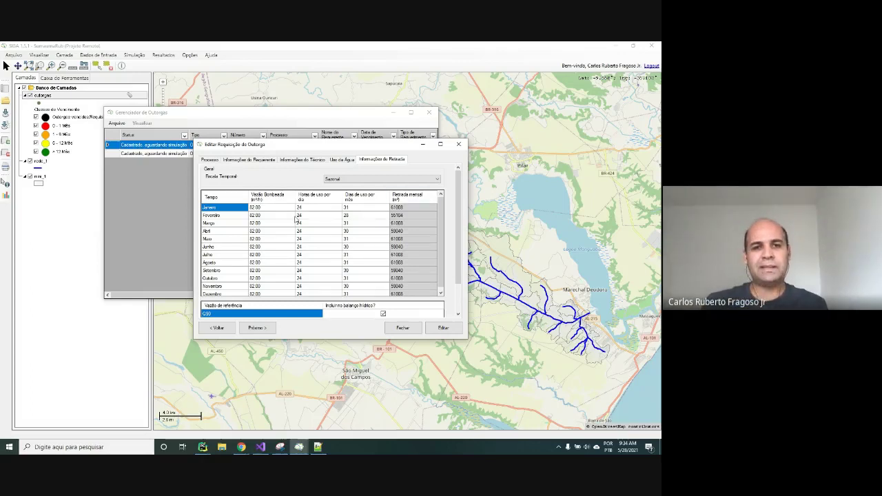
pyautogui.click(261, 208)
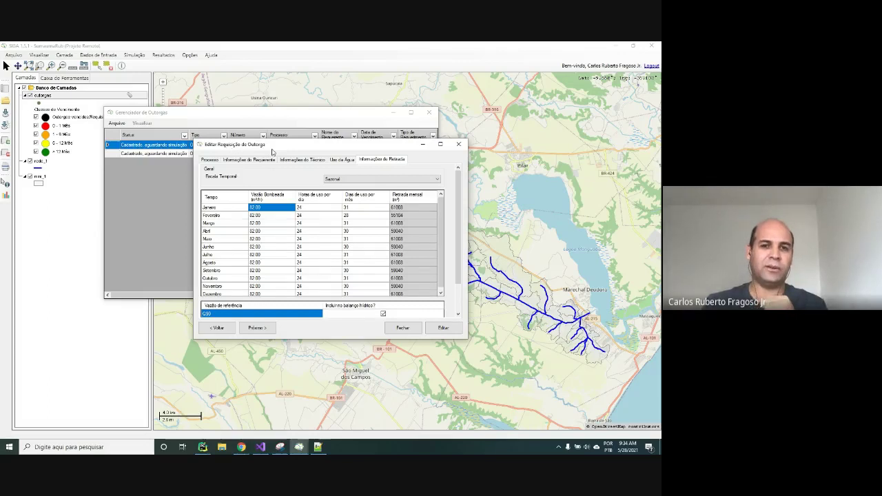
pyautogui.click(459, 145)
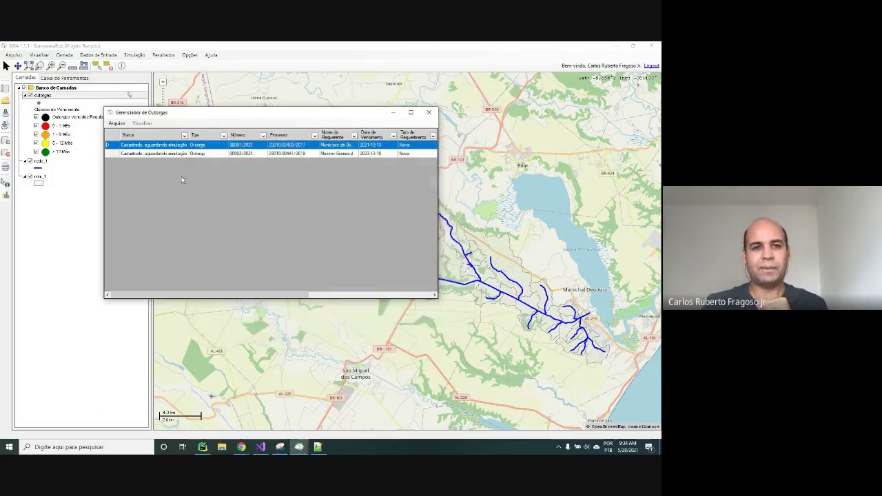
pyautogui.click(117, 124)
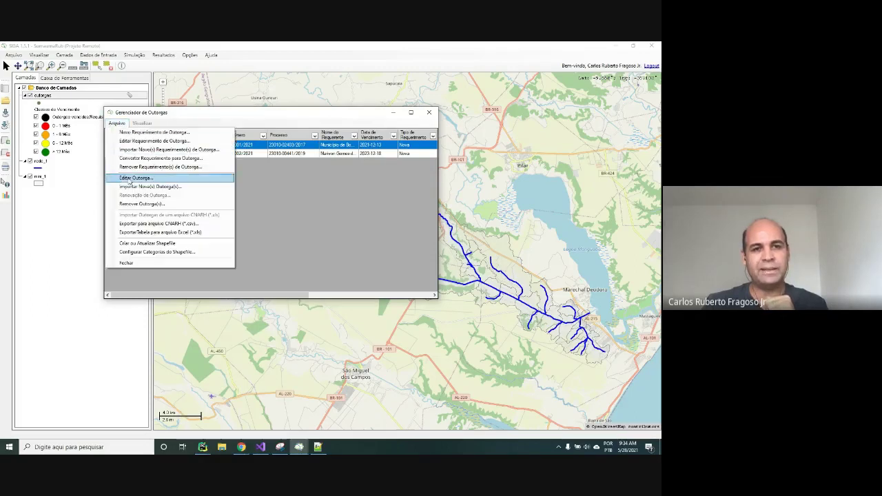
pyautogui.click(130, 178)
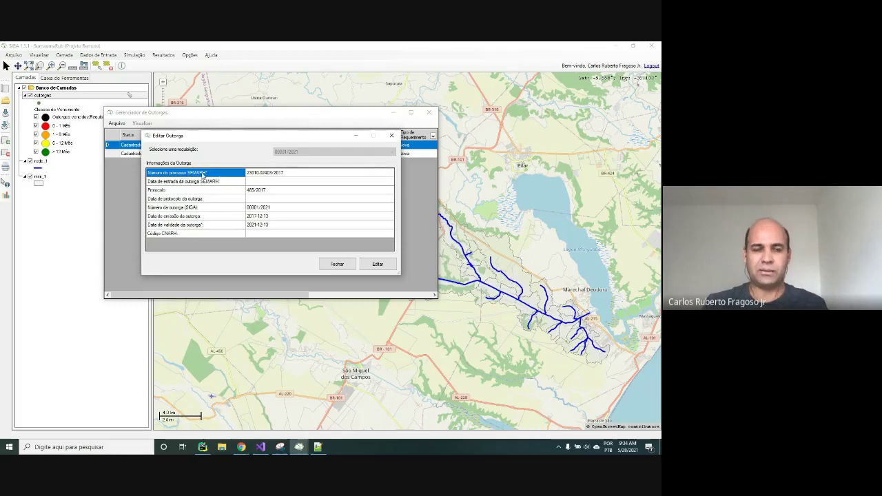
pyautogui.click(288, 177)
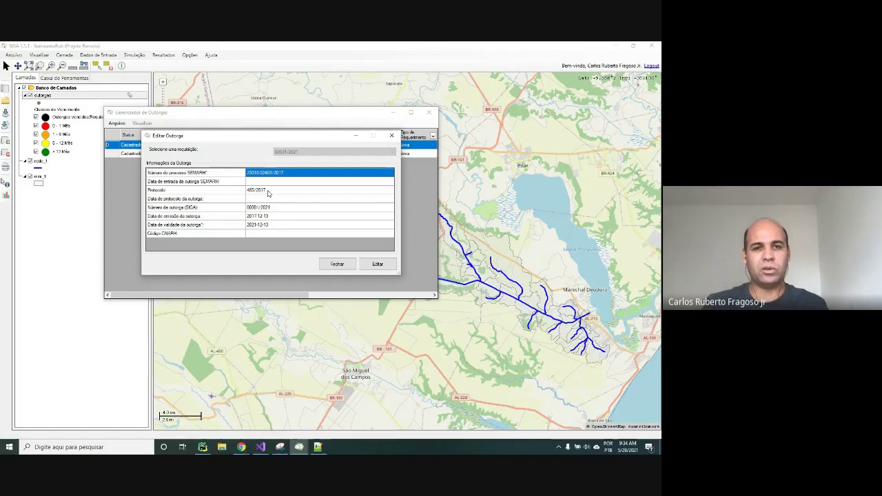
pyautogui.click(269, 192)
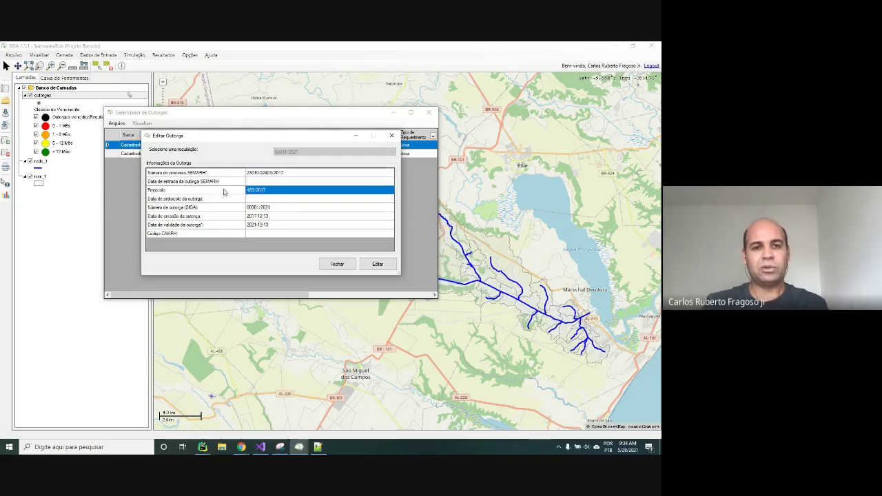
pyautogui.click(268, 209)
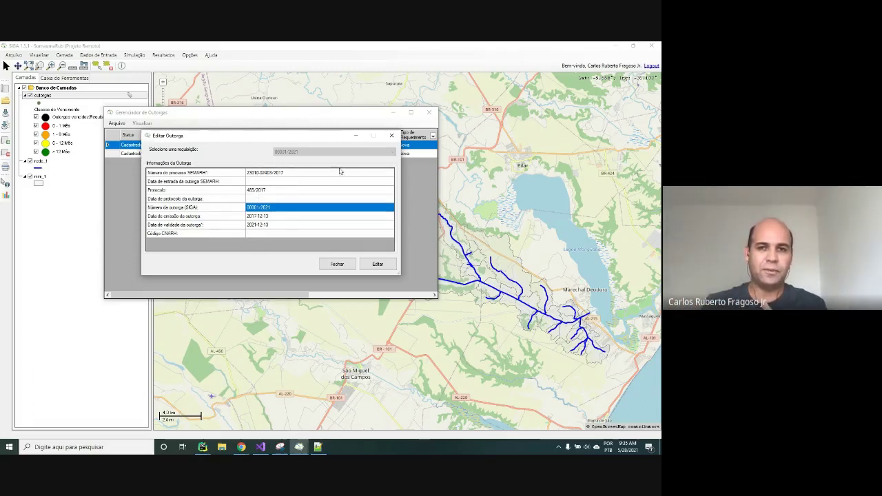
pyautogui.click(391, 135)
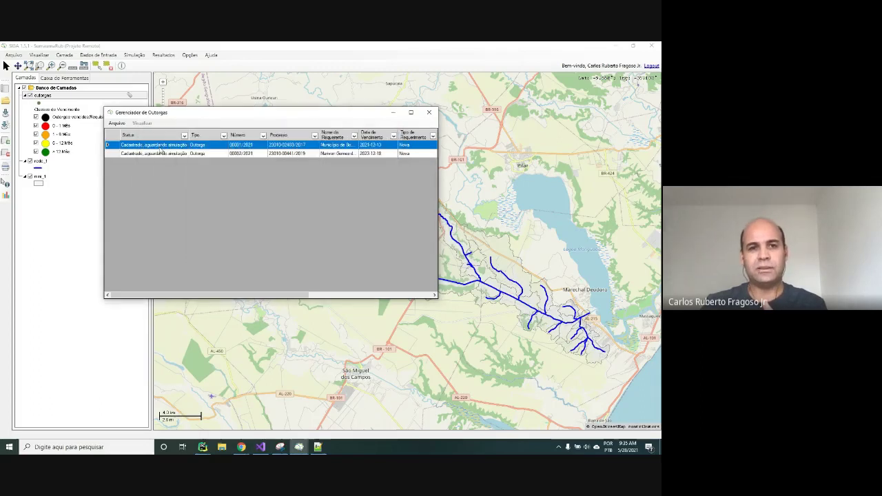
# - Reopen requisition 00001/2021's edit dialog to check its water-use details, then close it
pyautogui.click(115, 123)
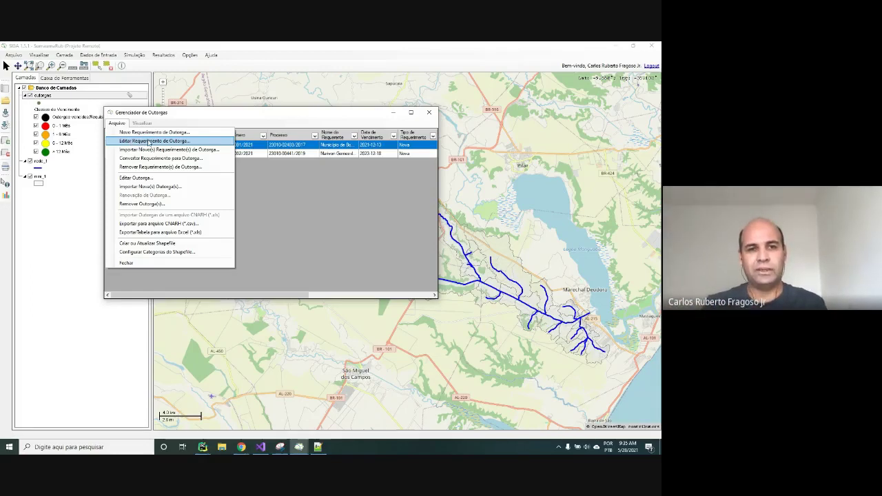
pyautogui.click(148, 142)
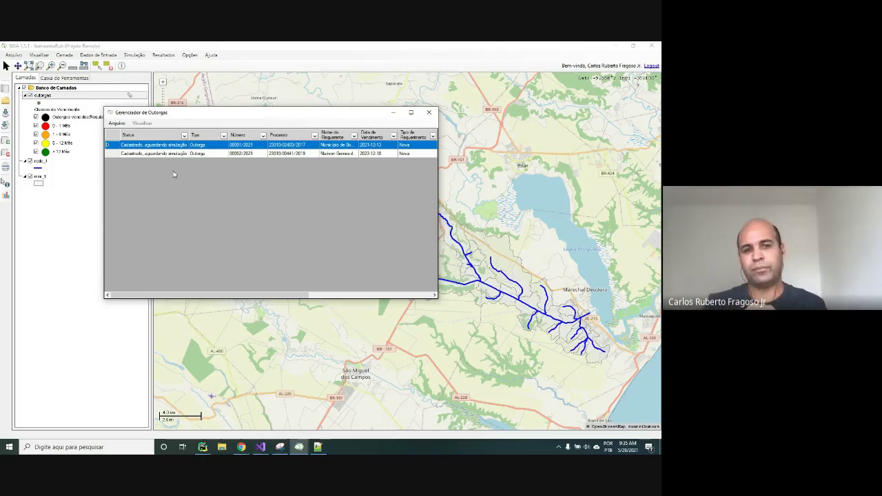
pyautogui.doubleClick(173, 174)
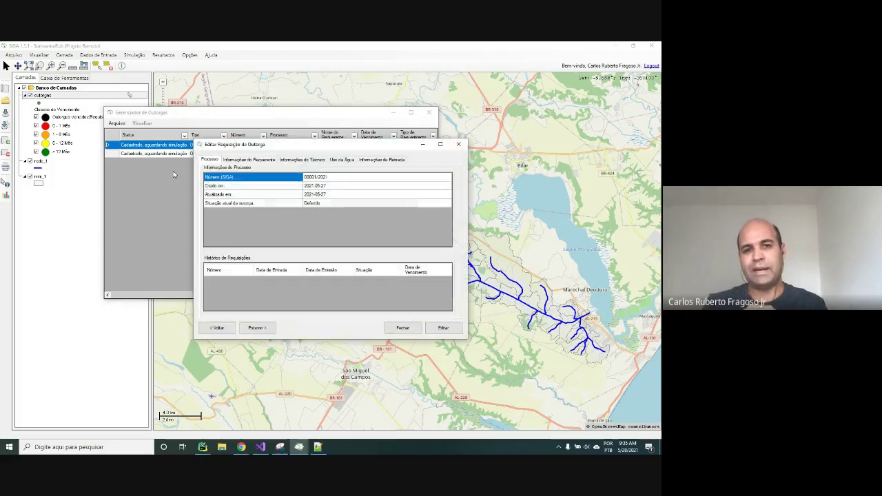
pyautogui.click(342, 160)
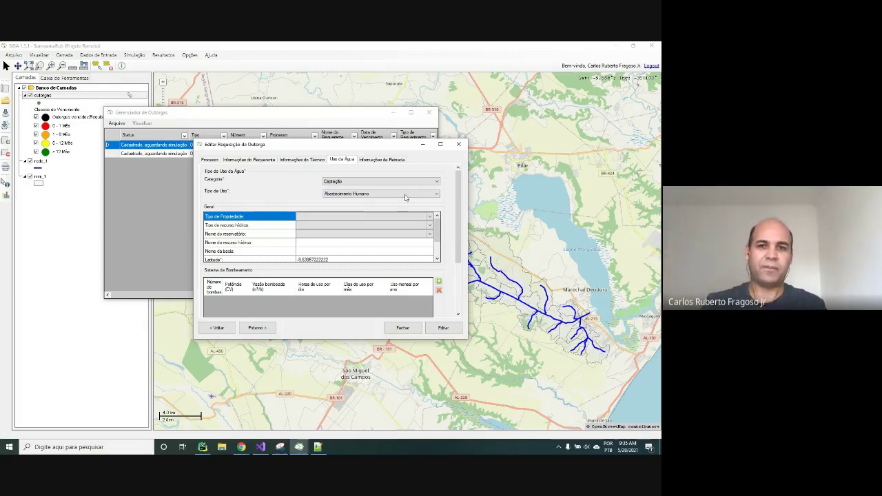
pyautogui.click(458, 144)
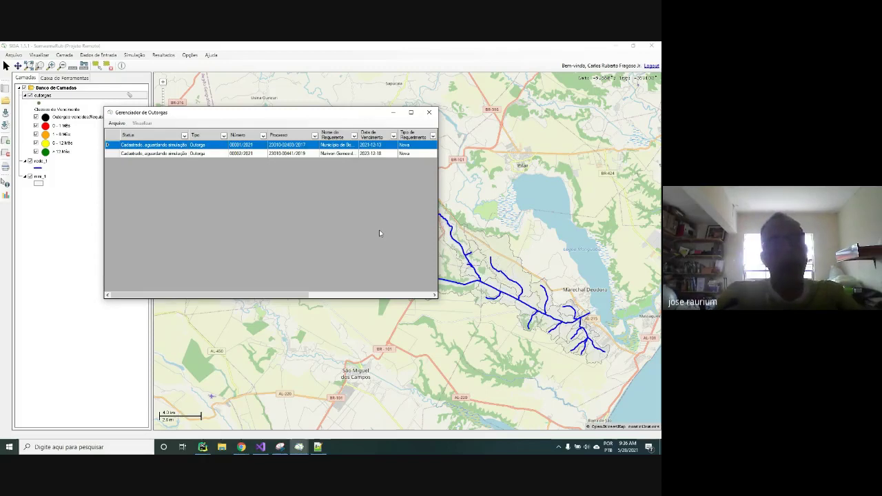
# - Move the Gerenciador de Outorgas window toward the map centre and show its Arquivo commands
pyautogui.moveTo(305, 113); pyautogui.dragTo(367, 142)
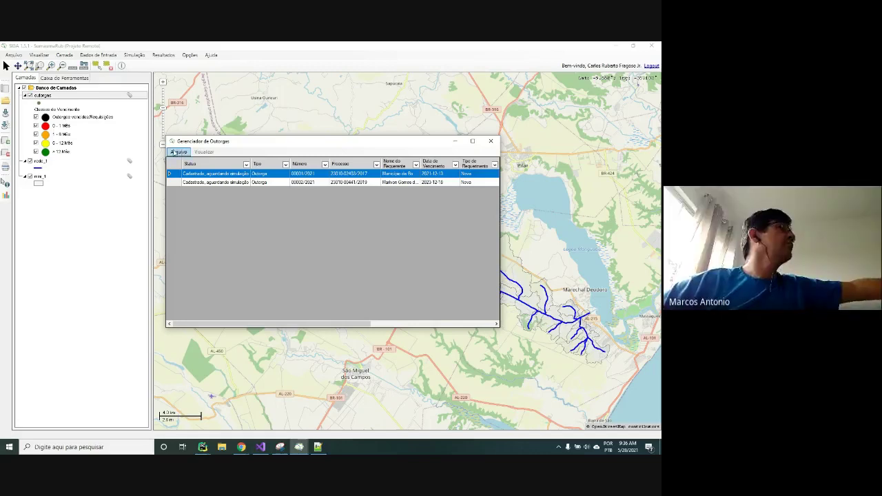
pyautogui.click(179, 152)
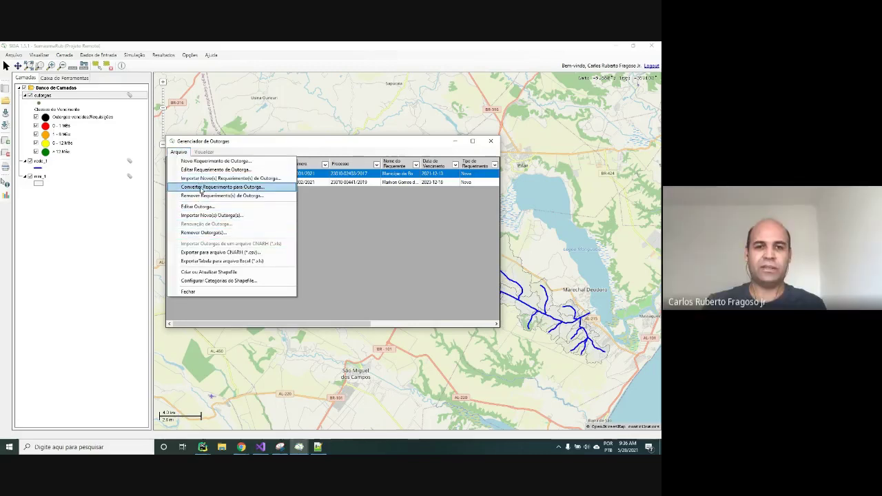
# - Try the Converter Requerimento para Outorga form, find no requisitions offered, and close it
pyautogui.click(251, 188)
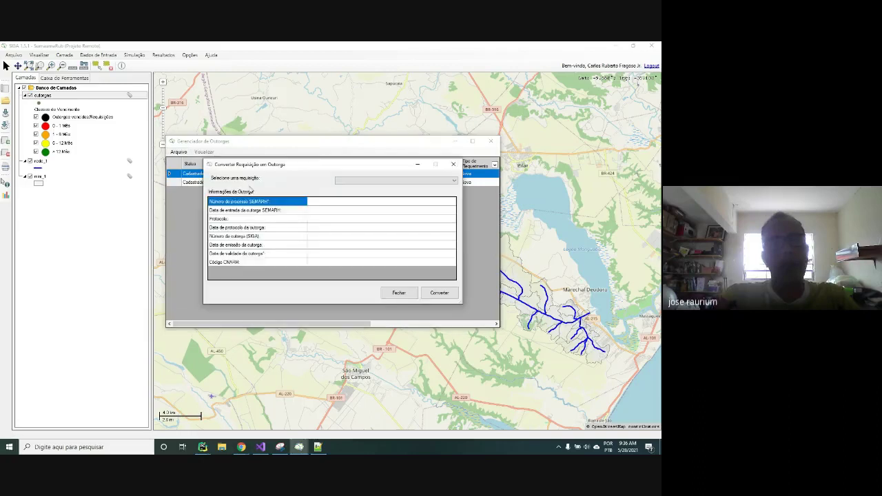
pyautogui.click(410, 182)
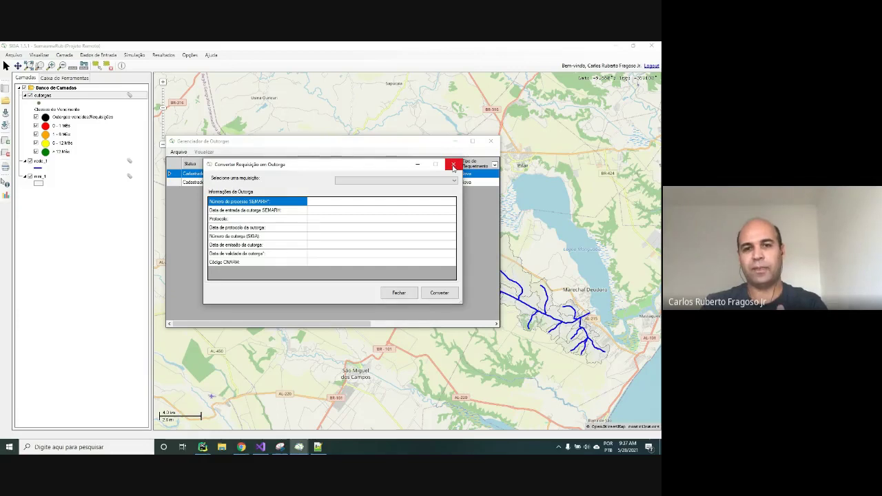
pyautogui.click(454, 166)
pyautogui.click(178, 152)
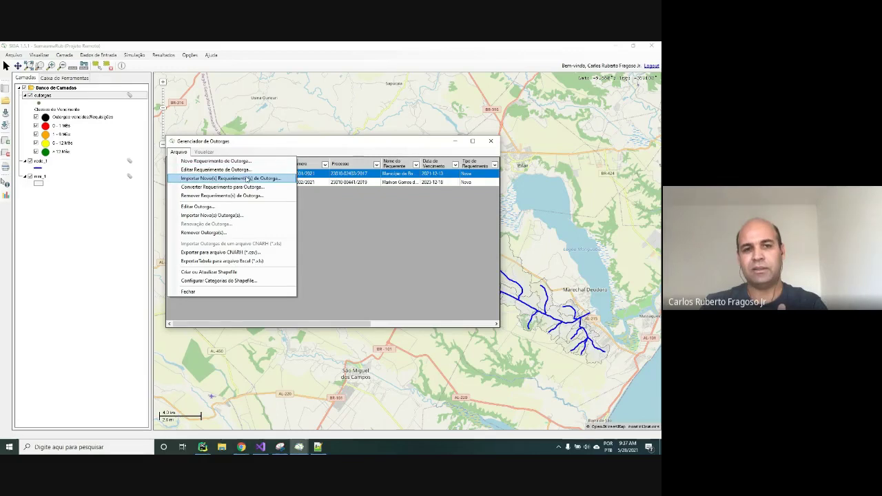
# - Dismiss the Arquivo menu without choosing a command, leaving both requisitions in view
pyautogui.click(324, 211)
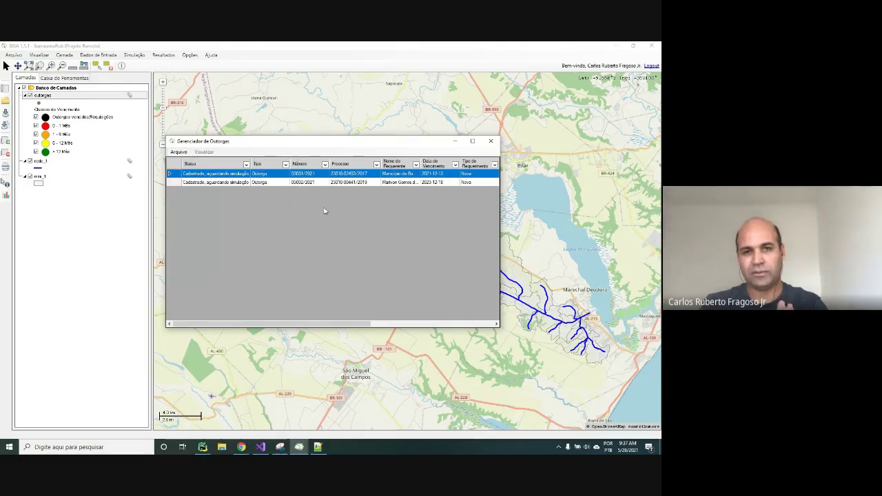
pyautogui.click(180, 152)
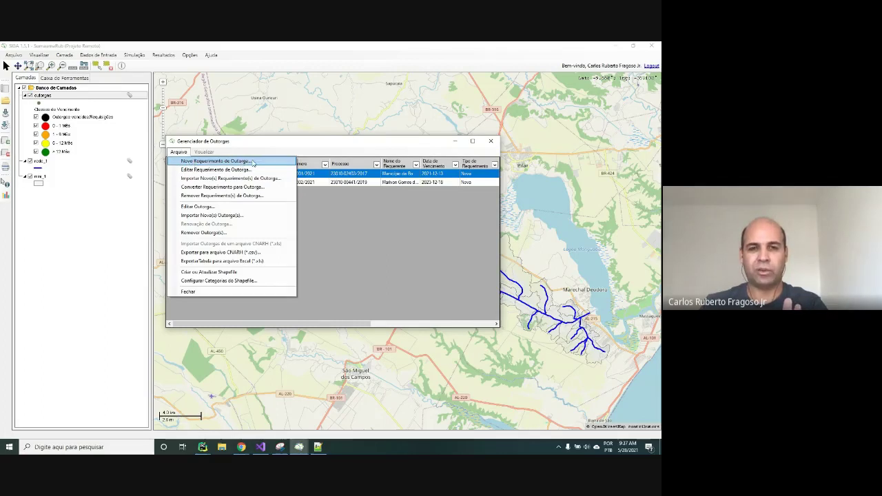
pyautogui.click(317, 147)
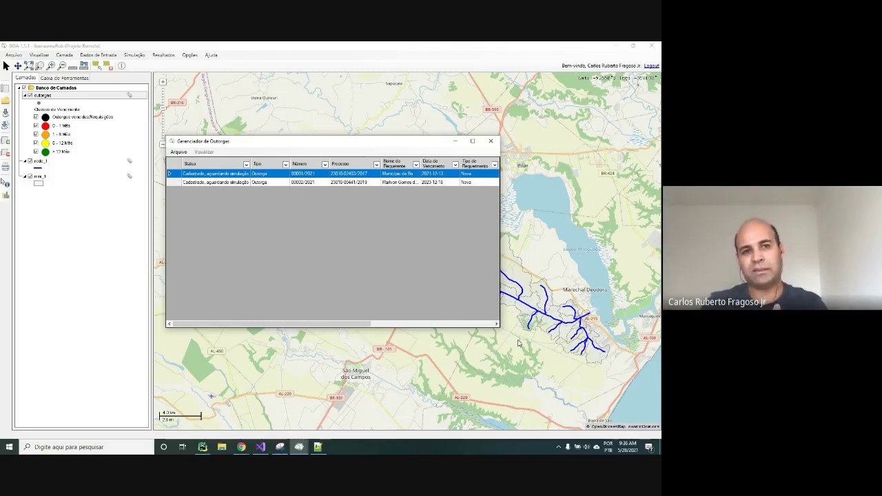
# - Launch the Converter Requisição em Outorga form from the Arquivo menu
pyautogui.click(178, 152)
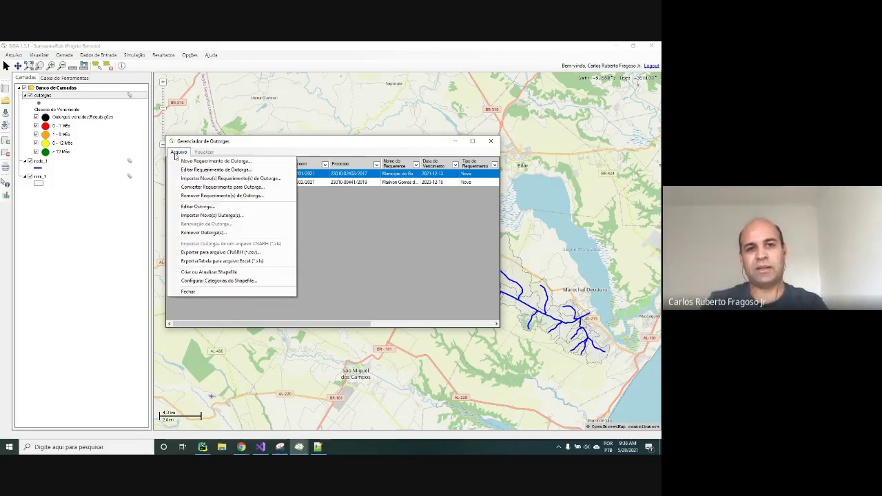
pyautogui.click(195, 187)
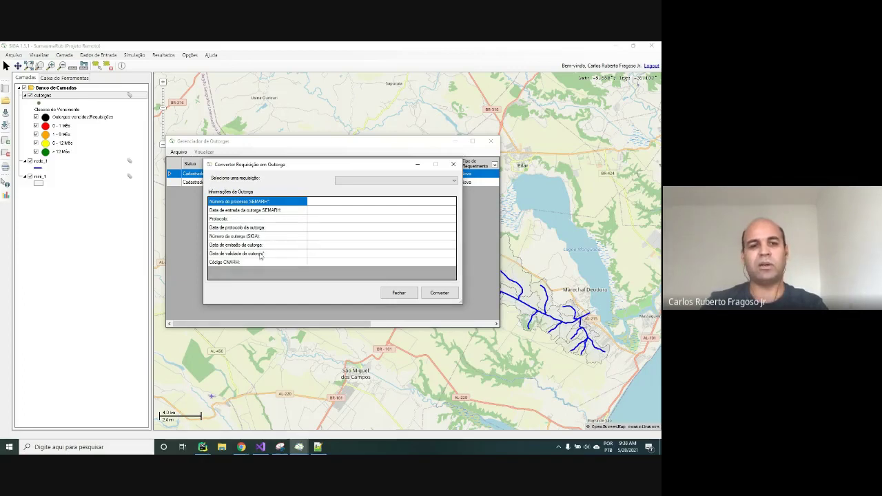
# - Check the empty 'Selecione uma requisição' list and close the conversion form
pyautogui.click(387, 182)
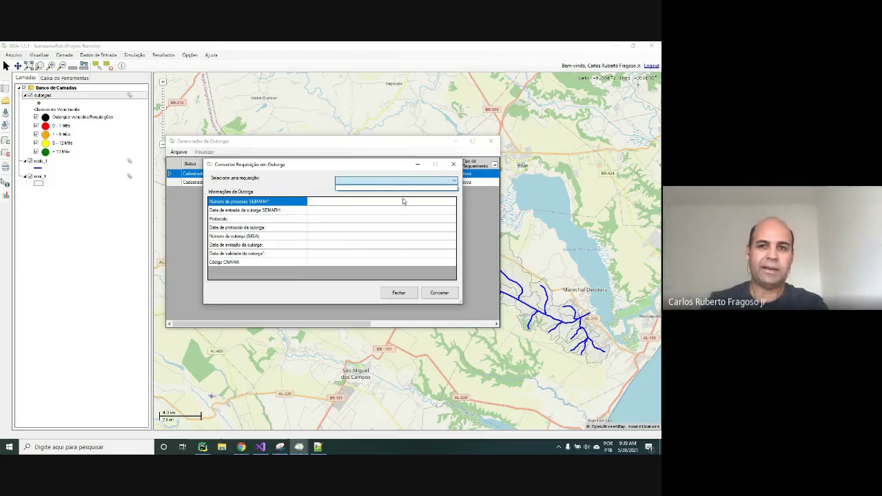
pyautogui.click(453, 166)
pyautogui.click(453, 166)
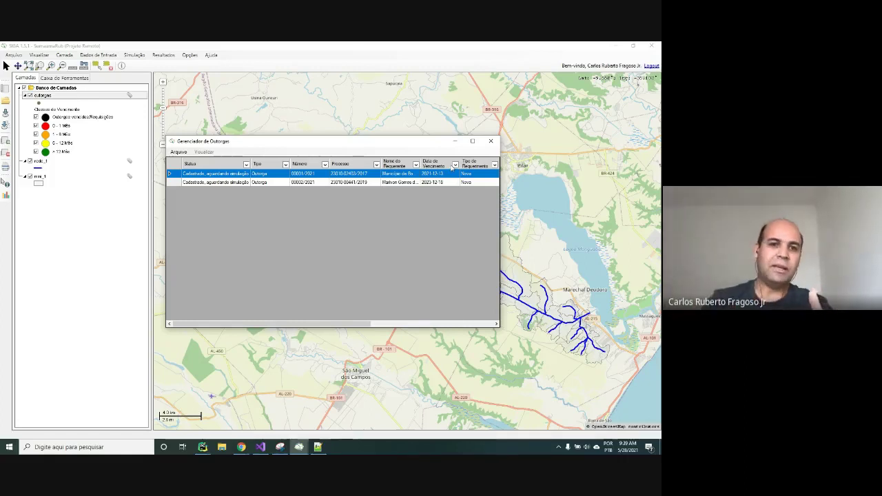
# - Reopen the Converter Requisição em Outorga form via Arquivo > Converter Requerimento para Outorga
pyautogui.click(178, 151)
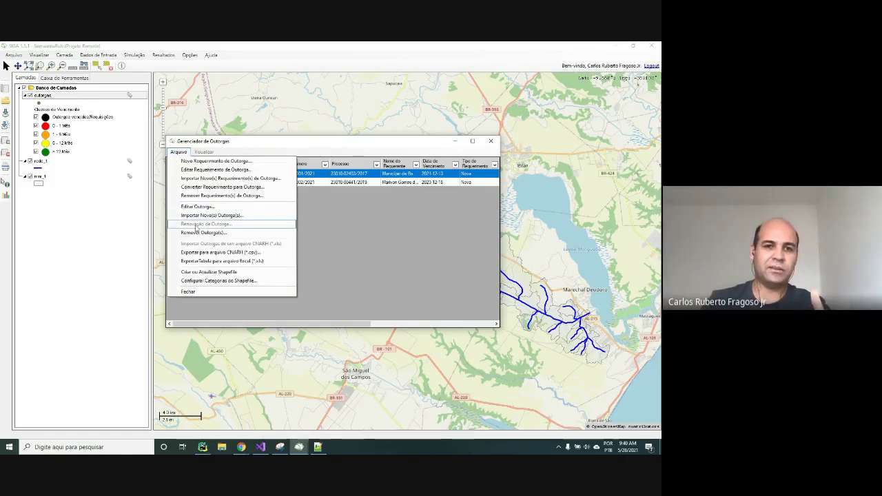
pyautogui.click(208, 187)
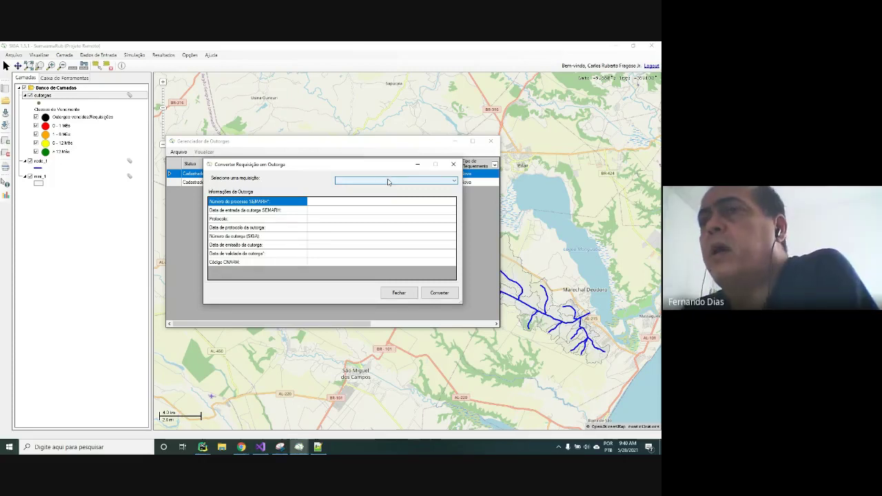
# - Close the requisition conversion form to return to the Gerenciador de Outorgas grid
pyautogui.click(454, 164)
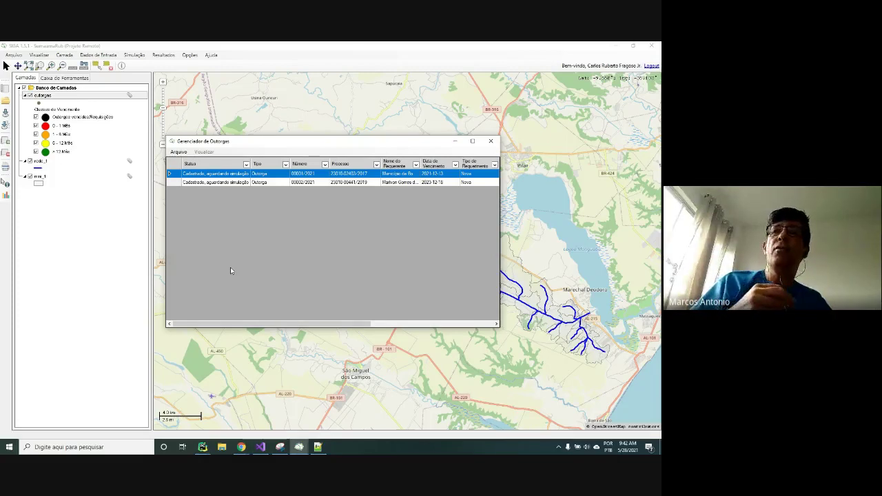
# - Toggle the Arquivo menu open and shut repeatedly, ending with Novo Requerimento de Outorga through Fechar showing
pyautogui.click(178, 151)
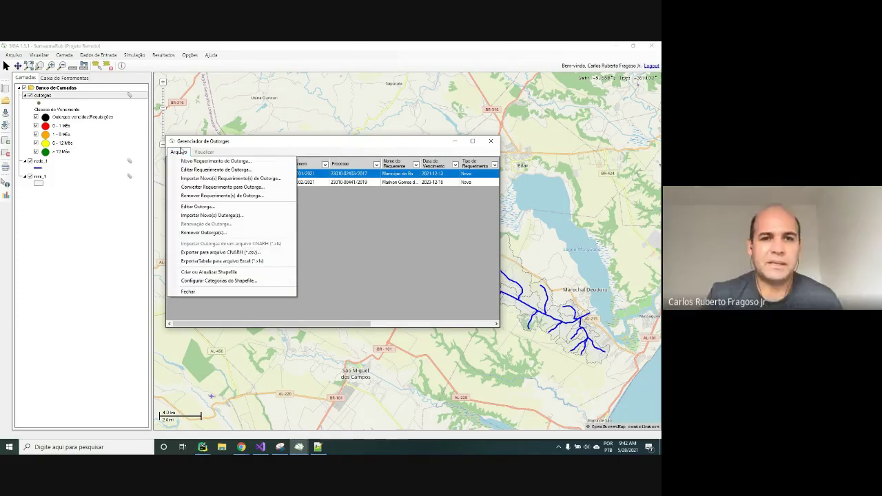
pyautogui.click(349, 142)
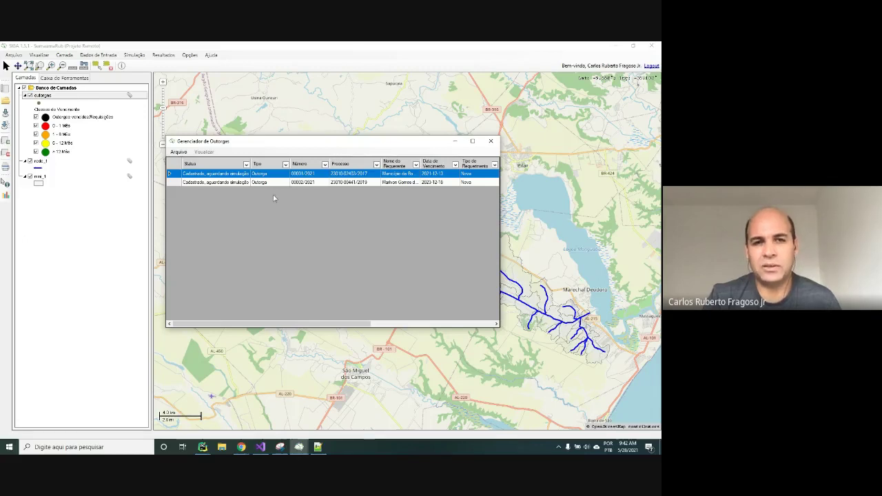
pyautogui.click(183, 153)
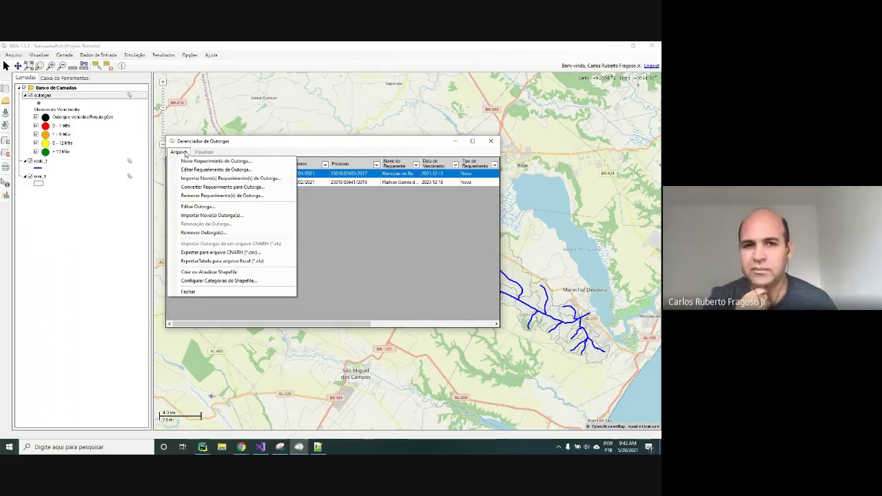
pyautogui.click(184, 153)
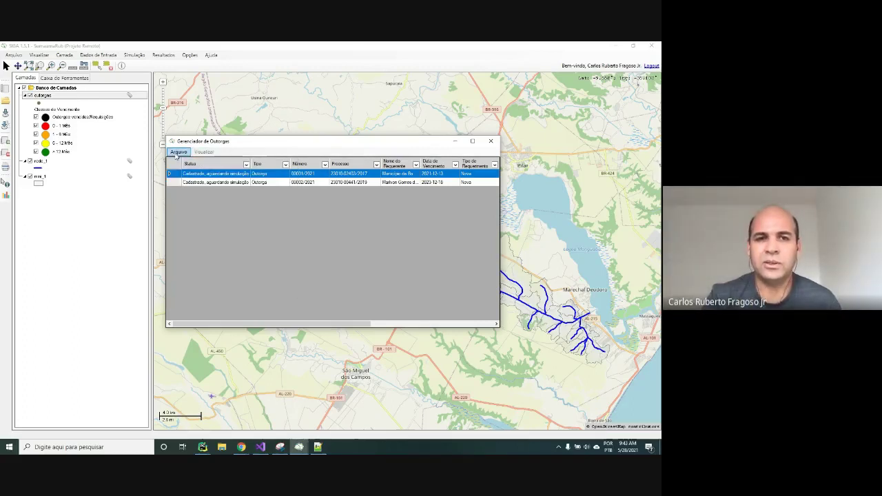
pyautogui.click(177, 154)
pyautogui.click(178, 154)
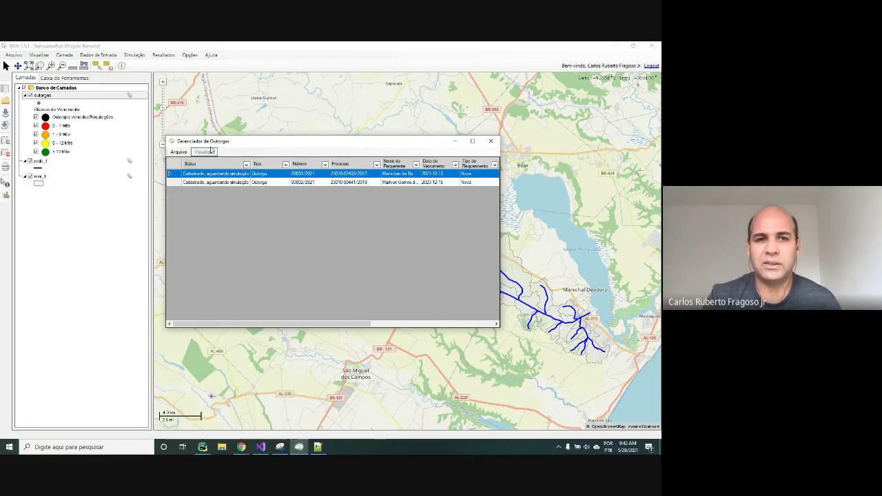
pyautogui.click(181, 152)
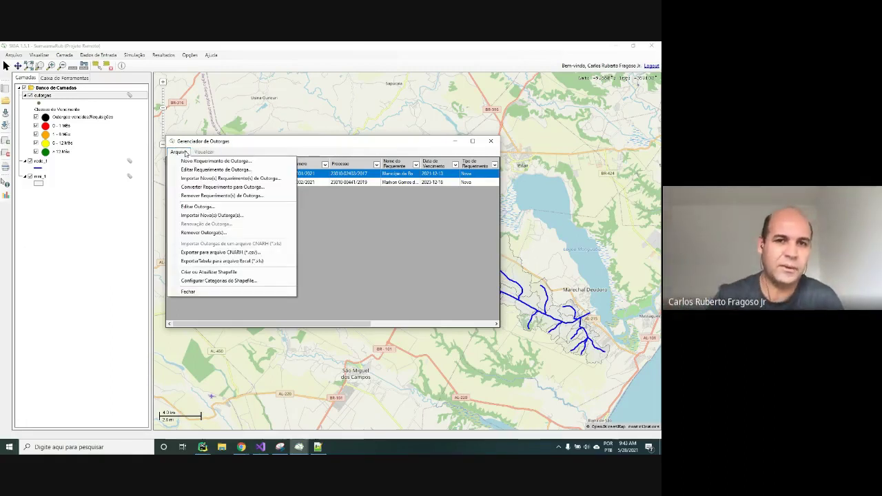
pyautogui.click(363, 208)
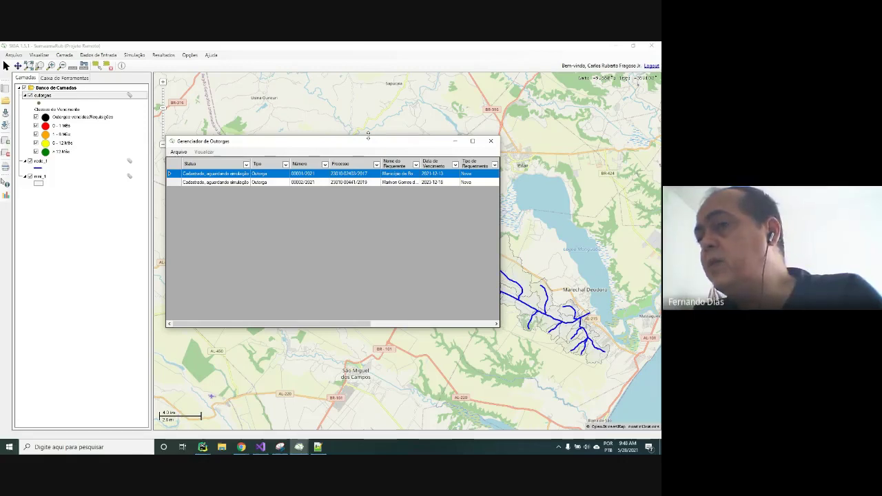
# - Add the note '- Permitir que requisições sejam inseridas no balanço' on a new line, then bring up SIGA
pyautogui.click(318, 446)
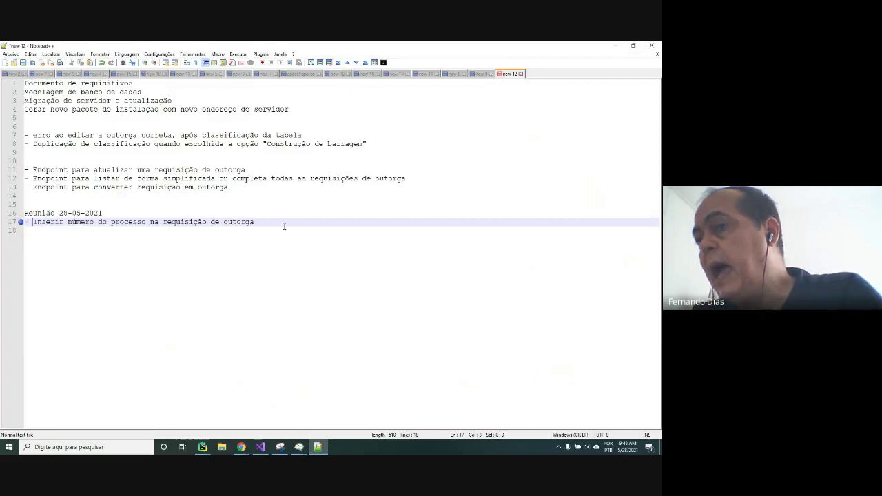
pyautogui.press('Return')
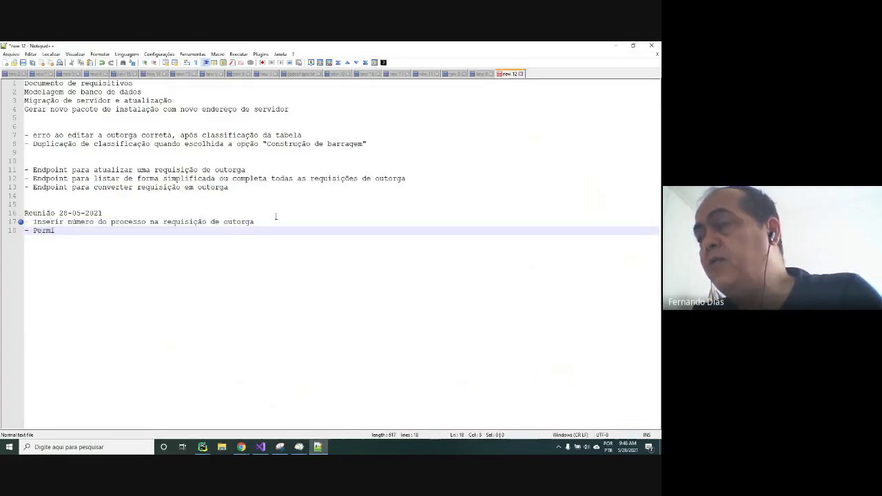
pyautogui.write('- Permitir')
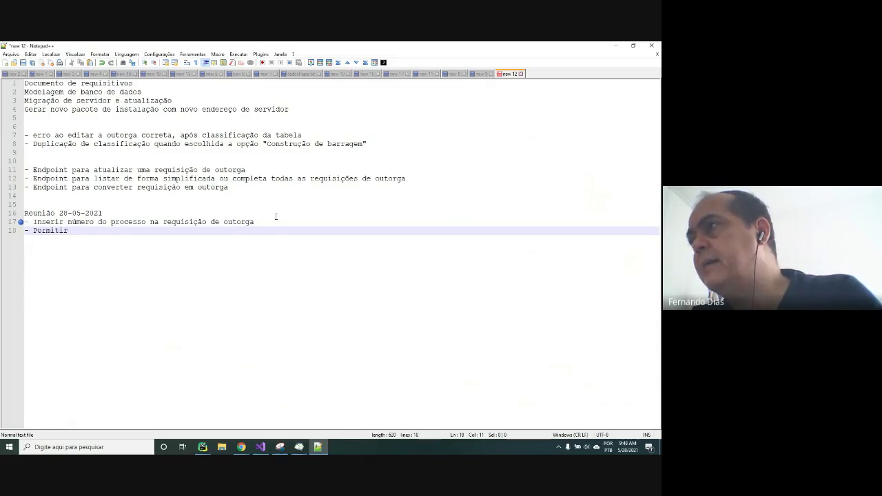
pyautogui.write(' que requis')
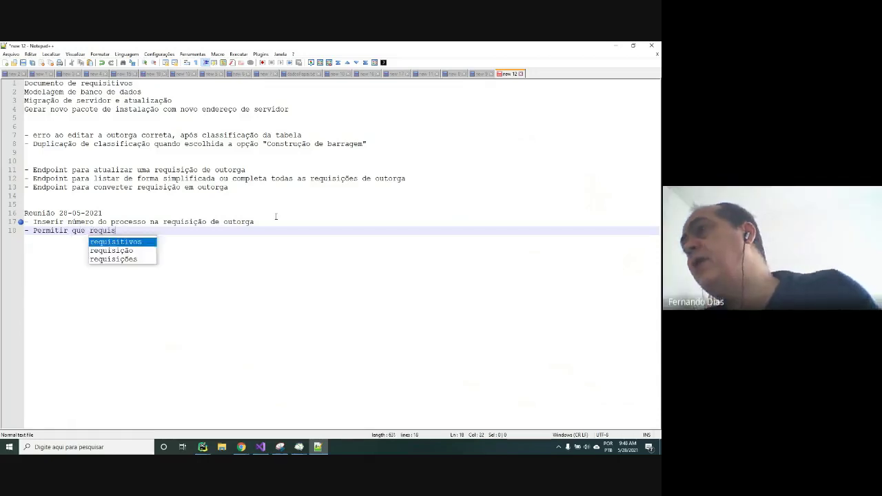
pyautogui.press('Down')
pyautogui.press('Down')
pyautogui.press('Return')
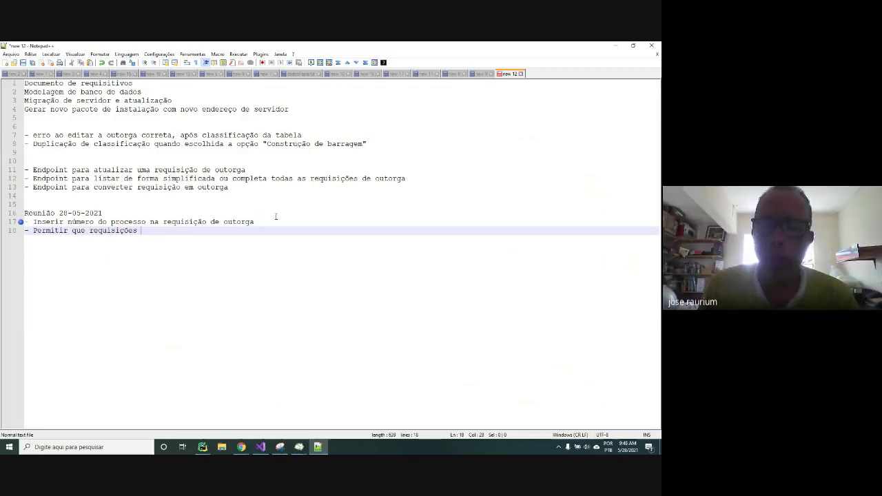
pyautogui.write('sejam ')
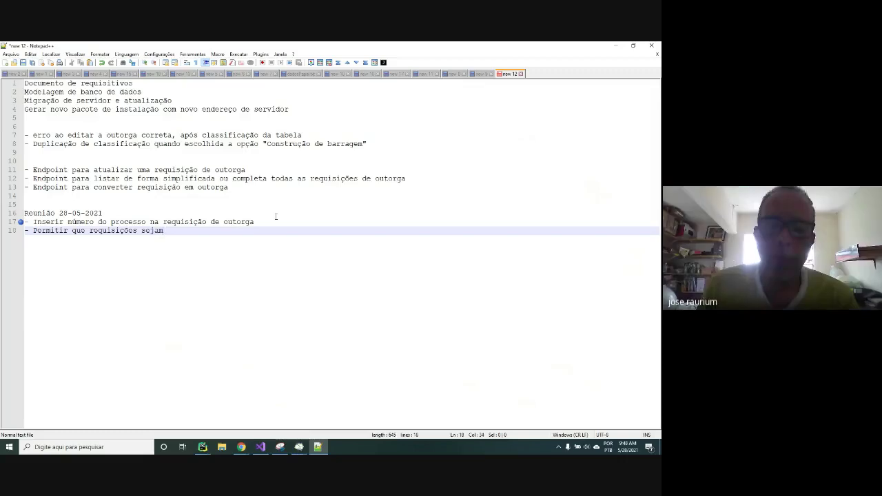
pyautogui.write('ind')
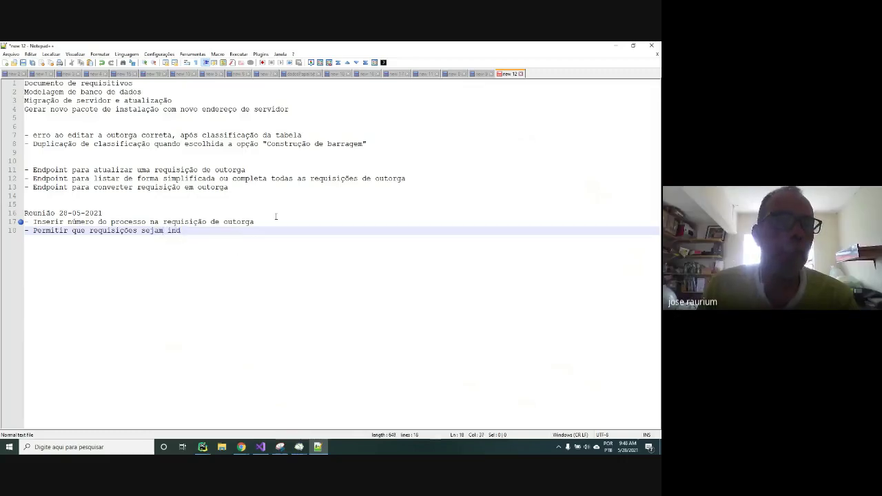
pyautogui.press('BackSpace')
pyautogui.write('seridas')
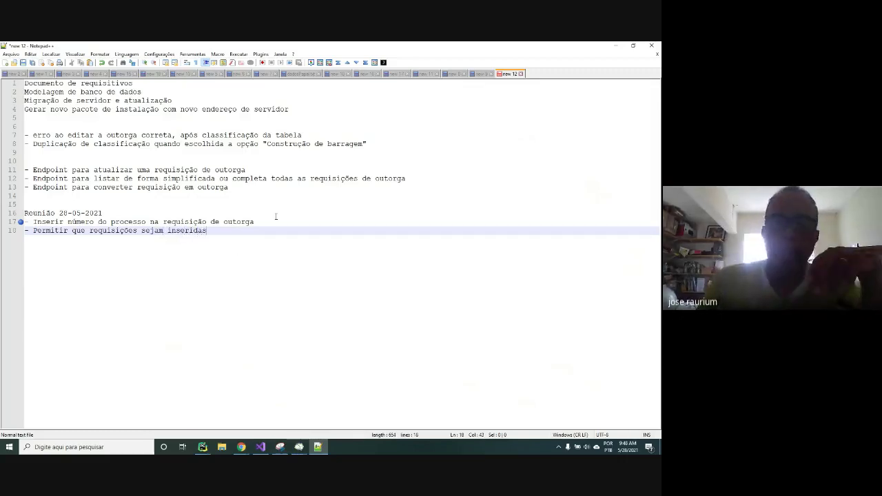
pyautogui.write(' no ')
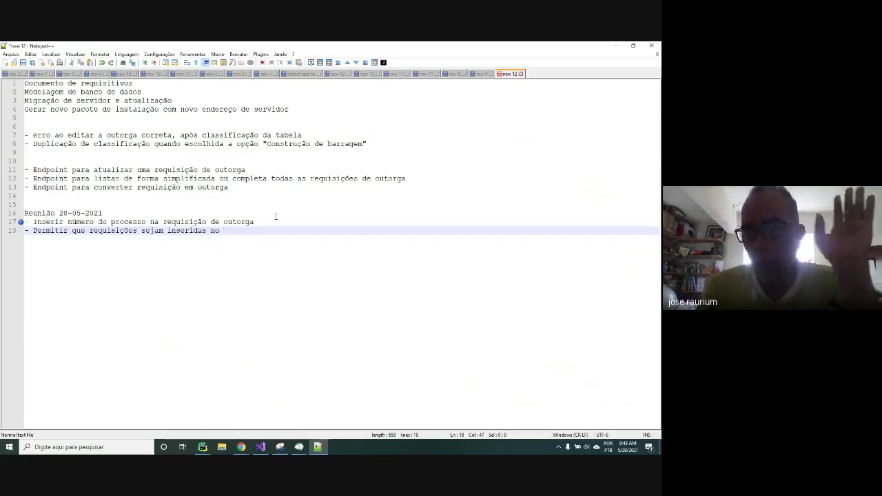
pyautogui.write('balanço')
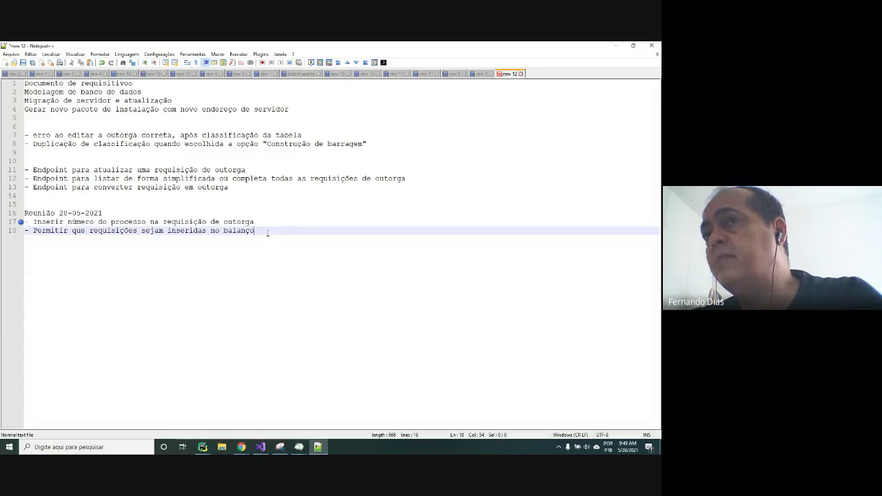
pyautogui.click(303, 451)
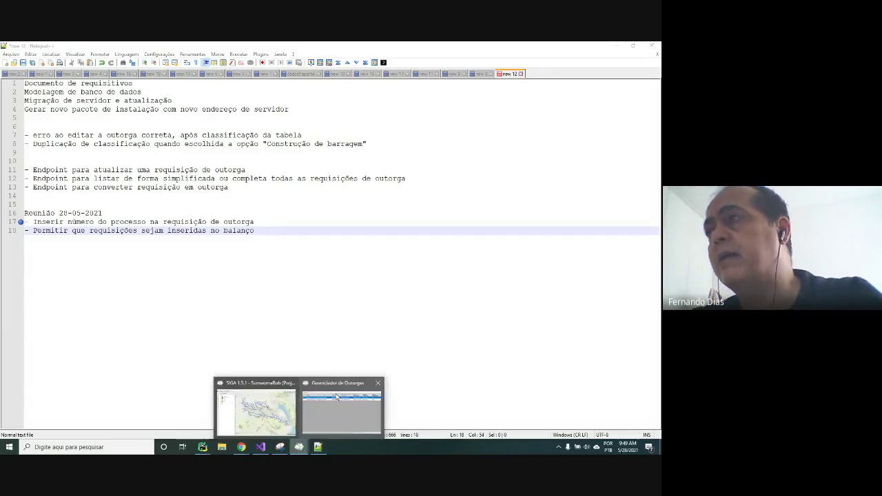
# - Bring SIGA's Gerenciador de Outorgas forward, then narrow and move it aside to reveal the river map
pyautogui.click(336, 397)
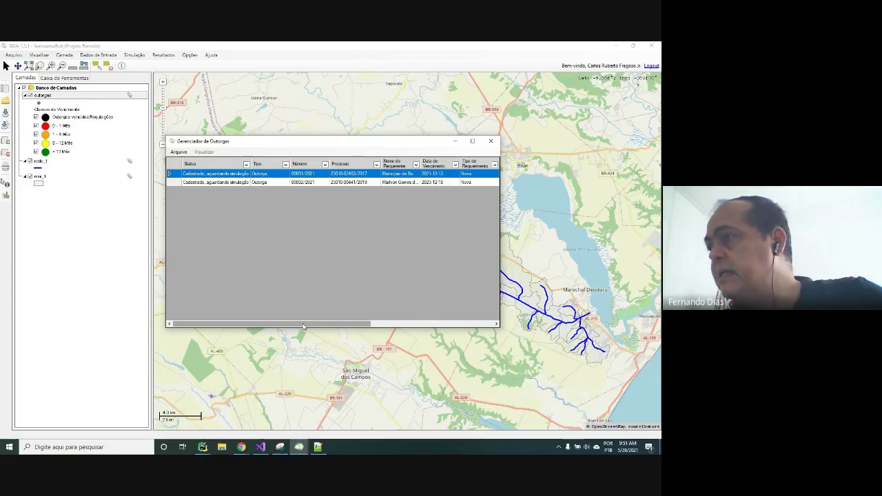
pyautogui.moveTo(324, 325); pyautogui.dragTo(272, 315)
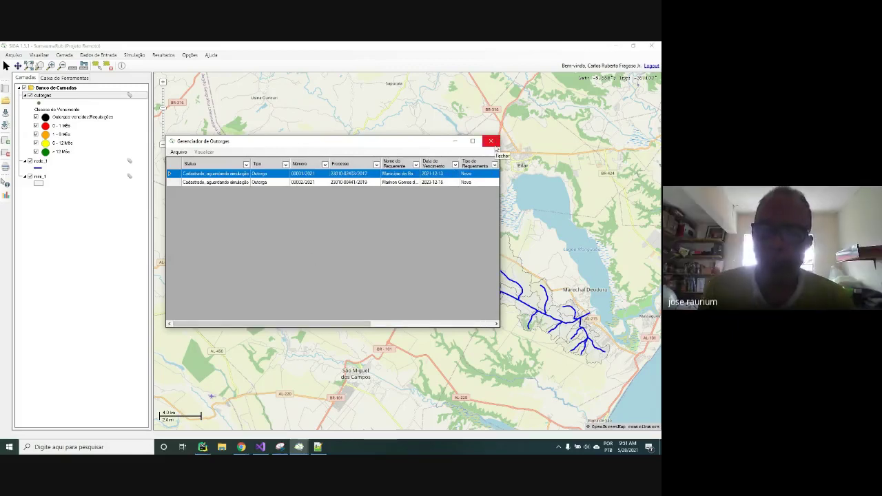
pyautogui.moveTo(409, 144); pyautogui.dragTo(261, 177)
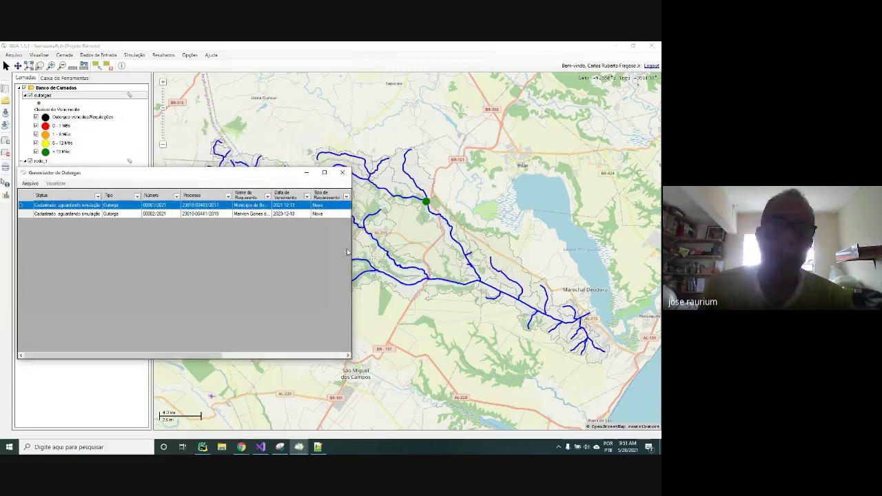
pyautogui.moveTo(352, 251); pyautogui.dragTo(174, 252)
pyautogui.moveTo(114, 178); pyautogui.dragTo(109, 214)
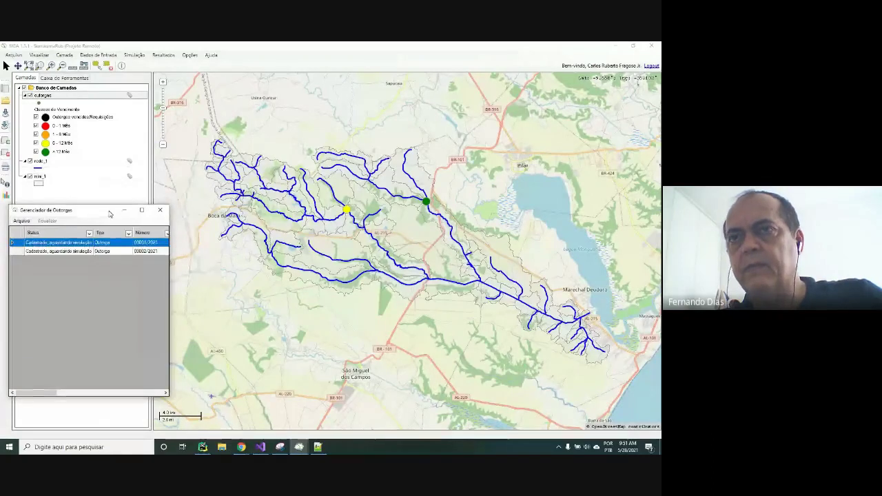
# - Close the outorga manager and open Simulação > Balanço de Águas Superficiais > Simulador de Outorgas, moved aside
pyautogui.click(160, 211)
pyautogui.click(134, 55)
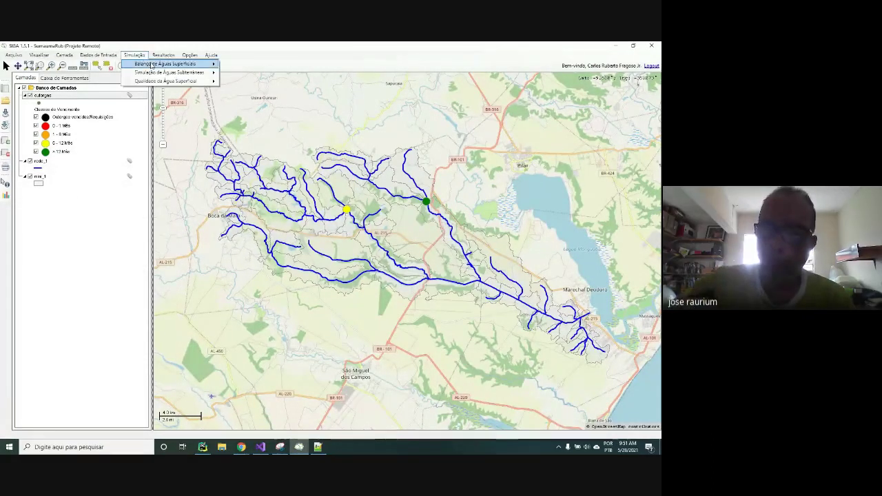
pyautogui.moveTo(153, 64)
pyautogui.click(257, 73)
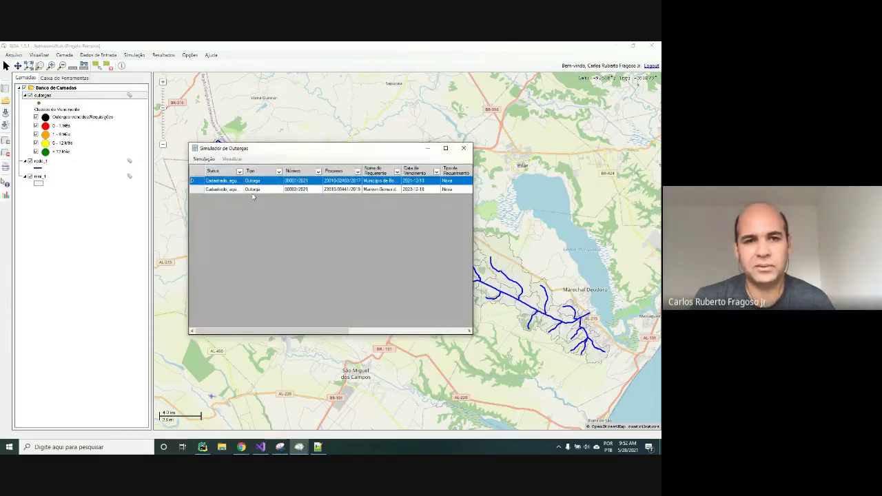
pyautogui.moveTo(377, 154); pyautogui.dragTo(219, 155)
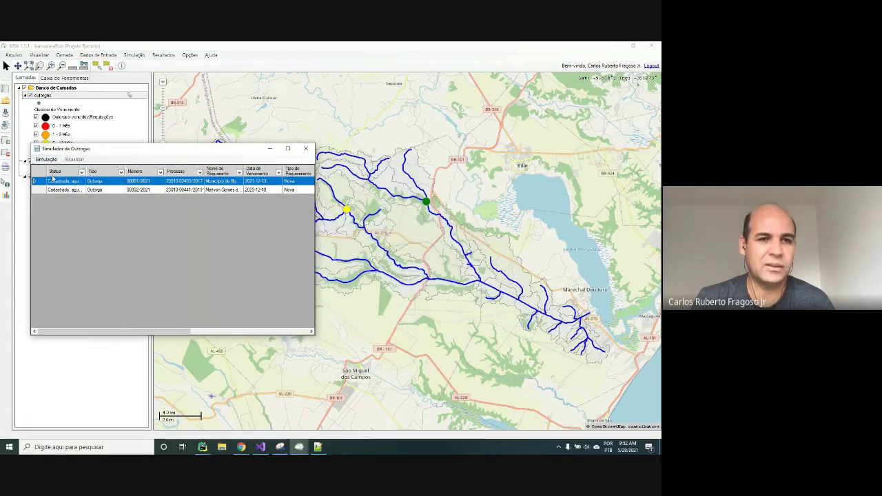
# - Run Simular Impacto, then Adicionar Outorga Simulada to add both requisitions to the balance, and close the simulator
pyautogui.click(47, 160)
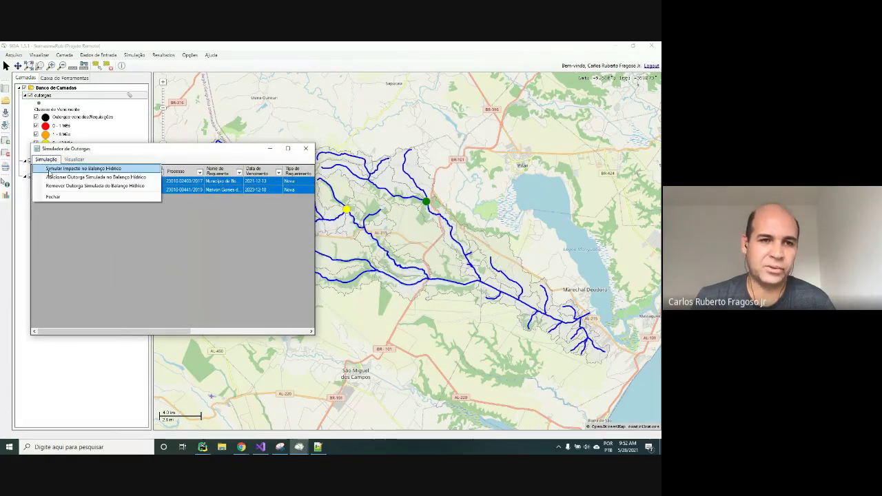
pyautogui.click(45, 169)
pyautogui.click(46, 159)
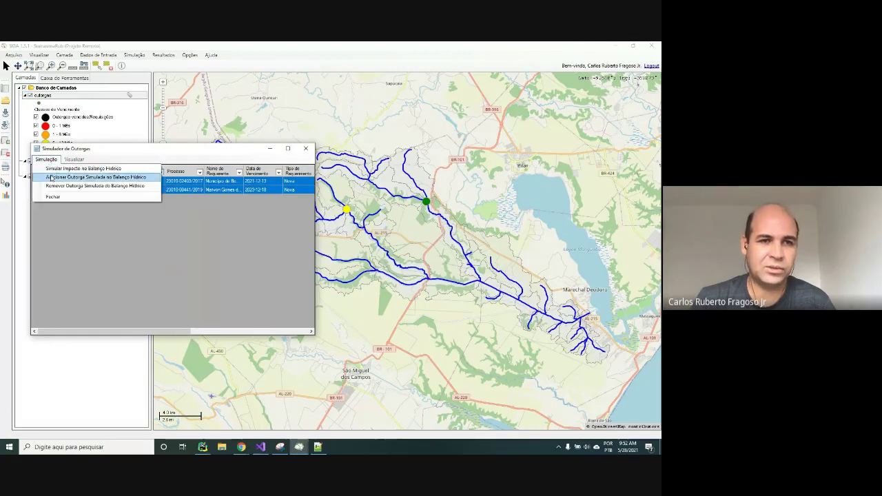
pyautogui.click(97, 177)
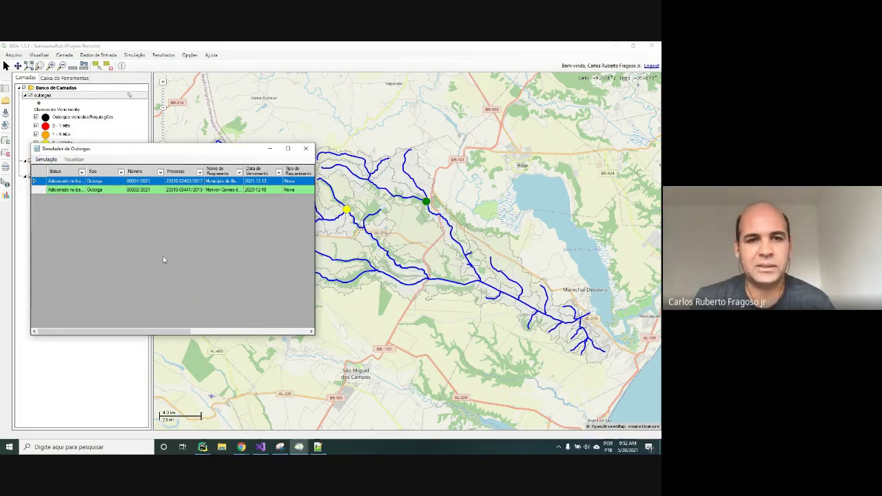
pyautogui.click(305, 150)
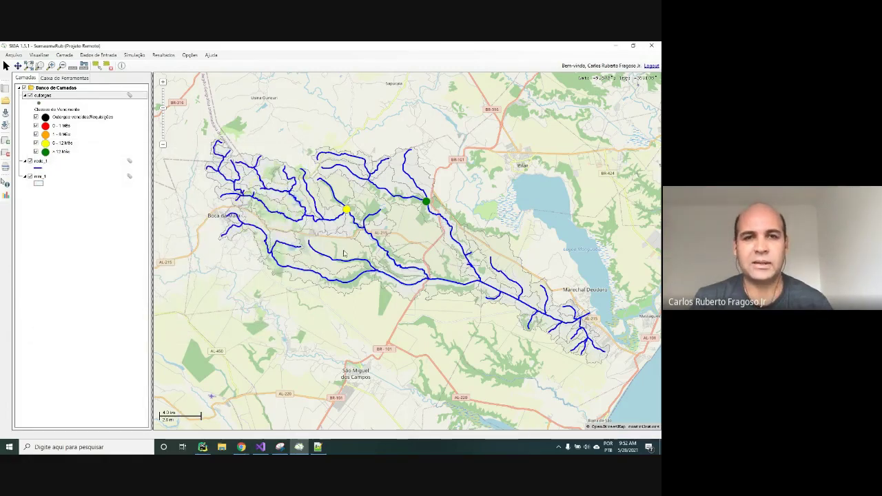
# - Reopen Gerenciador de Outorgas from Dados de Entrada > Balanço de Água Superficial, narrowed and placed beside the rivers
pyautogui.click(95, 55)
pyautogui.moveTo(138, 75)
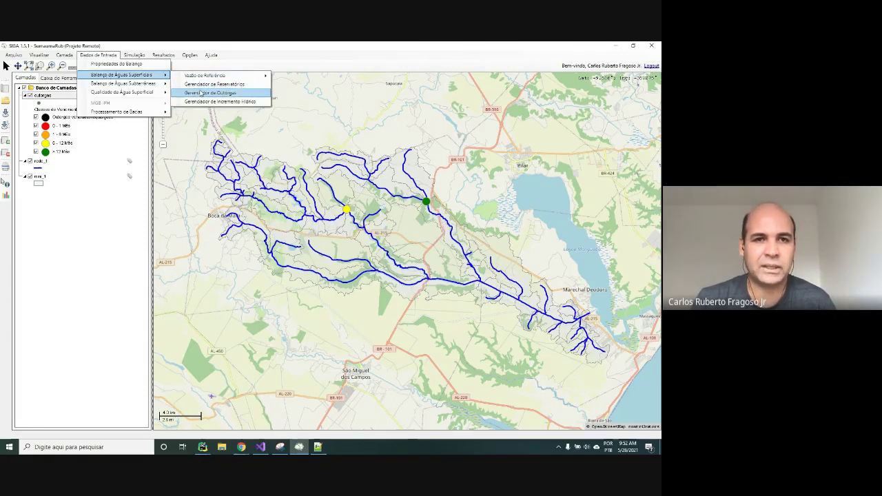
pyautogui.click(207, 94)
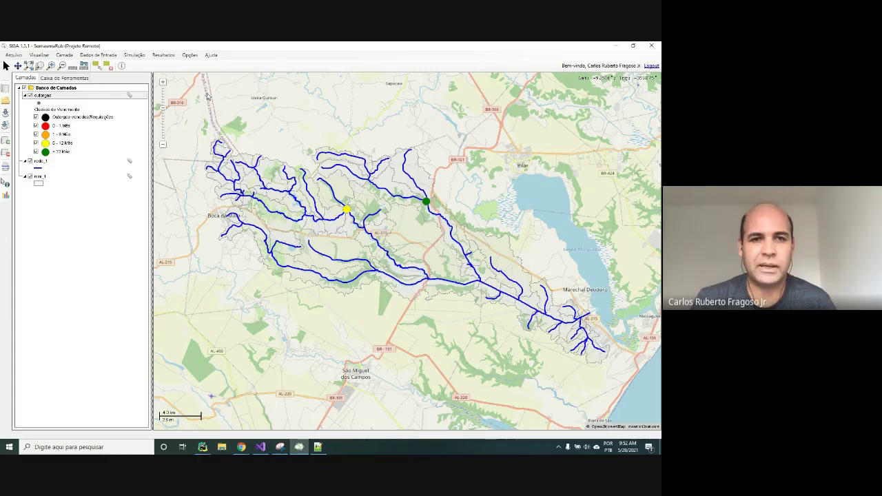
pyautogui.moveTo(237, 145); pyautogui.dragTo(115, 129)
pyautogui.moveTo(375, 227); pyautogui.dragTo(246, 233)
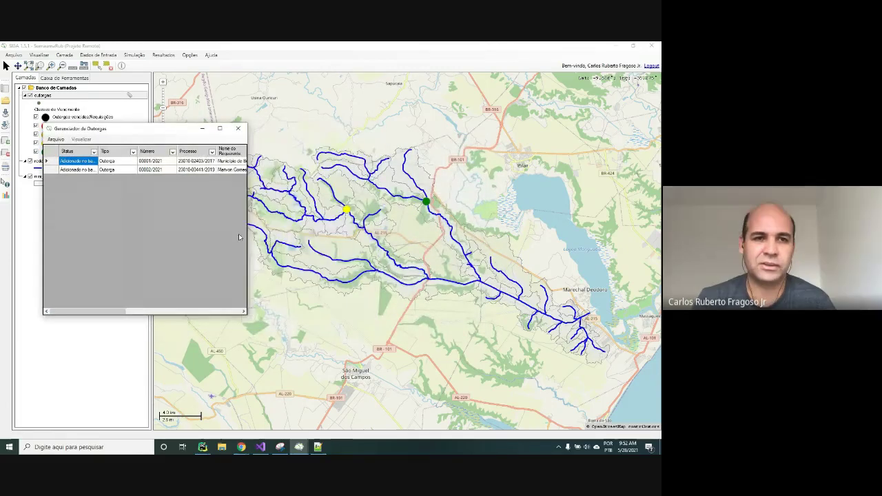
pyautogui.moveTo(125, 137); pyautogui.dragTo(99, 177)
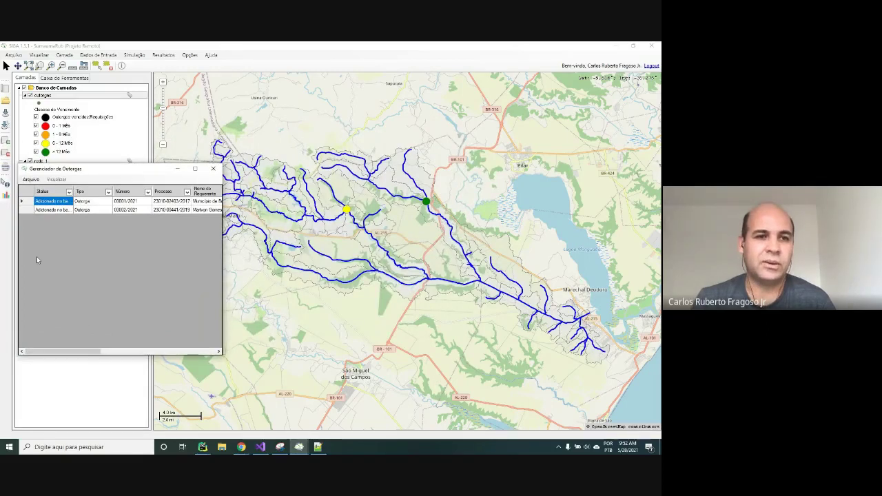
pyautogui.click(33, 181)
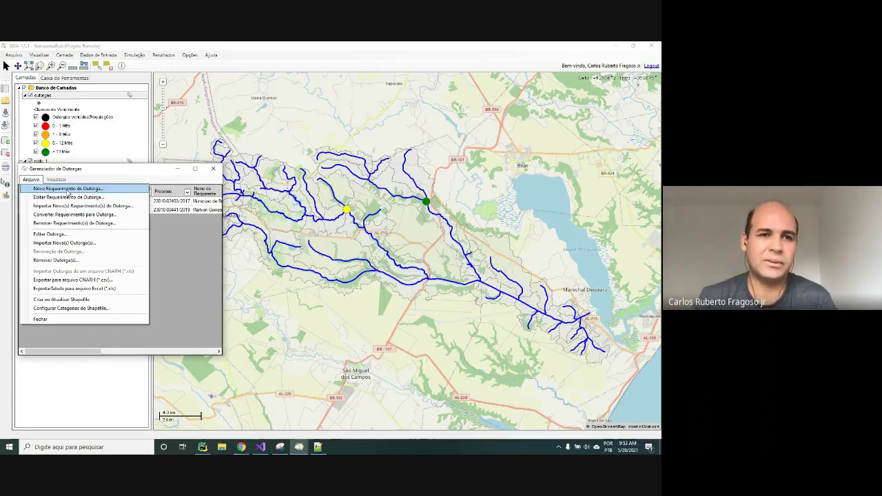
pyautogui.click(68, 191)
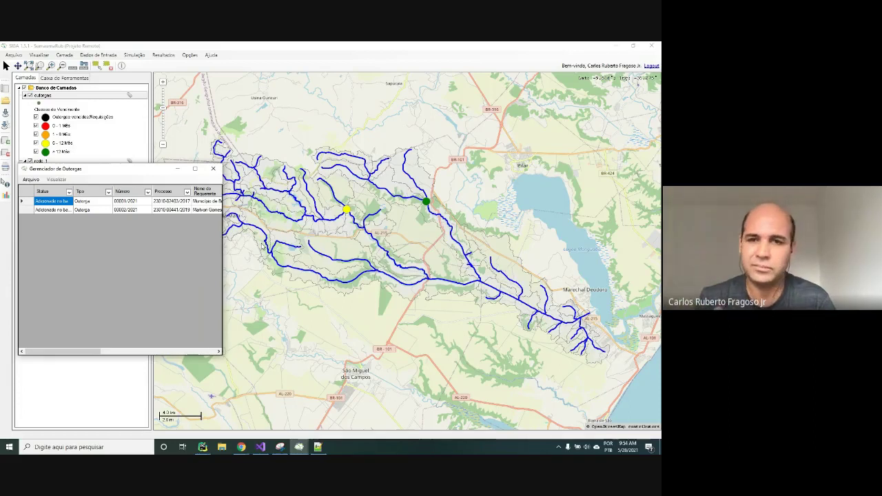
pyautogui.click(240, 181)
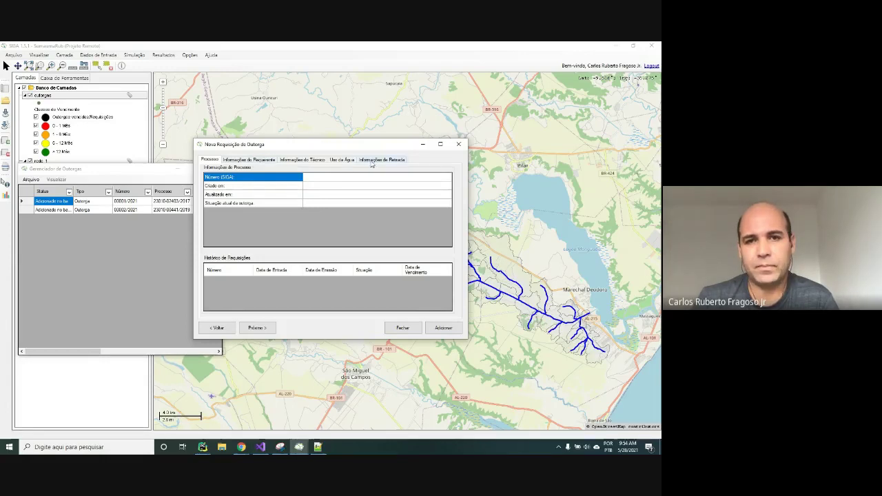
pyautogui.click(458, 144)
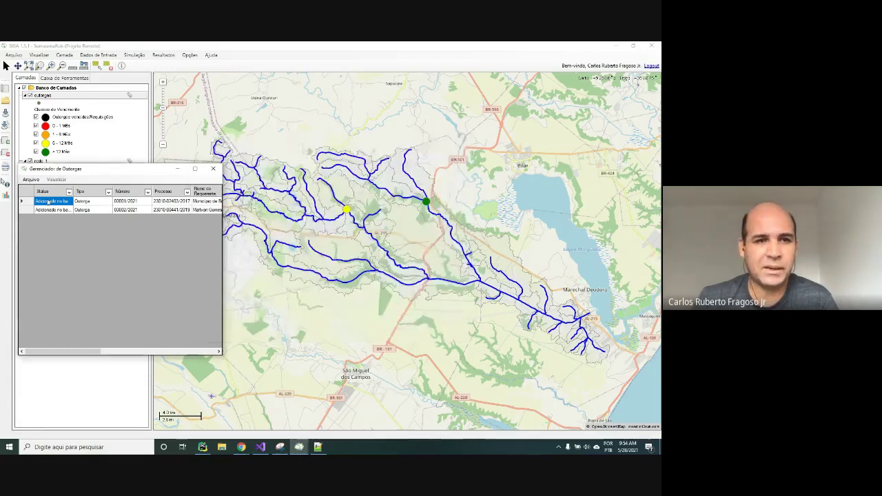
pyautogui.click(32, 180)
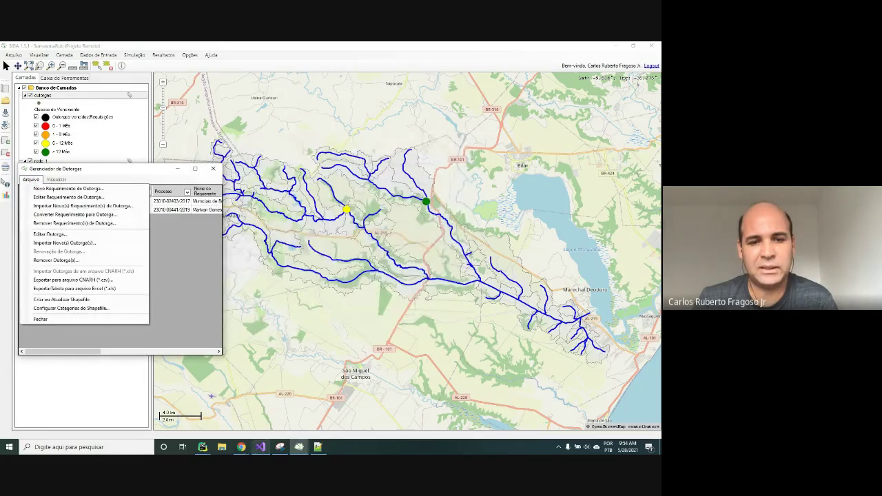
# - Import only the selected requisition 00011/2021 via Importar > Importar Apenas Selecionados
pyautogui.click(94, 206)
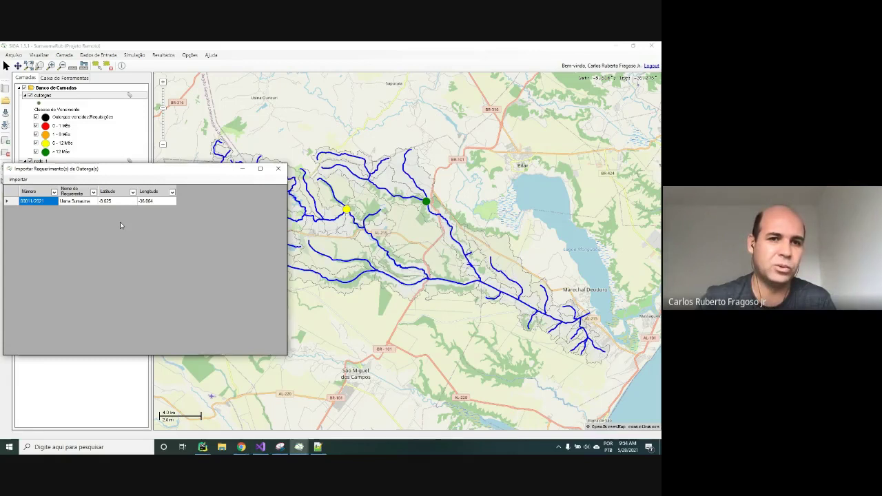
pyautogui.moveTo(72, 173); pyautogui.dragTo(131, 166)
pyautogui.click(73, 193)
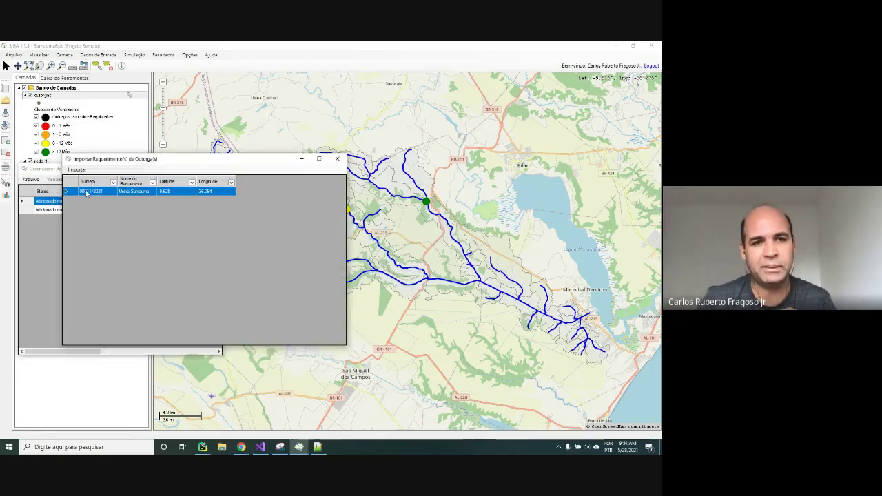
pyautogui.click(76, 169)
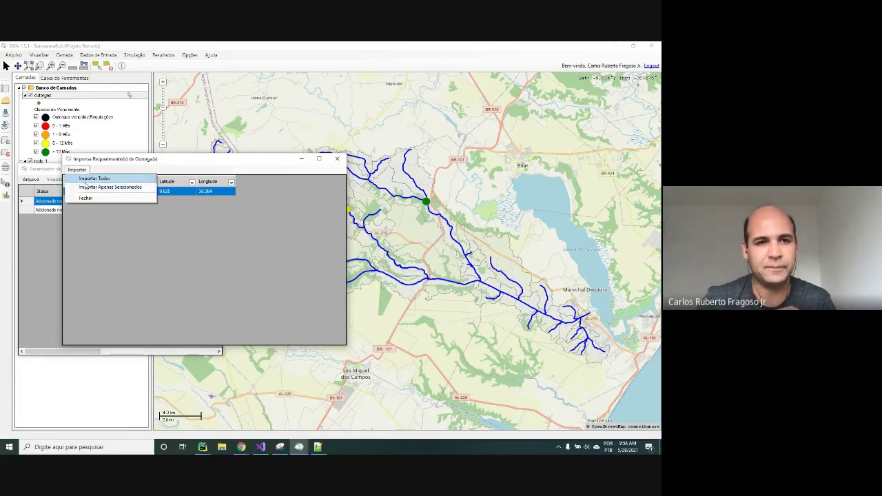
pyautogui.click(91, 188)
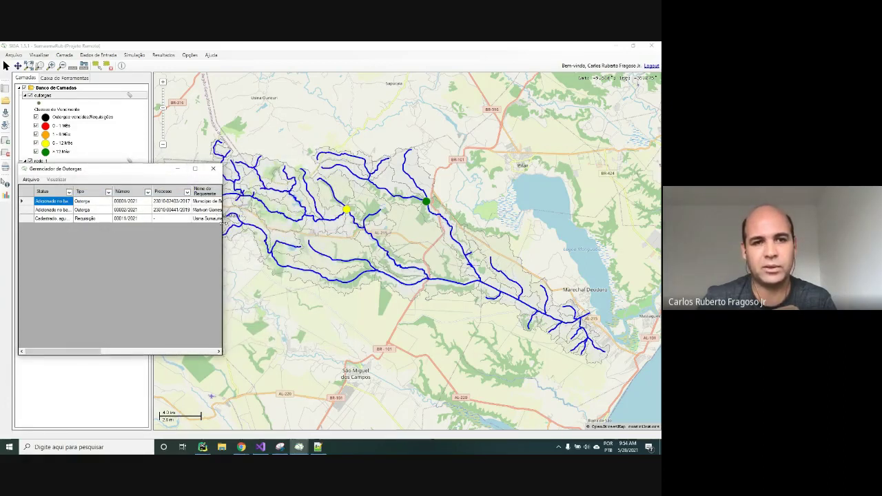
# - Auto-fit the Status column and inspect the new requisition's Processo, Número and Data de Vencimento cells
pyautogui.click(90, 219)
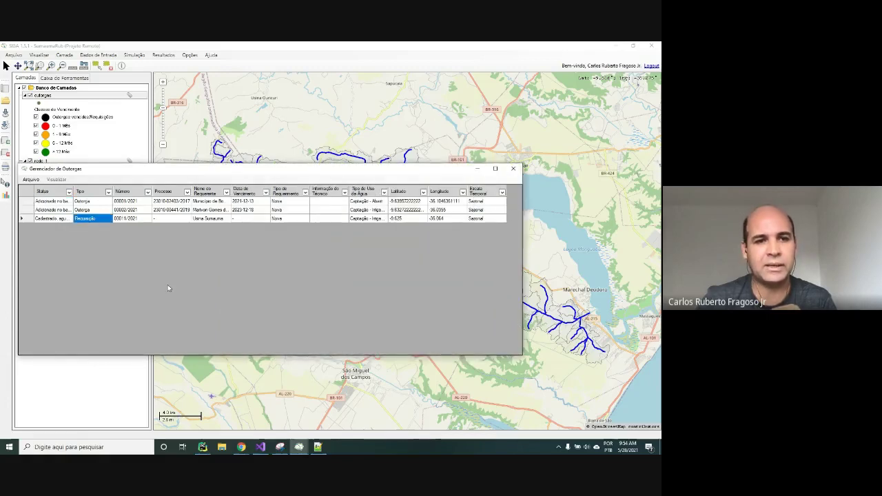
pyautogui.doubleClick(72, 191)
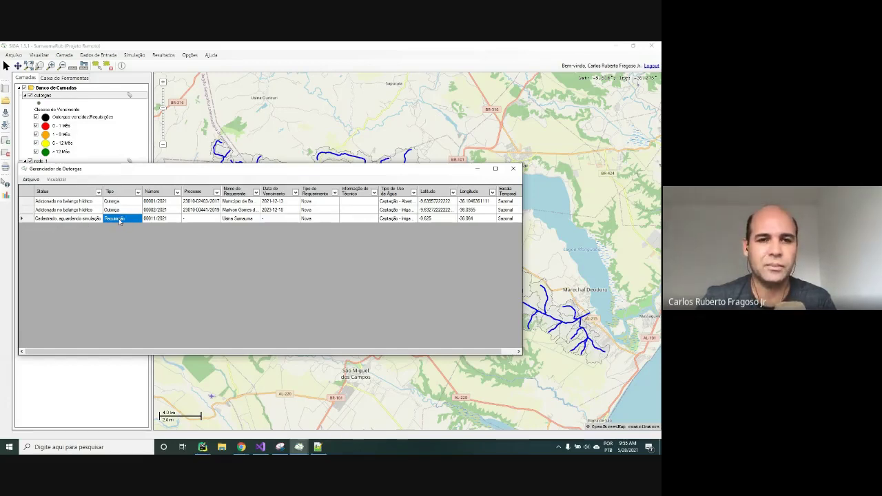
pyautogui.click(198, 219)
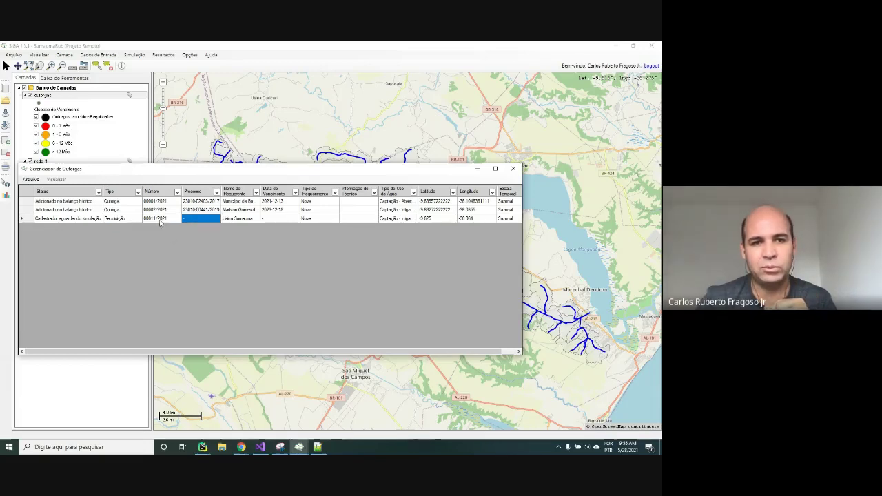
pyautogui.click(160, 219)
pyautogui.click(199, 219)
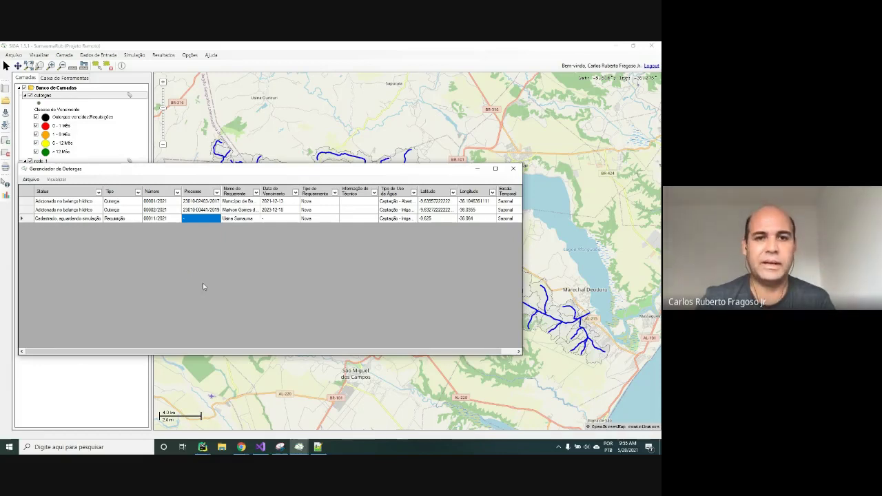
pyautogui.click(275, 219)
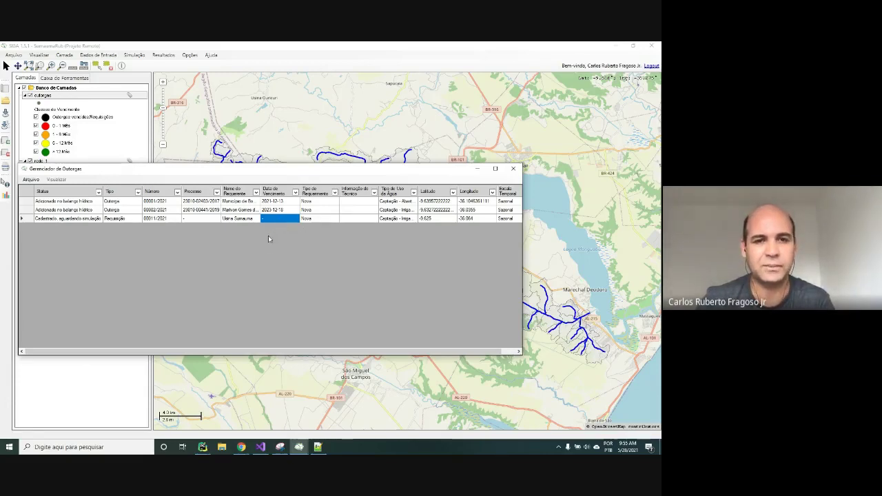
pyautogui.click(199, 219)
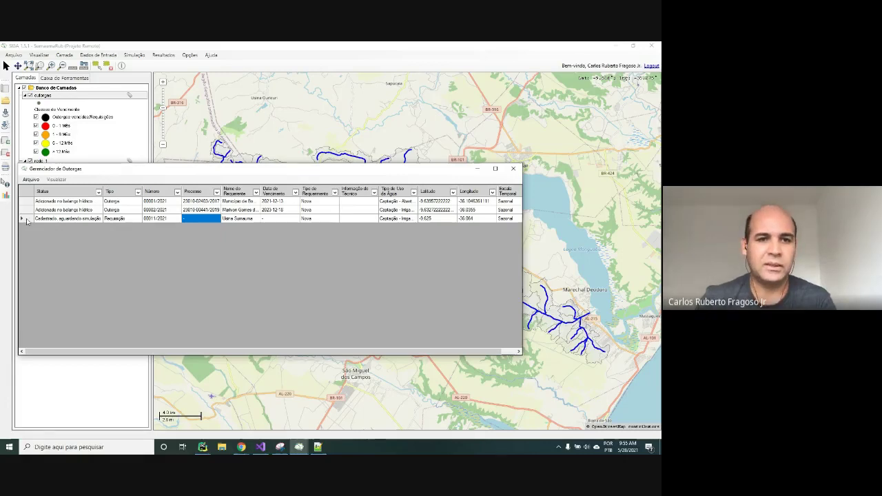
pyautogui.moveTo(133, 168); pyautogui.dragTo(204, 142)
pyautogui.click(101, 153)
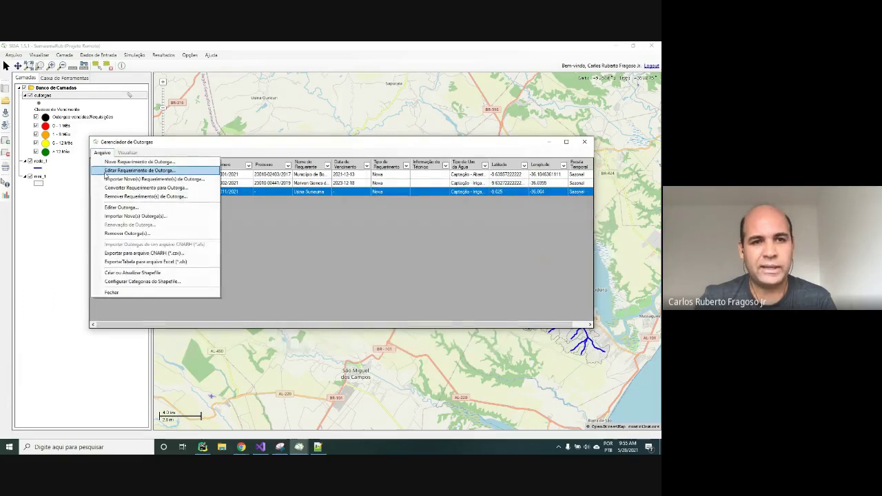
pyautogui.press('Escape')
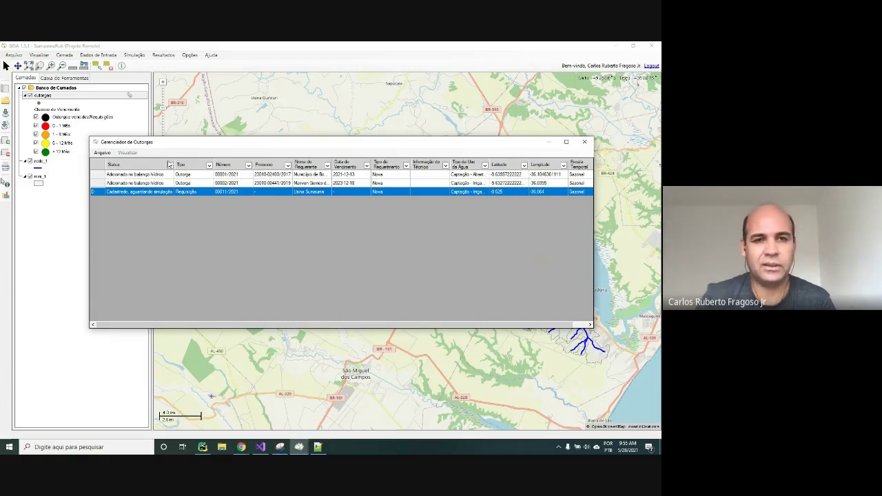
pyautogui.doubleClick(138, 191)
pyautogui.click(265, 161)
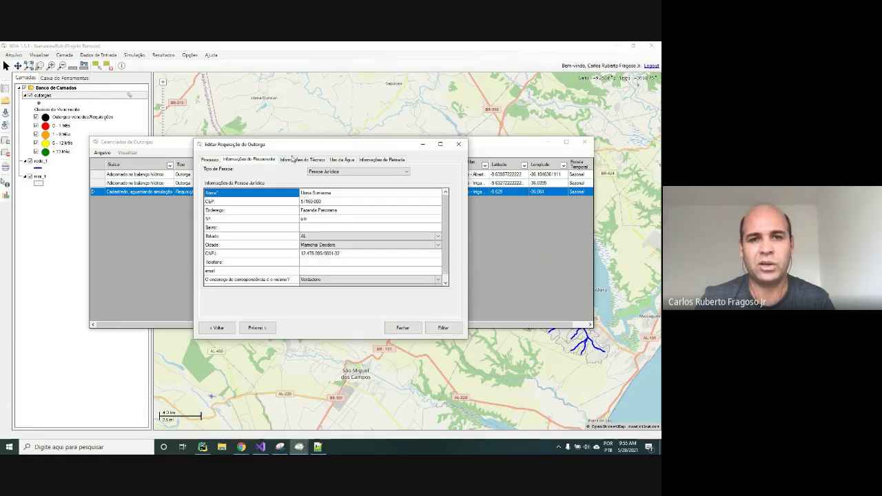
pyautogui.click(315, 160)
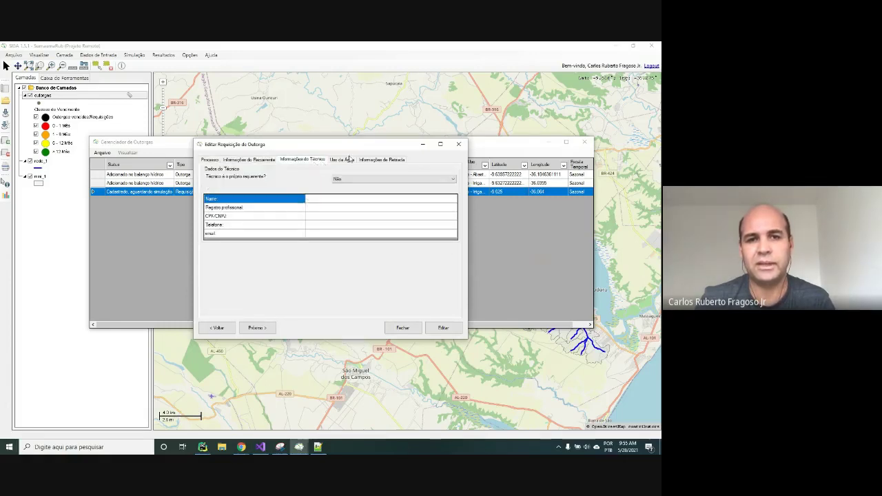
pyautogui.click(341, 160)
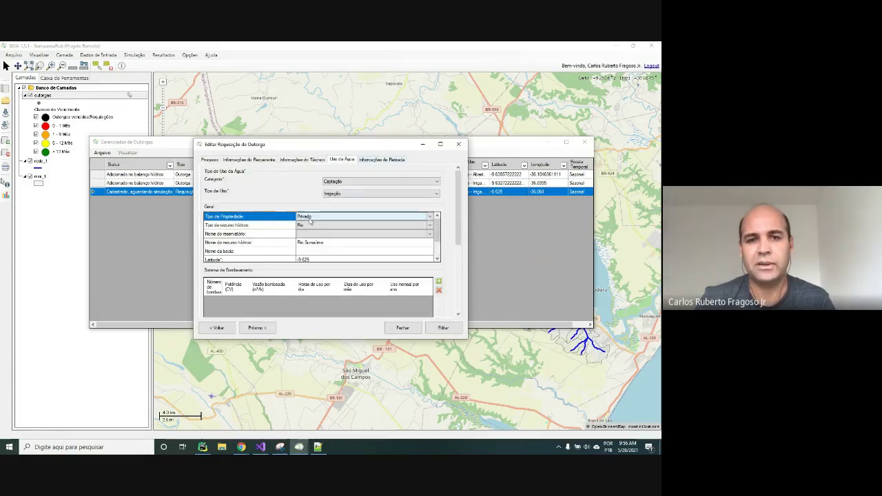
pyautogui.click(378, 161)
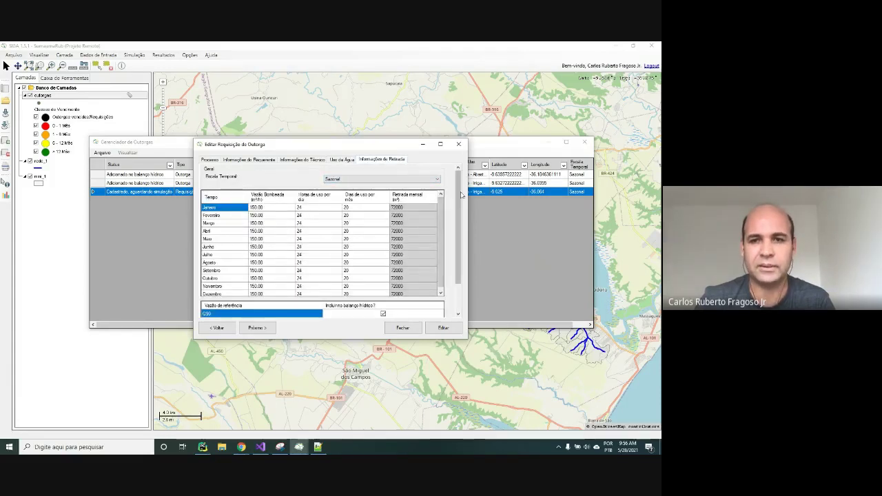
pyautogui.click(458, 145)
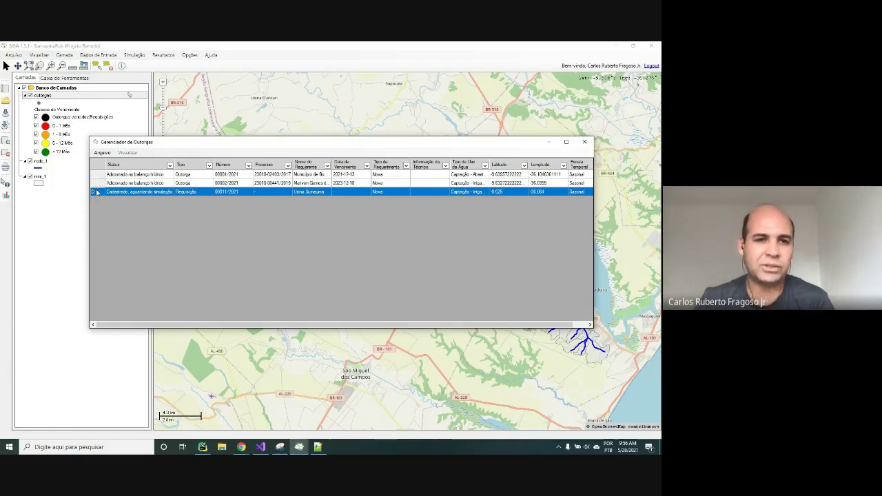
# - Create or update the outorgas shapefile from the manager's Arquivo menu
pyautogui.click(102, 152)
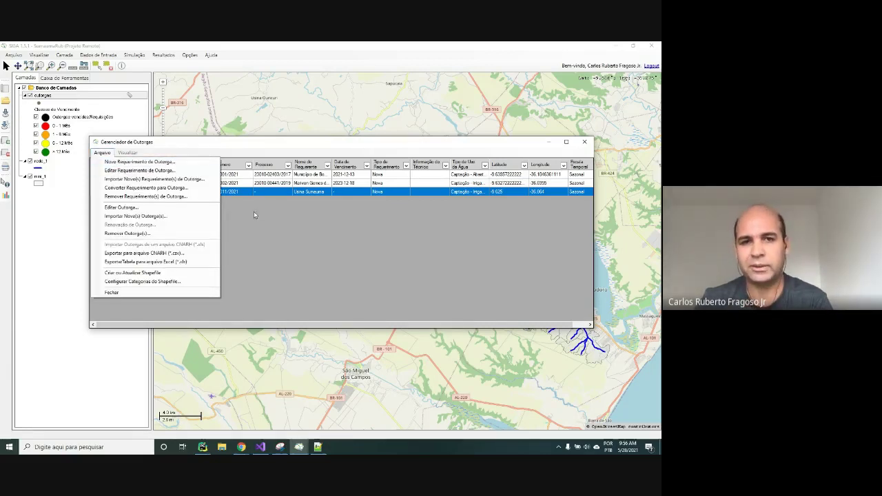
pyautogui.click(285, 252)
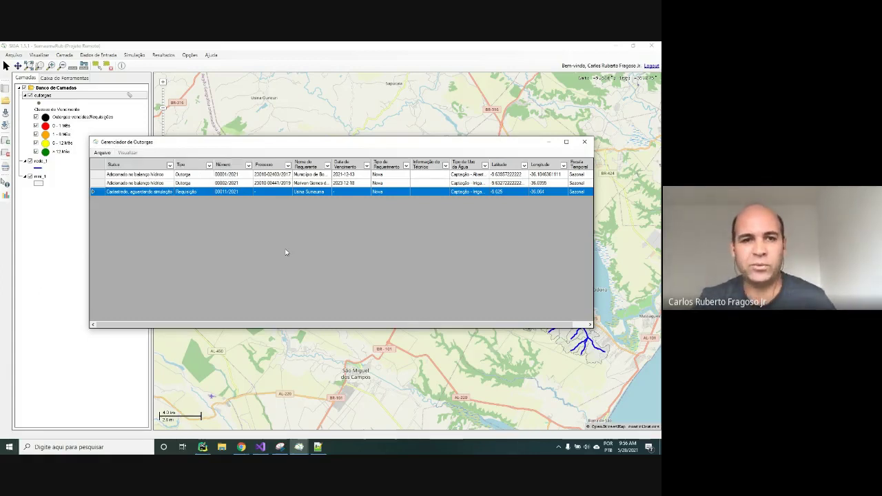
pyautogui.click(102, 152)
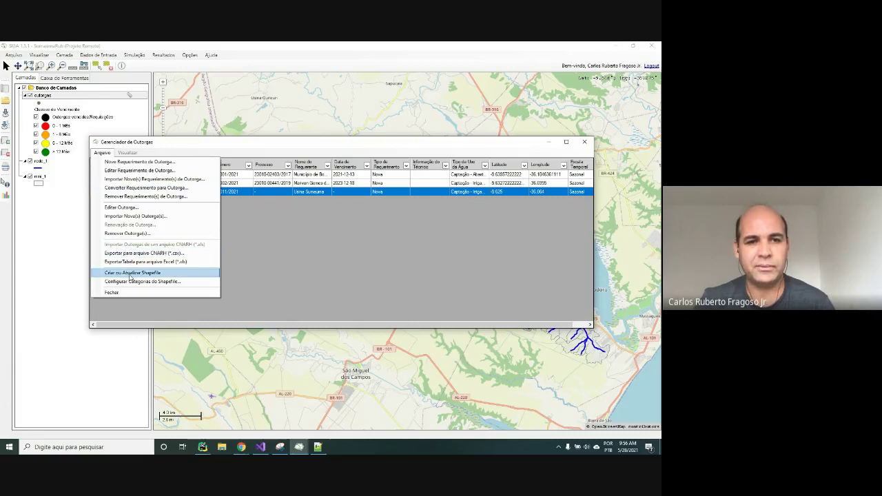
pyautogui.click(133, 274)
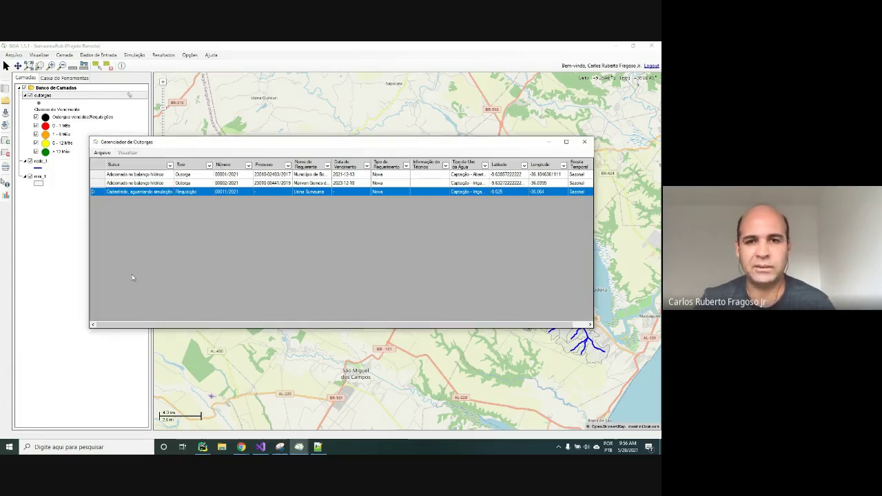
# - Dismiss the Aviso! warning, then narrow the Gerenciador de Outorgas and close it
pyautogui.click(369, 272)
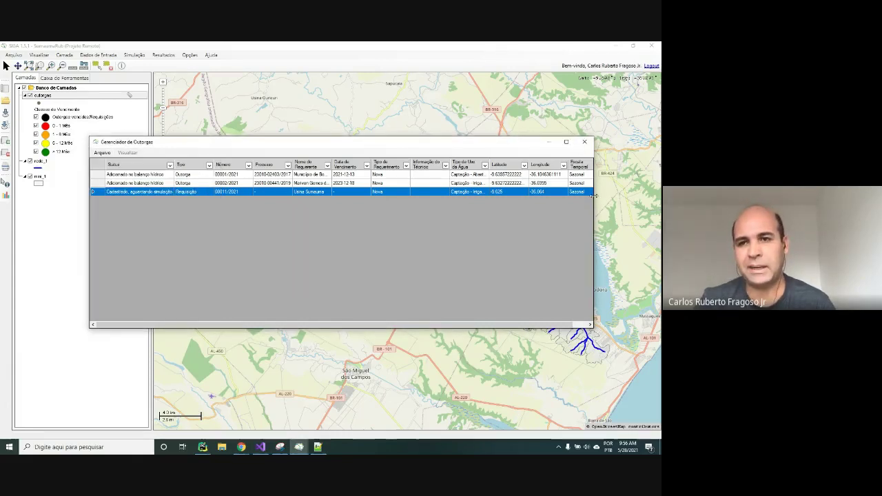
pyautogui.moveTo(593, 196); pyautogui.dragTo(288, 196)
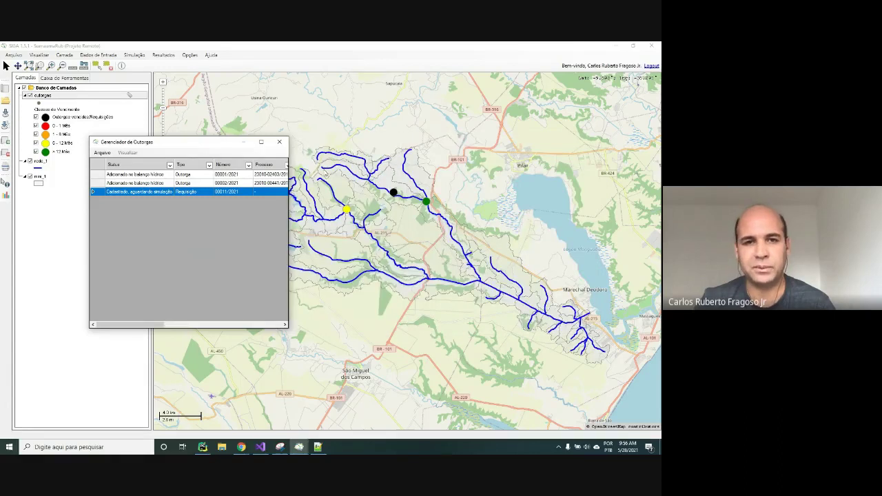
pyautogui.click(279, 141)
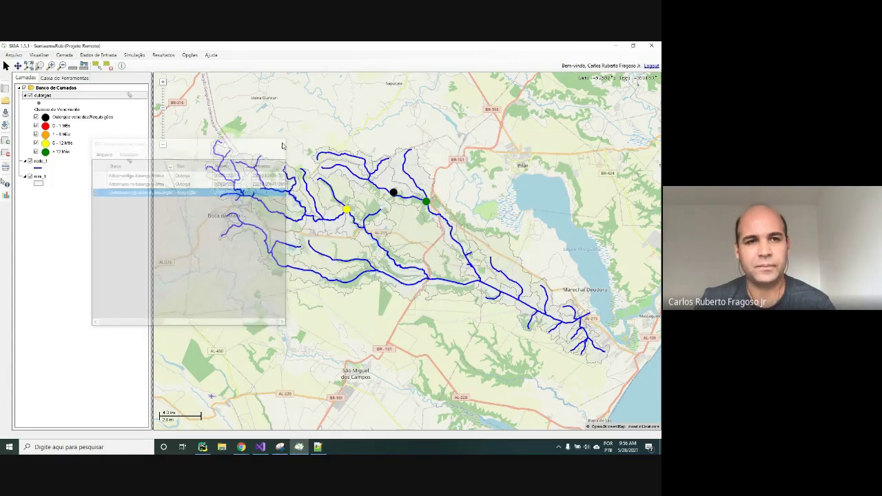
# - Label the outorgas layer's points by the Processo field, e.g. 23010.00441/2019
pyautogui.click(130, 96)
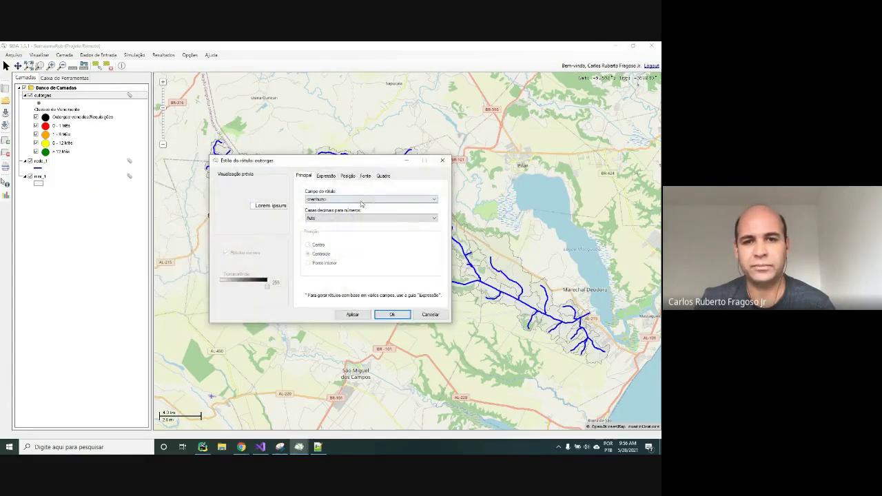
pyautogui.click(343, 200)
pyautogui.click(328, 222)
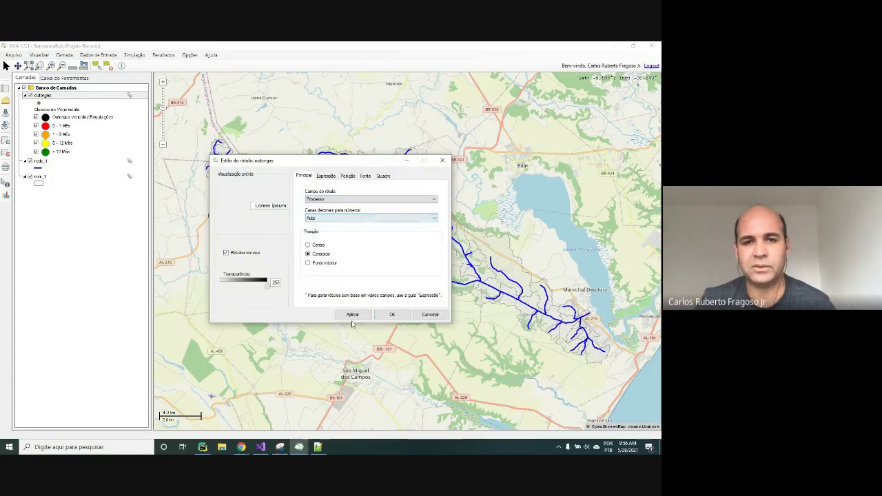
pyautogui.click(392, 315)
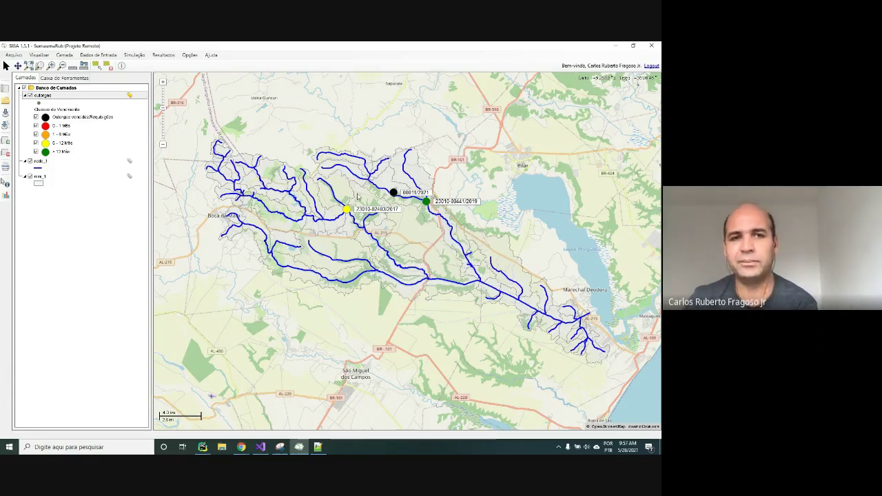
# - Launch the Simulador de Outorgas, listing the two balance-added outorgas and requisition 00011/2021
pyautogui.click(136, 57)
pyautogui.moveTo(160, 64)
pyautogui.click(135, 55)
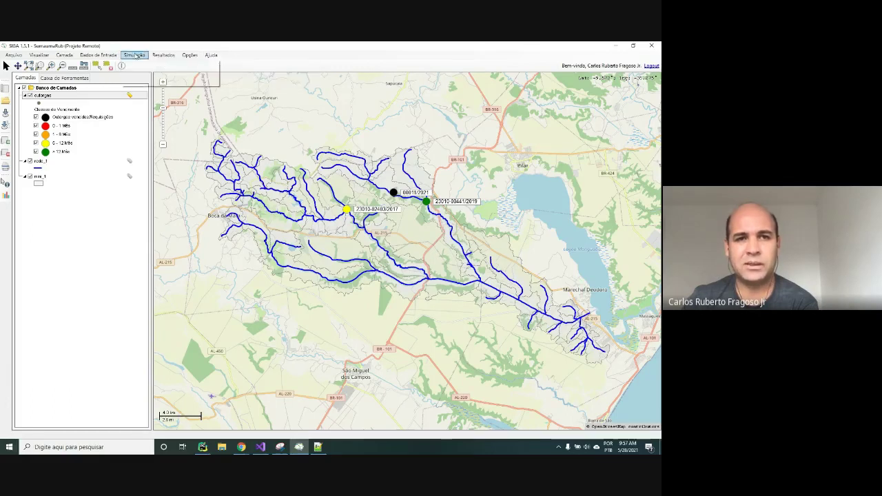
pyautogui.click(134, 55)
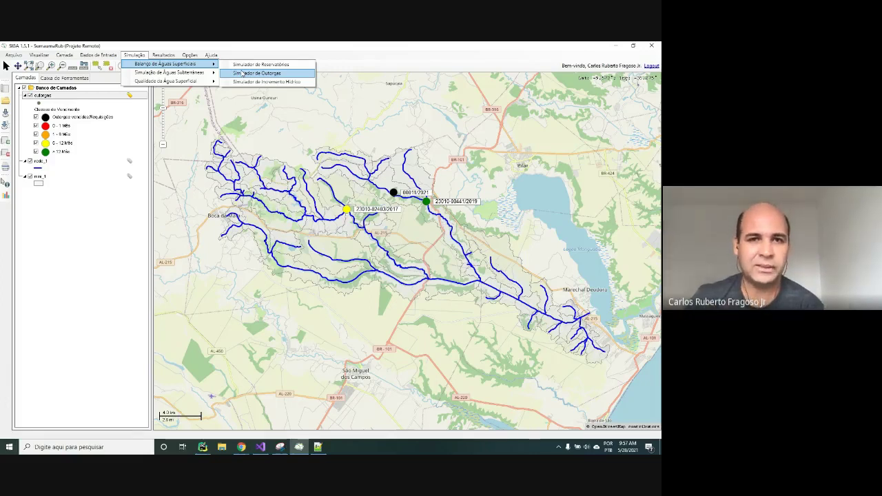
pyautogui.click(243, 73)
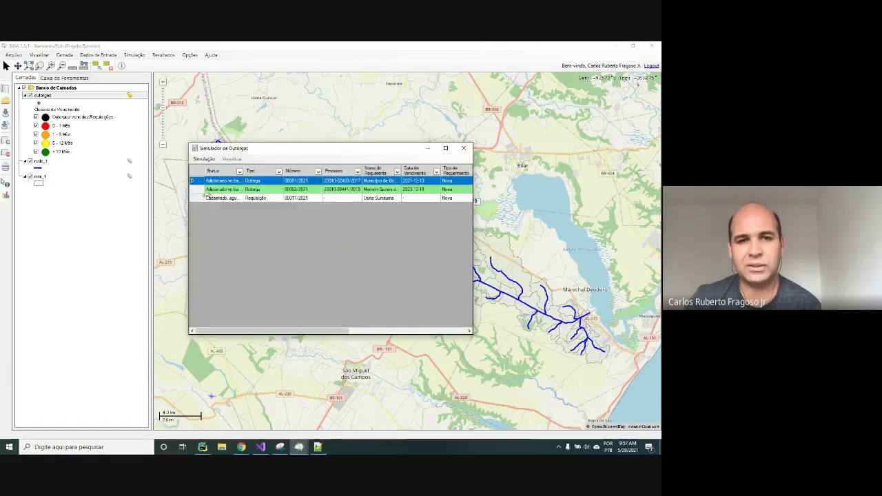
# - Simulate the Usina Sumaúma requisição's impact on the water balance
pyautogui.click(199, 199)
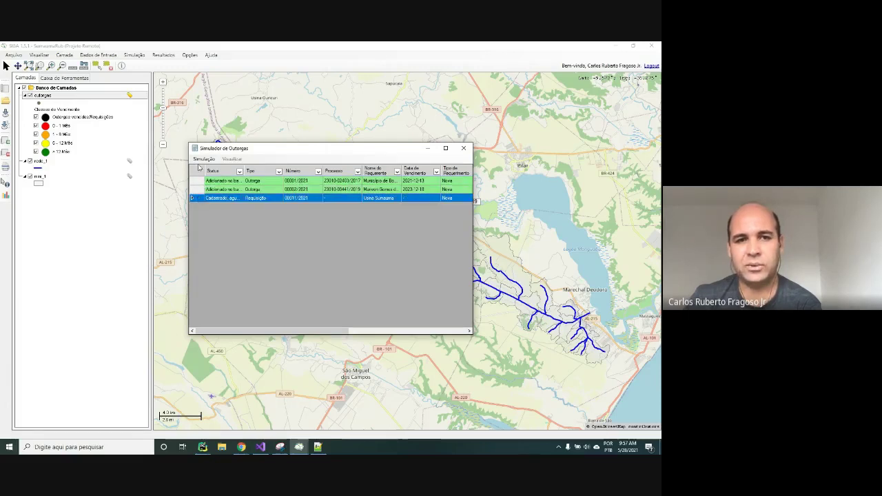
pyautogui.click(199, 160)
pyautogui.click(207, 168)
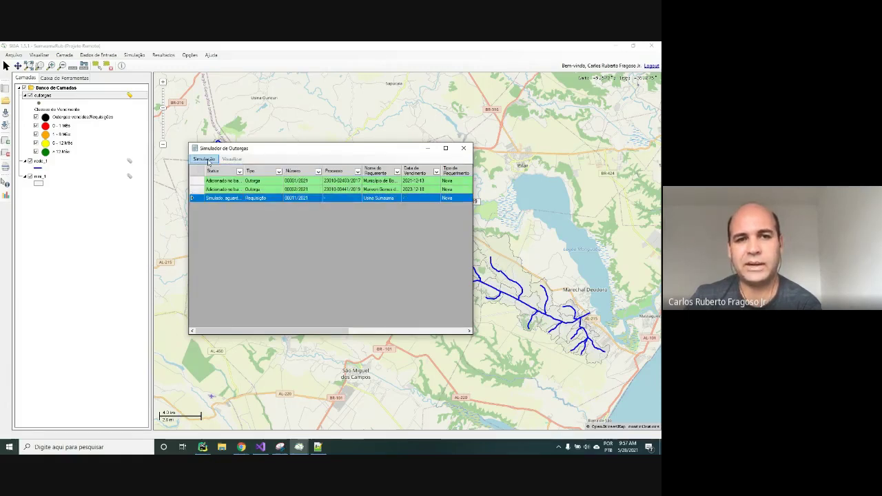
# - Add the simulated outorga to the water balance and close the Simulador de Outorgas
pyautogui.click(203, 161)
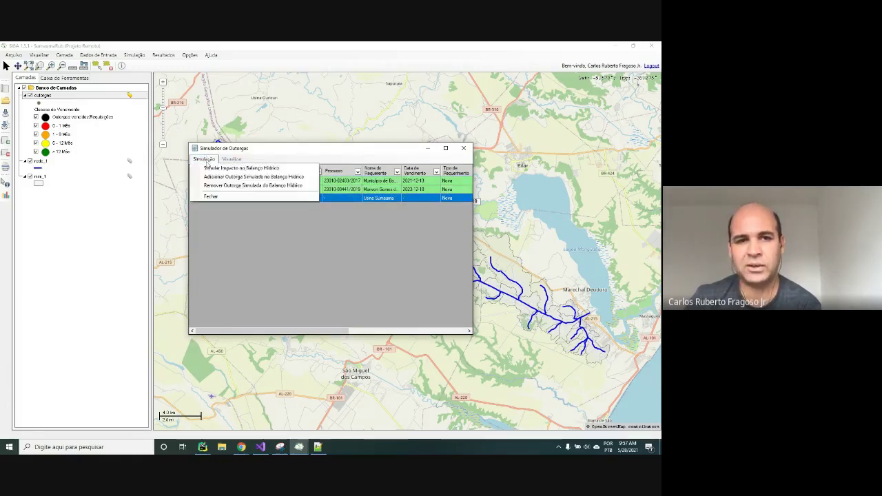
pyautogui.click(204, 177)
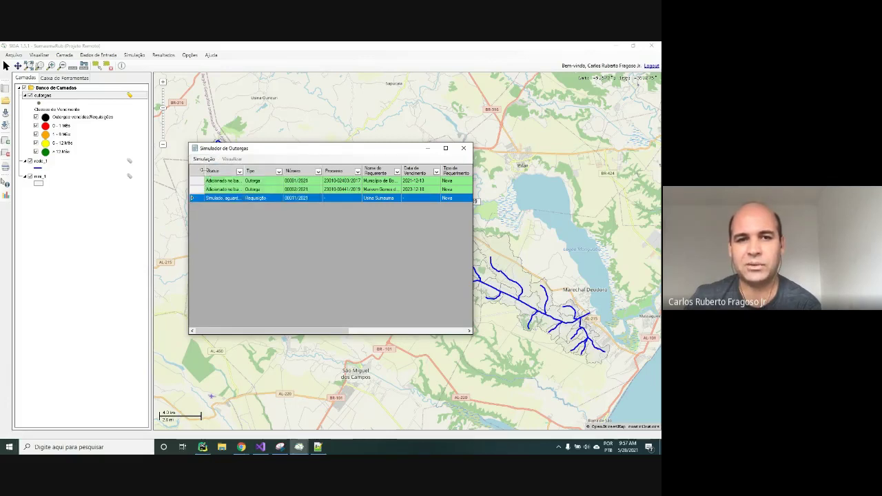
pyautogui.click(204, 160)
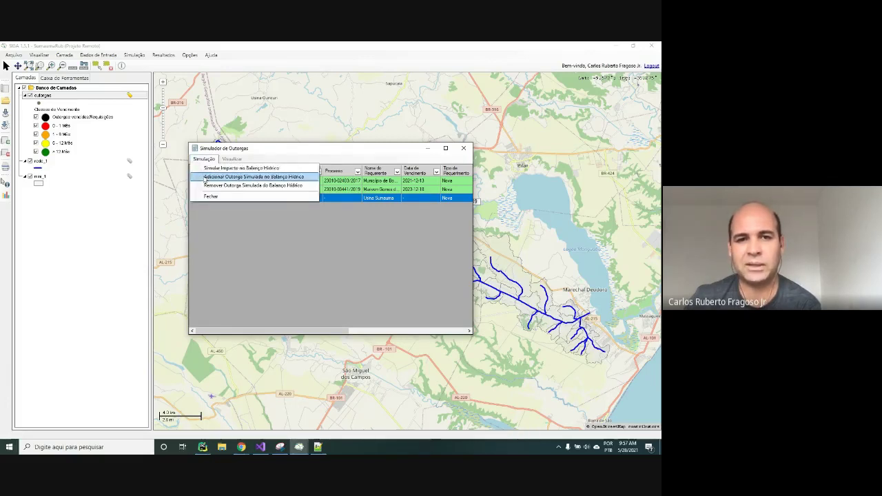
pyautogui.click(205, 177)
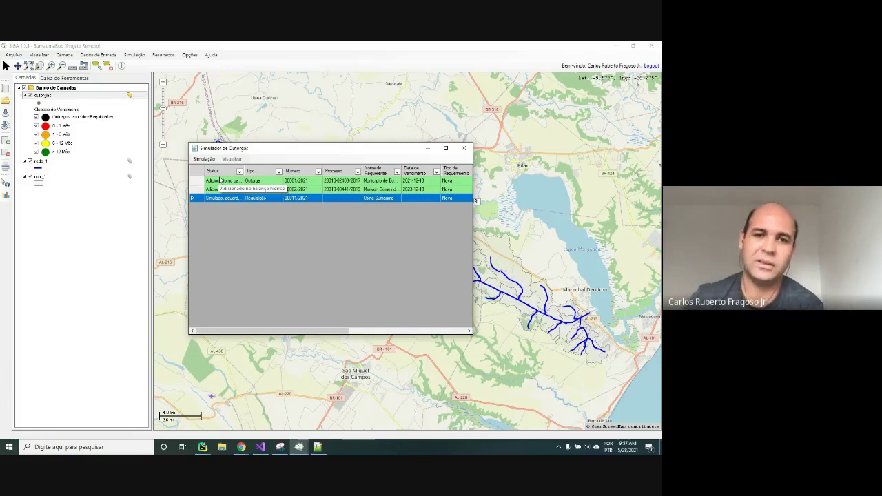
pyautogui.click(224, 188)
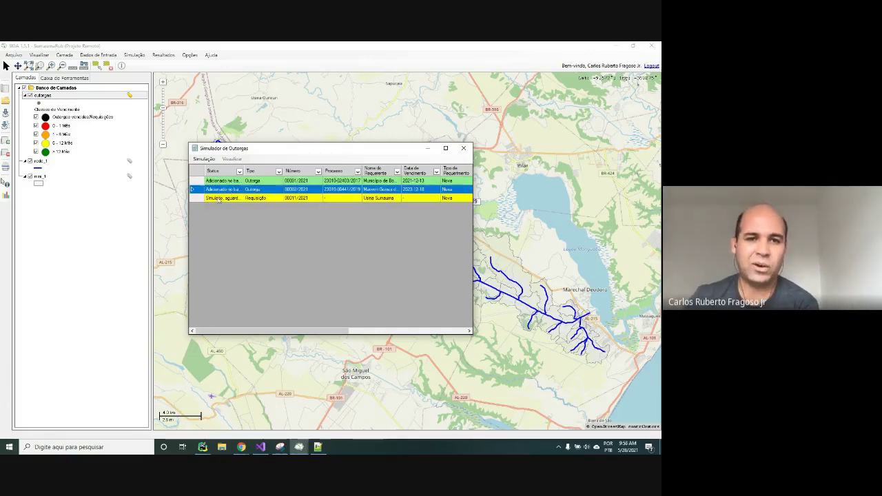
pyautogui.click(231, 198)
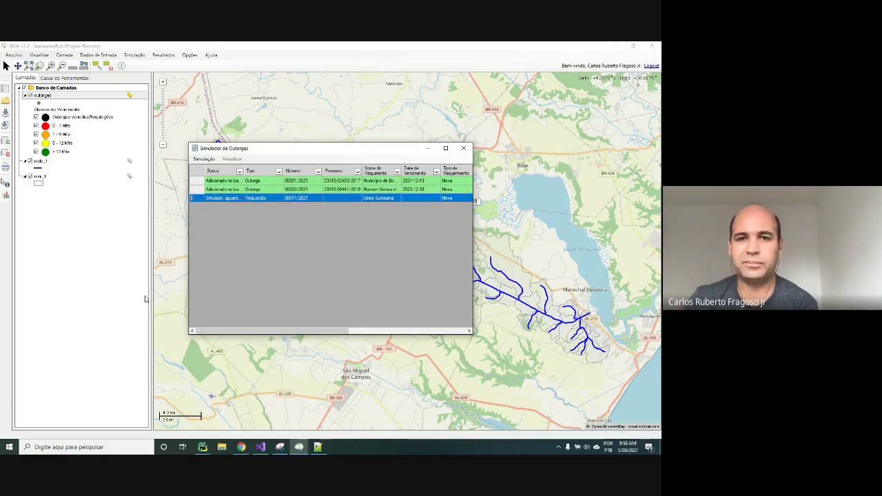
pyautogui.click(463, 148)
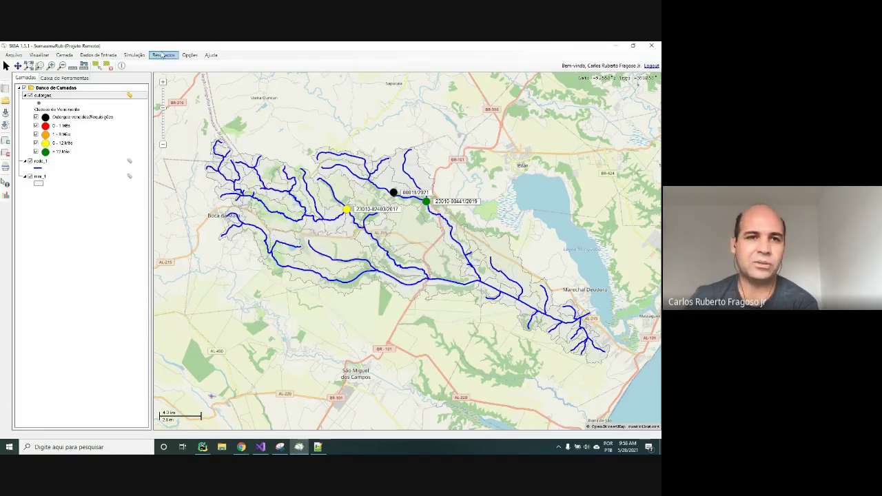
# - Open the Visualizador de Outorgas under Resultados > Balanço de Águas Superficiais
pyautogui.click(163, 55)
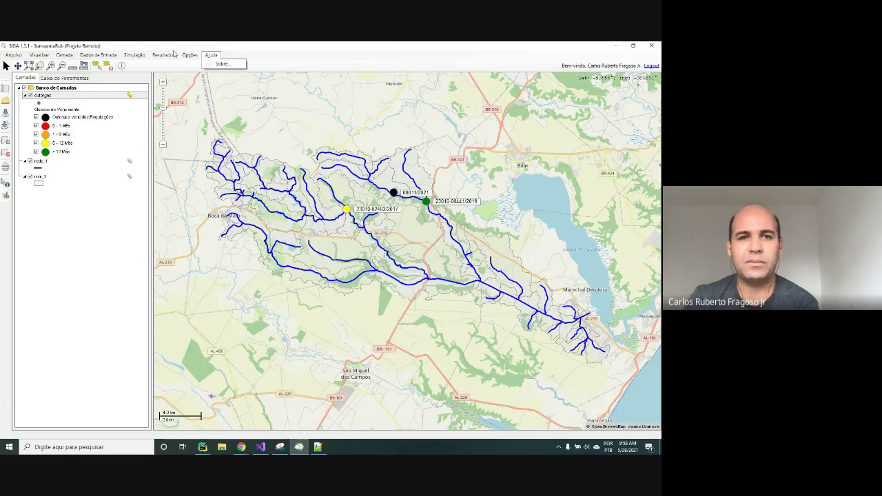
pyautogui.moveTo(172, 66)
pyautogui.click(268, 73)
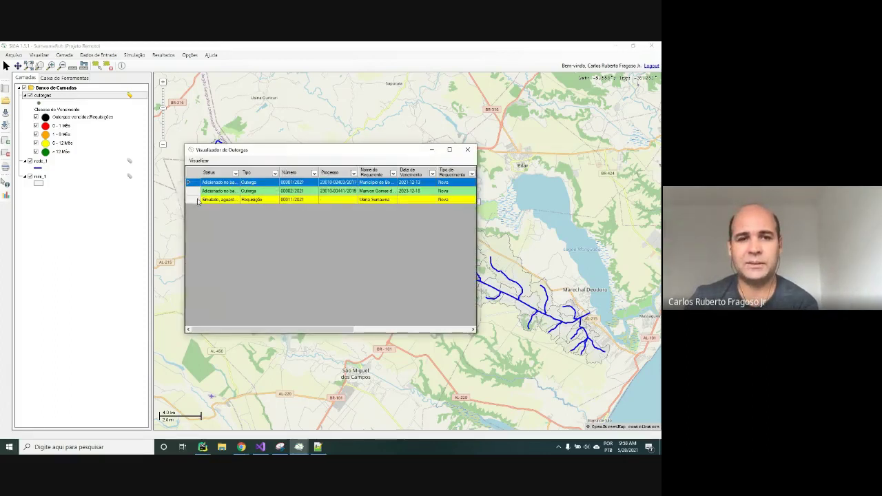
# - View the simulated requisição 00011/2021's impact on the water balance, with the viewer moved left
pyautogui.click(198, 200)
pyautogui.click(199, 161)
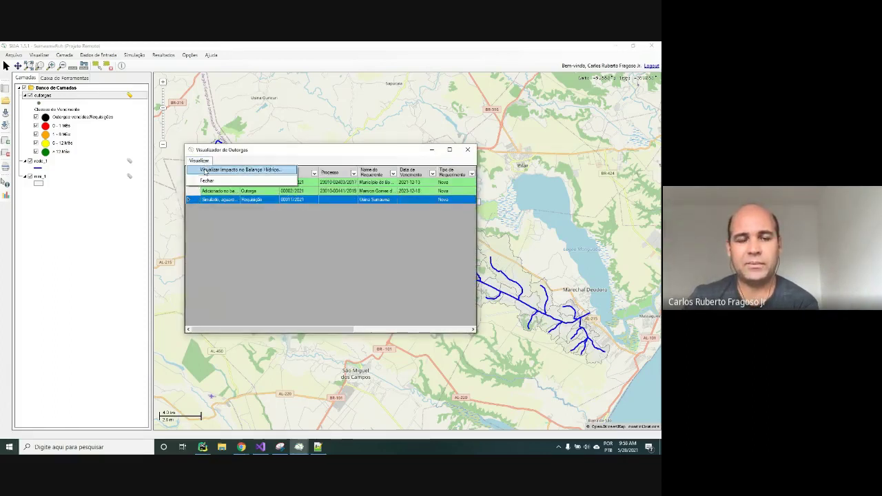
pyautogui.click(205, 172)
pyautogui.moveTo(356, 152)
pyautogui.mouseDown()
pyautogui.moveTo(233, 150)
pyautogui.moveTo(205, 171)
pyautogui.mouseUp()
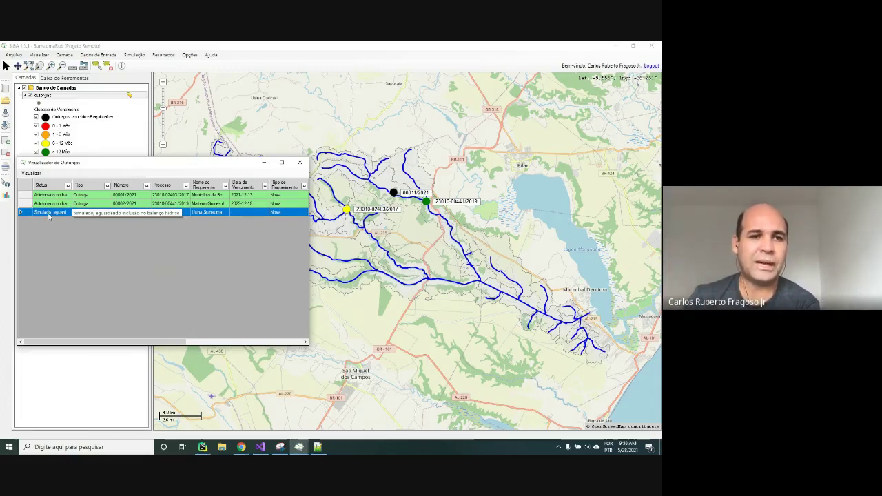
pyautogui.click(31, 173)
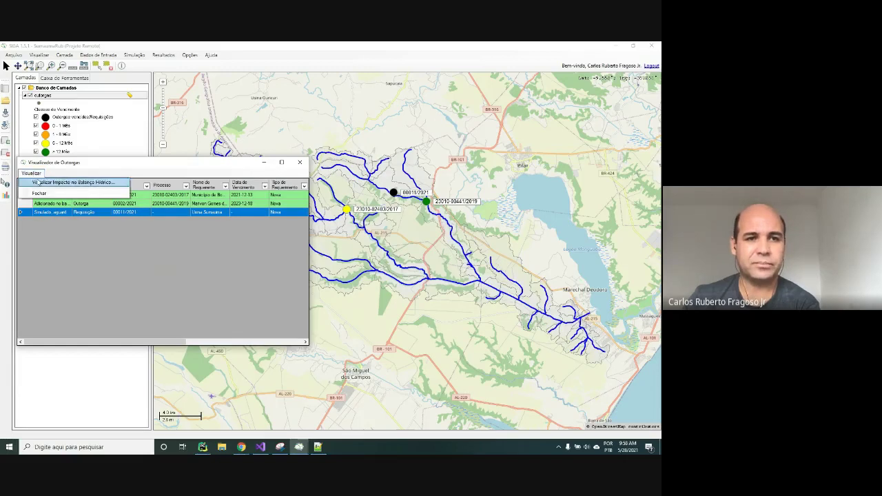
pyautogui.click(41, 181)
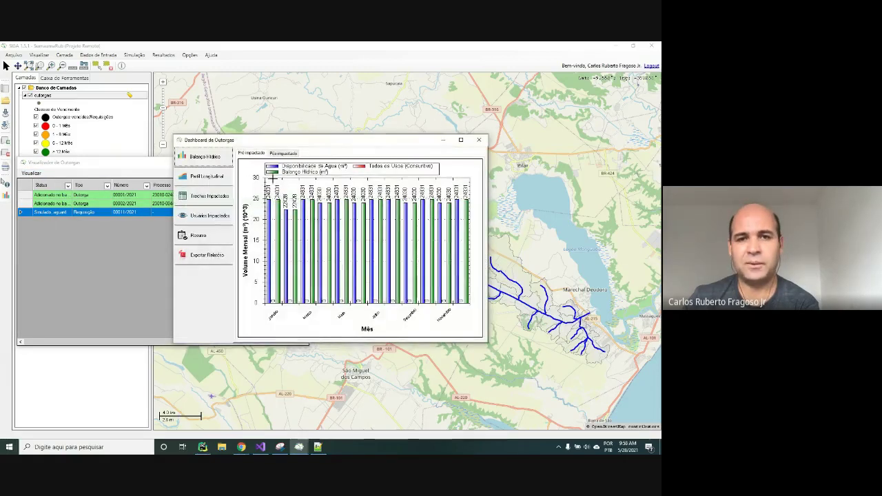
# - Review the dashboard charts, return to the Balanço Hídrico bars, and move the dashboard left of the map
pyautogui.click(206, 177)
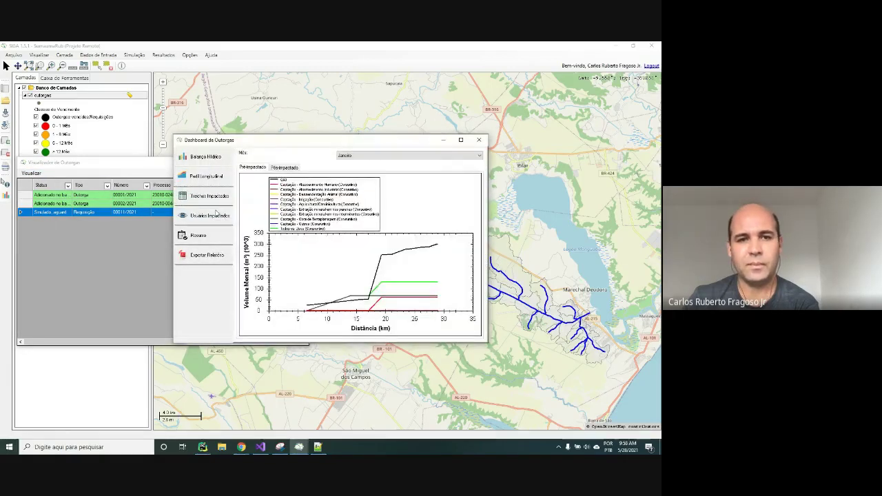
pyautogui.click(214, 198)
pyautogui.click(211, 160)
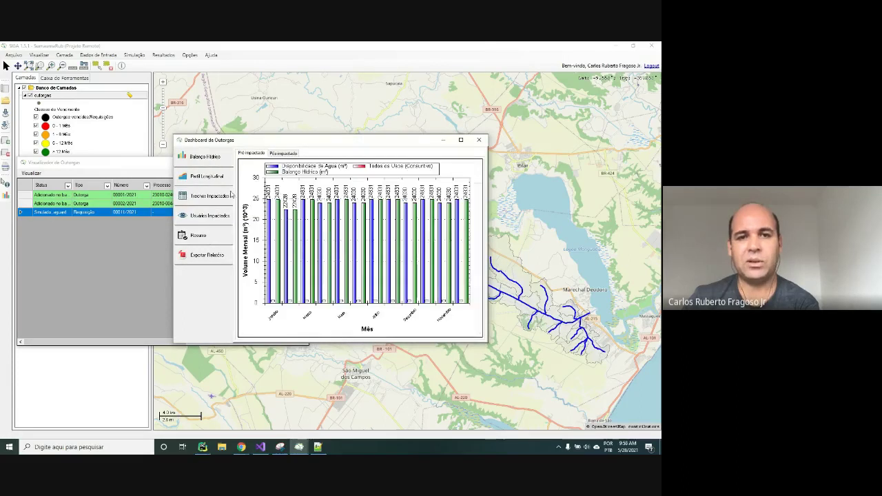
pyautogui.moveTo(404, 144); pyautogui.dragTo(195, 114)
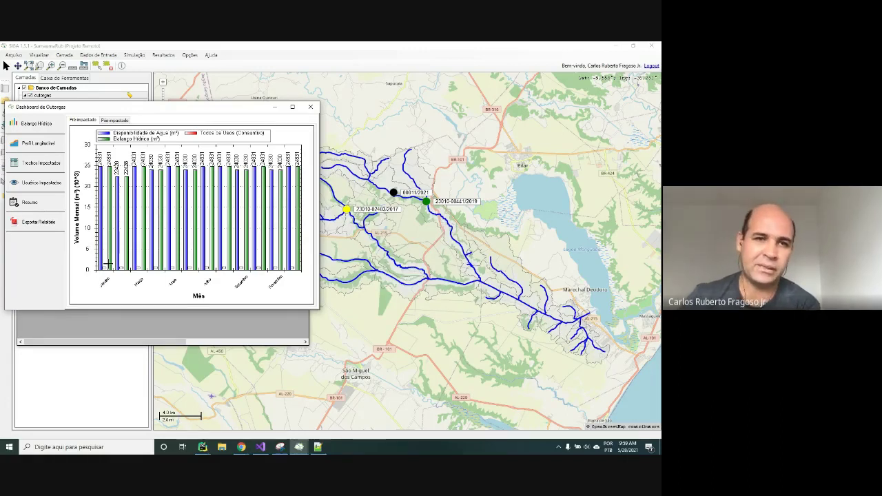
# - Compare the Pré- and Pós-impactado balances, then show January's Perfil Longitudinal volume profile
pyautogui.click(115, 120)
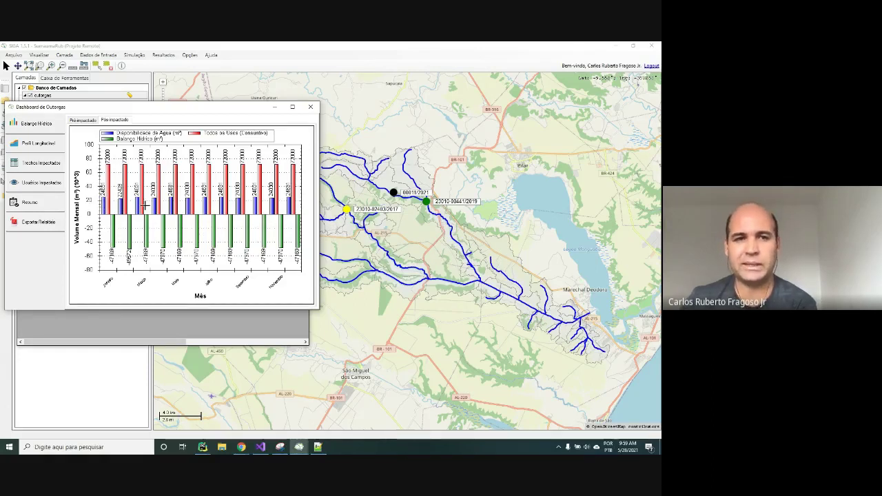
pyautogui.click(114, 119)
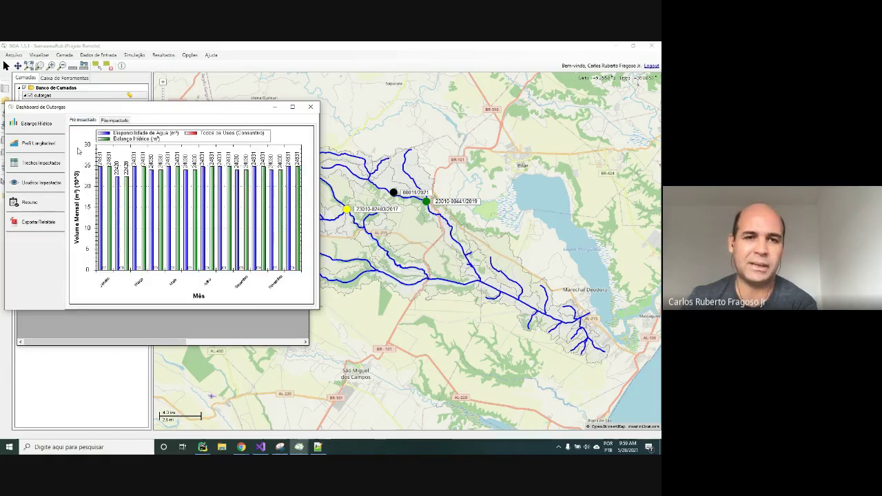
pyautogui.click(113, 121)
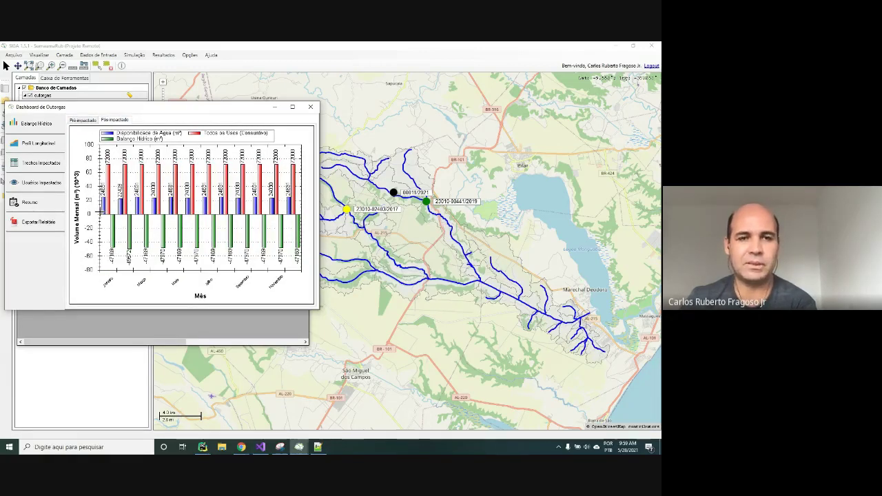
pyautogui.click(59, 146)
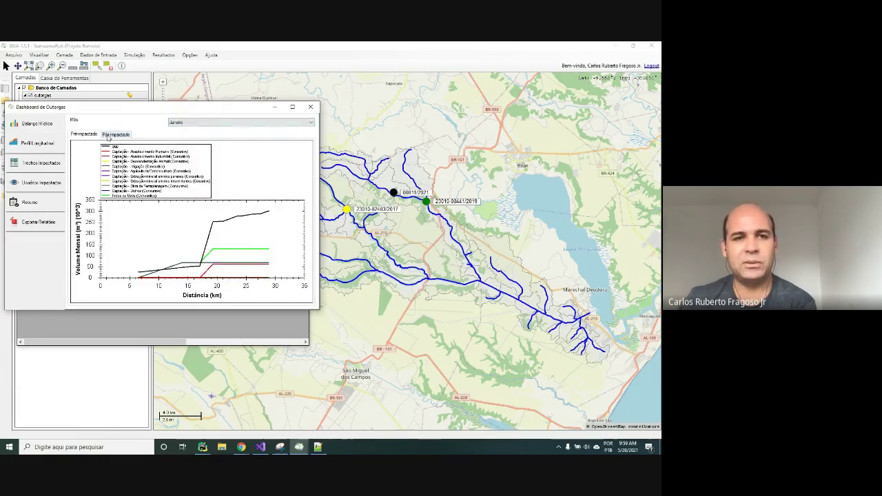
# - Compare post- and pre-impact longitudinal profiles, then list the Usuários Impactados for Janeiro
pyautogui.click(117, 134)
pyautogui.click(92, 136)
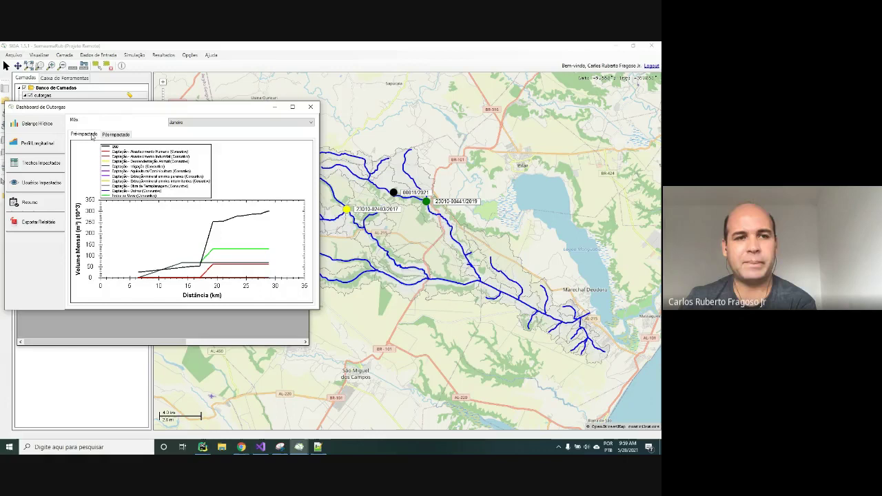
pyautogui.click(50, 183)
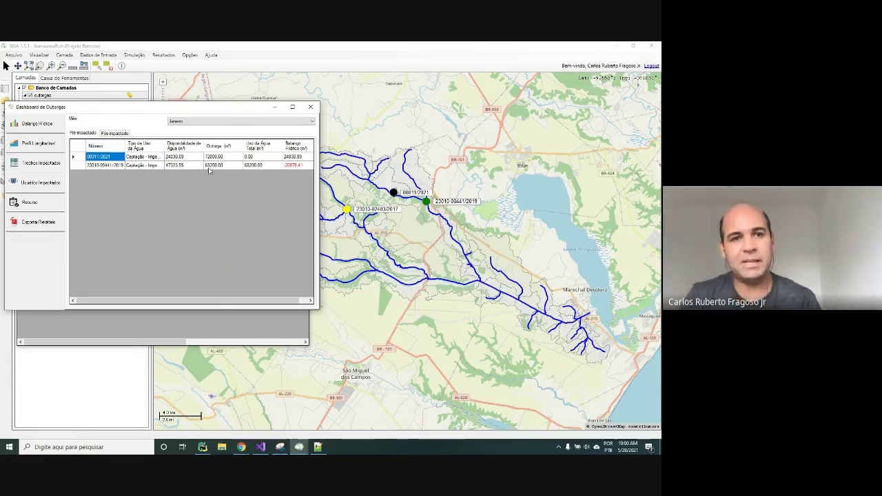
# - Compare the impacted users' pre- and post-impact water balances, then show the Resumo
pyautogui.click(298, 166)
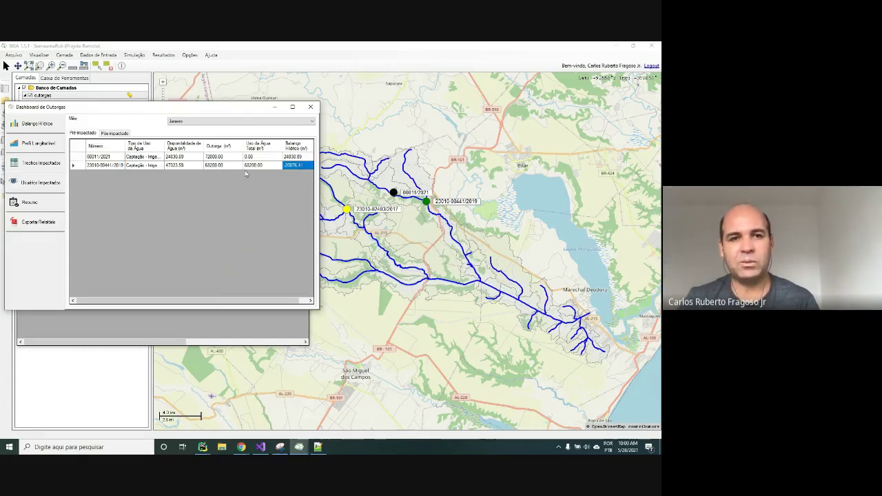
pyautogui.click(114, 133)
pyautogui.click(299, 166)
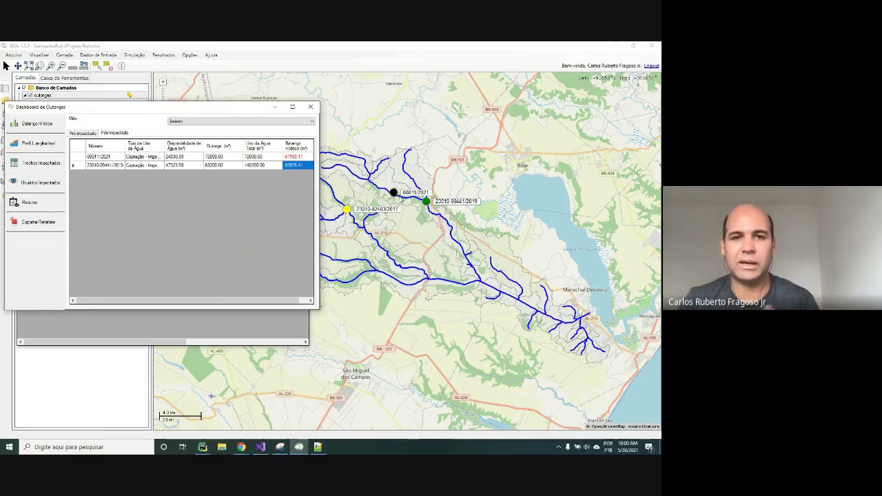
pyautogui.click(83, 133)
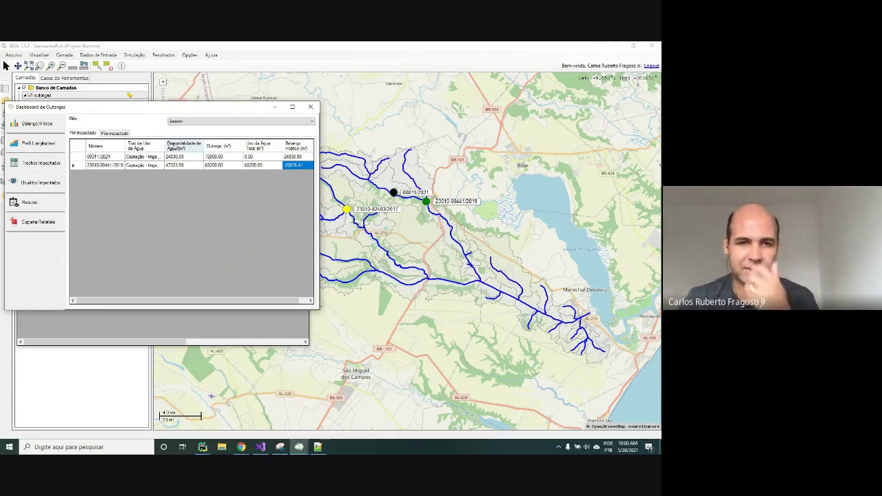
pyautogui.click(115, 132)
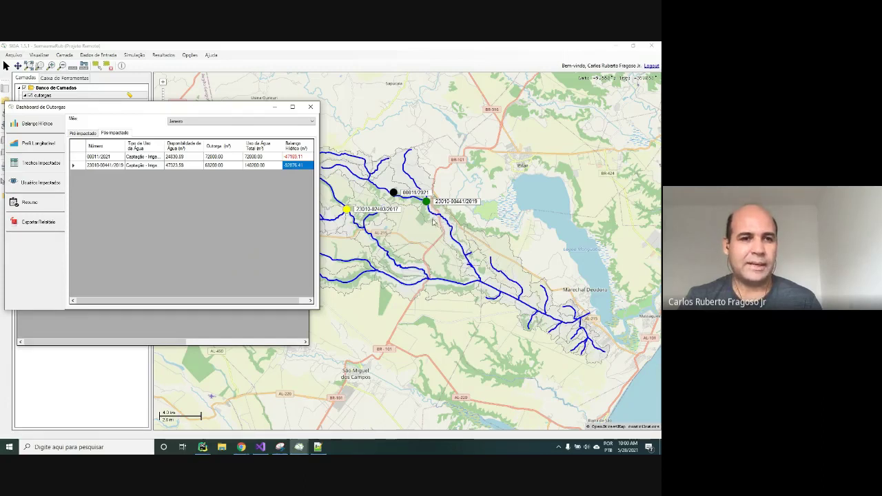
pyautogui.click(38, 202)
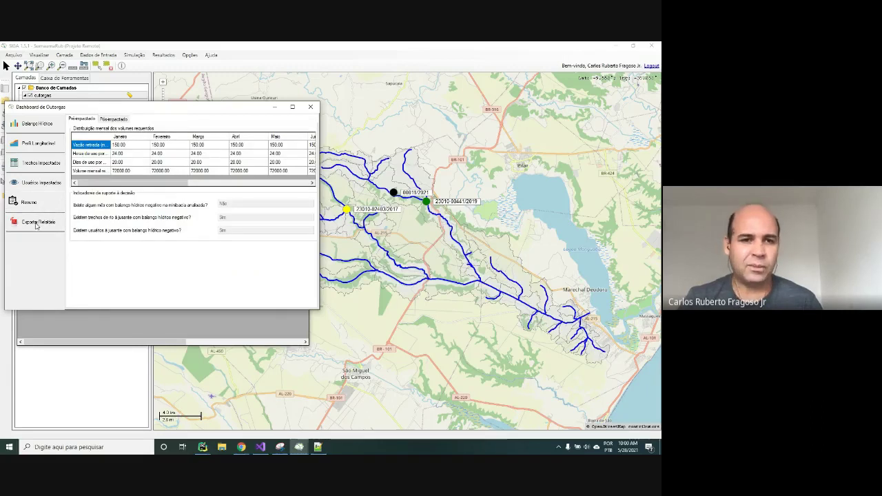
# - Open the Exportar Relatório form and select the whole Número field text
pyautogui.click(37, 223)
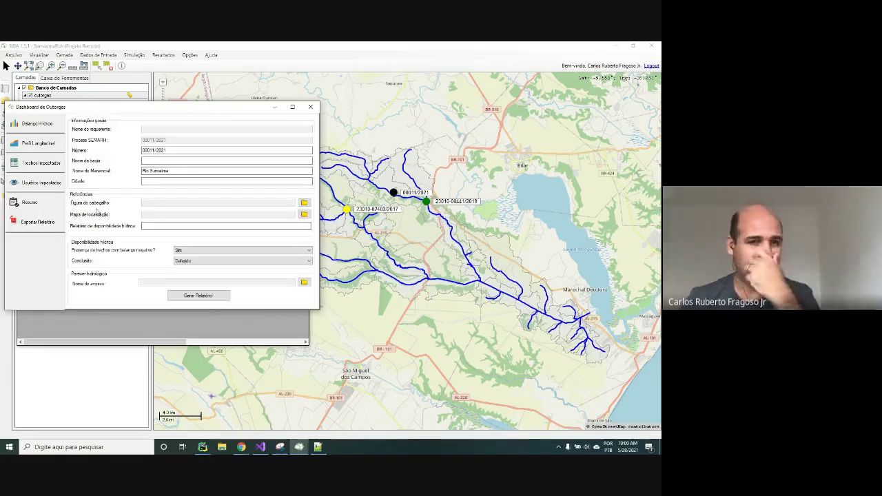
pyautogui.click(169, 150)
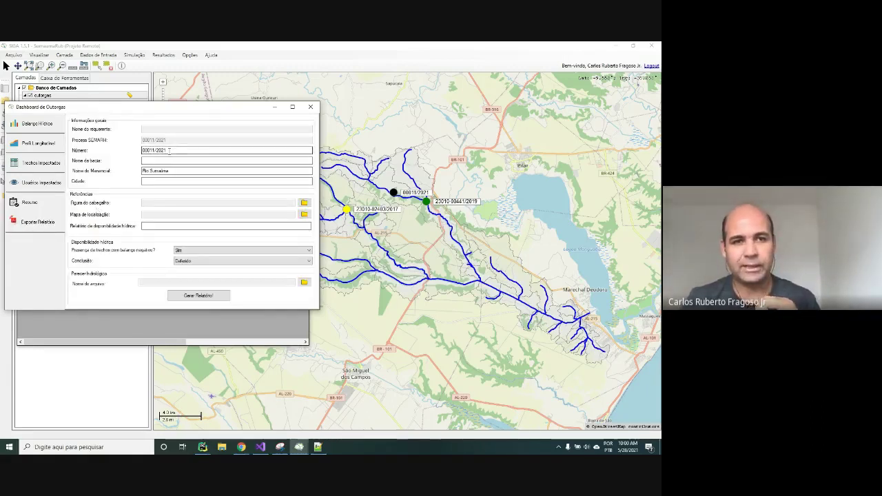
pyautogui.moveTo(169, 150); pyautogui.dragTo(146, 150)
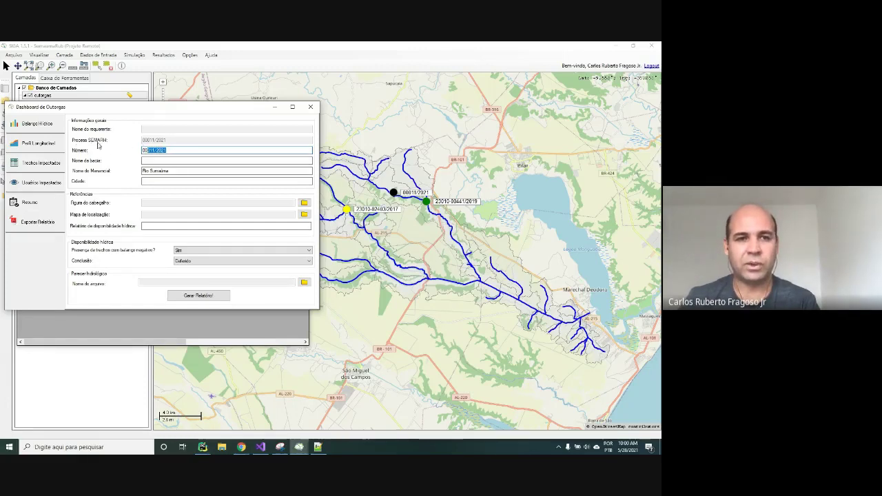
pyautogui.moveTo(159, 150); pyautogui.dragTo(167, 150)
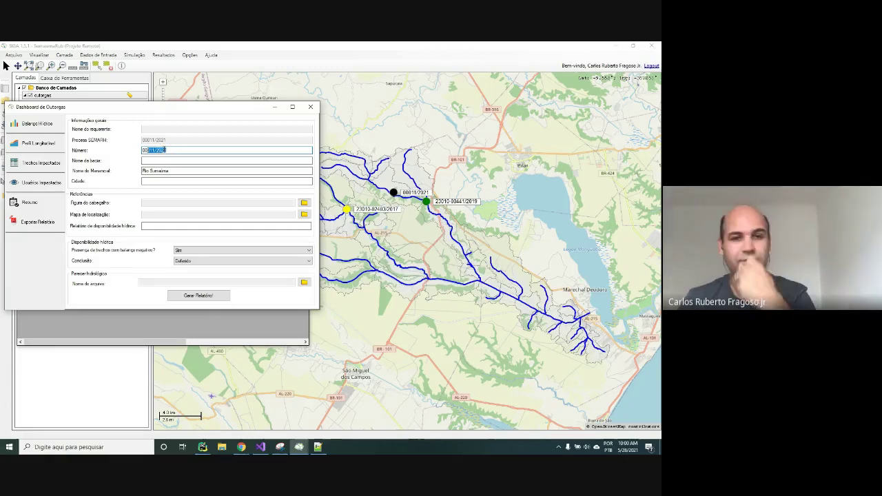
# - Close the Dashboard de Outorgas and the Visualizador de Outorgas, leaving the map in view
pyautogui.click(307, 110)
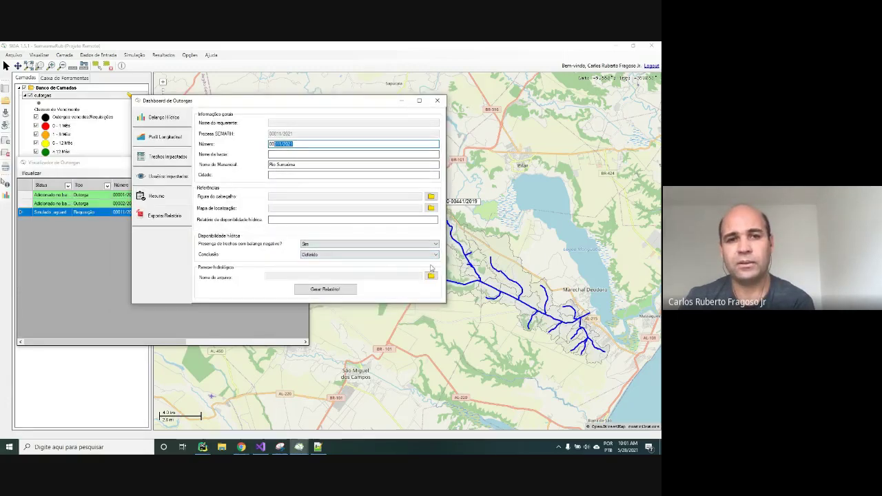
pyautogui.click(439, 101)
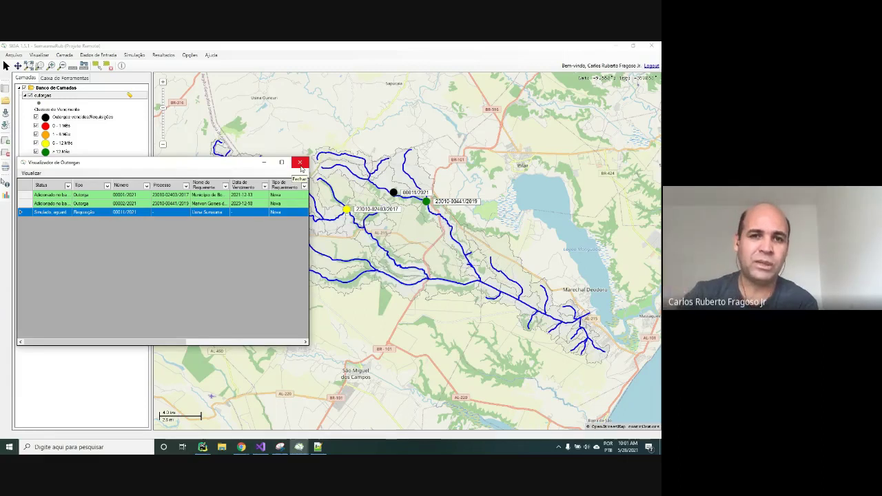
pyautogui.click(301, 163)
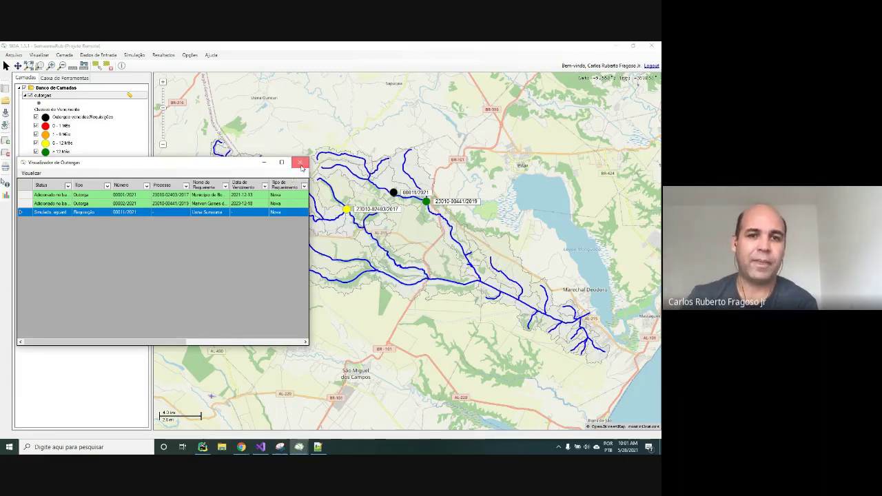
pyautogui.click(98, 56)
# - Reopen the Gerenciador de Outorgas and bring up its Arquivo menu
pyautogui.moveTo(102, 80)
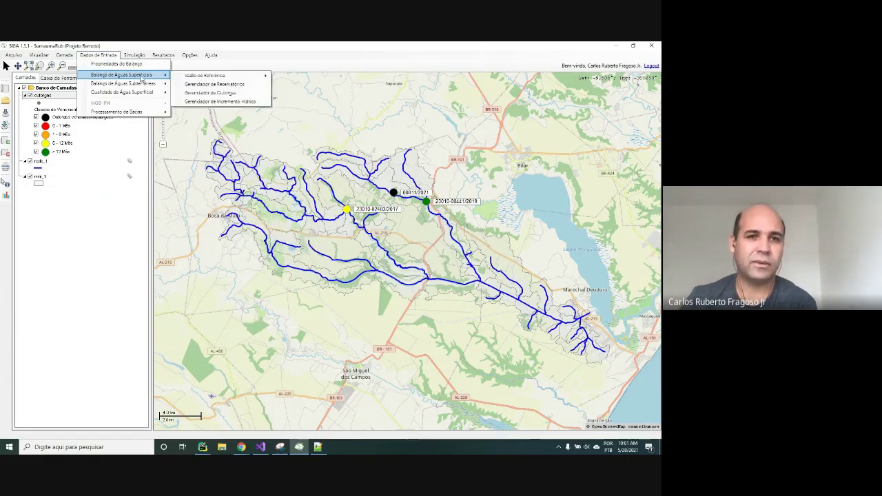
pyautogui.click(191, 95)
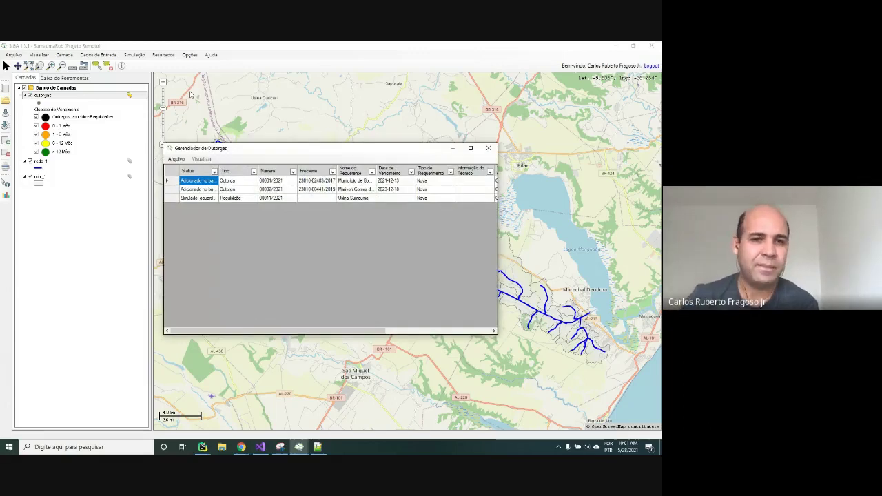
pyautogui.click(177, 160)
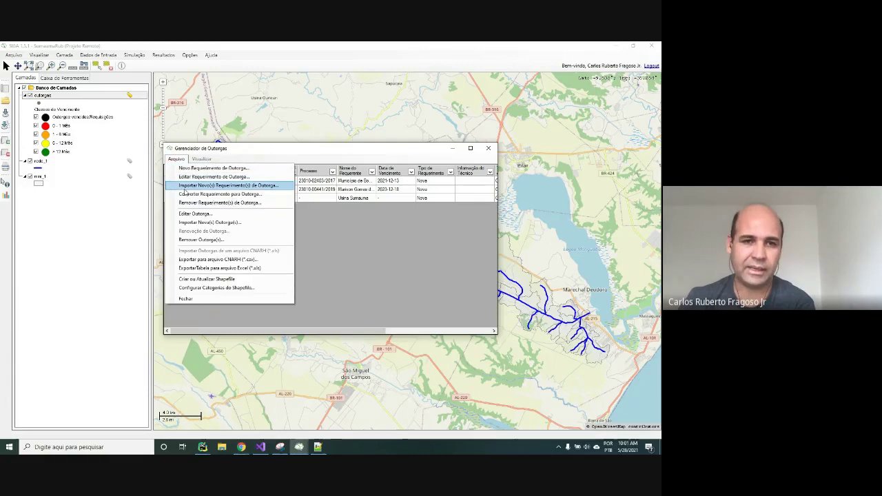
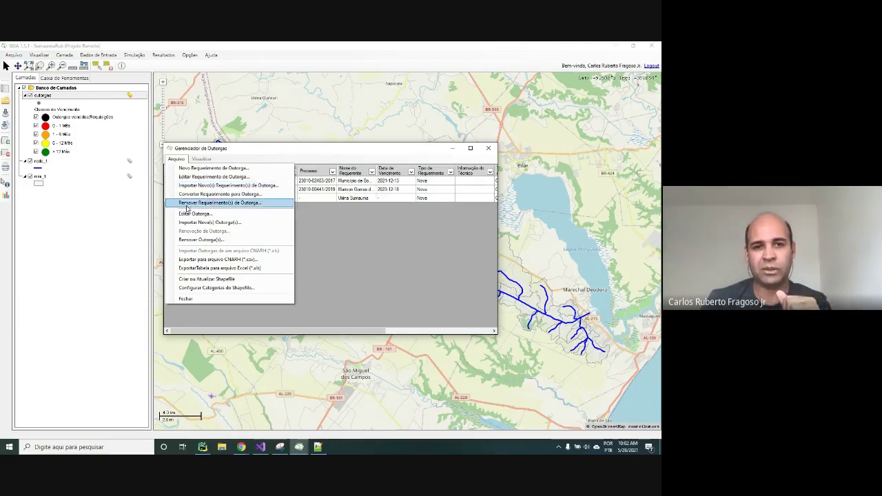
# - Queue requisition 00011/2021 for removal in Remover Requerimento(s) de Outorga
pyautogui.click(301, 219)
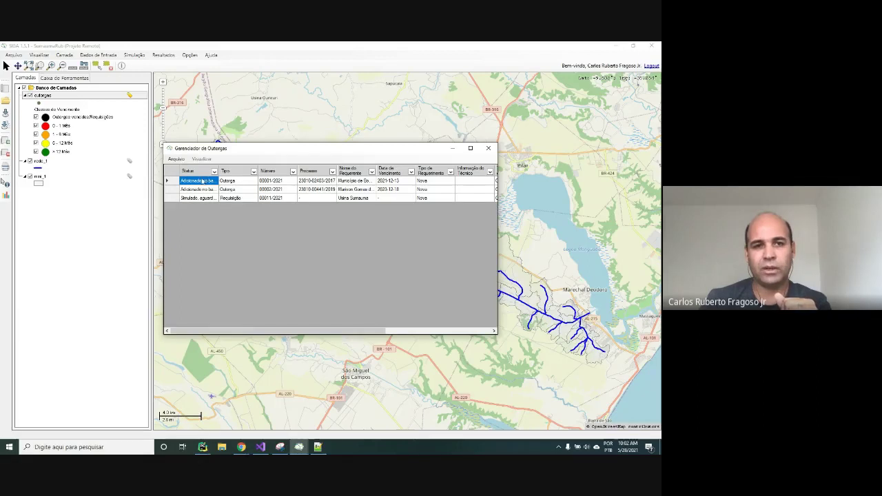
pyautogui.click(177, 159)
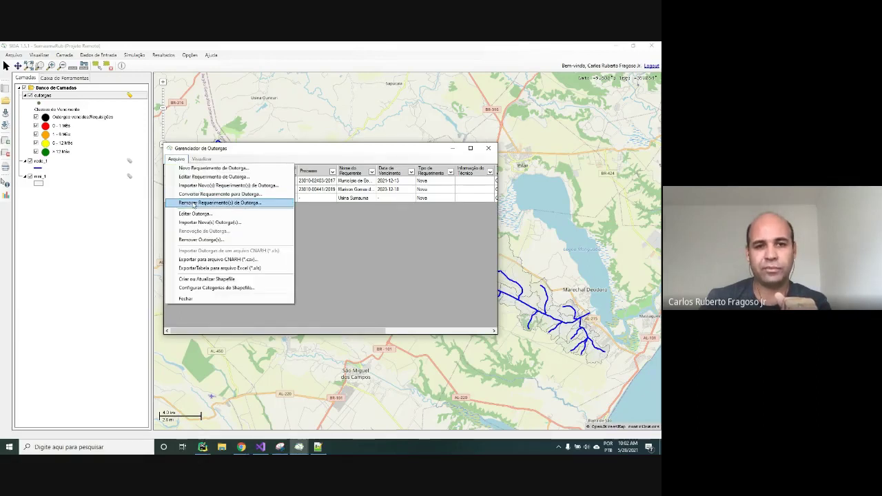
pyautogui.click(195, 203)
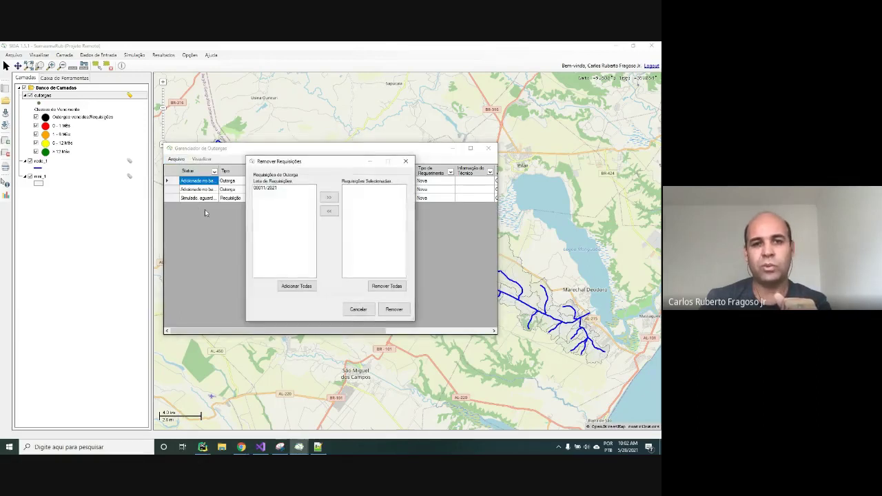
pyautogui.click(267, 189)
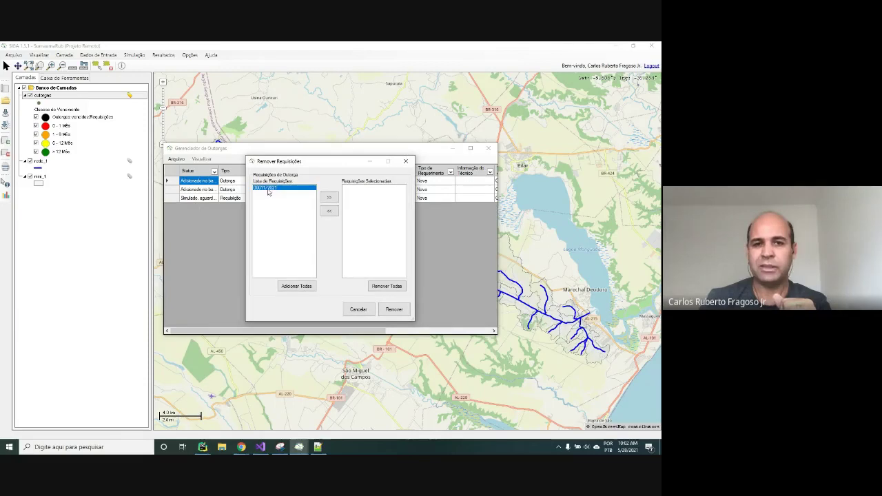
pyautogui.click(330, 198)
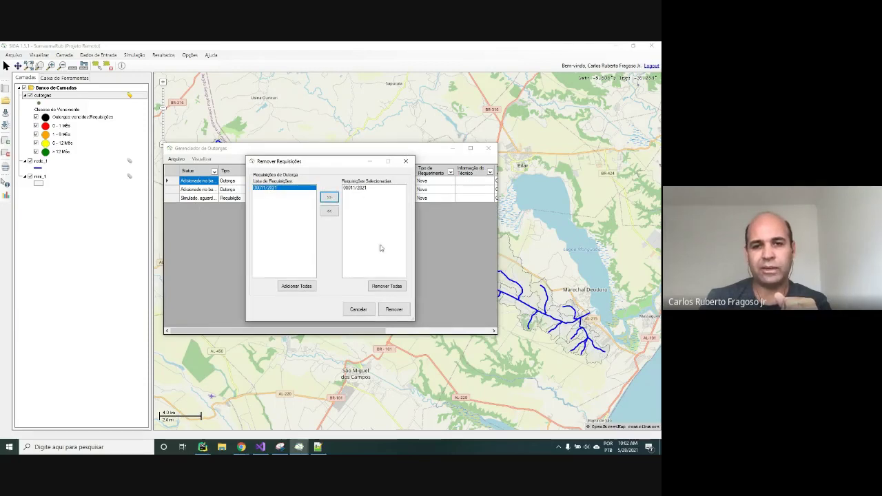
# - Confirm deleting 00011/2021 by typing 'deletar' and acknowledge the shapefile update notice
pyautogui.click(394, 311)
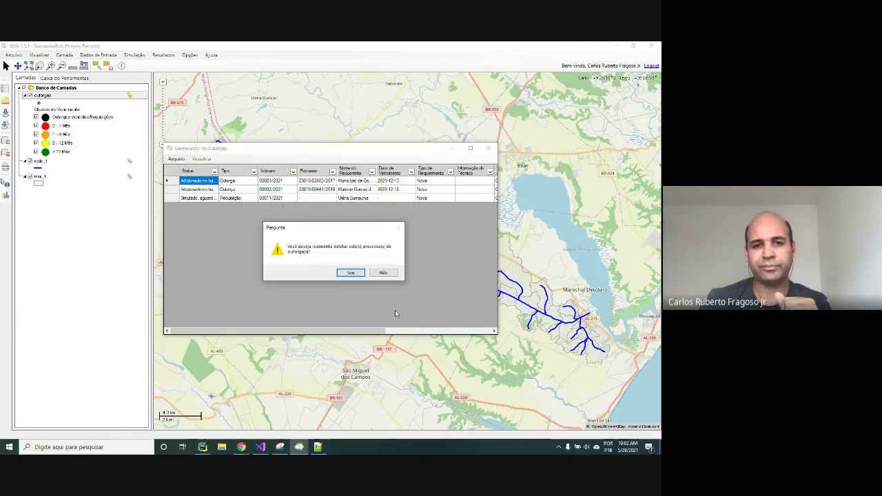
pyautogui.click(350, 273)
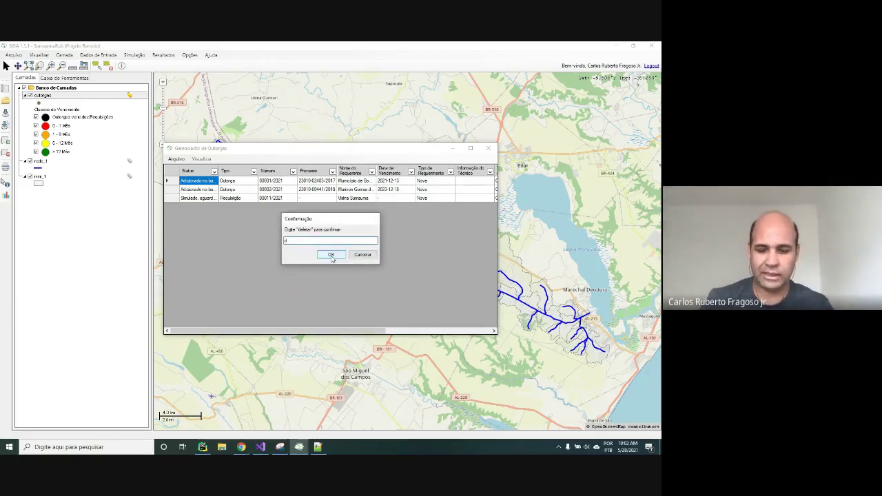
pyautogui.write('dele')
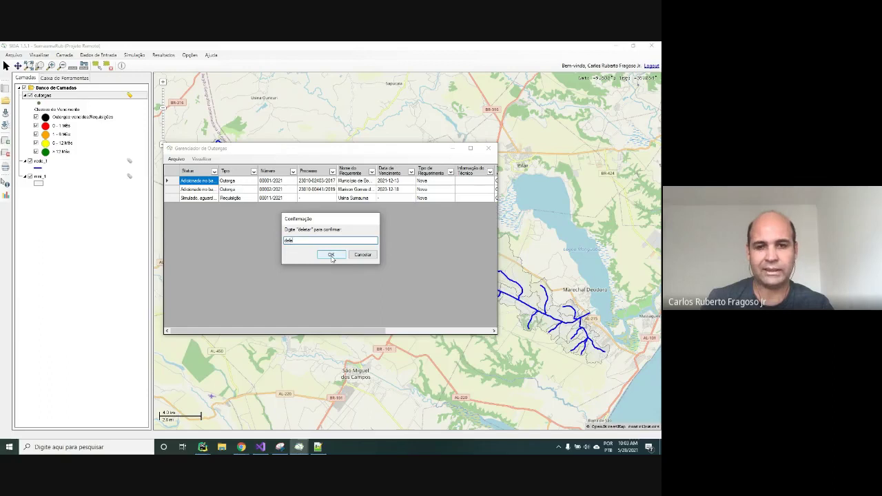
pyautogui.write('tar')
pyautogui.click(330, 255)
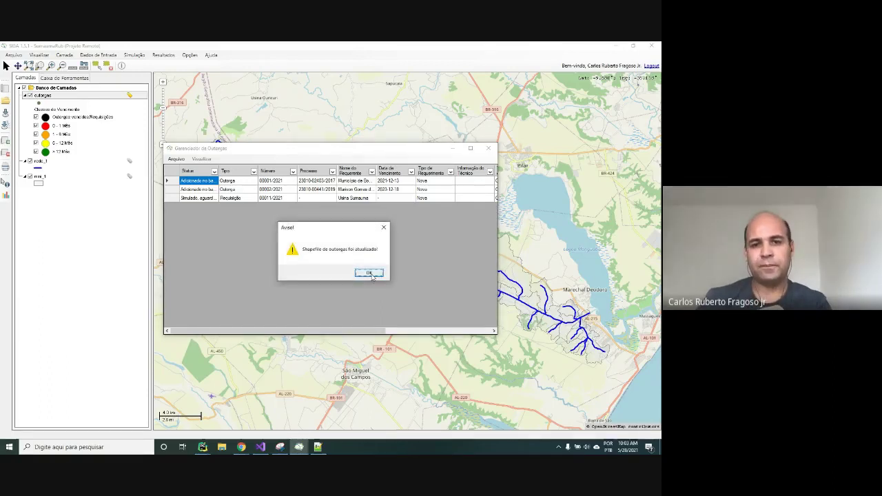
pyautogui.click(369, 273)
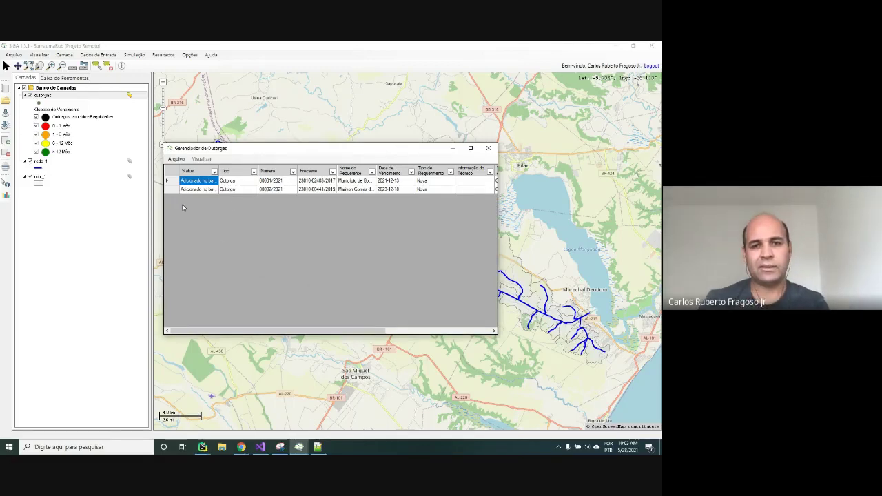
# - Reposition the Gerenciador de Outorgas window lower to reveal the upper rivers and two grant points
pyautogui.moveTo(362, 152); pyautogui.dragTo(135, 187)
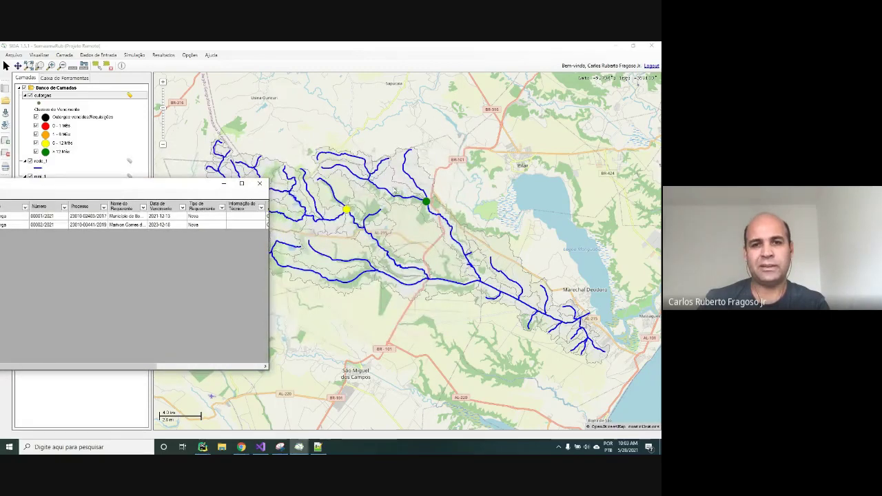
pyautogui.moveTo(148, 188); pyautogui.dragTo(237, 154)
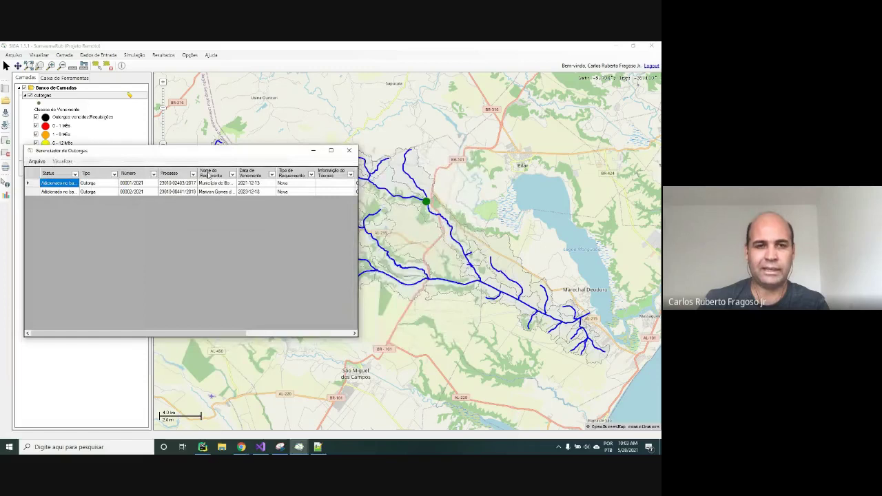
pyautogui.click(232, 183)
pyautogui.moveTo(198, 158); pyautogui.dragTo(268, 258)
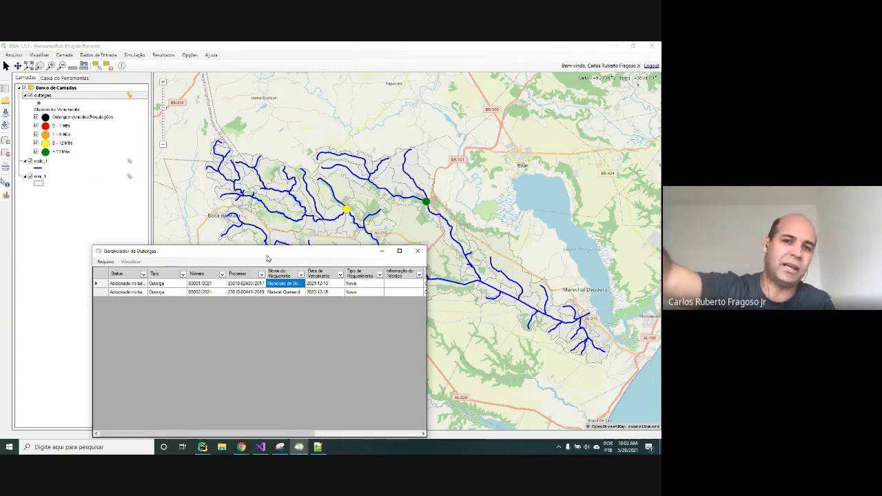
pyautogui.moveTo(249, 255); pyautogui.dragTo(302, 124)
# - Import requisition 00011/2021 for Usina Sumauma via Importar Novo(s) Requerimento(s) de Outorga
pyautogui.click(159, 131)
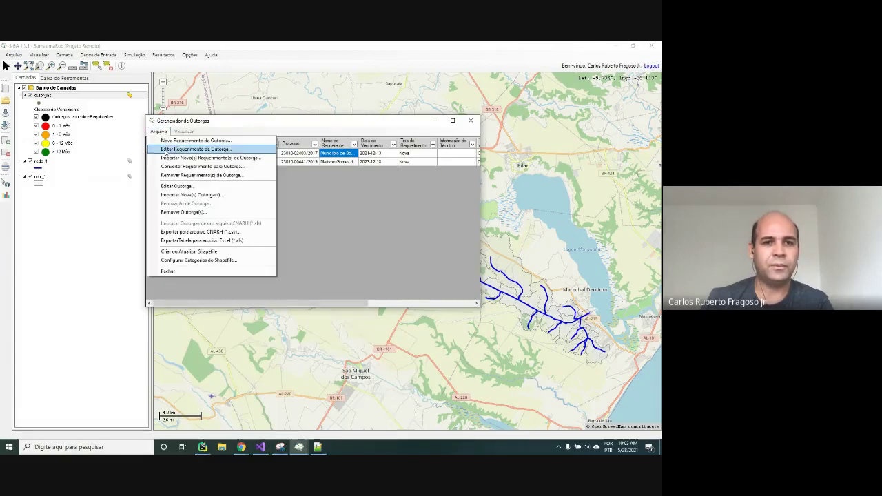
pyautogui.click(169, 158)
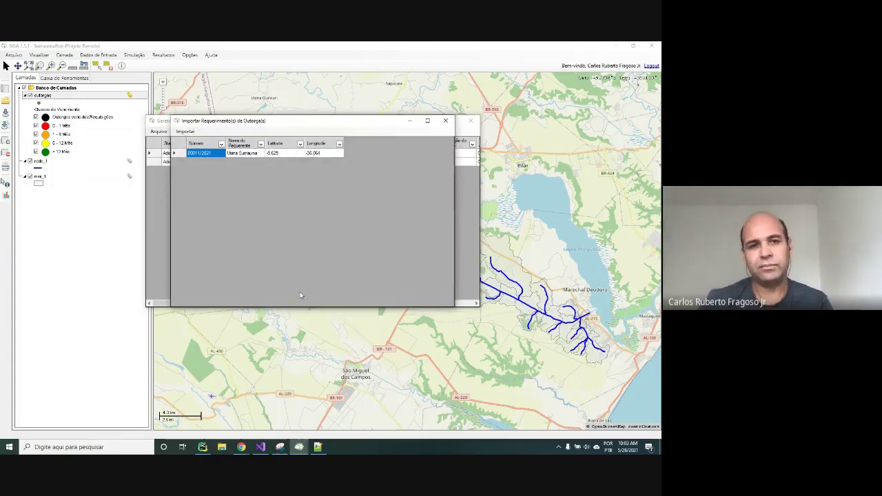
pyautogui.click(176, 152)
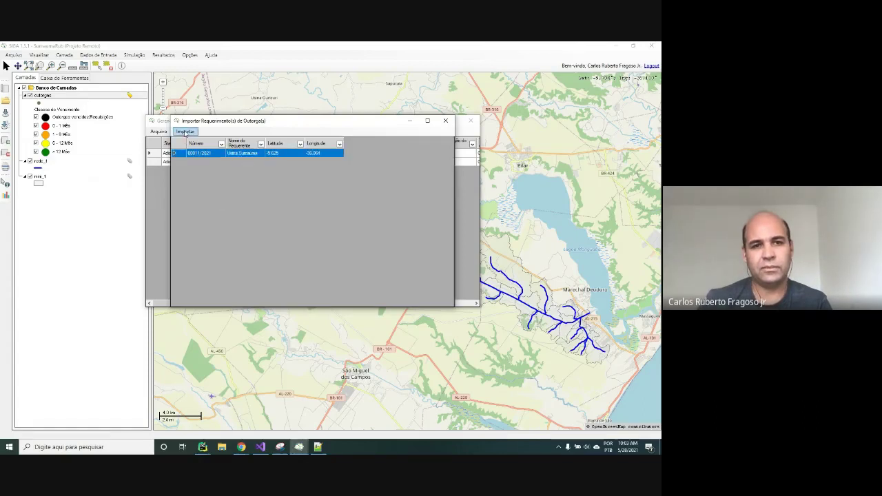
pyautogui.click(184, 133)
pyautogui.click(200, 148)
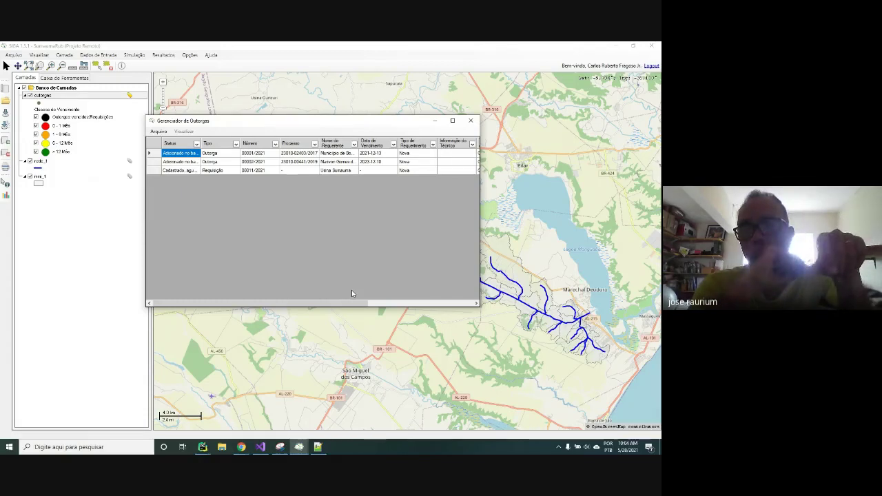
# - Move the Gerenciador de Outorgas aside and close it, leaving the full river network visible
pyautogui.click(158, 130)
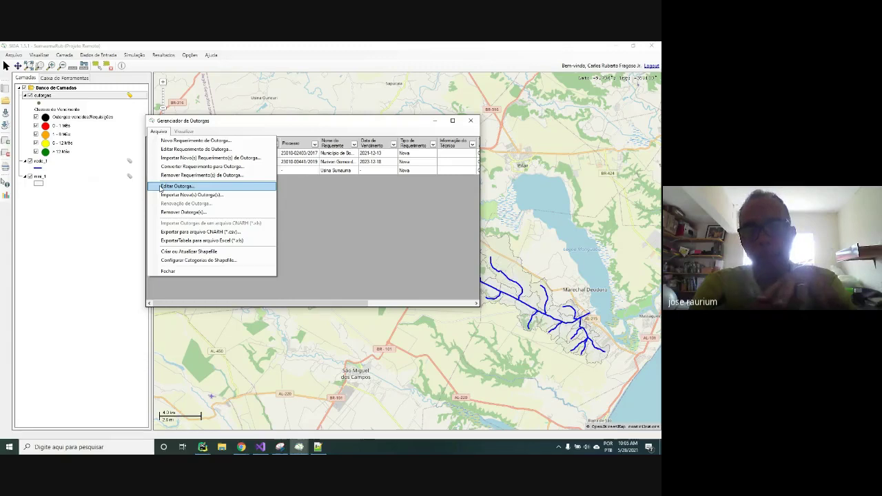
pyautogui.click(327, 217)
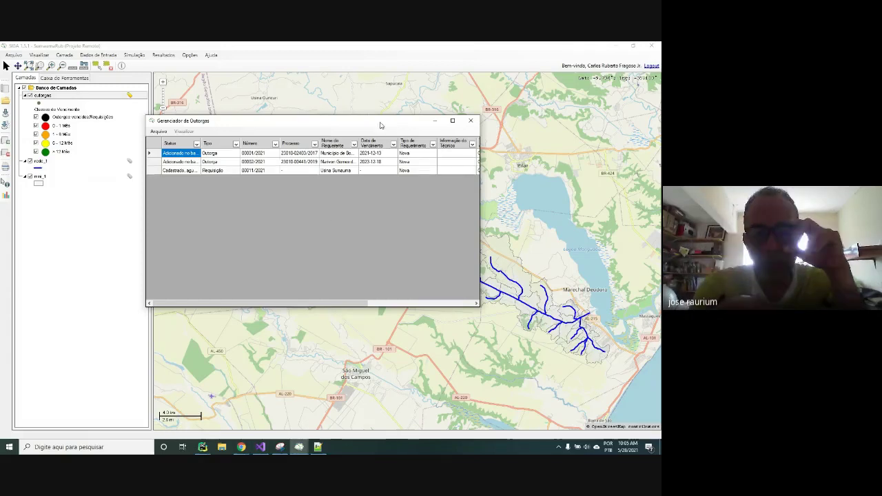
pyautogui.moveTo(380, 126); pyautogui.dragTo(259, 178)
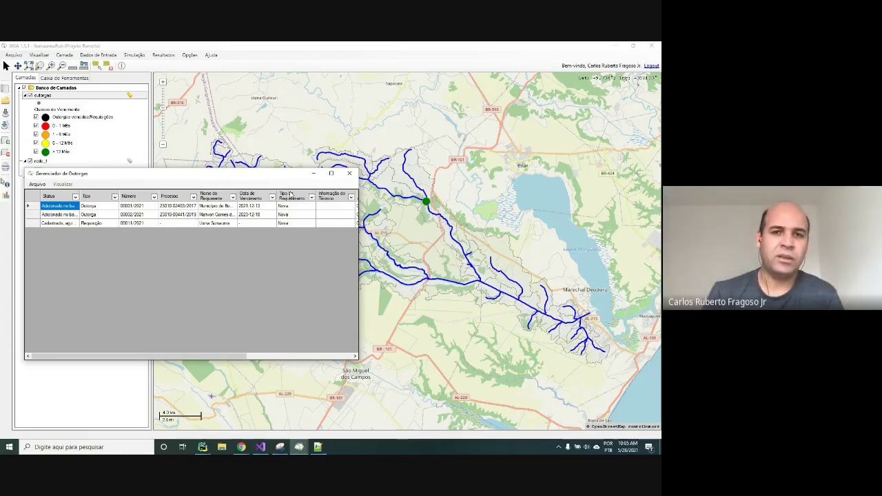
pyautogui.click(349, 173)
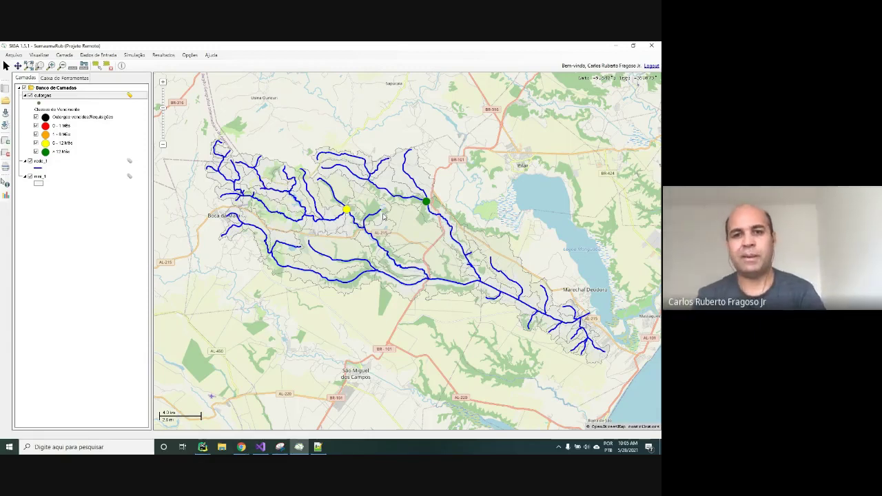
# - Launch Gerenciador de Outorgas from Dados de Entrada > Balanço de Águas Superficiais
pyautogui.click(96, 54)
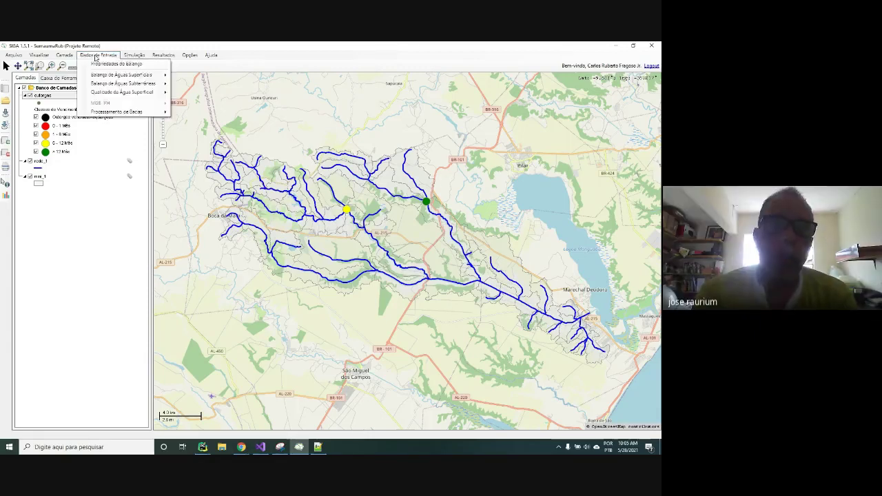
pyautogui.moveTo(72, 55)
pyautogui.moveTo(121, 74)
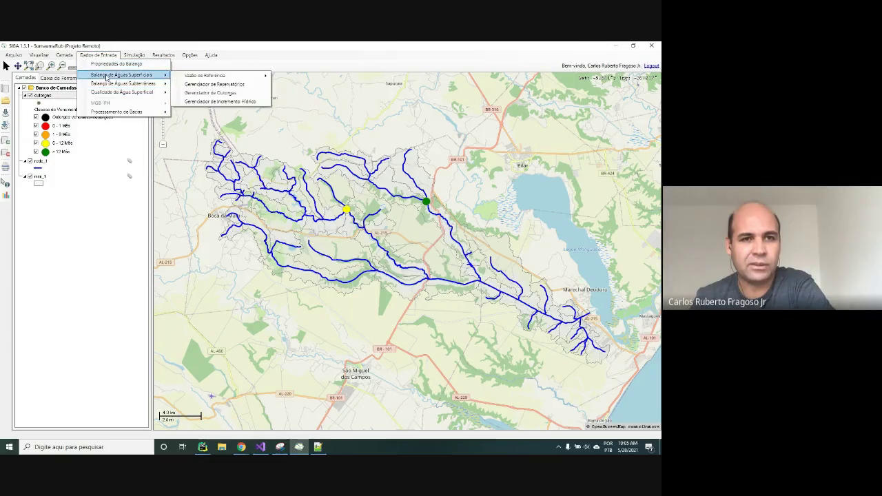
pyautogui.click(200, 92)
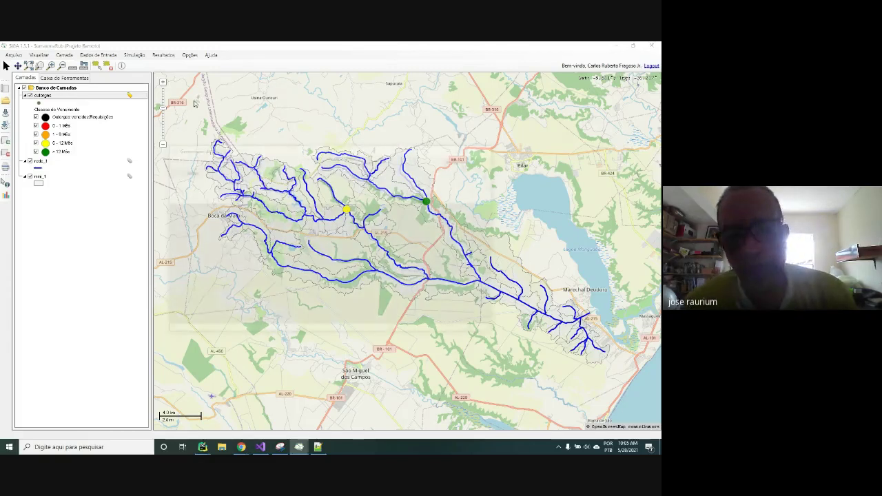
# - Create or update the grants shapefile so a third grant point appears on the map
pyautogui.click(177, 160)
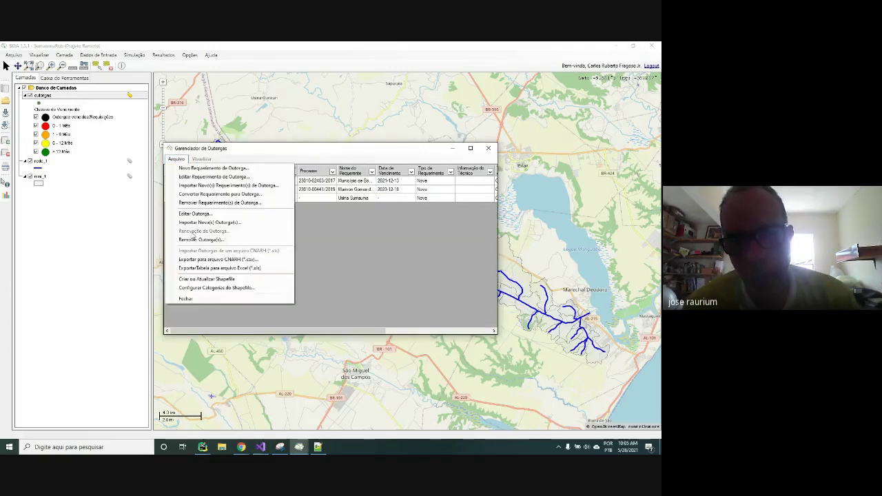
pyautogui.click(205, 279)
pyautogui.click(368, 272)
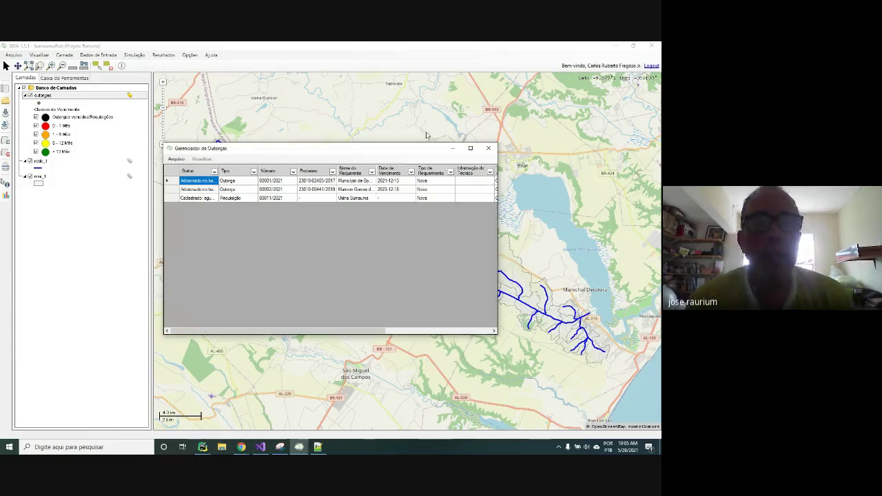
# - Move the grants manager to the upper left, make it narrower, and switch to the notes
pyautogui.moveTo(423, 150); pyautogui.dragTo(286, 125)
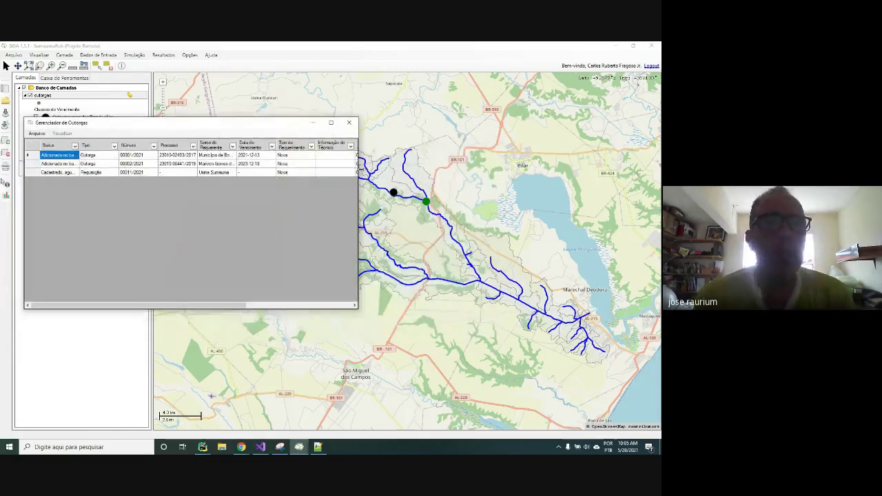
pyautogui.moveTo(359, 172); pyautogui.dragTo(210, 183)
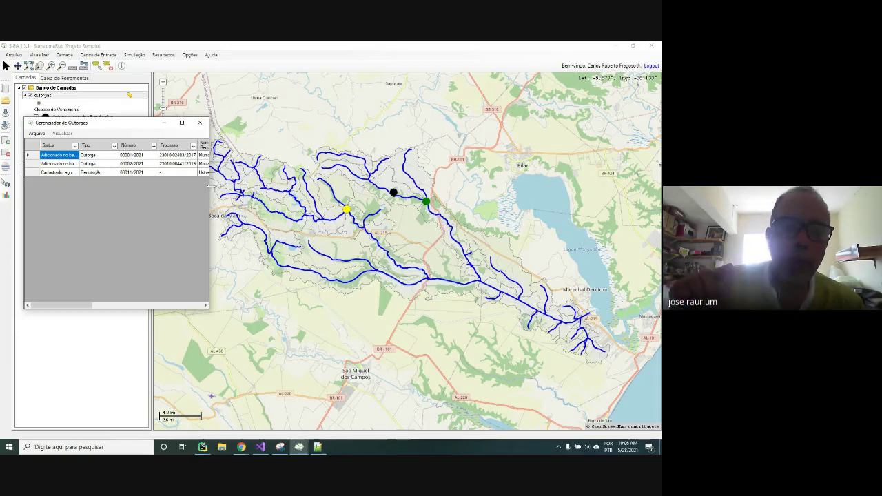
pyautogui.click(317, 447)
# - Add line 19 'Atualizar o shapefile após importação de requisição ou outorgas' to the notes
pyautogui.press('Return')
pyautogui.write('- Atuali')
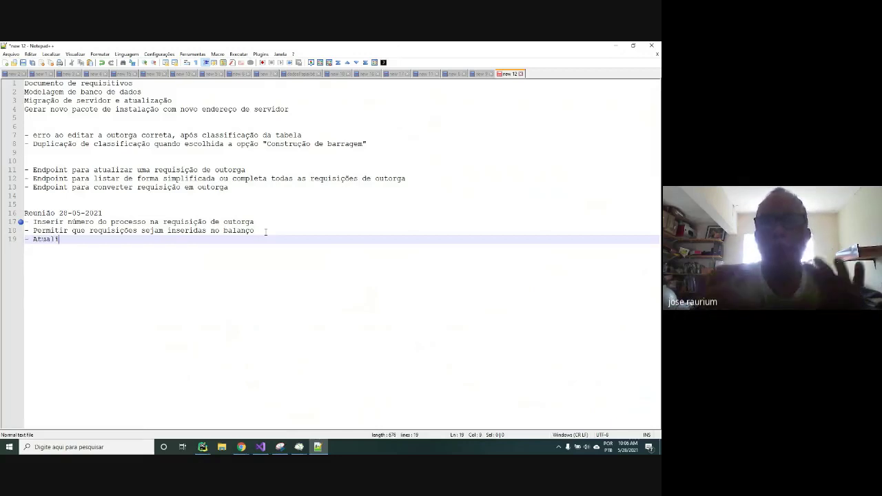
pyautogui.press('BackSpace')
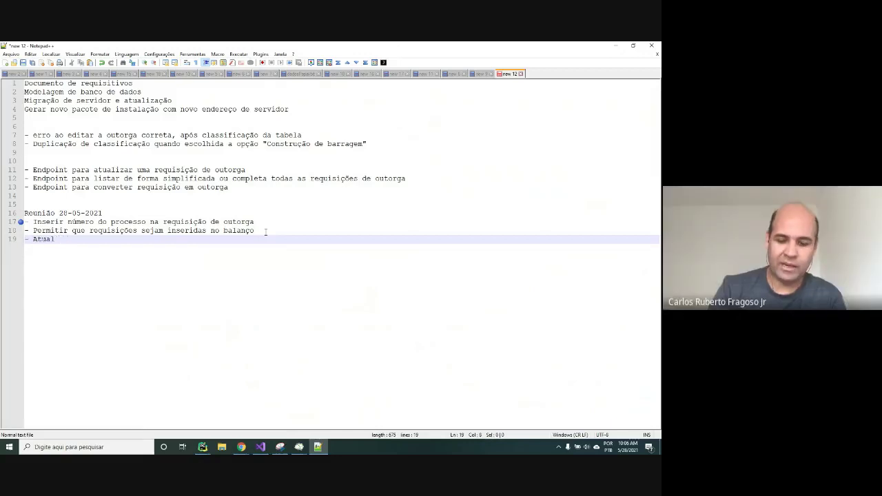
pyautogui.write('iz')
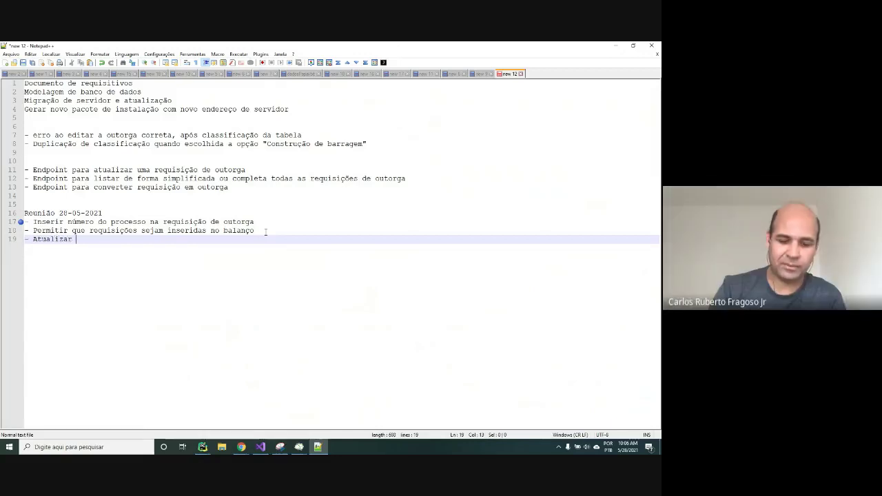
pyautogui.write('ar o sha')
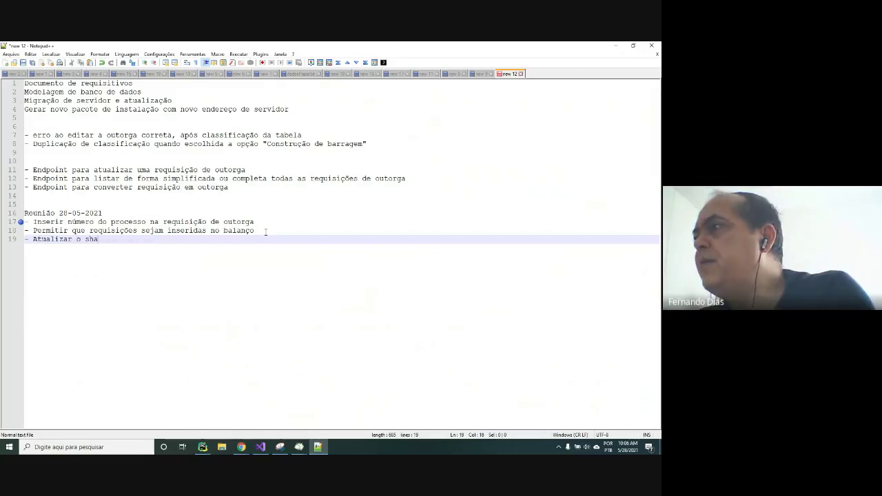
pyautogui.write('pefile apó')
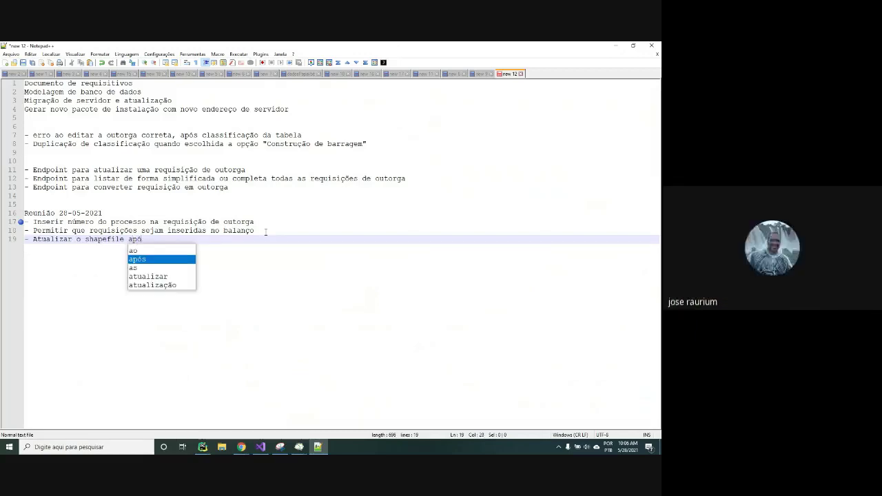
pyautogui.press('Return')
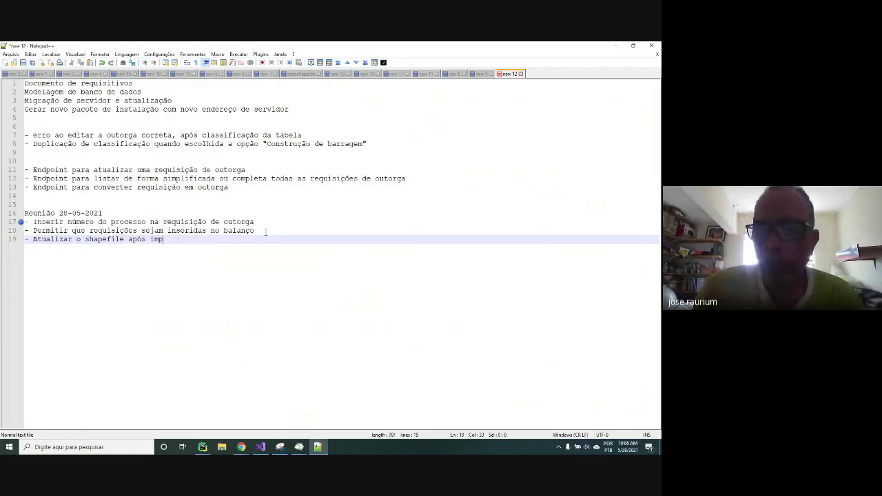
pyautogui.write('importação de ')
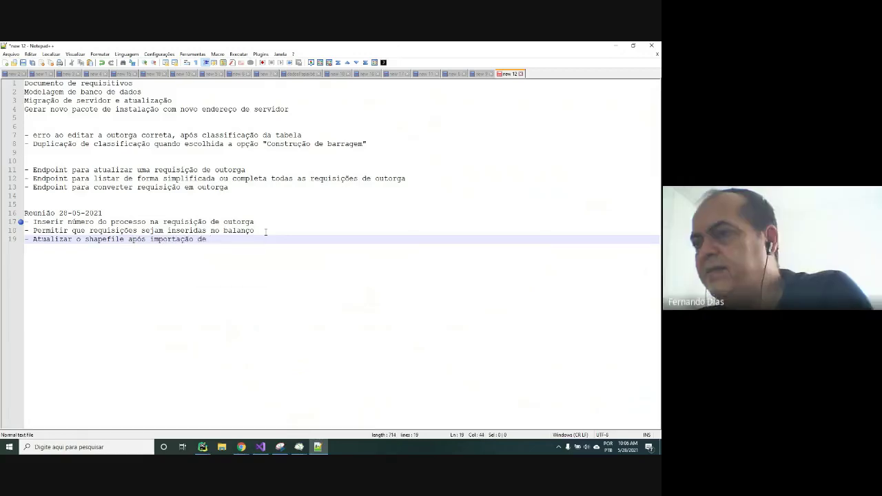
pyautogui.write('requisiçõ')
pyautogui.press('BackSpace')
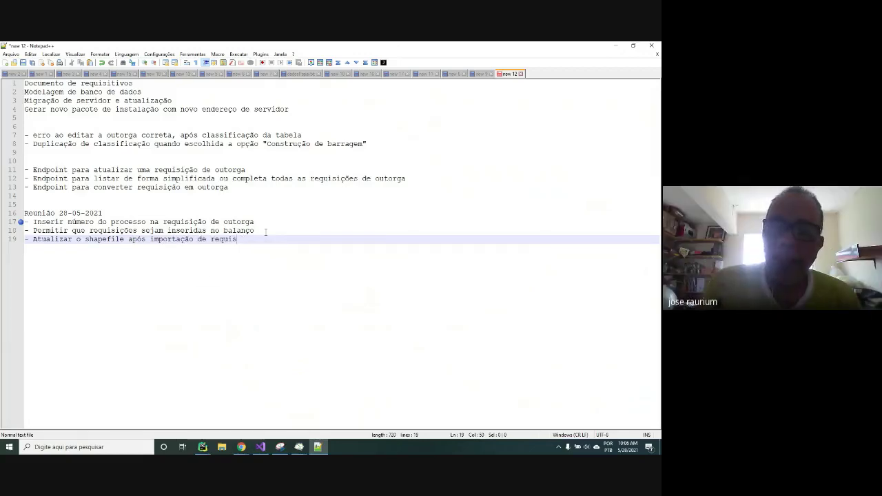
pyautogui.write('ão ')
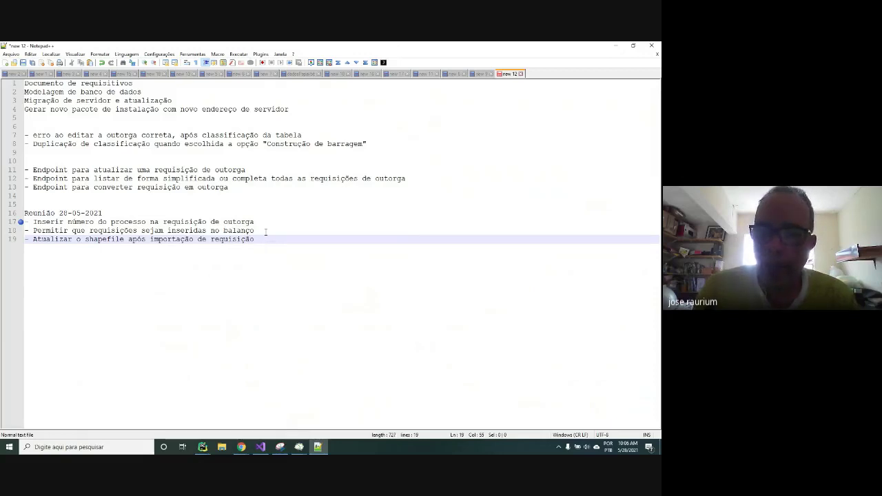
pyautogui.write('ou outorgas')
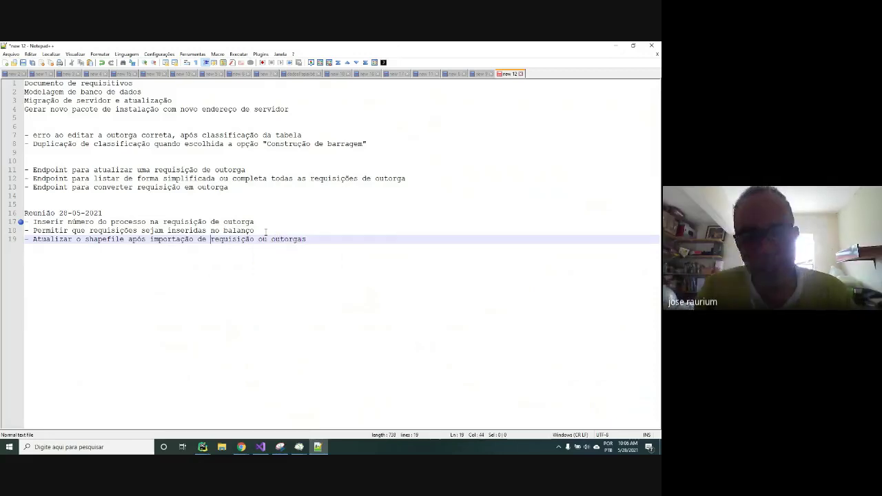
# - Insert 'ou cadastrado' after 'importação' and bring the SIGA map back to the front
pyautogui.hotkey('ctrl', 'Left')
pyautogui.hotkey('ctrl', 'Left')
pyautogui.hotkey('ctrl', 'Left')
pyautogui.hotkey('ctrl', 'Left')
pyautogui.press('Left')
pyautogui.write('ou cadastr')
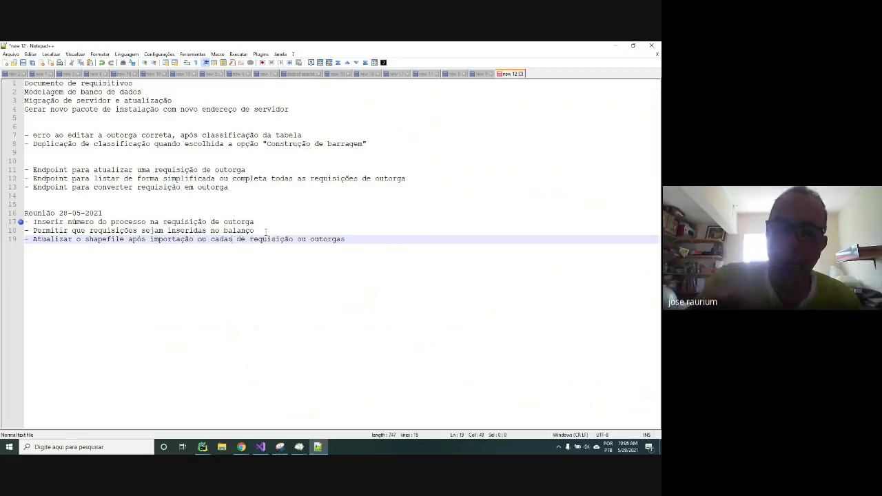
pyautogui.write('ado')
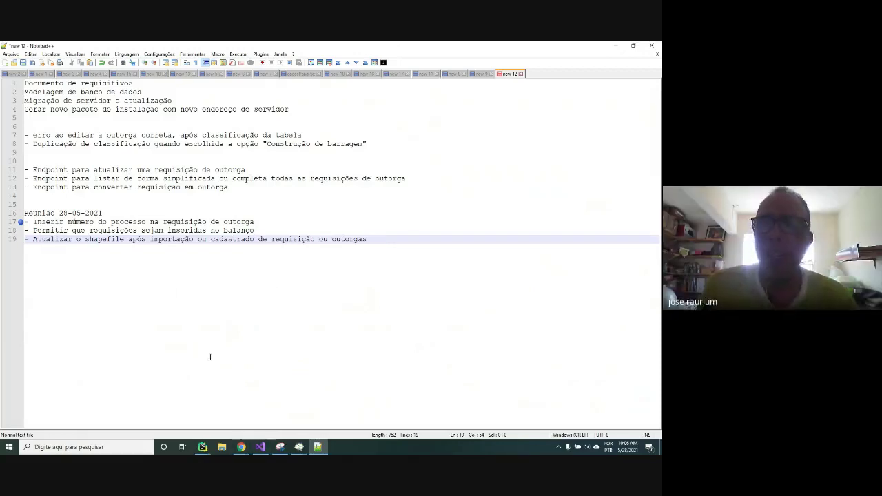
pyautogui.click(299, 447)
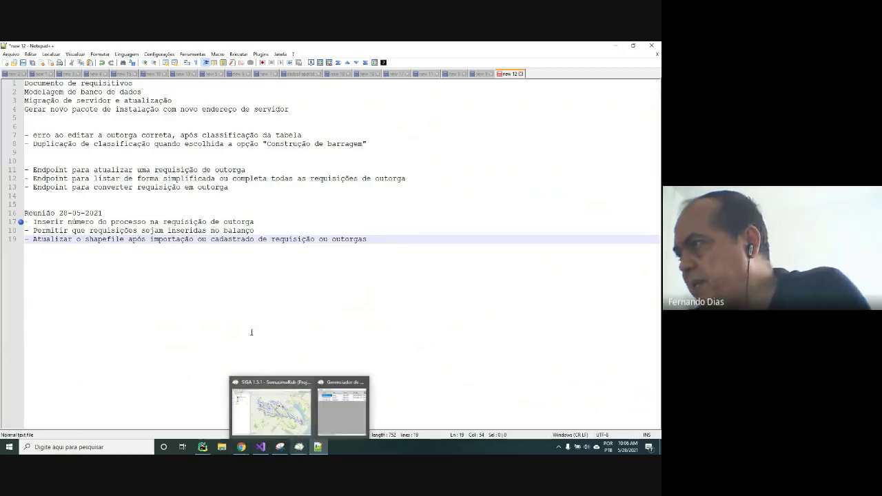
pyautogui.click(346, 428)
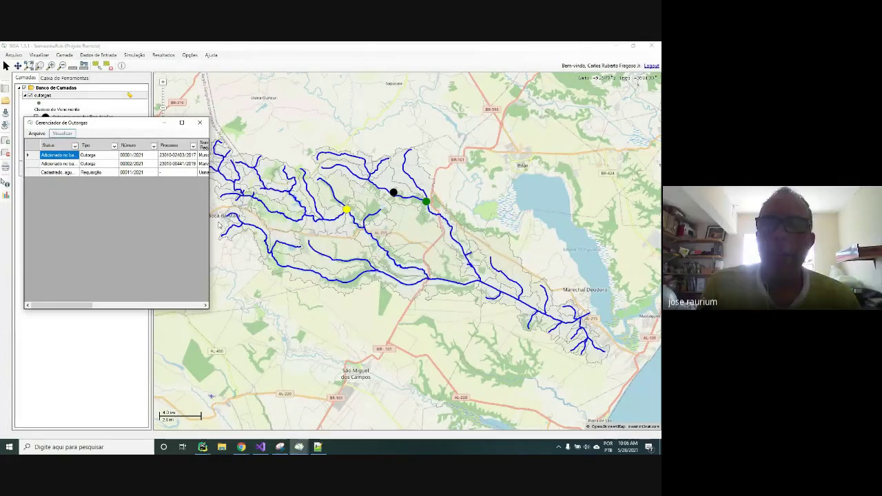
# - Resize the grants manager narrower and taller by dragging its lower-right corner
pyautogui.moveTo(211, 310); pyautogui.dragTo(214, 338)
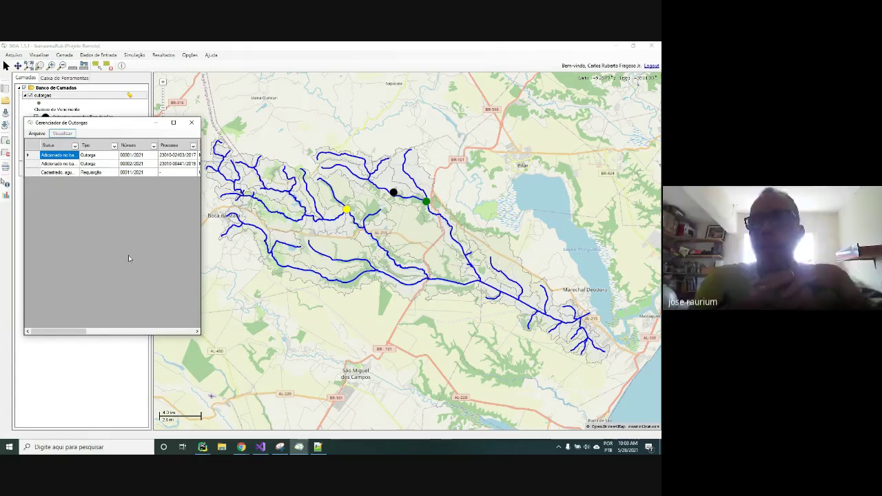
# - Close the grants manager and open Resultados > Balanço de Águas Superficiais > Visualizador de Outorgas
pyautogui.click(191, 122)
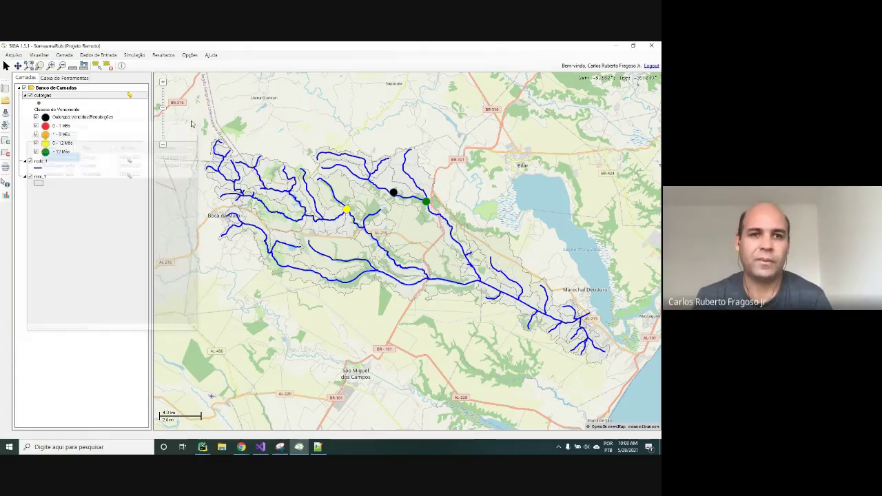
pyautogui.click(169, 55)
pyautogui.moveTo(228, 64)
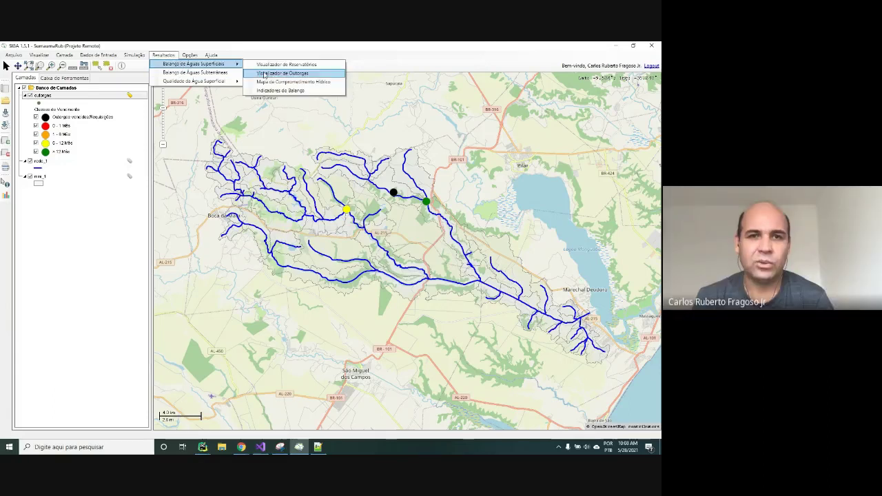
pyautogui.click(264, 73)
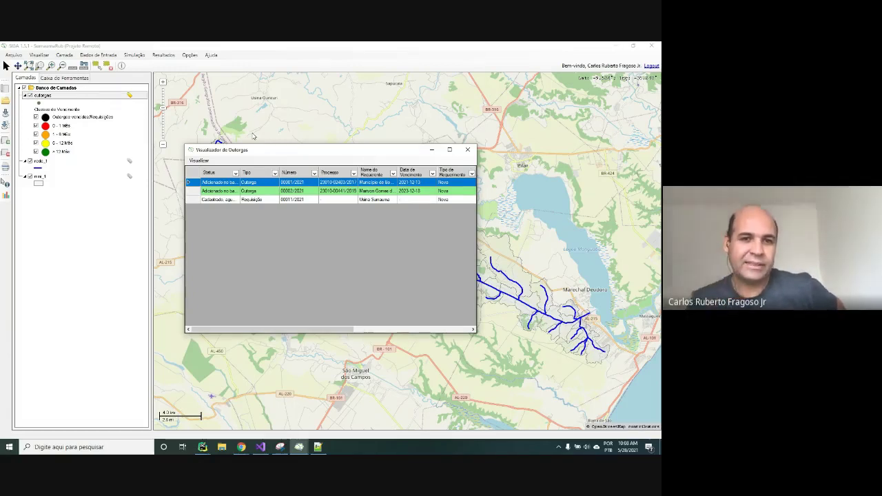
# - Select rows 00011/2021, 00001/2021, then 00011/2021 again in the grants viewer
pyautogui.click(190, 200)
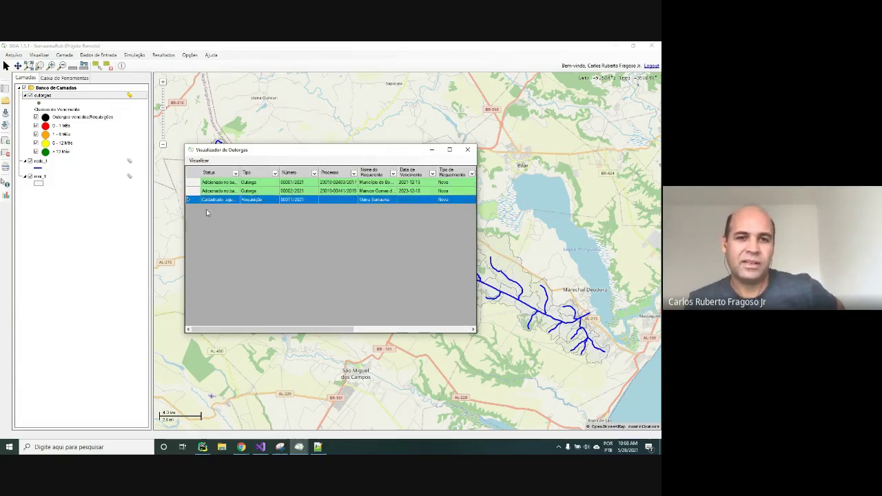
pyautogui.click(196, 182)
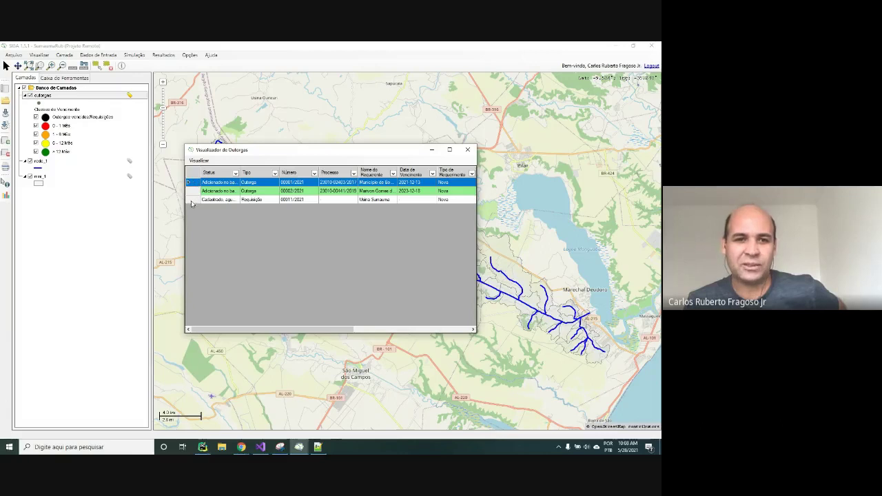
pyautogui.click(191, 200)
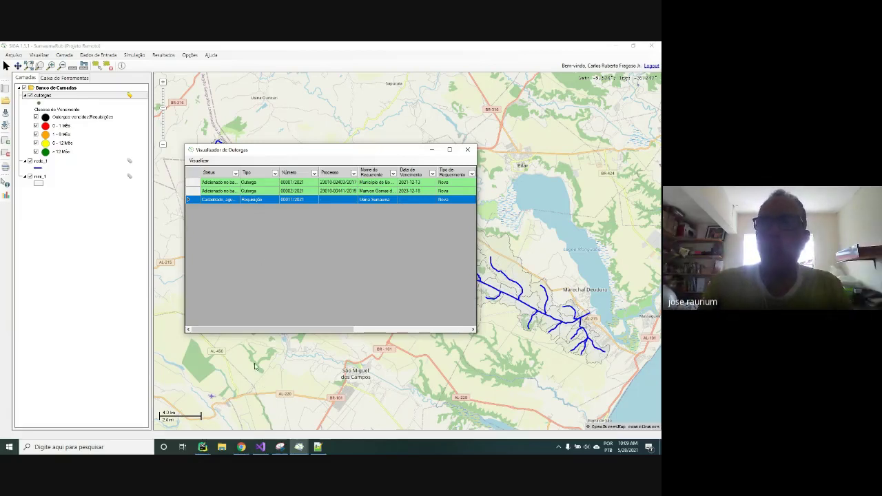
# - Select grant 00001/2021 and open Visualizar Impacto no Balanço Hídrico to show the Dashboard de Outorgas
pyautogui.click(199, 160)
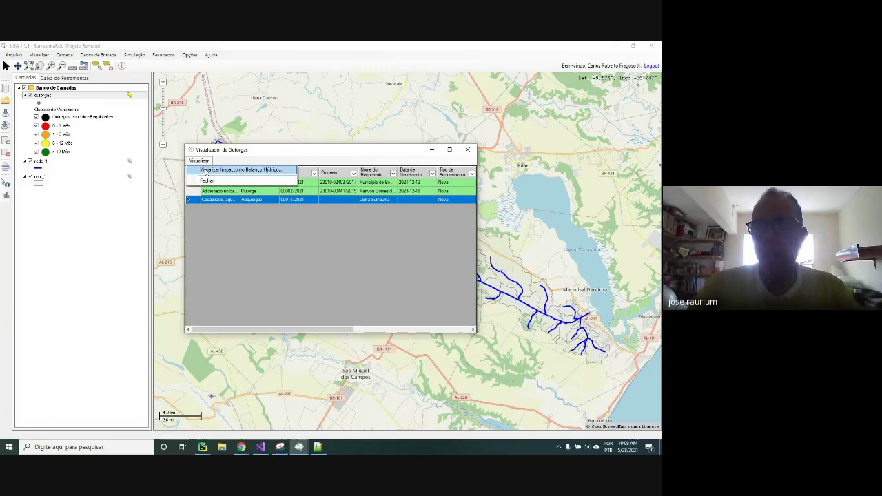
pyautogui.click(205, 170)
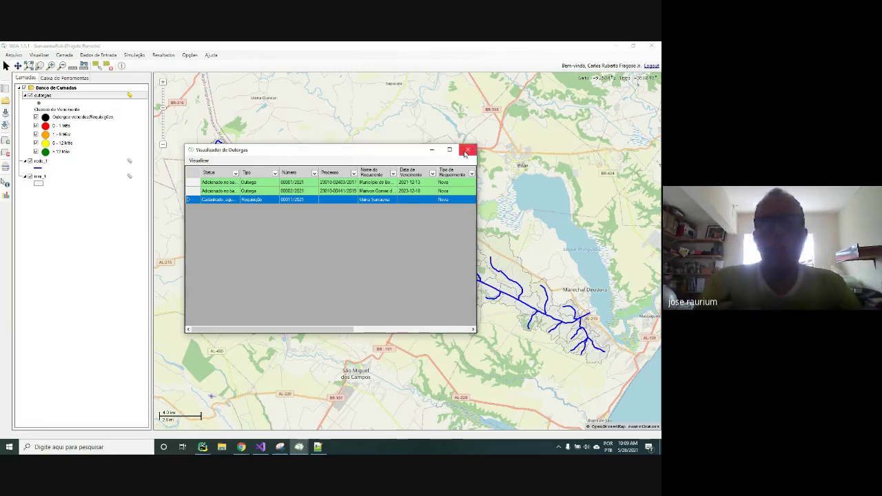
pyautogui.click(199, 182)
pyautogui.click(199, 160)
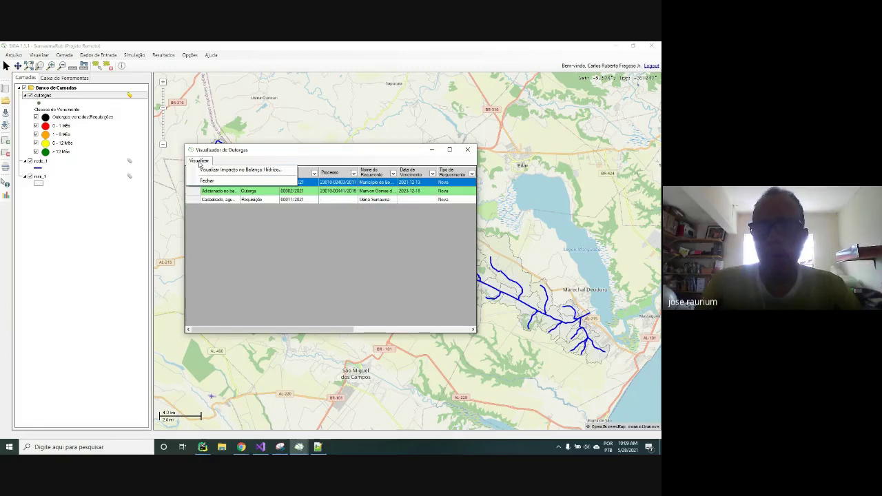
pyautogui.click(196, 231)
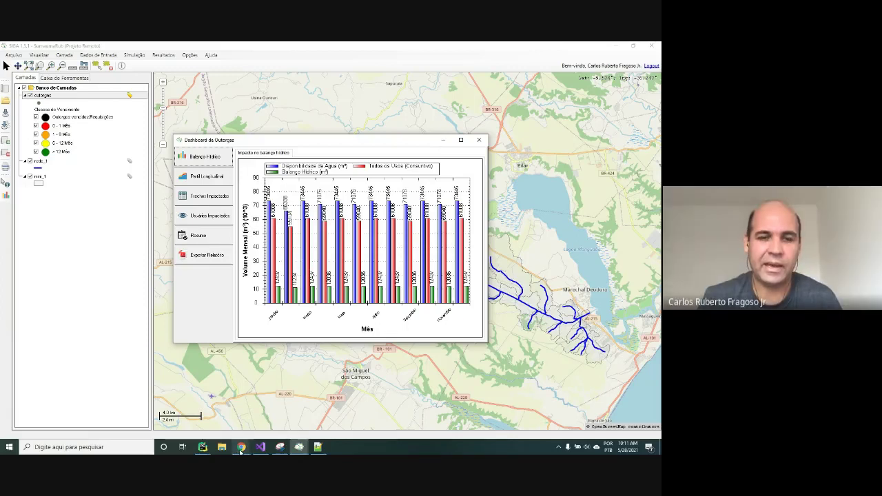
# - Switch to the Chrome window showing the Django admin Outorgas list of 10 grants
pyautogui.moveTo(242, 447)
pyautogui.click(214, 412)
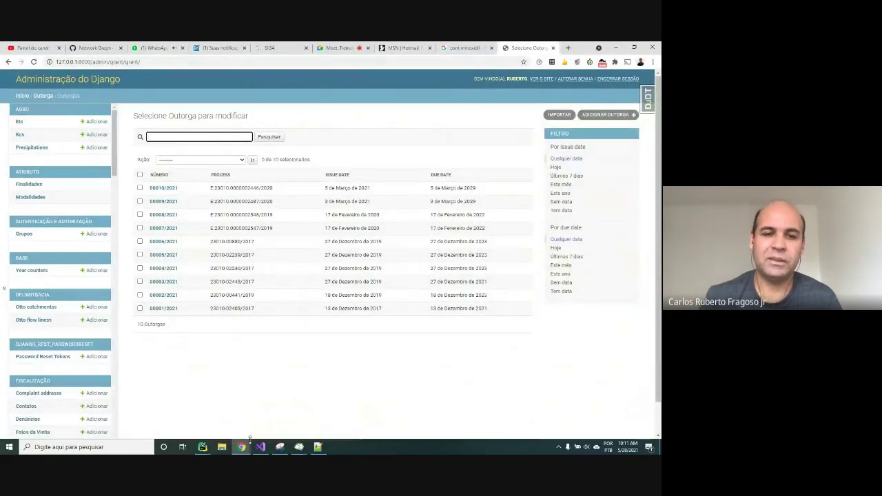
pyautogui.moveTo(242, 448)
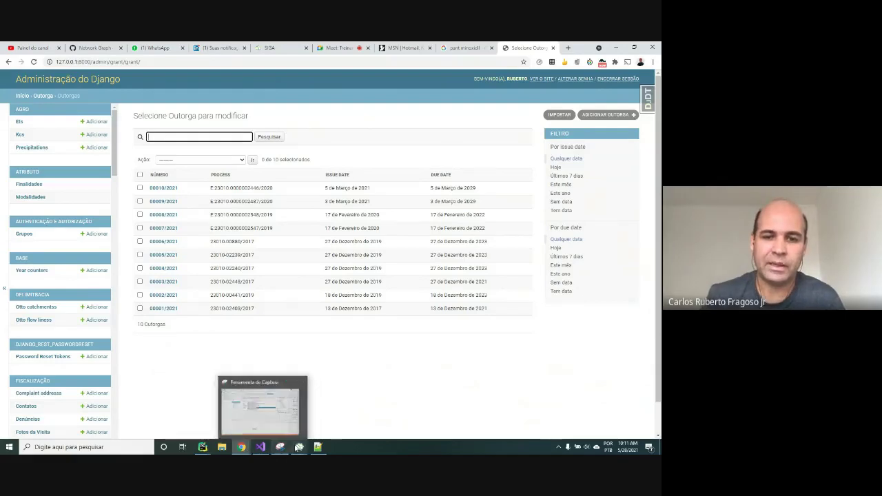
# - Bring the SIGA 1.5.3 grants dashboard window back to the front
pyautogui.moveTo(299, 447)
pyautogui.click(220, 423)
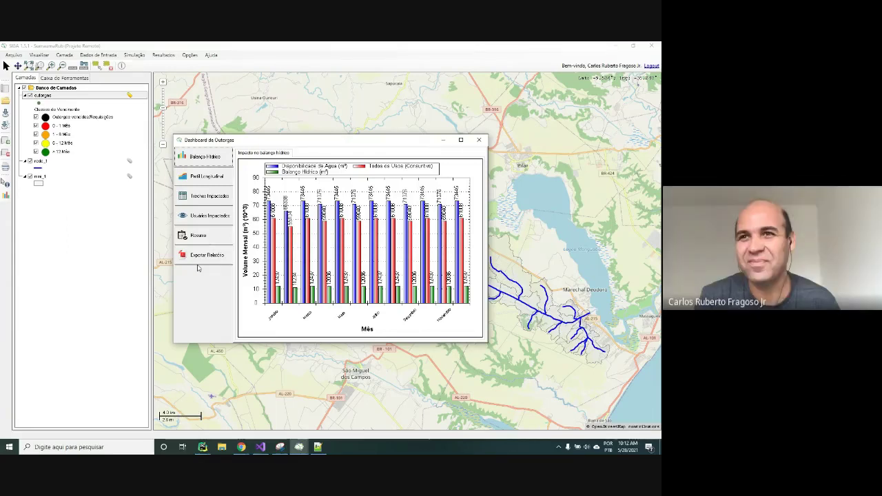
# - Check the other open windows, then make the Dashboard de Outorgas window active again
pyautogui.click(236, 448)
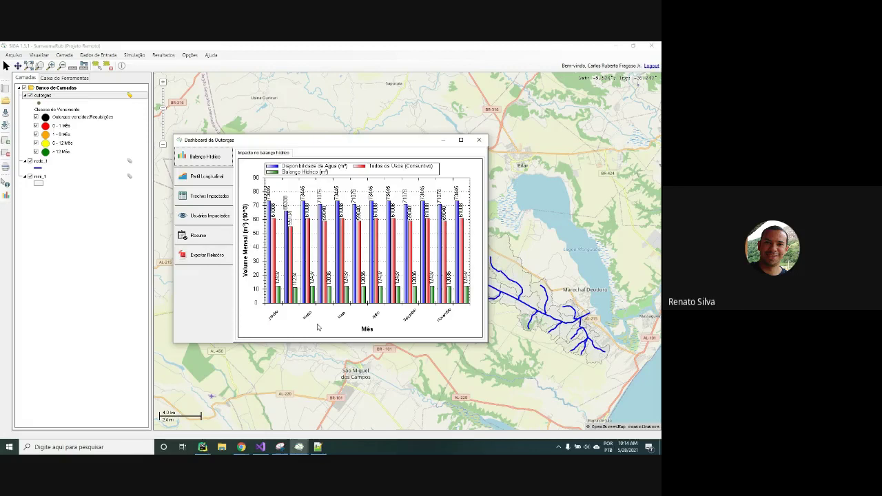
pyautogui.click(204, 447)
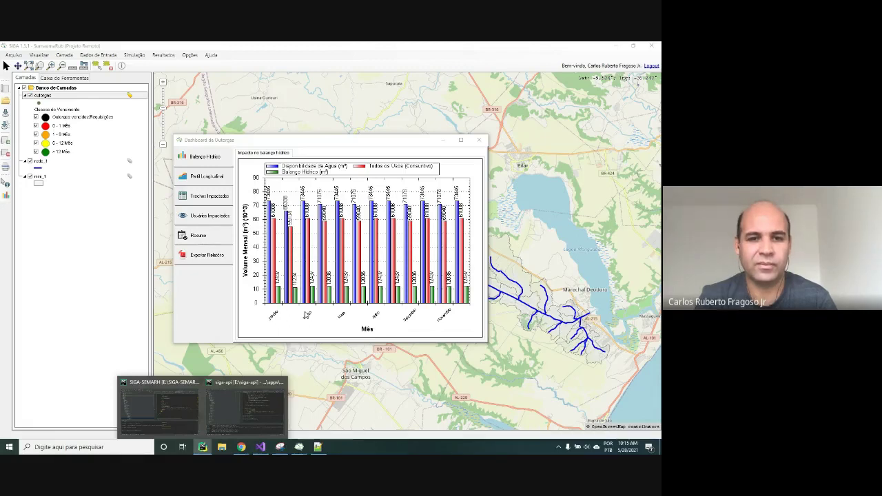
pyautogui.click(305, 142)
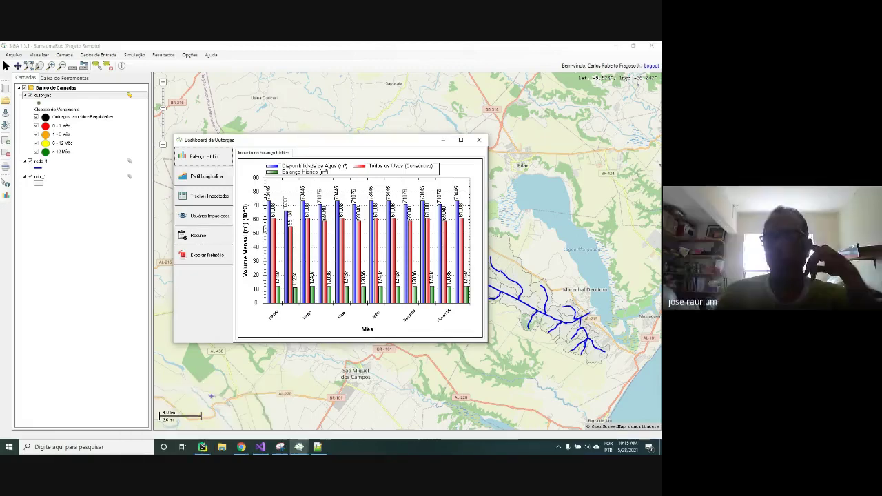
# - Maximize the Dashboard de Outorgas, resizing and re-maximizing it after it restores
pyautogui.click(462, 141)
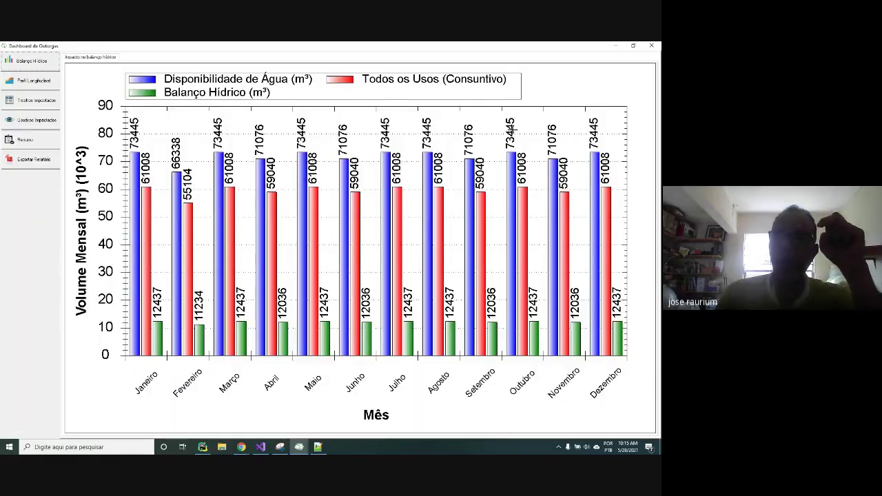
pyautogui.press('super+Down')
pyautogui.moveTo(484, 394); pyautogui.dragTo(563, 379)
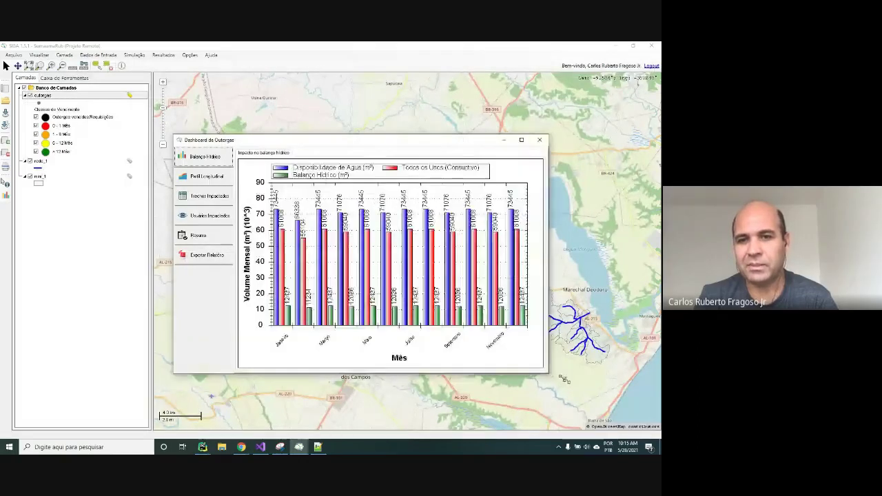
pyautogui.click(560, 140)
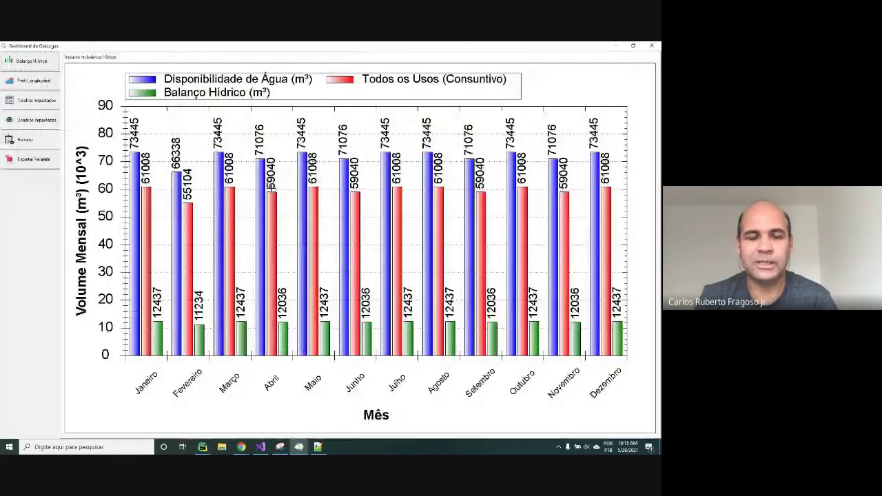
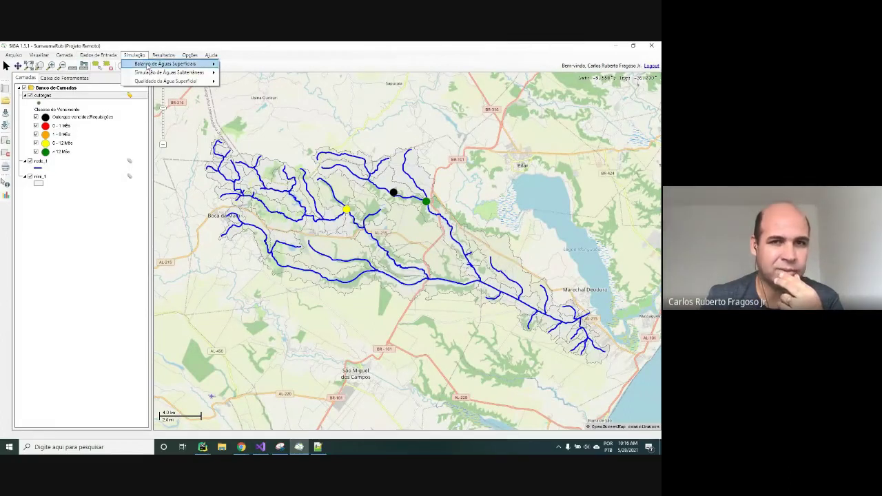
# - In the grant simulator, select the pending request and run its impact simulation on the water balance
pyautogui.moveTo(158, 63)
pyautogui.click(249, 82)
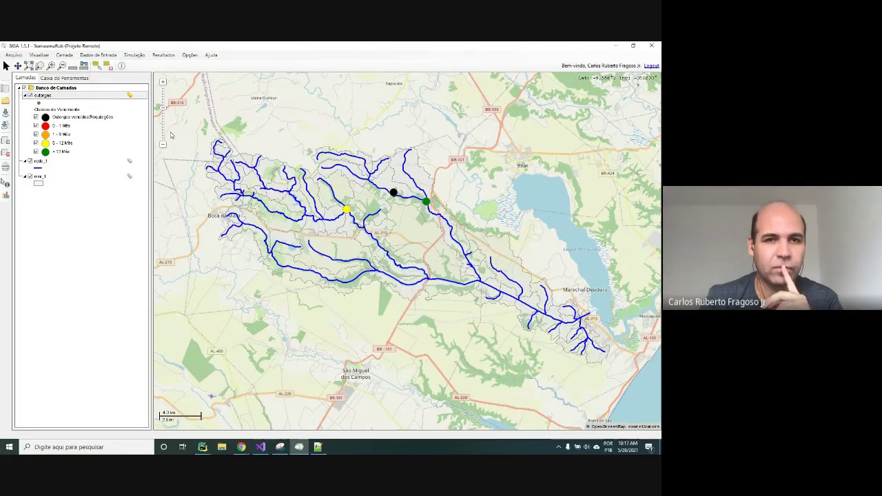
pyautogui.click(214, 198)
pyautogui.click(204, 159)
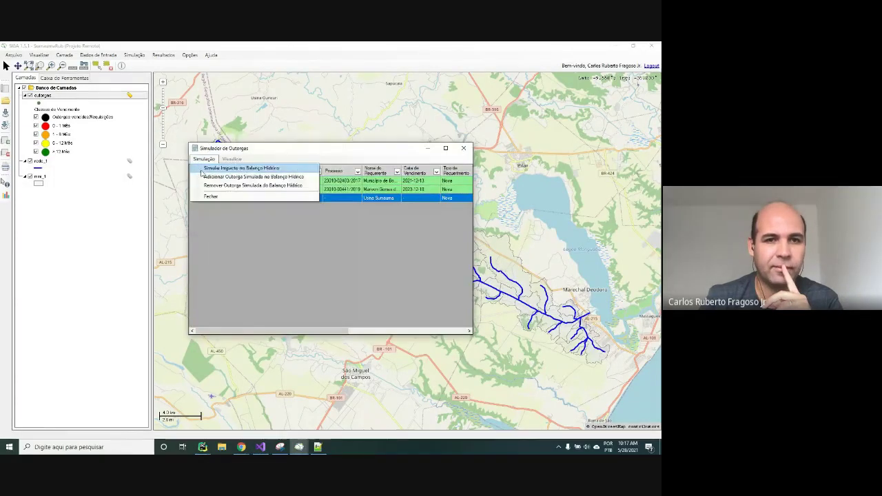
pyautogui.hotkey('alt', 'Tab')
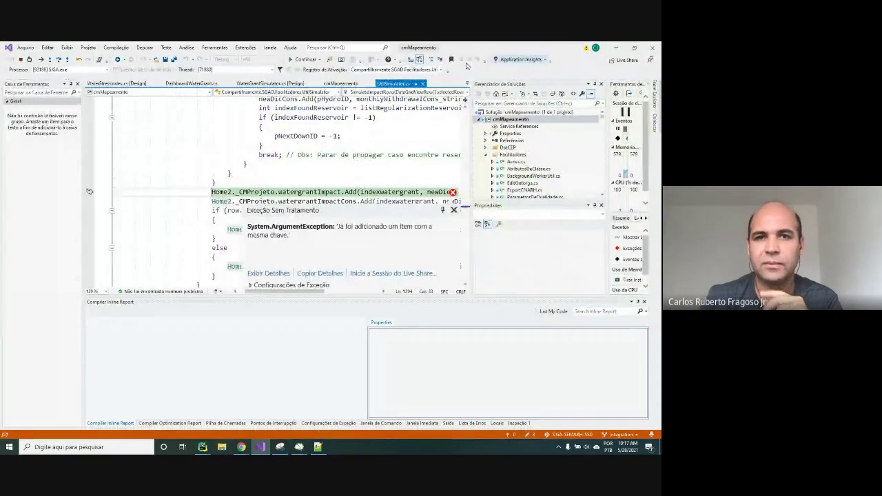
# - Stop the crashed debug session, rebuild, and add line 20 '- bugs' to the meeting notes
pyautogui.click(21, 59)
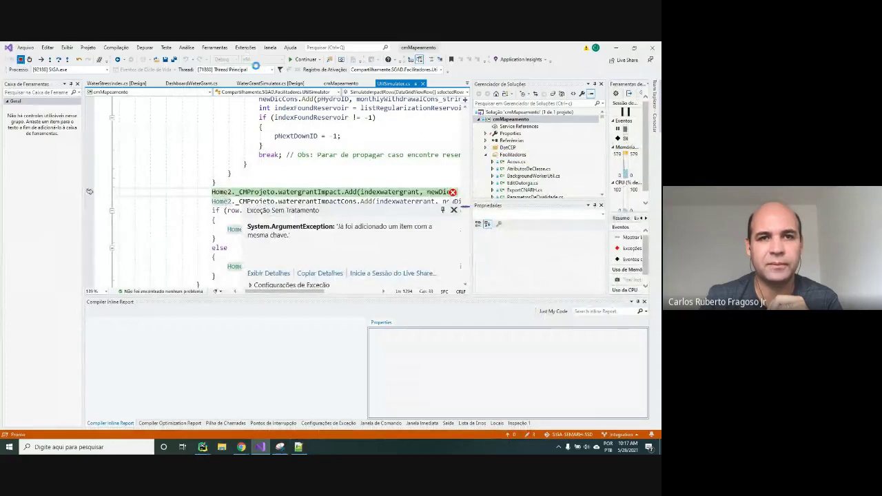
pyautogui.click(198, 60)
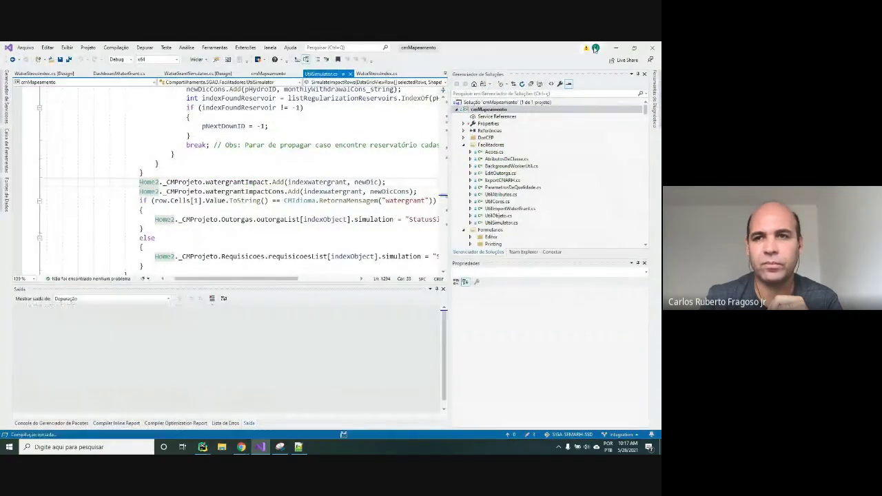
pyautogui.hotkey('alt', 'Tab')
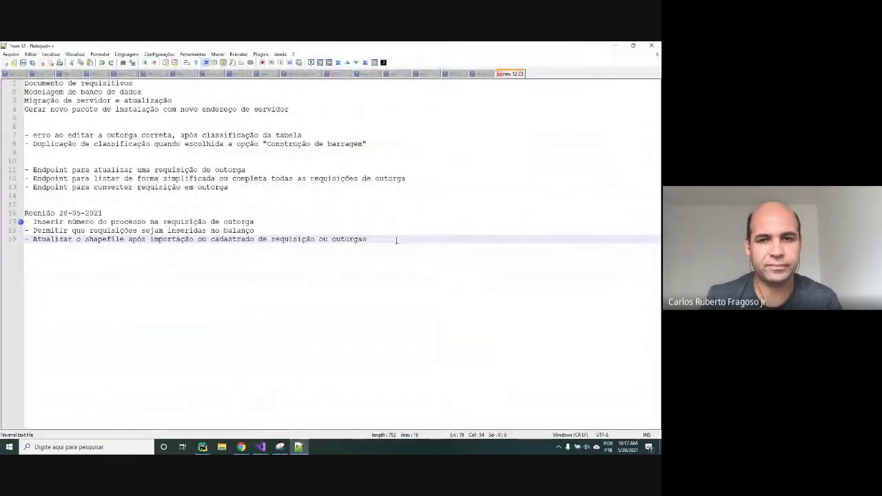
pyautogui.press('Return')
pyautogui.write('- bugs')
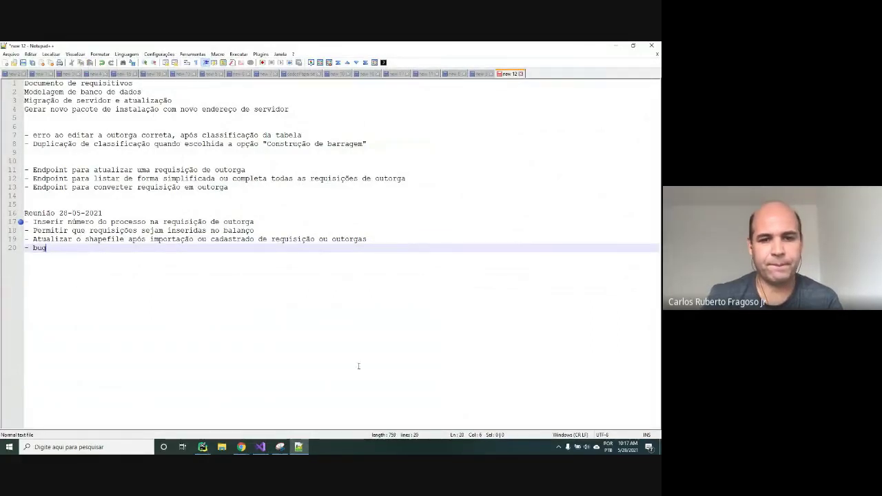
# - Log in to SIGA with the user's credentials
pyautogui.click(266, 448)
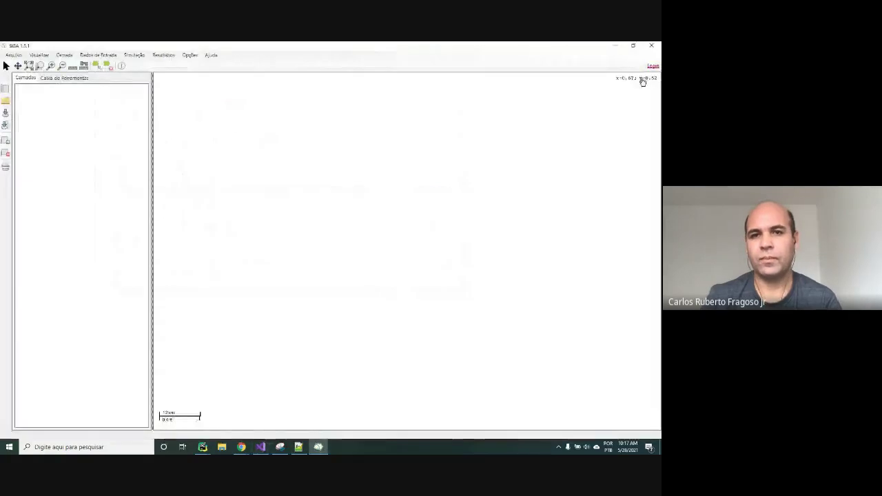
pyautogui.click(653, 65)
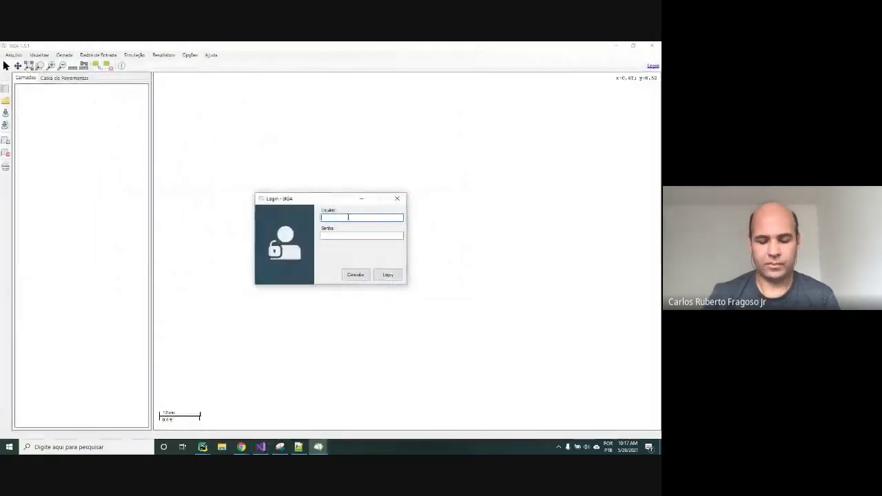
pyautogui.write('ruberto')
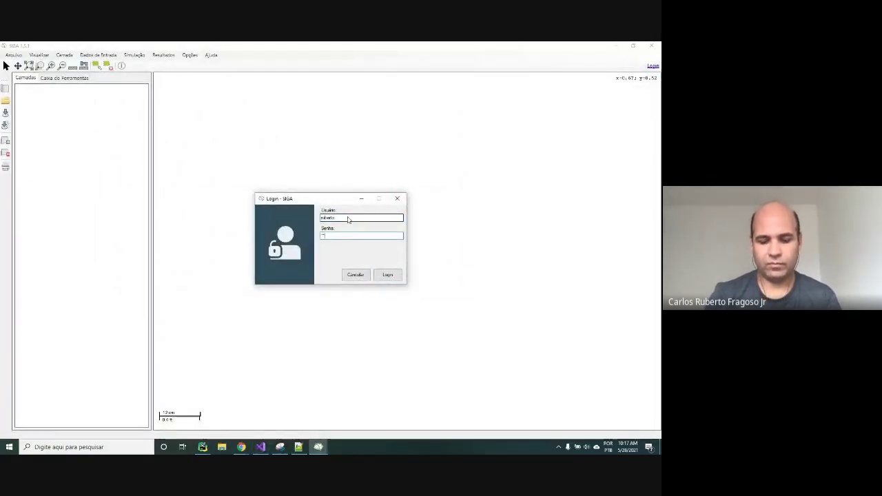
pyautogui.write('******')
pyautogui.press('Return')
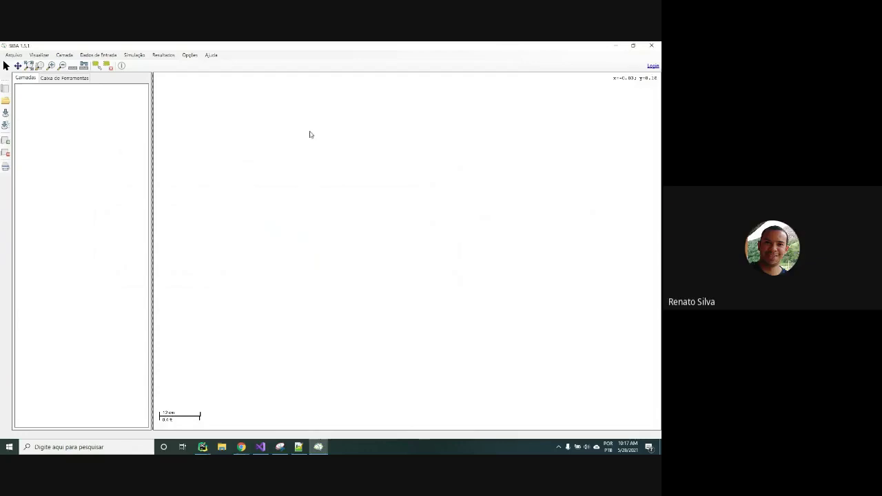
# - Open the remote project SumaumaRub from the server
pyautogui.click(14, 55)
pyautogui.click(42, 111)
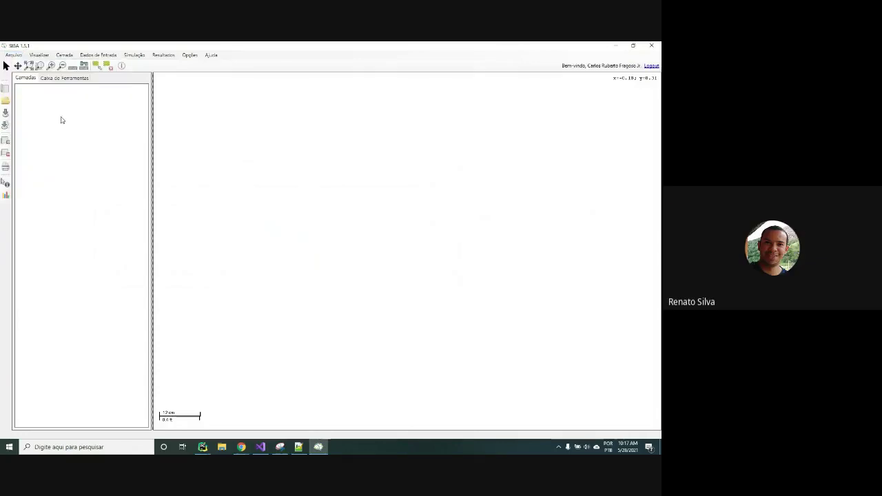
pyautogui.click(253, 215)
pyautogui.click(407, 288)
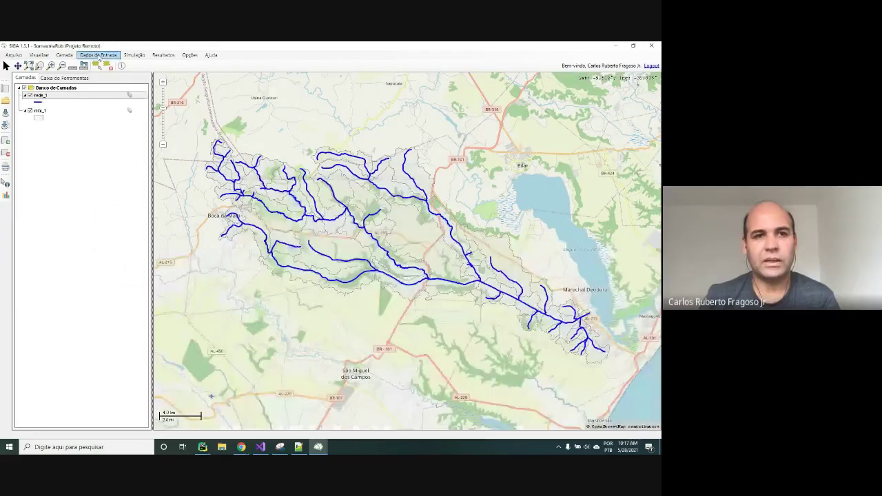
# - In the Gerenciador de Outorgas, import only the first two selected grants
pyautogui.click(98, 55)
pyautogui.moveTo(121, 74)
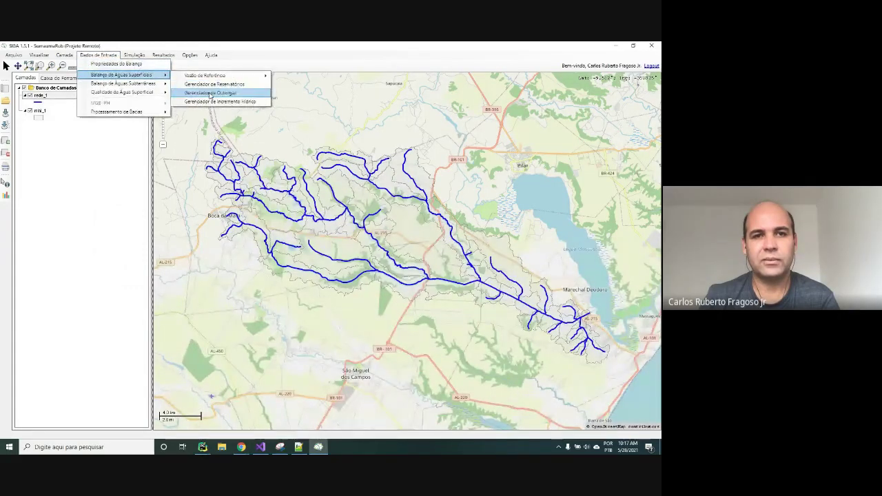
pyautogui.click(210, 93)
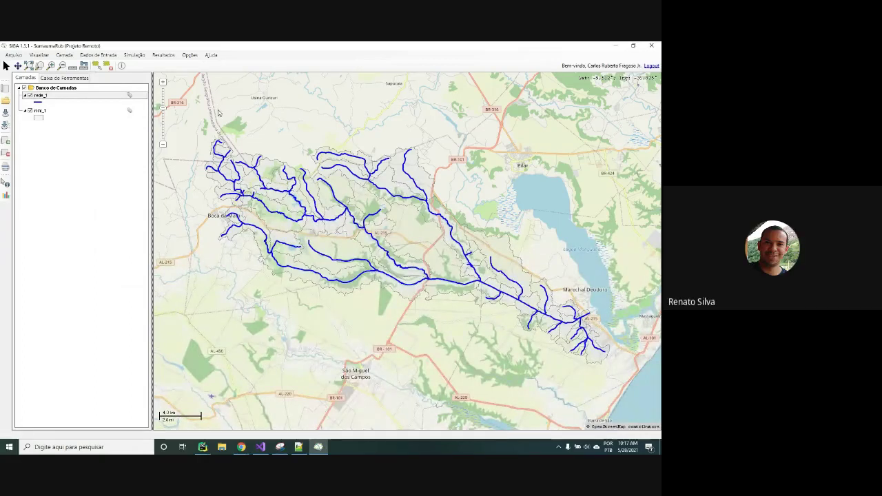
pyautogui.click(176, 158)
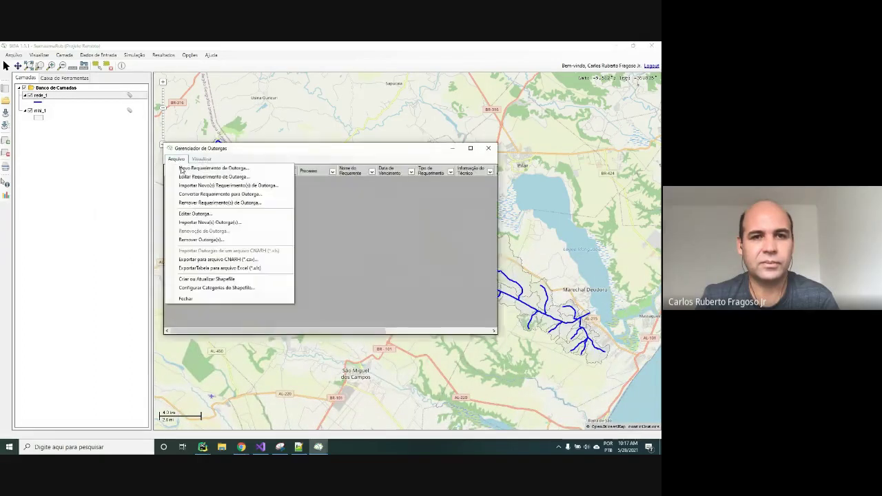
pyautogui.click(194, 224)
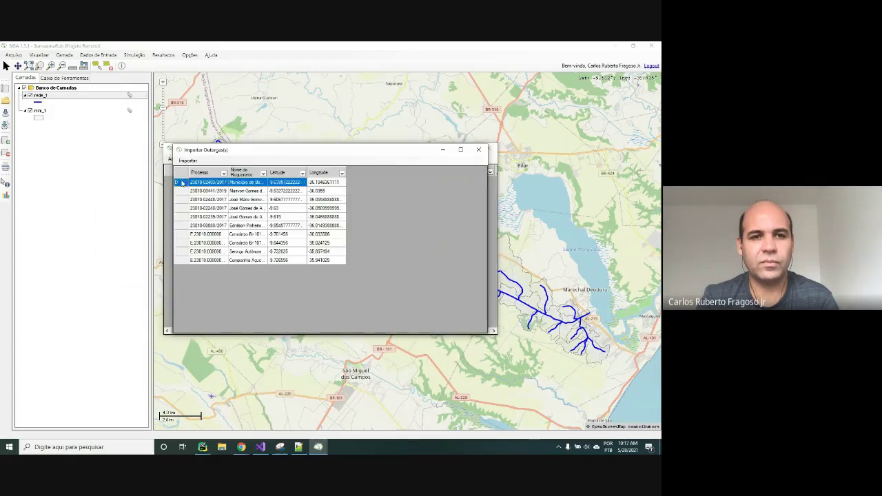
pyautogui.moveTo(181, 182); pyautogui.dragTo(181, 191)
pyautogui.click(188, 160)
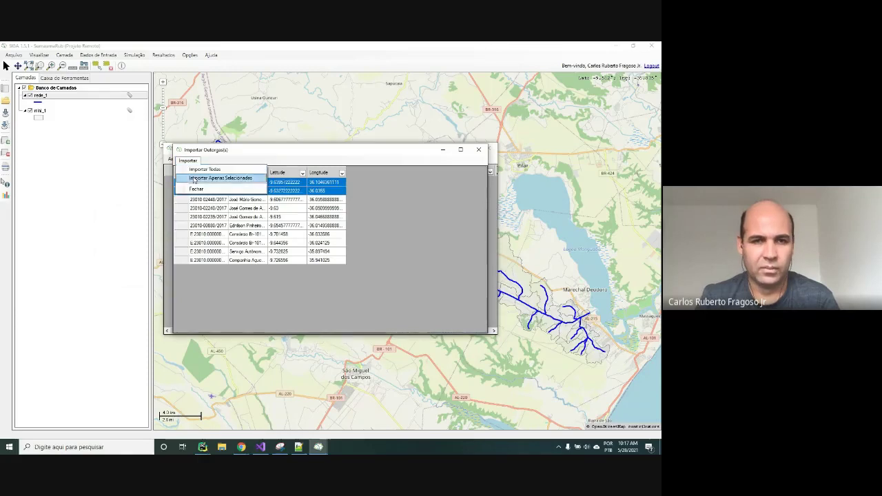
pyautogui.click(207, 178)
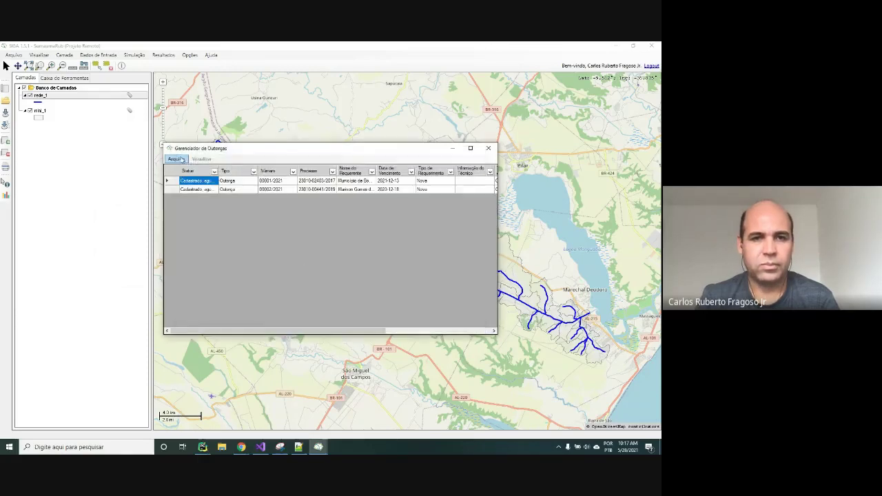
# - Import the selected pending grant request, then close the grant manager
pyautogui.click(176, 159)
pyautogui.click(182, 187)
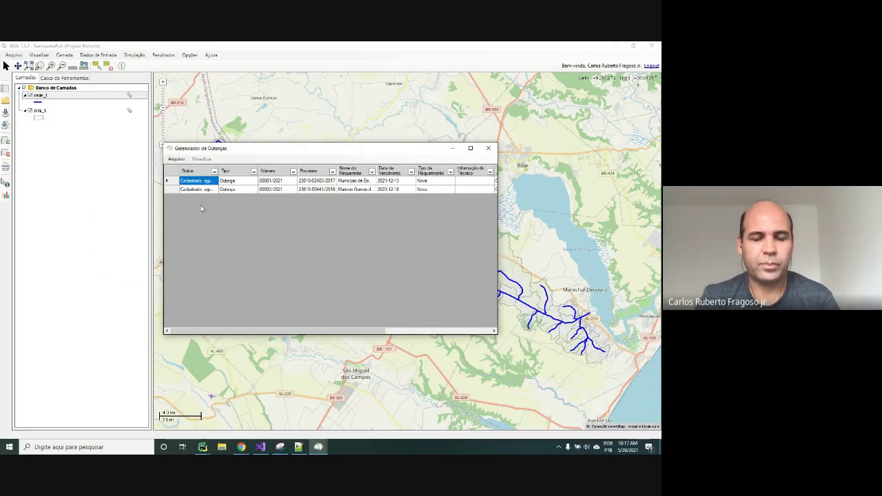
pyautogui.click(203, 160)
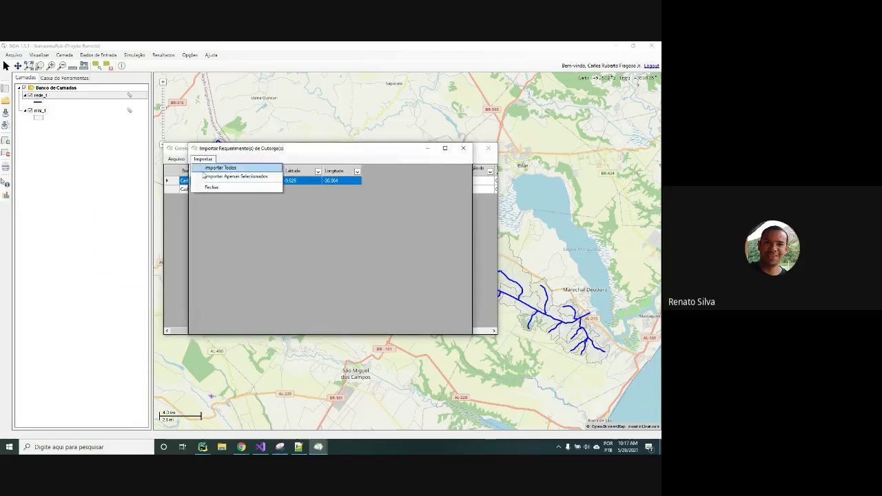
pyautogui.click(204, 176)
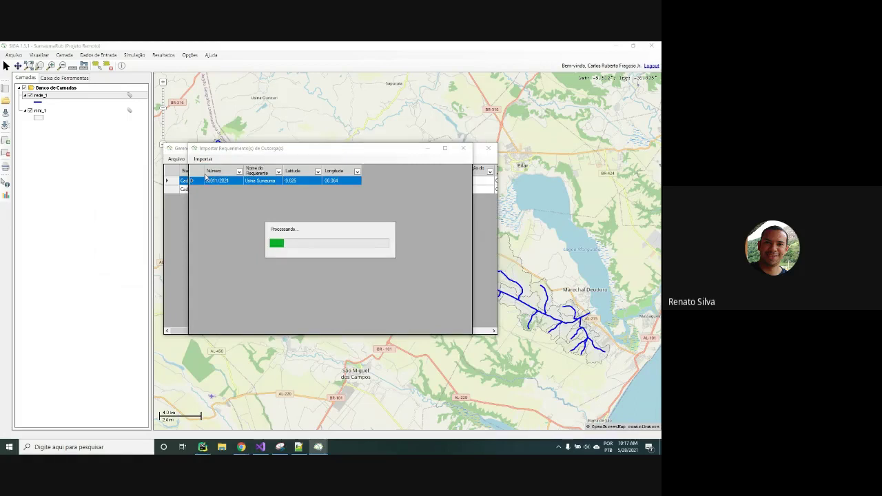
pyautogui.click(488, 148)
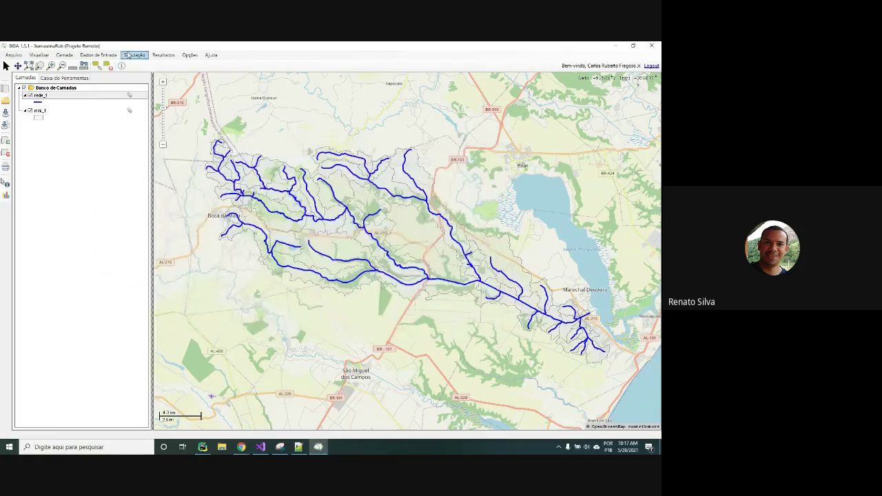
# - In the Simulador de Outorgas, simulate both grants and add them to the water balance
pyautogui.click(128, 55)
pyautogui.click(263, 76)
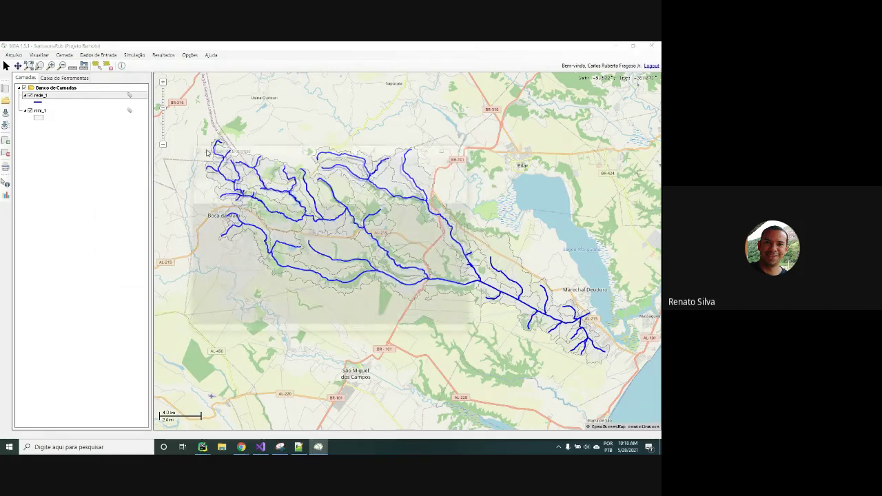
pyautogui.keyDown('shift'); pyautogui.click(198, 190); pyautogui.keyUp('shift')
pyautogui.click(203, 158)
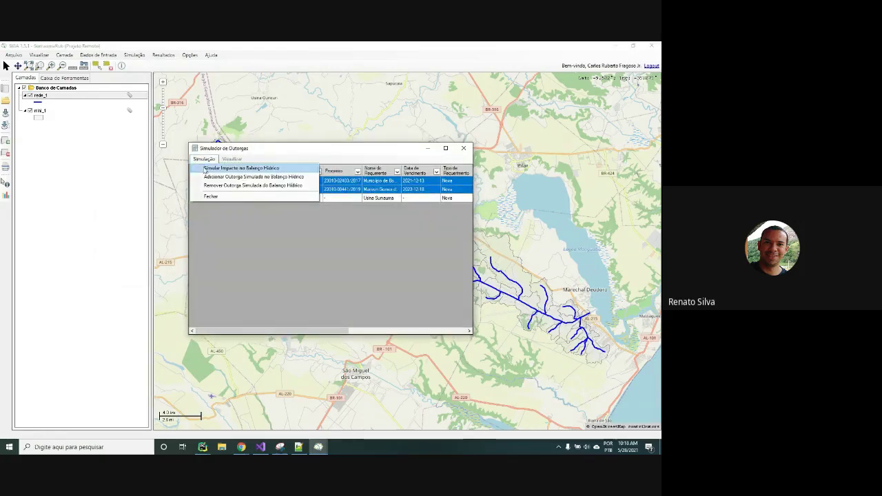
pyautogui.click(207, 167)
pyautogui.click(203, 158)
pyautogui.click(203, 158)
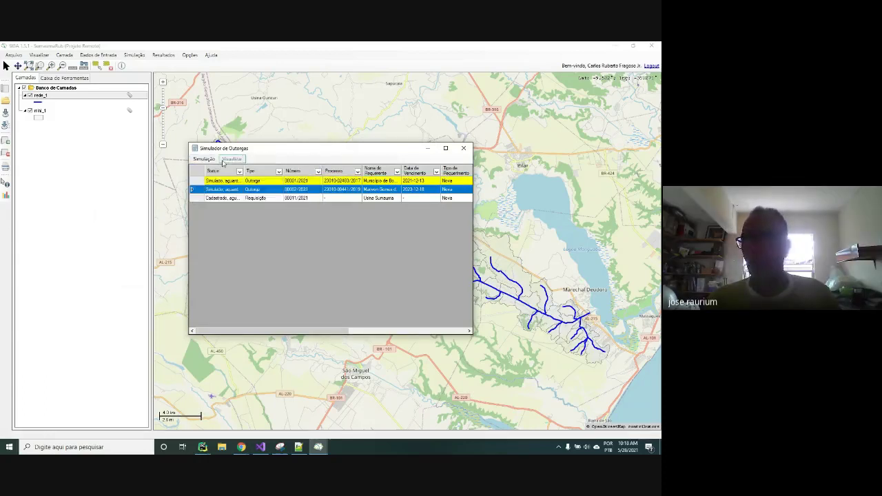
pyautogui.click(203, 159)
pyautogui.click(195, 181)
pyautogui.keyDown('shift'); pyautogui.click(195, 181); pyautogui.keyUp('shift')
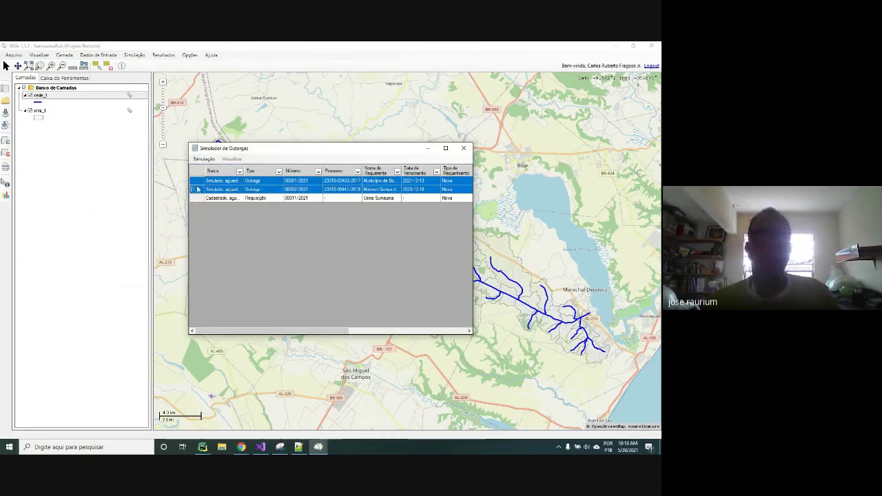
pyautogui.click(203, 158)
pyautogui.click(204, 177)
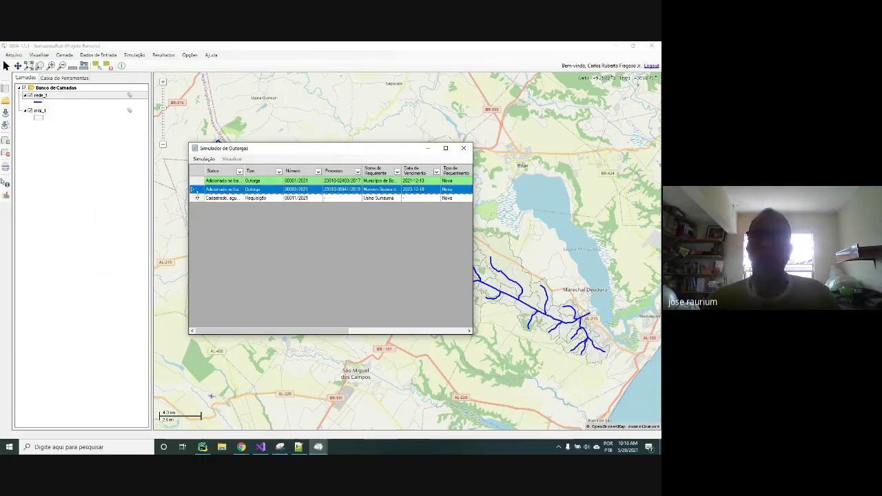
# - Simulate the pending request, then close the grant simulator
pyautogui.click(193, 198)
pyautogui.click(204, 159)
pyautogui.click(204, 167)
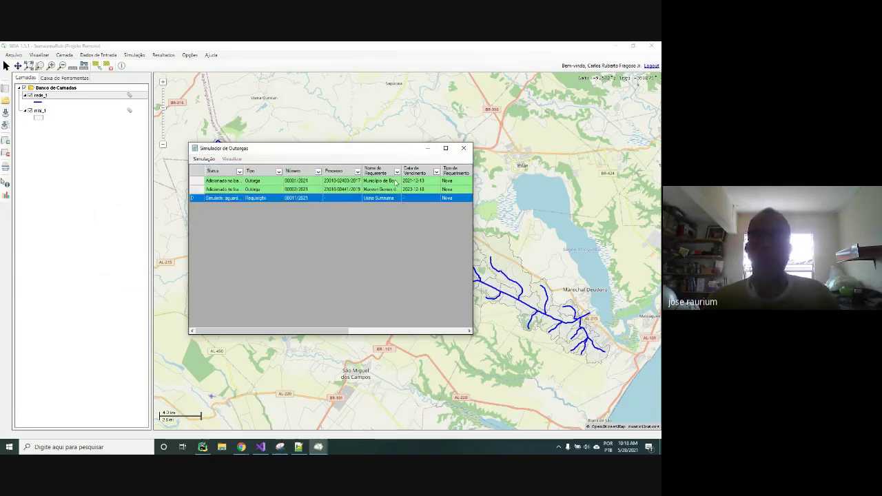
pyautogui.click(463, 149)
pyautogui.click(163, 55)
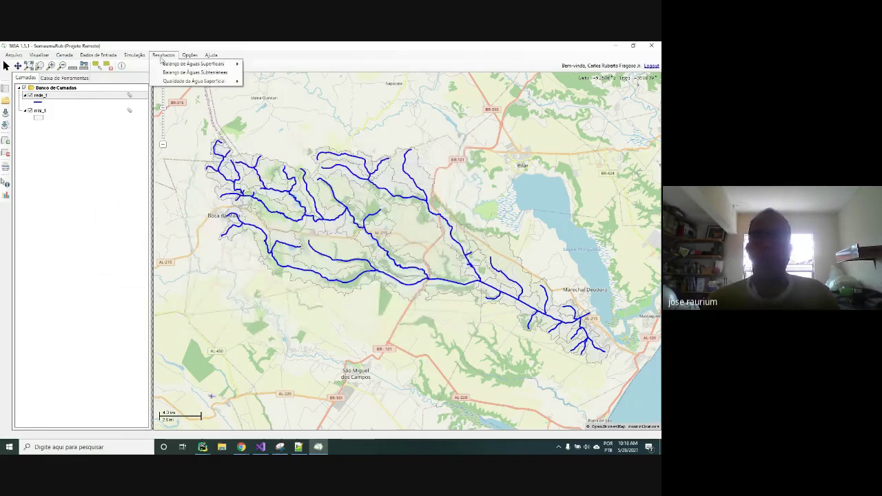
# - Open and close the water-commitment map settings
pyautogui.moveTo(165, 63)
pyautogui.click(288, 86)
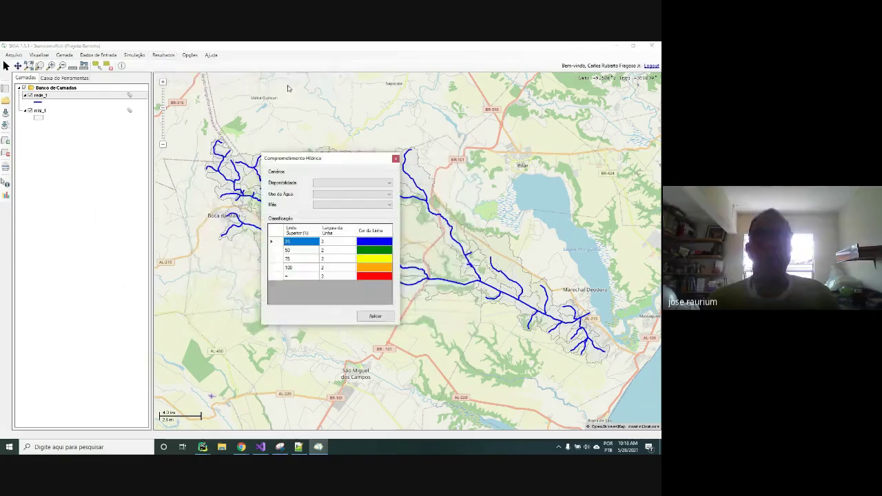
pyautogui.click(396, 158)
# - Create the grants shapefile named 'nutorgas' from the grant manager, then close it
pyautogui.click(98, 56)
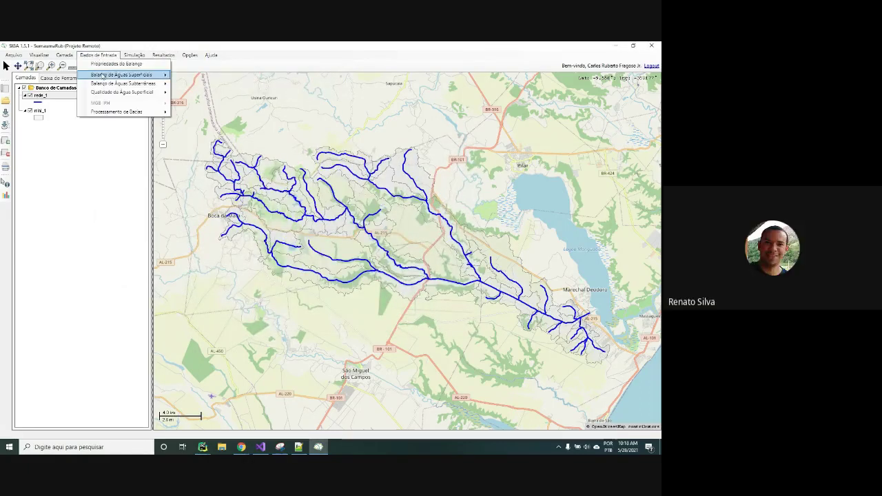
pyautogui.moveTo(102, 75)
pyautogui.click(184, 95)
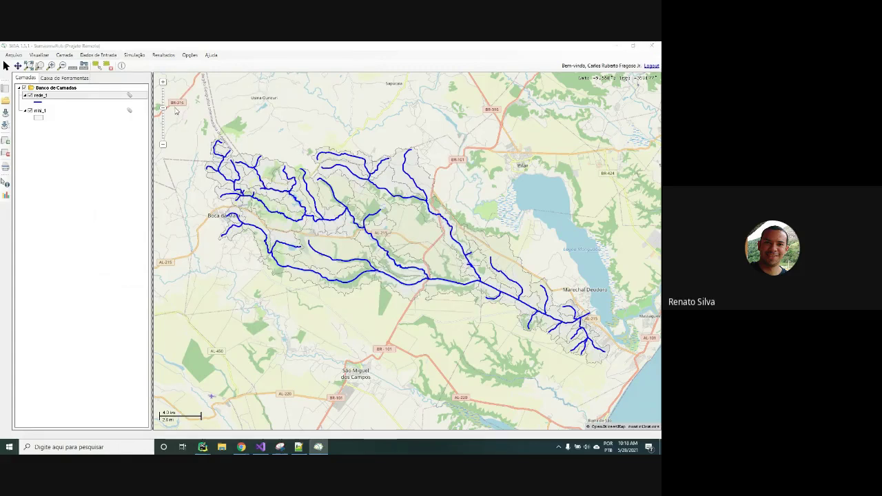
pyautogui.click(177, 158)
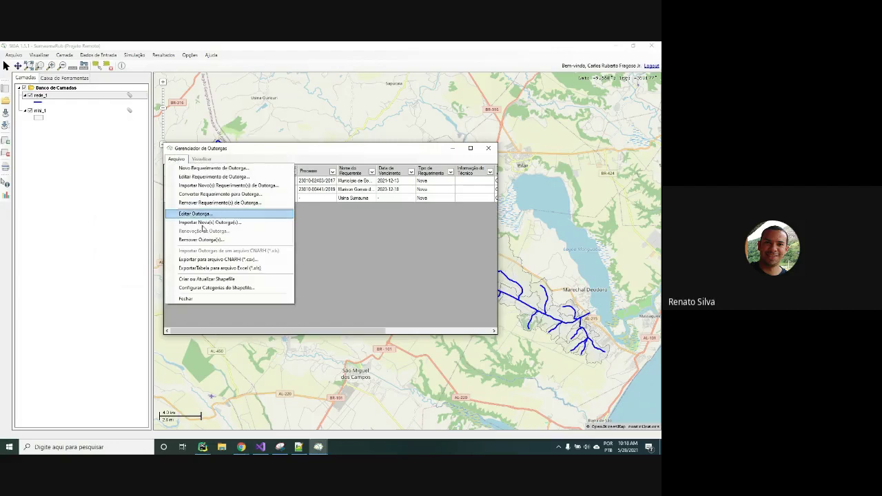
pyautogui.click(207, 279)
pyautogui.write('nut')
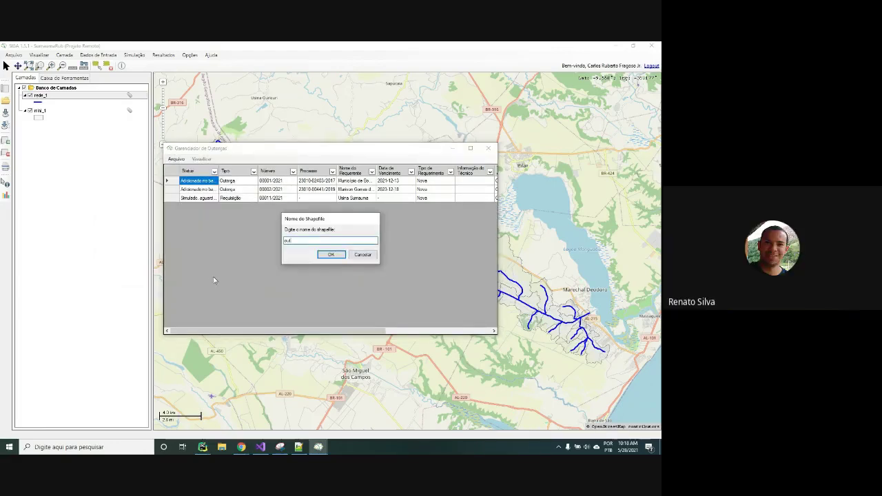
pyautogui.write('orgas')
pyautogui.press('Return')
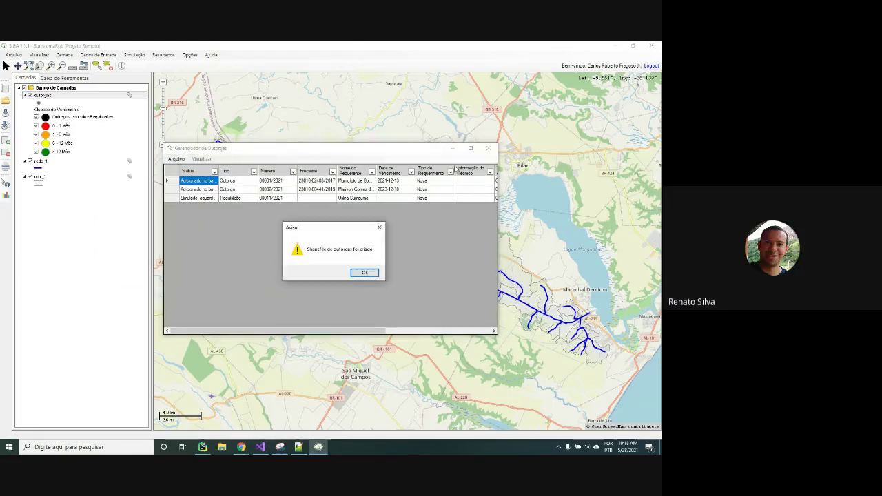
pyautogui.click(365, 274)
pyautogui.click(488, 148)
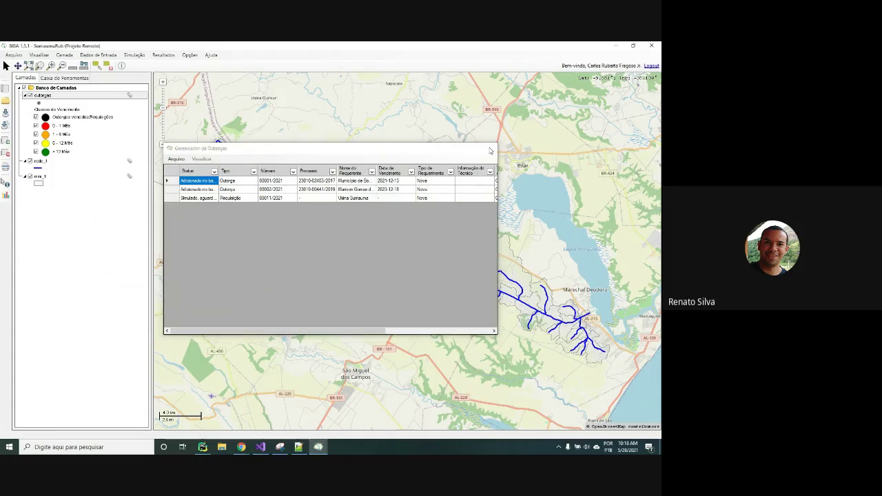
pyautogui.click(163, 55)
# - Apply the water-commitment map with Q90, Todos os Usos and Janeiro
pyautogui.moveTo(176, 64)
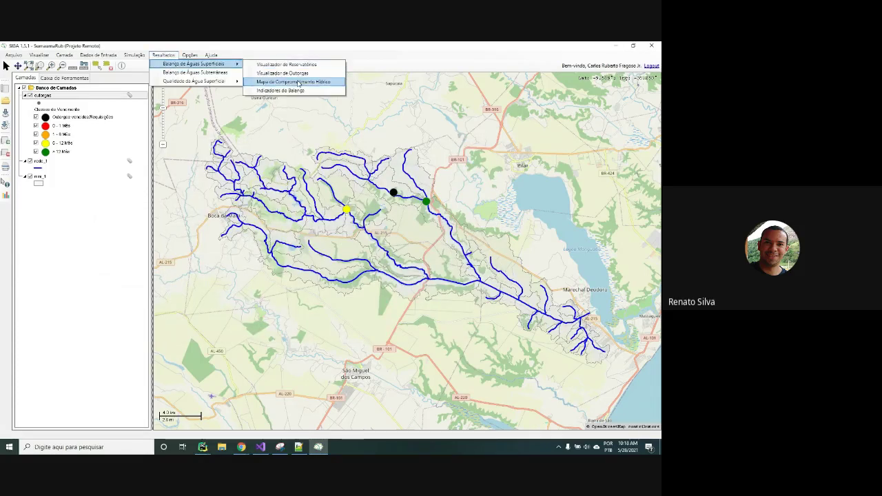
pyautogui.click(297, 82)
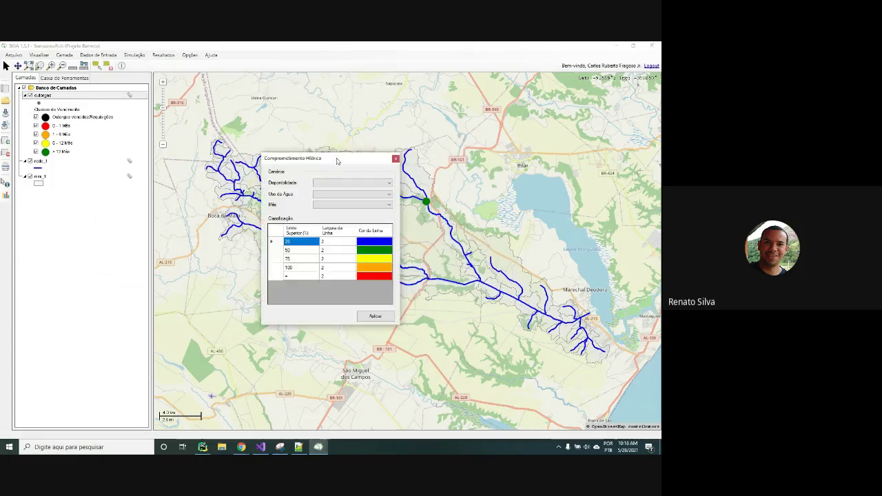
pyautogui.moveTo(337, 161); pyautogui.dragTo(87, 207)
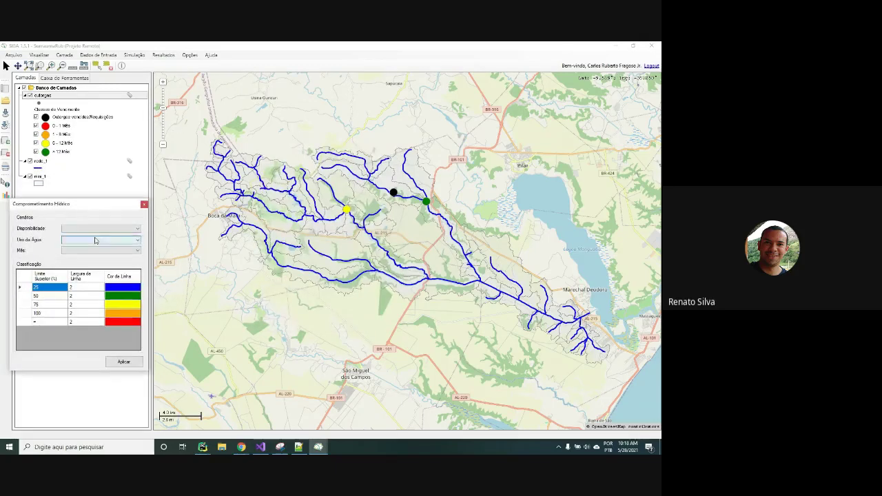
pyautogui.click(130, 229)
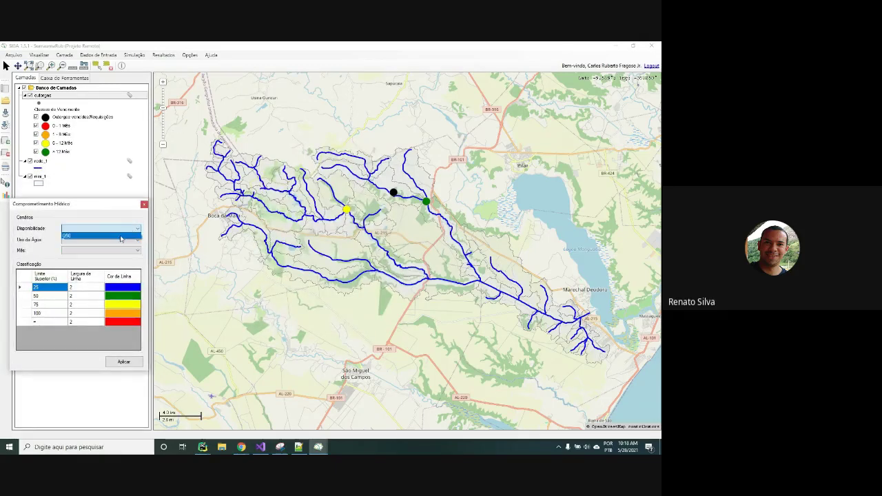
pyautogui.click(126, 240)
pyautogui.click(127, 240)
pyautogui.click(105, 293)
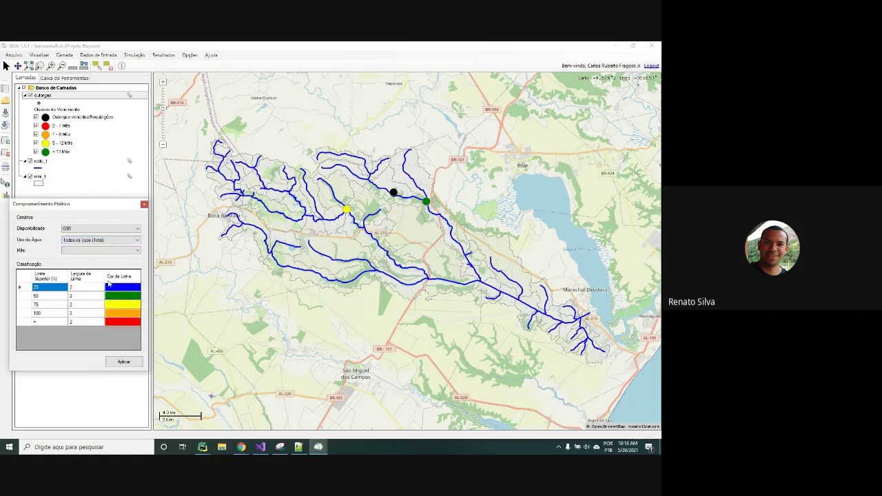
pyautogui.click(97, 251)
pyautogui.click(96, 258)
pyautogui.click(120, 363)
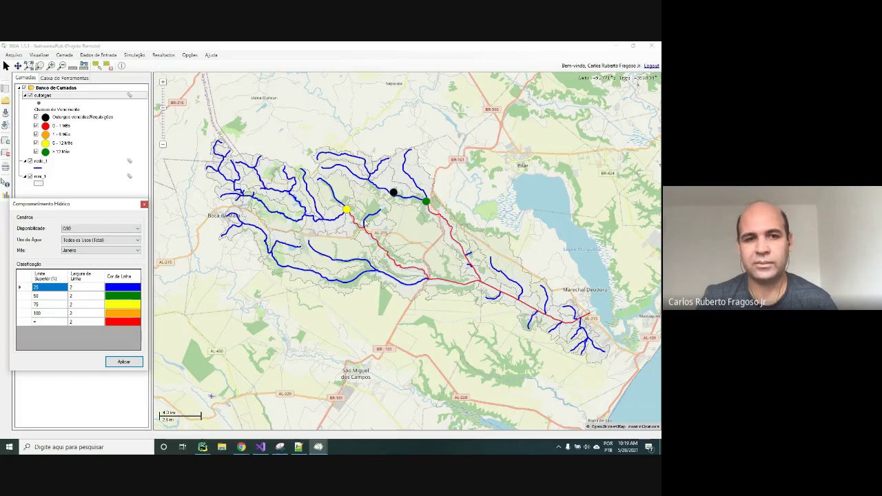
# - Switch the commitment month to Junho, apply it, and close the settings
pyautogui.click(124, 250)
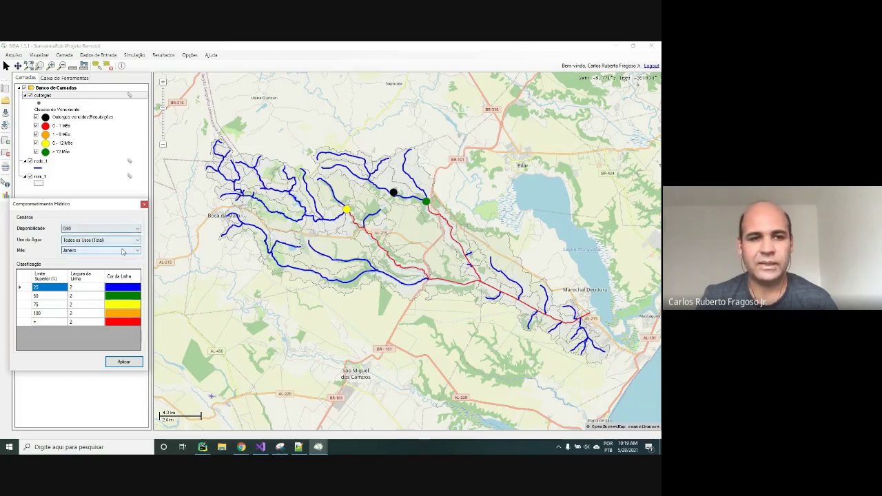
pyautogui.click(107, 309)
pyautogui.click(124, 362)
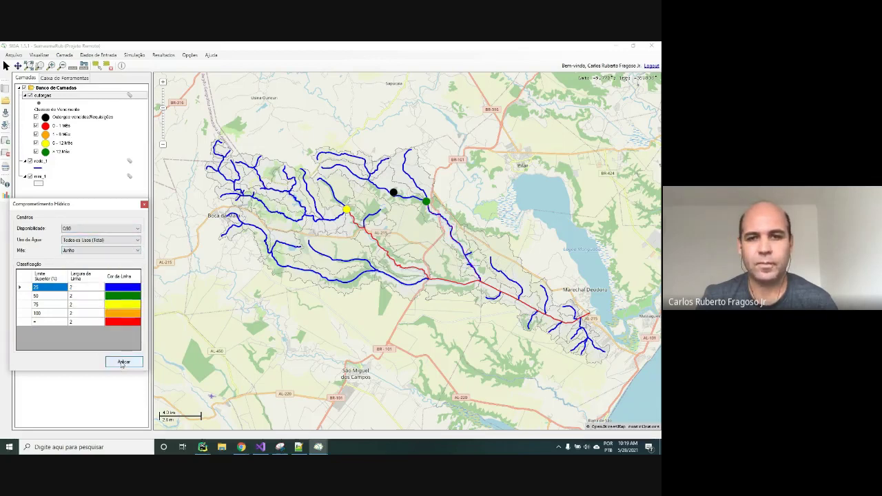
pyautogui.click(144, 205)
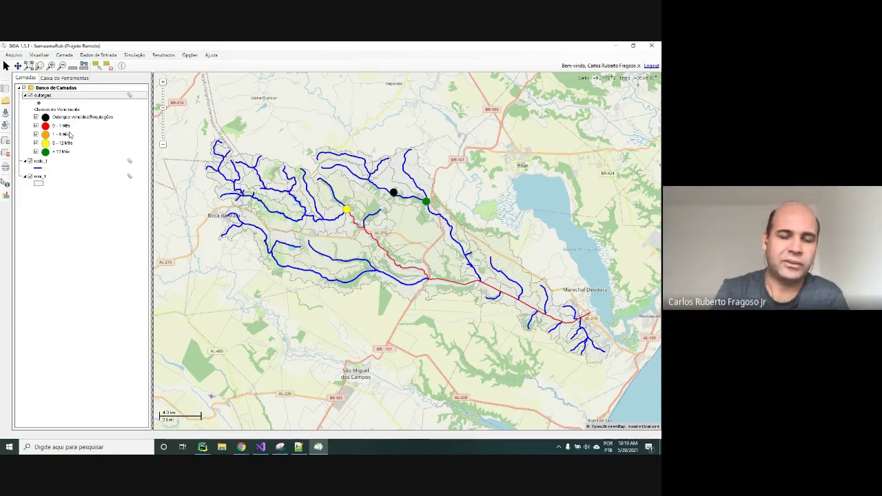
pyautogui.click(5, 185)
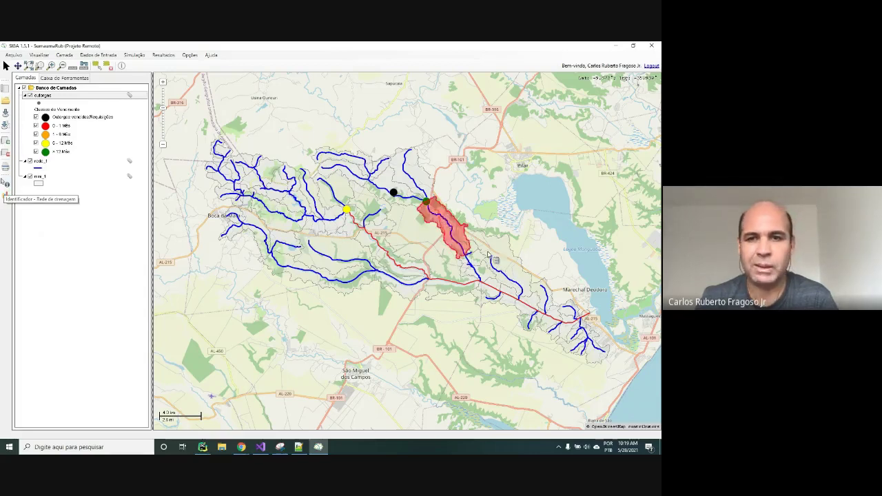
pyautogui.click(456, 238)
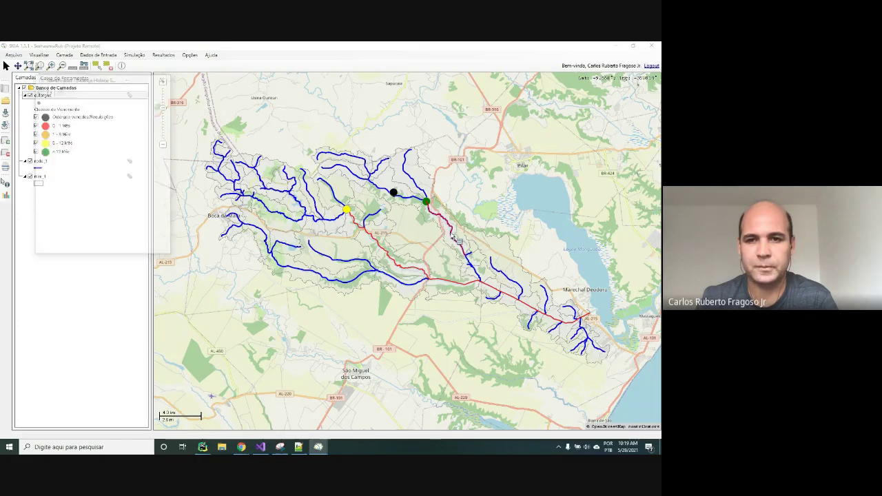
pyautogui.click(39, 144)
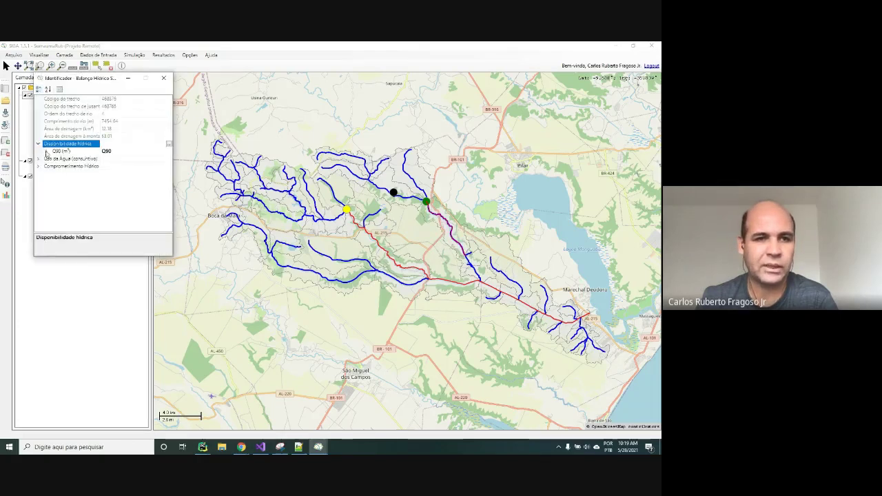
pyautogui.click(46, 151)
pyautogui.click(40, 145)
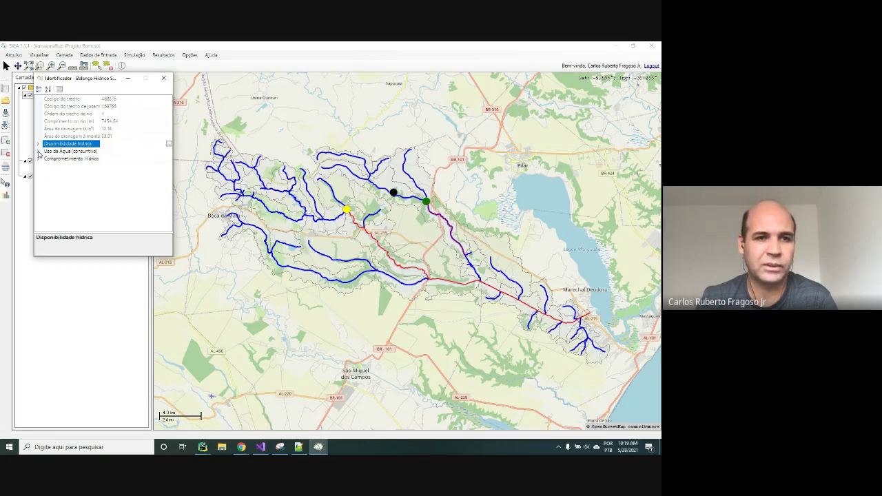
pyautogui.click(38, 152)
pyautogui.click(46, 167)
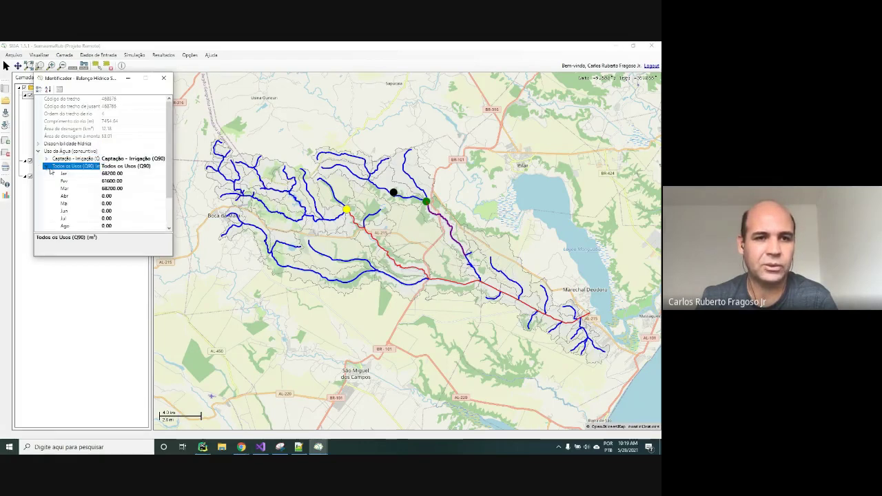
pyautogui.scroll(-2, 127, 193)
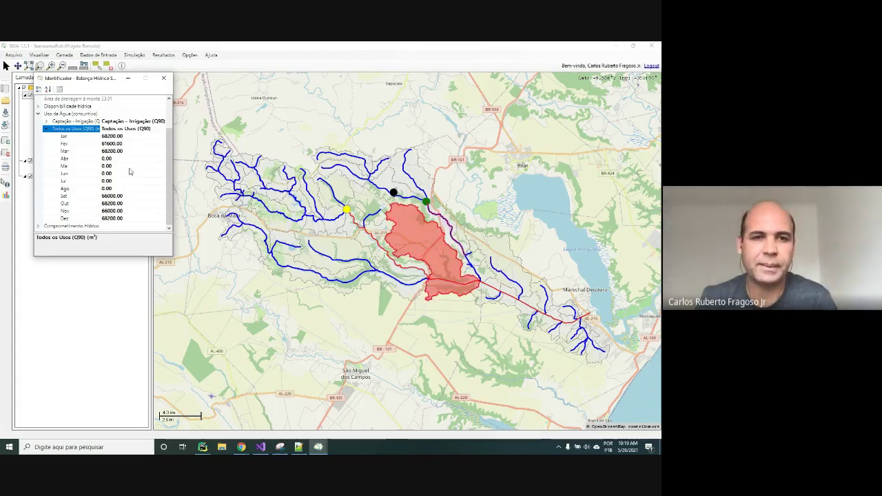
pyautogui.click(411, 200)
pyautogui.click(47, 160)
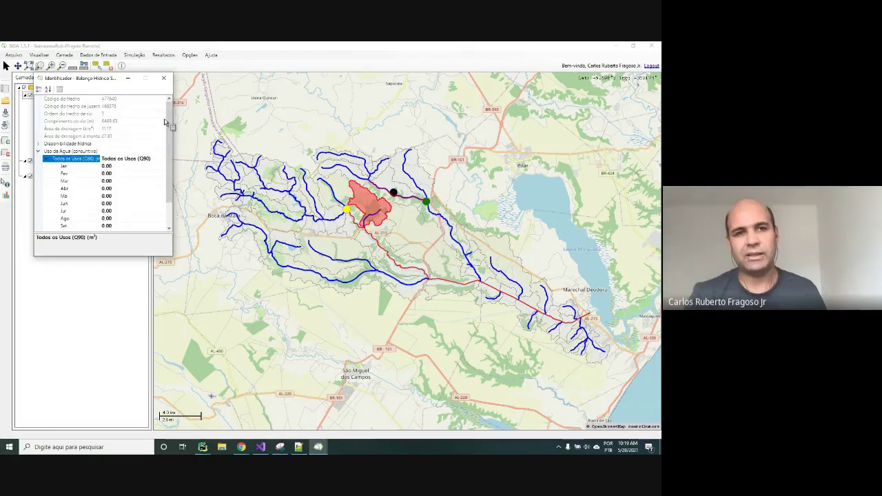
pyautogui.click(164, 79)
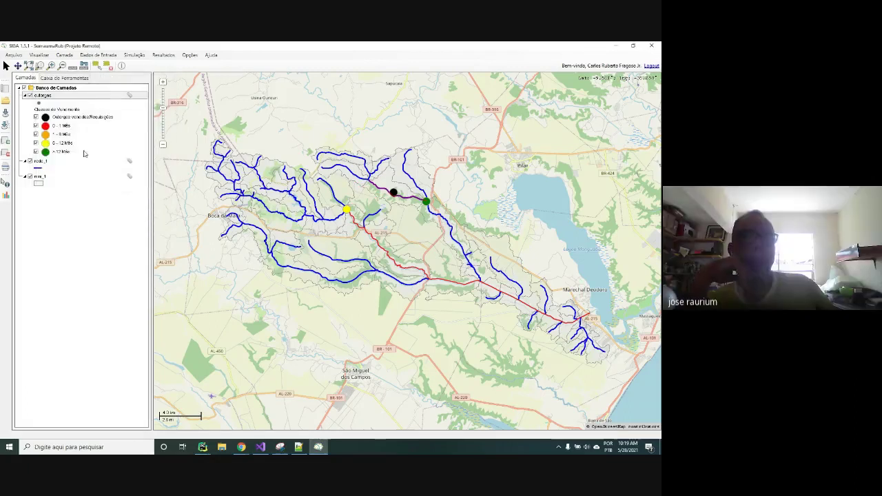
pyautogui.click(179, 138)
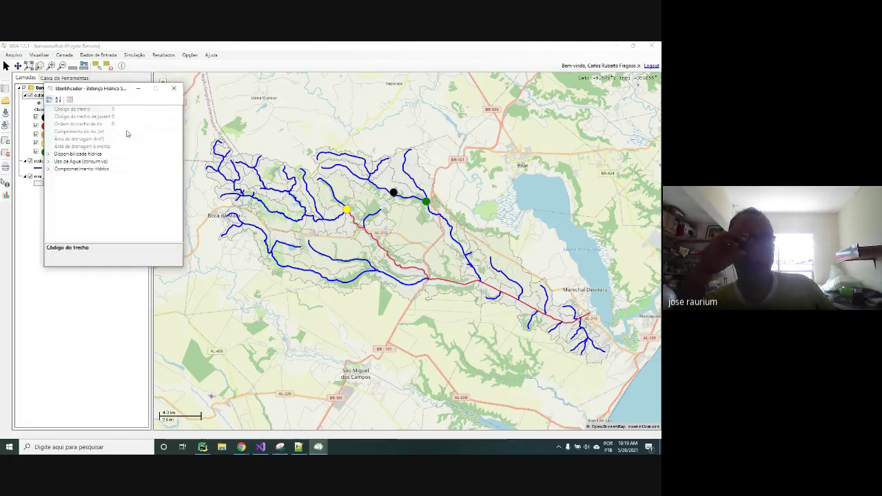
pyautogui.click(173, 87)
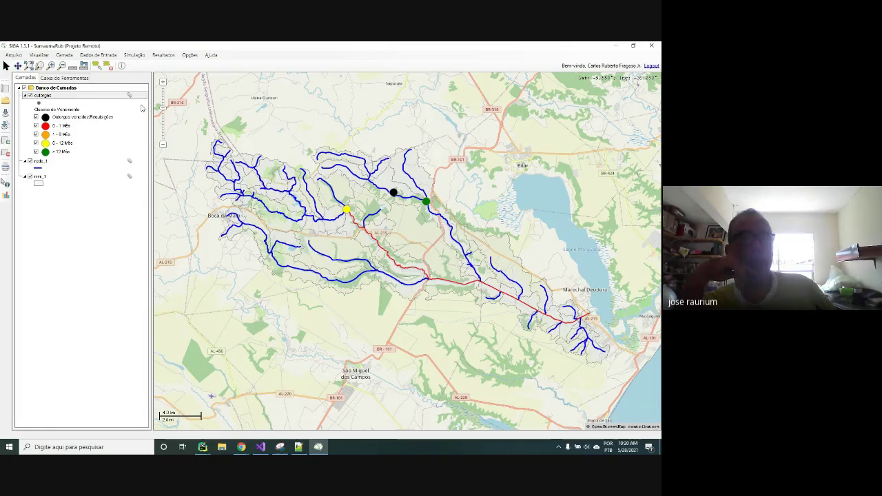
# - Select the first grant record in the grants manager, moving the window aside, then close it
pyautogui.click(98, 54)
pyautogui.moveTo(123, 75)
pyautogui.click(220, 94)
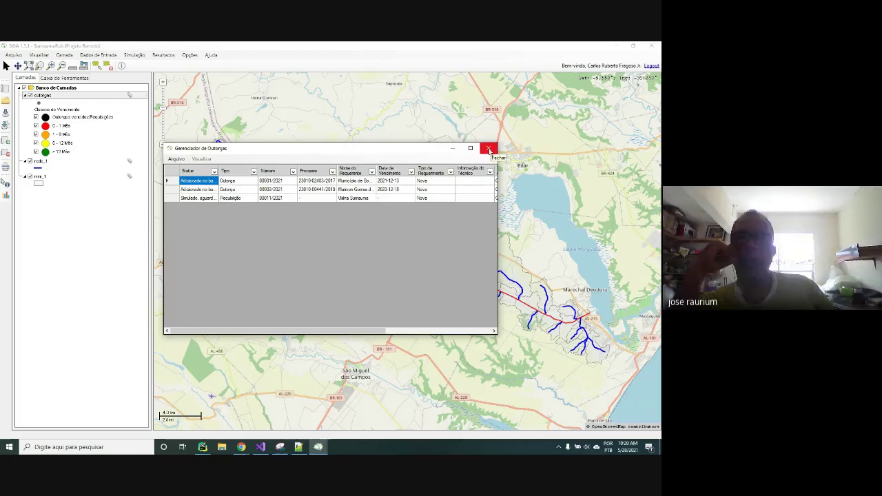
pyautogui.moveTo(408, 153); pyautogui.dragTo(187, 236)
pyautogui.click(111, 199)
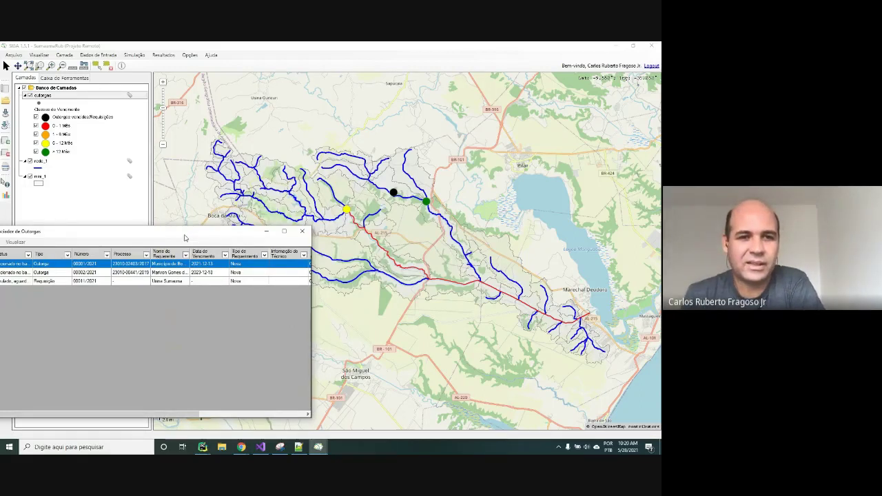
pyautogui.moveTo(184, 238); pyautogui.dragTo(221, 244)
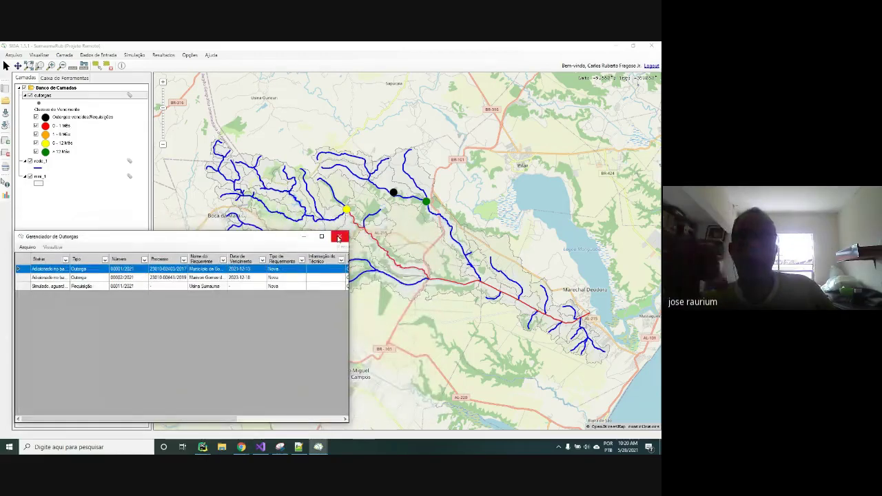
pyautogui.click(338, 239)
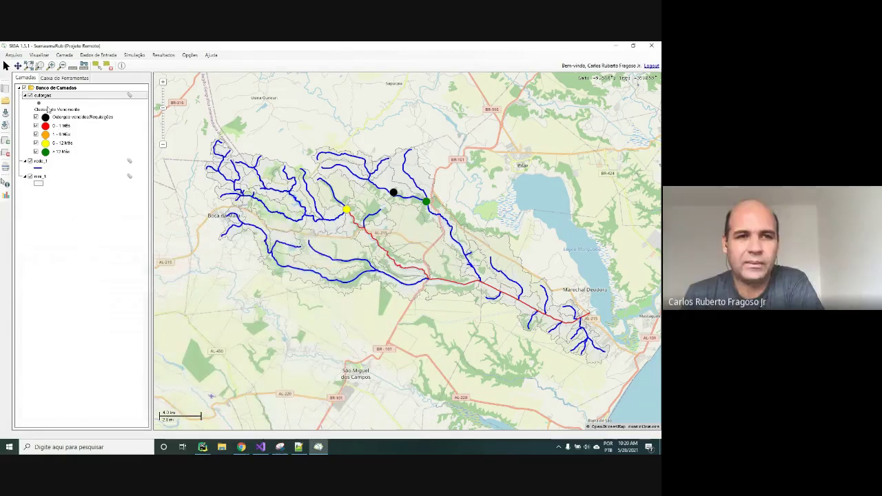
# - Browse the outorgas attribute table records, remove the selection, and close the table
pyautogui.rightClick(51, 98)
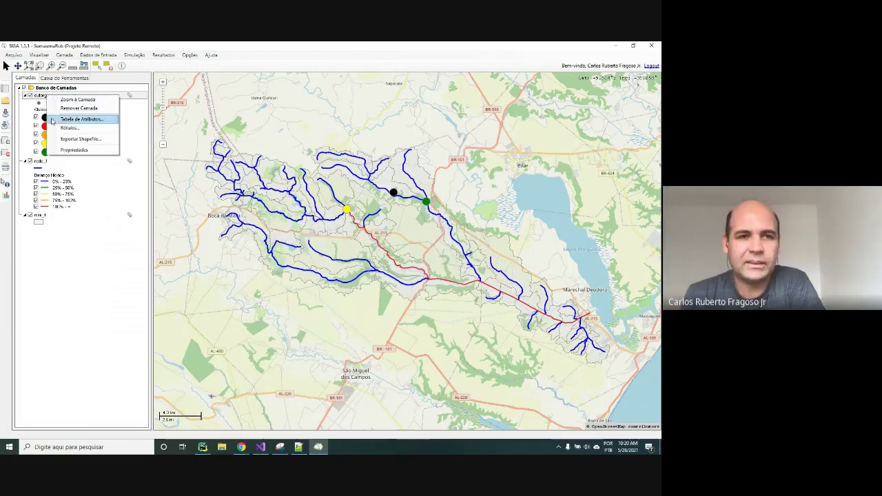
pyautogui.click(72, 120)
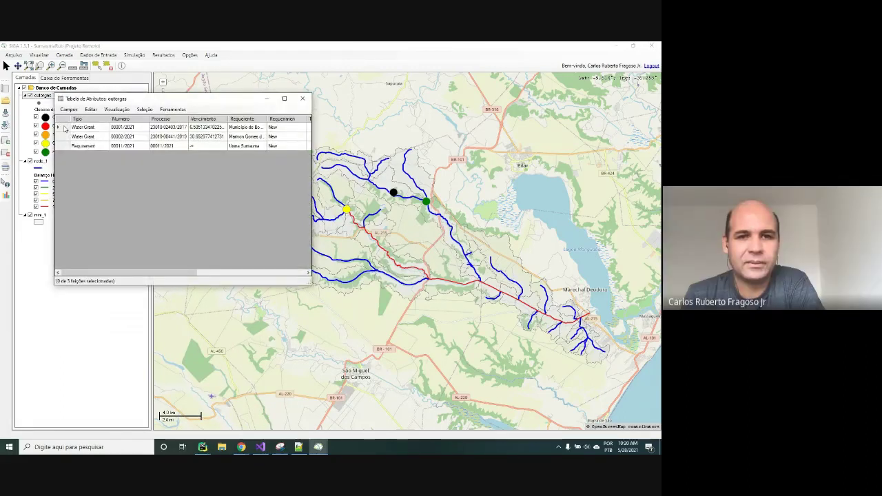
pyautogui.click(64, 127)
pyautogui.click(63, 137)
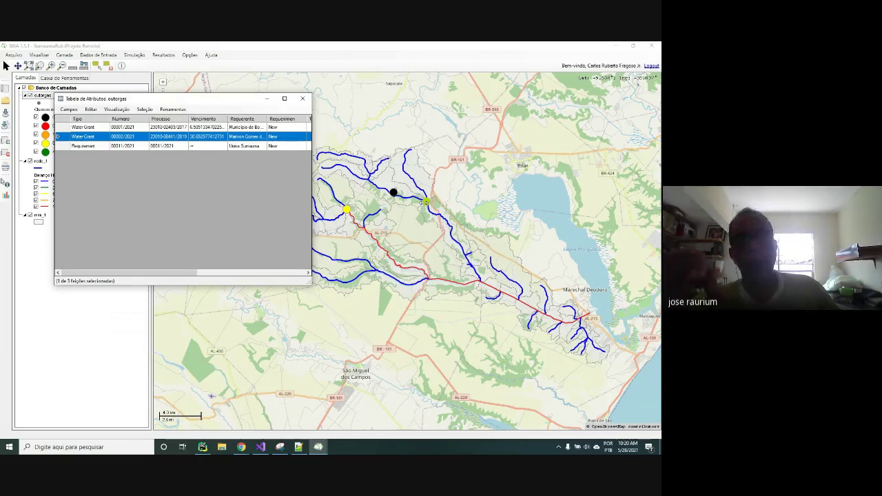
pyautogui.click(64, 146)
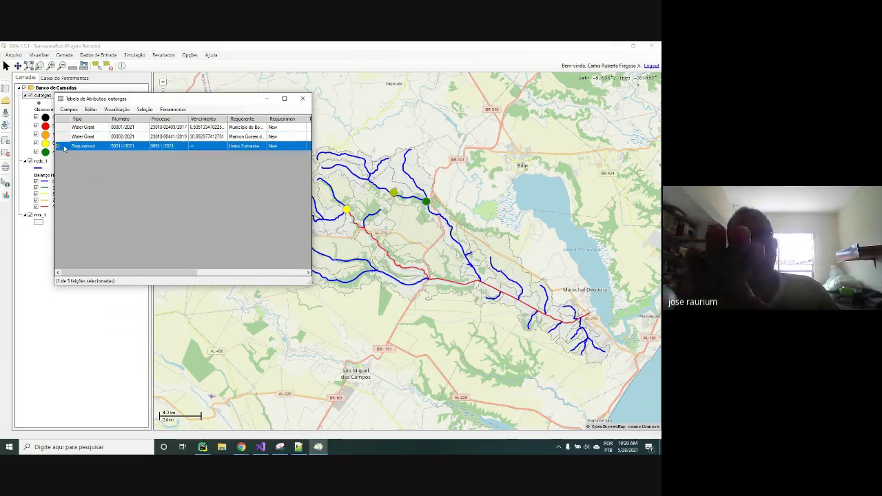
pyautogui.click(68, 137)
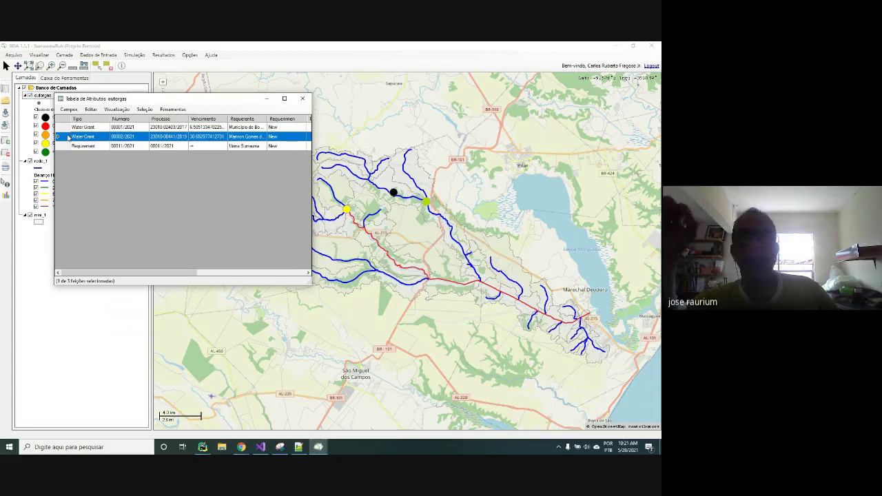
pyautogui.click(144, 109)
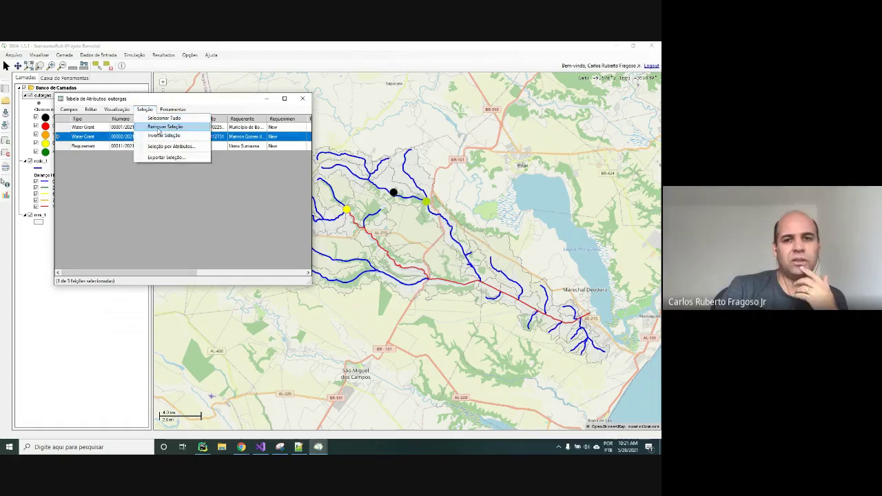
pyautogui.click(158, 129)
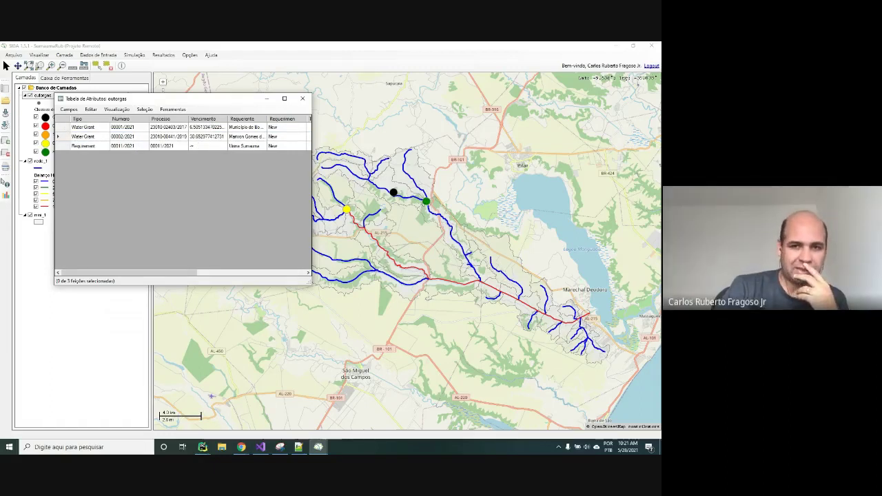
pyautogui.click(302, 99)
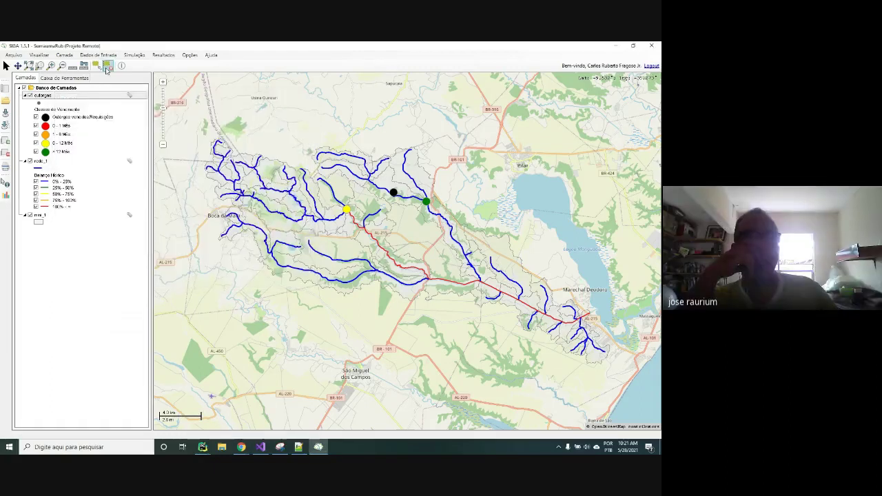
# - Open the grants manager, then switch to the Notepad++ meeting notes
pyautogui.click(98, 55)
pyautogui.moveTo(129, 75)
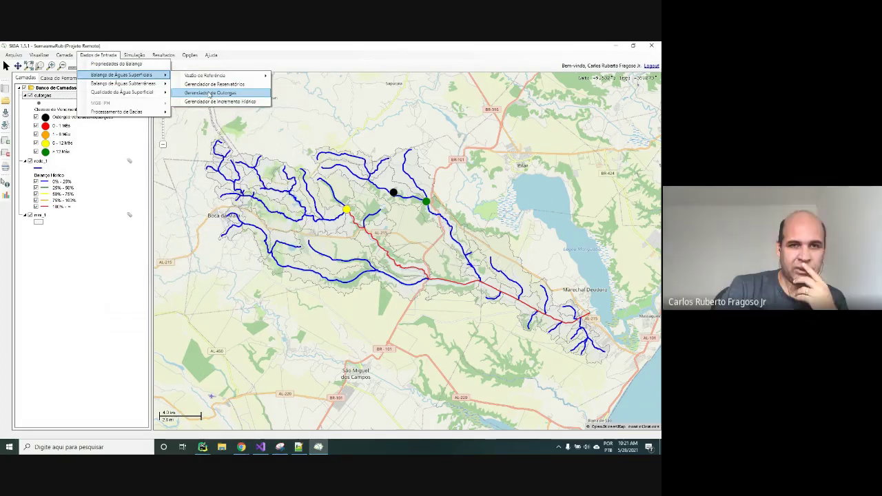
pyautogui.click(210, 93)
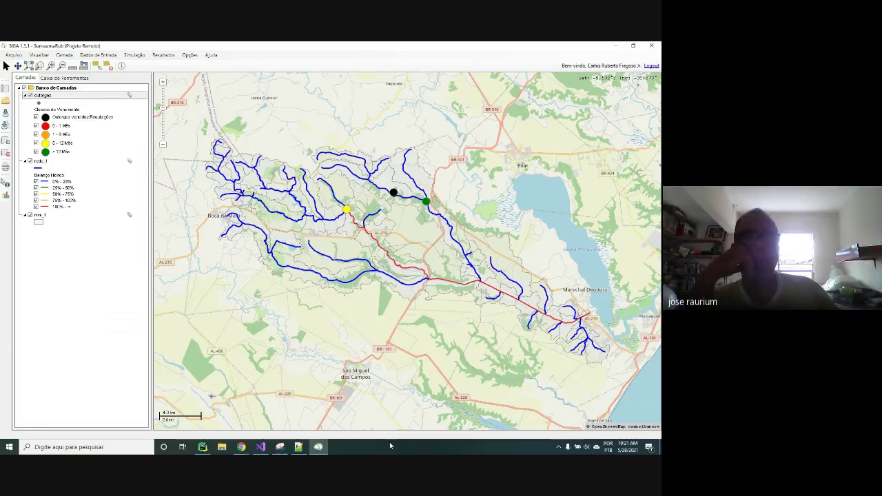
pyautogui.click(298, 446)
# - Write '- Selecionar outorga no shapefile no gerenciador de outorgas' on line 21, then minimize Notepad++
pyautogui.click(90, 254)
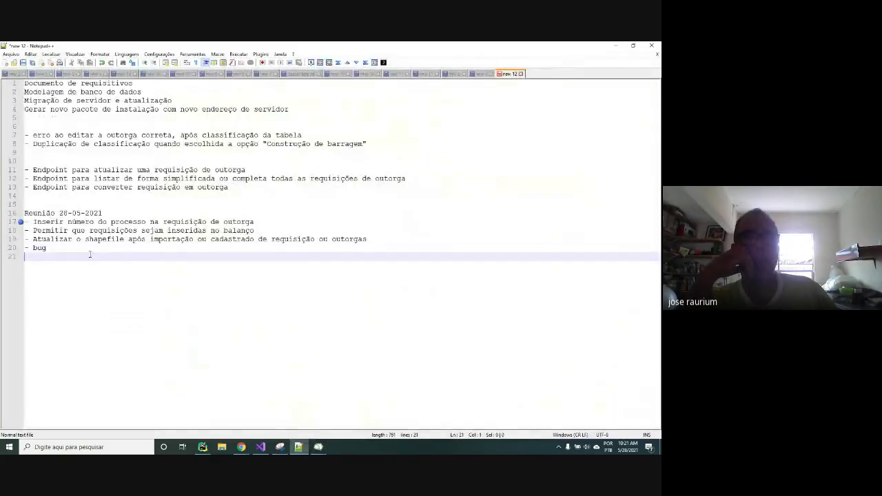
pyautogui.write('- Sele')
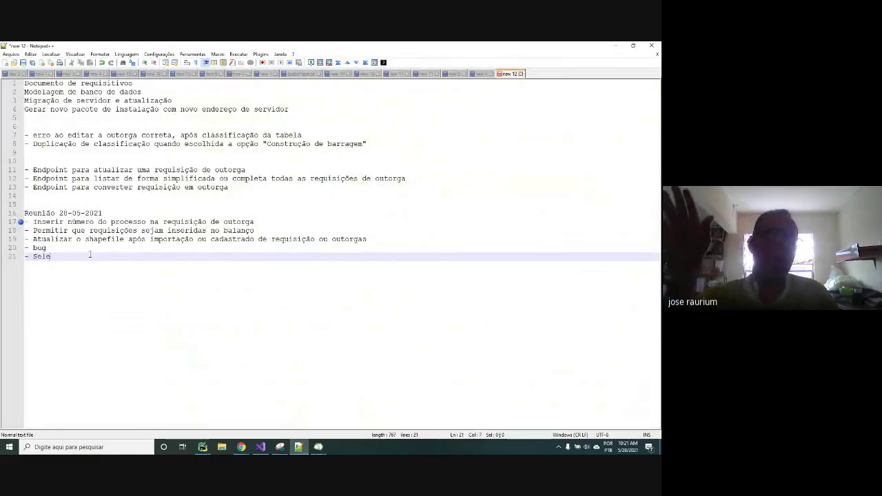
pyautogui.write('cionar ')
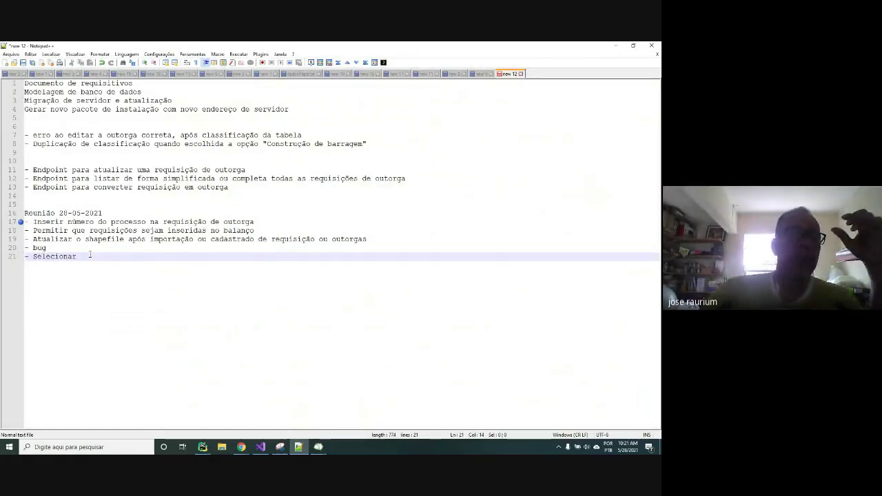
pyautogui.write('outor')
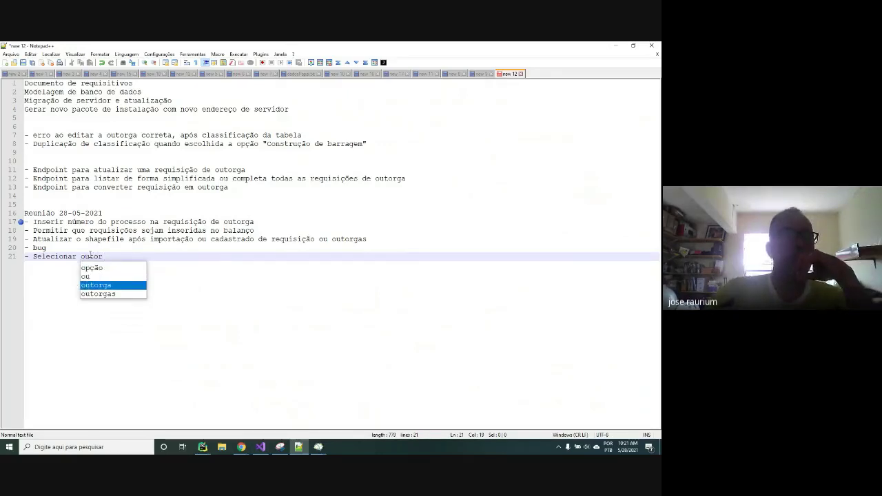
pyautogui.write('ga no ')
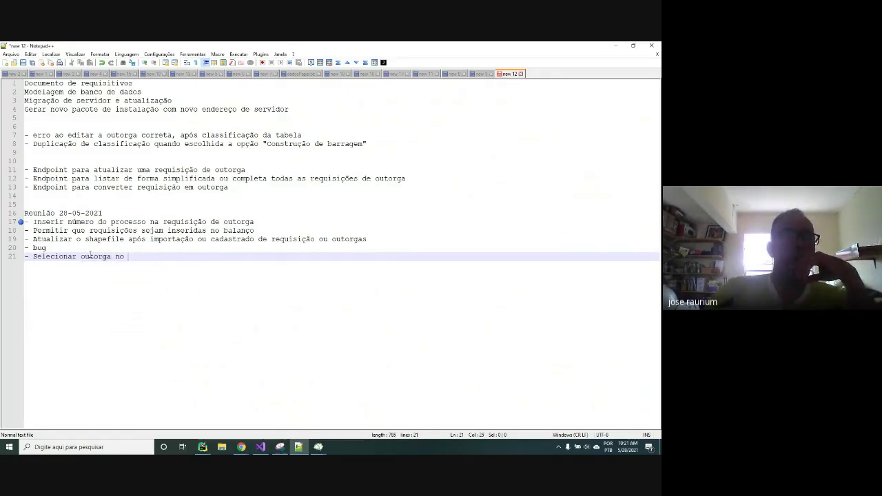
pyautogui.write('shapefi')
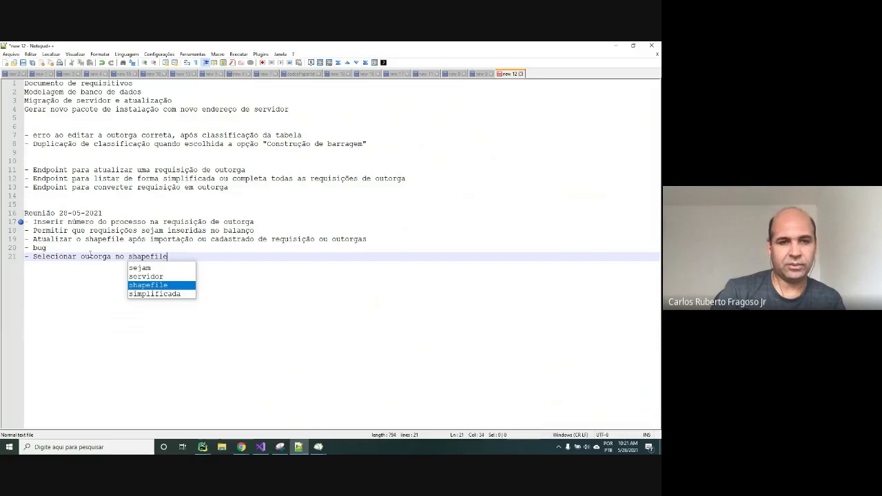
pyautogui.write('le no')
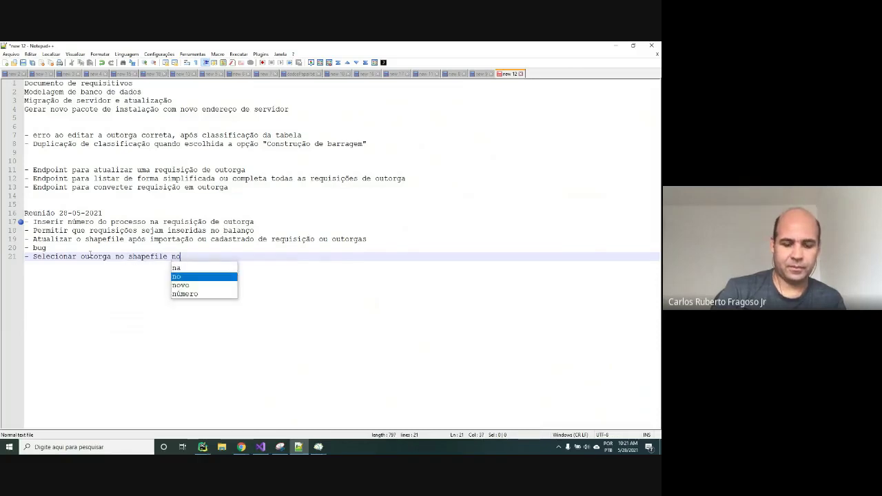
pyautogui.write(' gerencia')
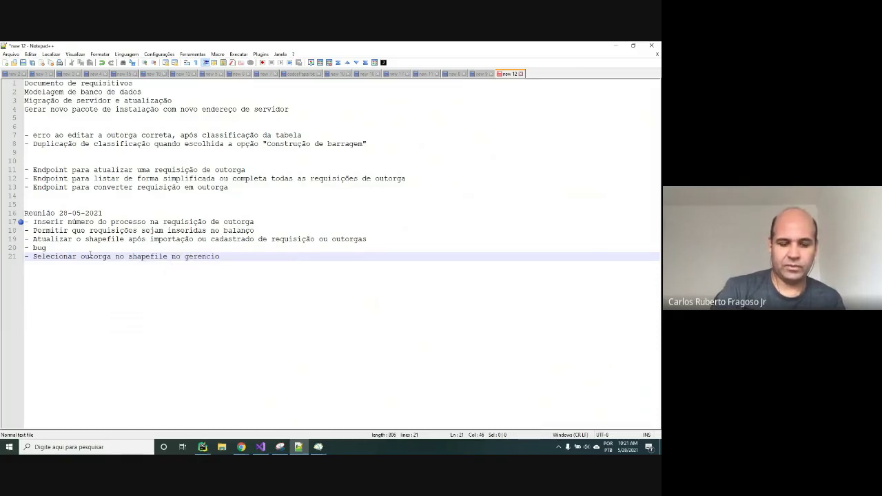
pyautogui.write('dor')
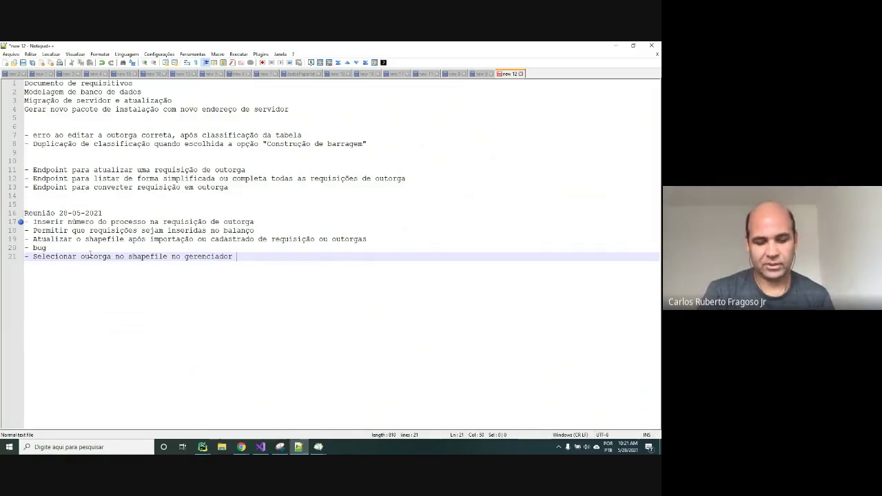
pyautogui.write(' de outorg')
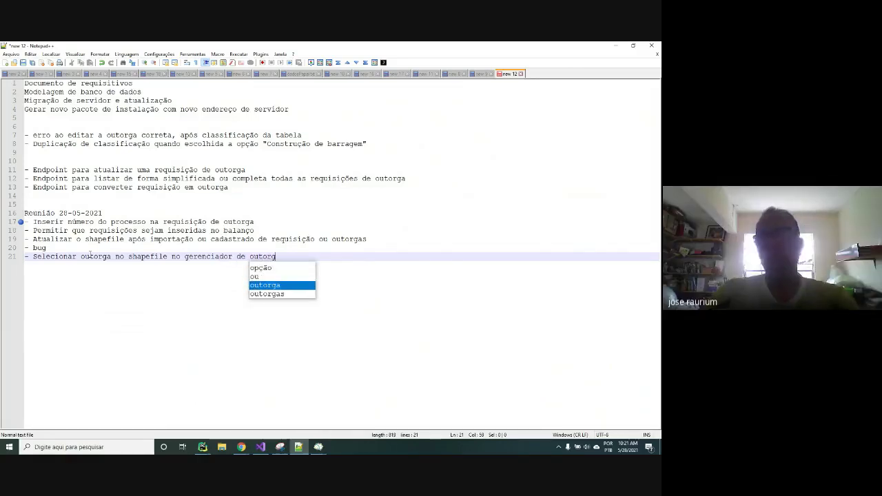
pyautogui.press('Down')
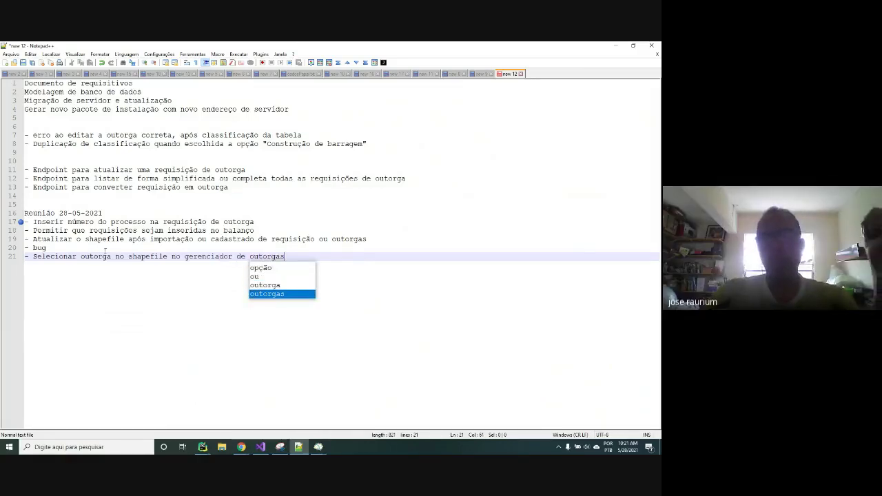
pyautogui.press('Return')
pyautogui.click(468, 187)
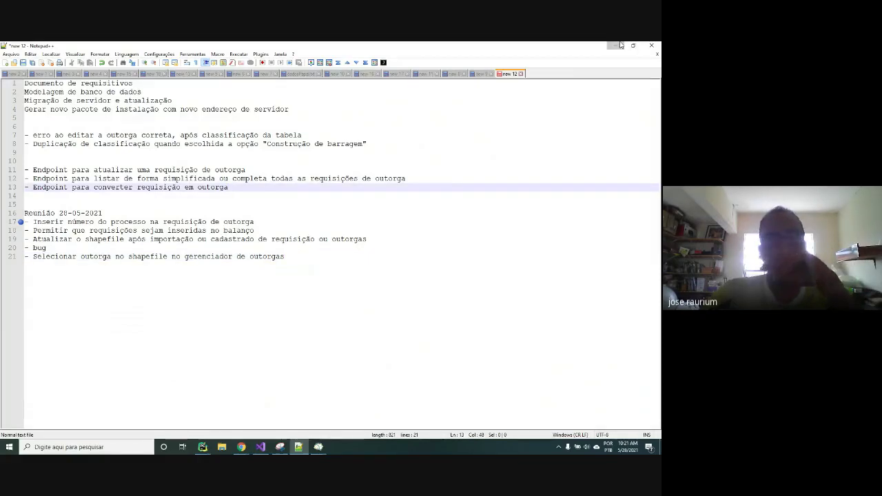
pyautogui.click(619, 46)
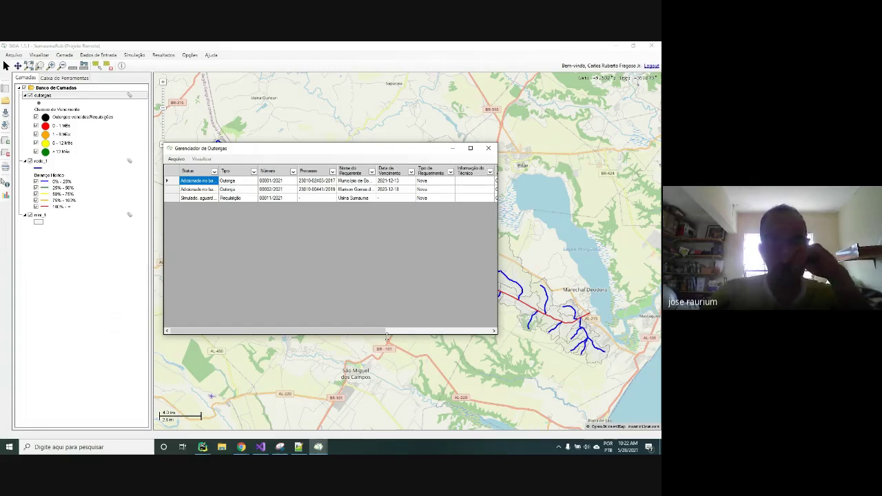
# - Close the Gerenciador de Outorgas dialog with its X button
pyautogui.click(484, 149)
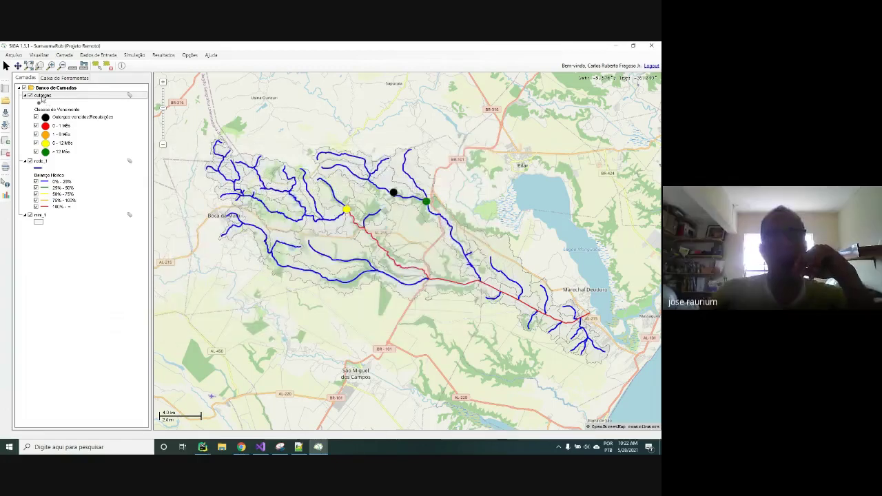
# - Open the outorgas layer's attribute table and select the Usina Sumauma requirement row 00011/2021
pyautogui.rightClick(43, 95)
pyautogui.click(64, 122)
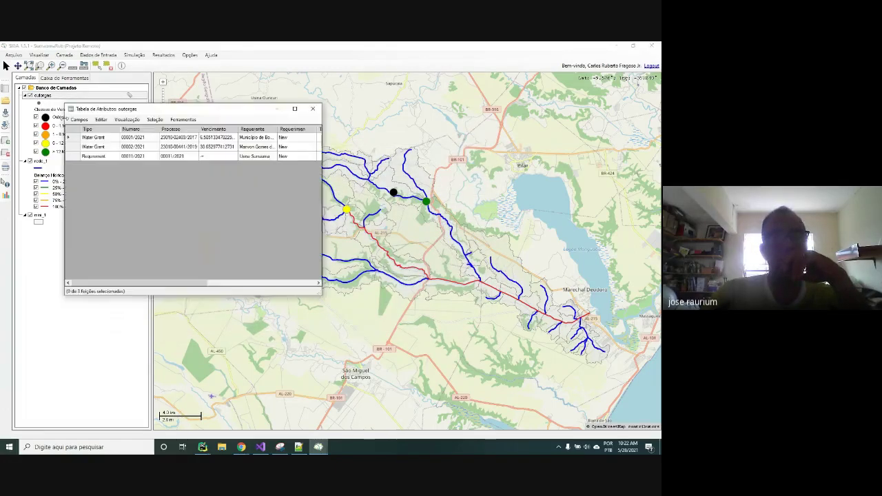
pyautogui.click(69, 156)
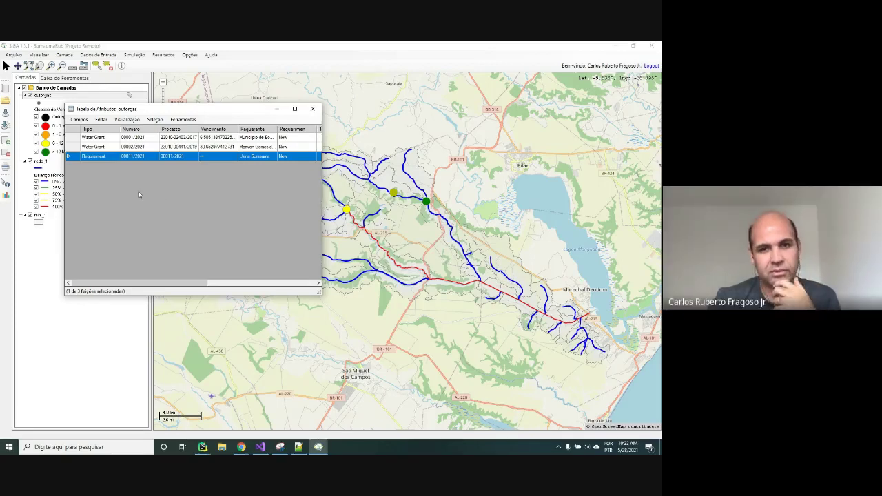
# - Use Zoom à feição to zoom the map to requirement 00011/2021's point
pyautogui.rightClick(73, 158)
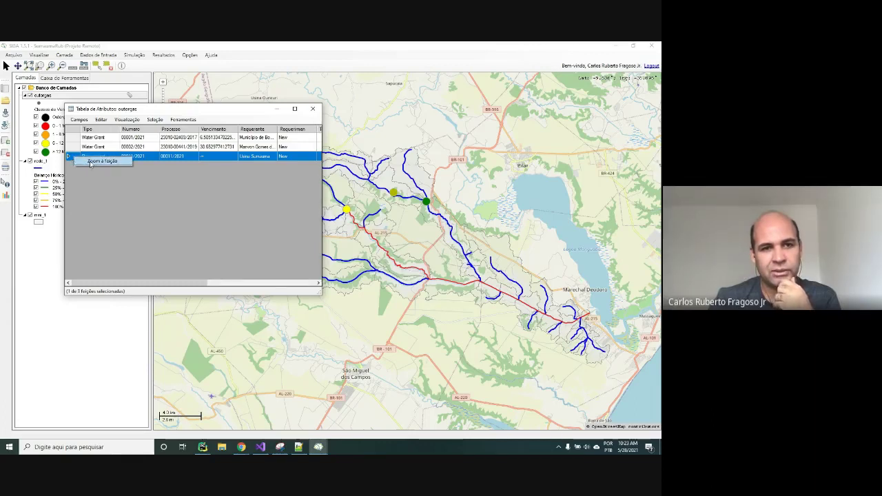
pyautogui.click(90, 162)
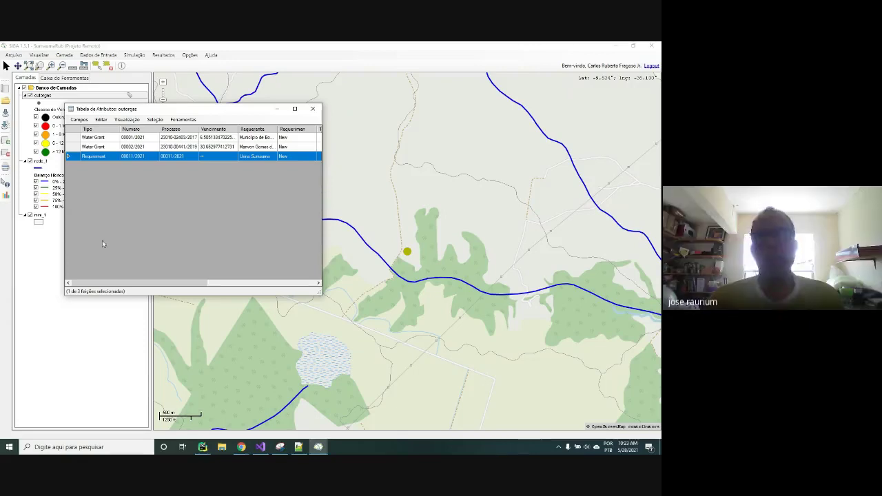
# - Close the attribute table, open the Gerenciador de Outorgas, and check its Processo filter
pyautogui.click(320, 110)
pyautogui.click(99, 55)
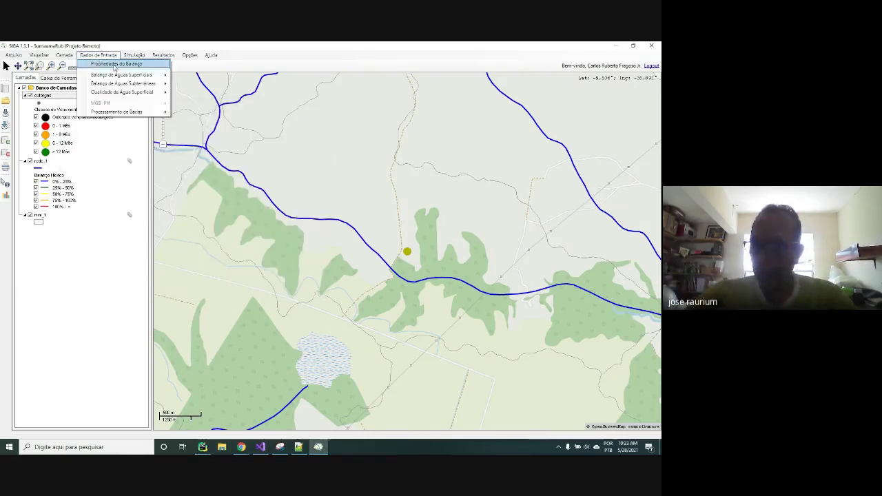
pyautogui.moveTo(122, 74)
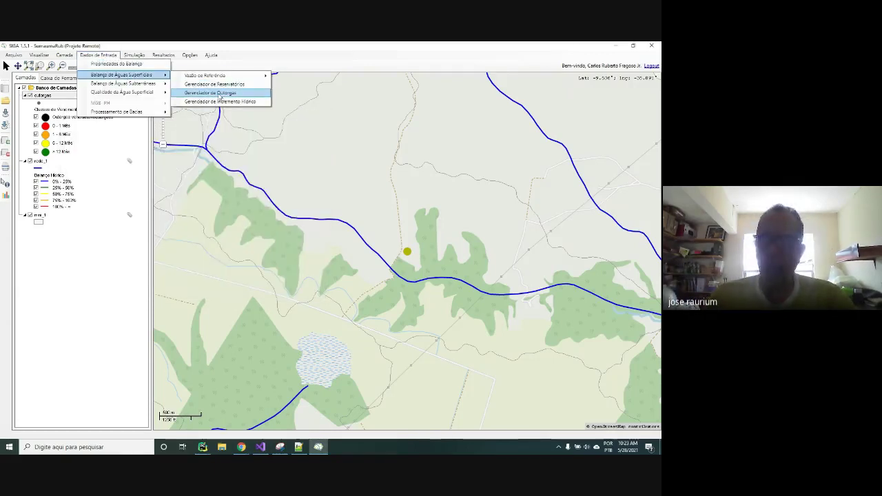
pyautogui.click(219, 94)
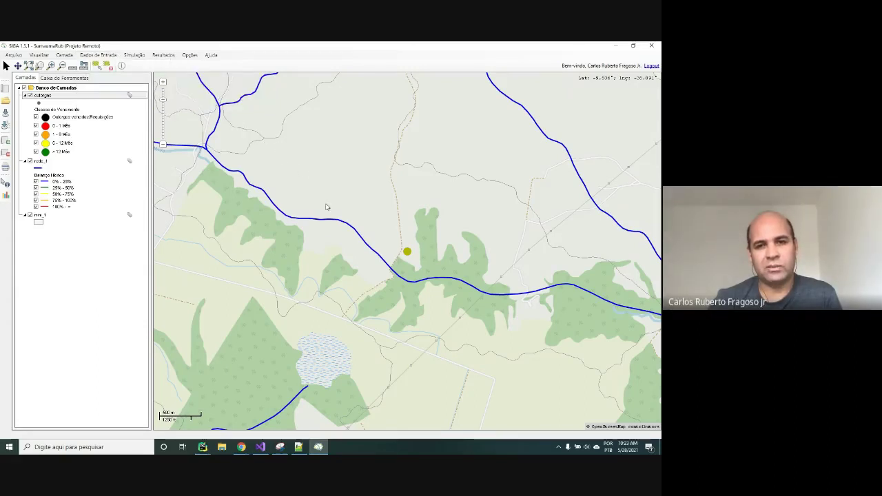
pyautogui.moveTo(345, 143); pyautogui.dragTo(219, 135)
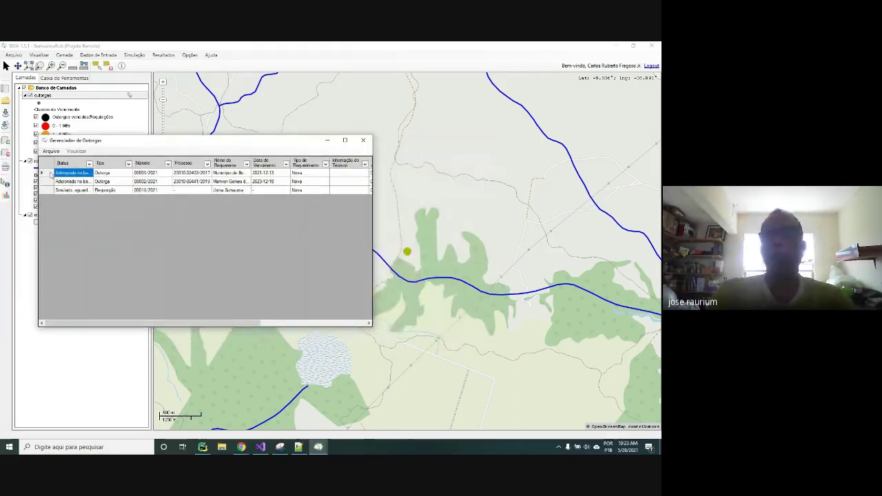
pyautogui.click(207, 164)
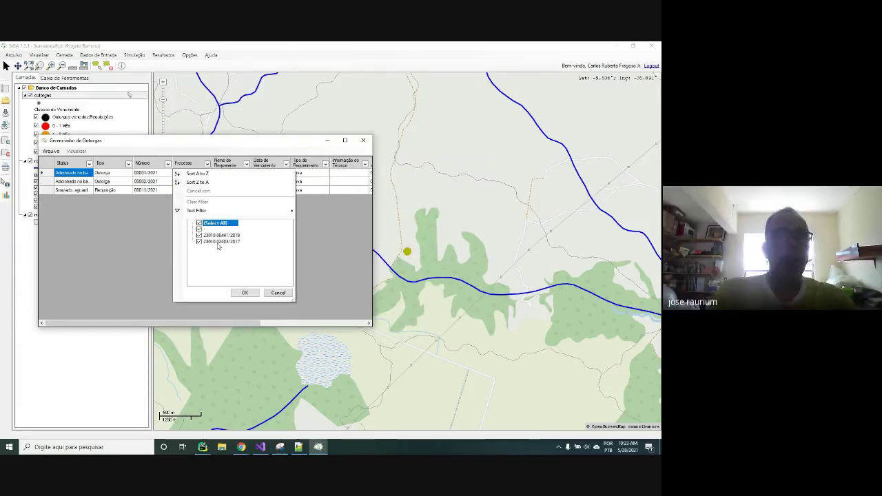
pyautogui.click(196, 155)
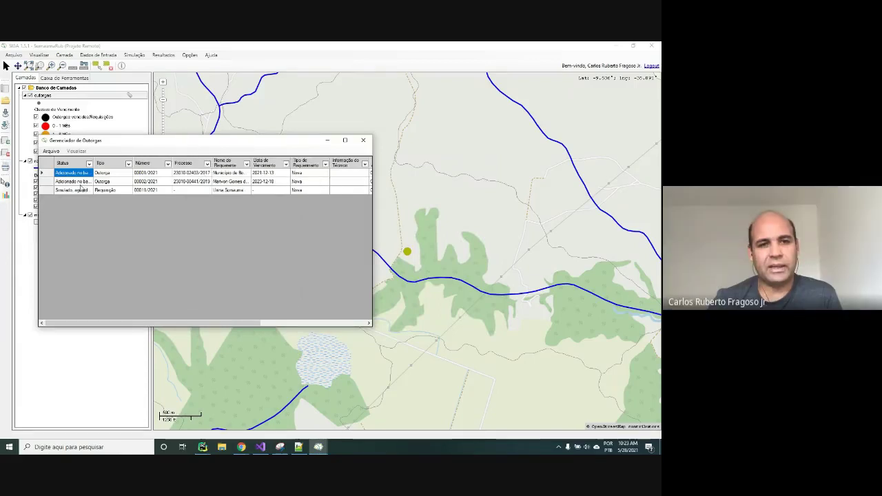
# - Review grant records 00001/2021 and 00002/2021, then switch to the Notepad++ notes
pyautogui.click(46, 173)
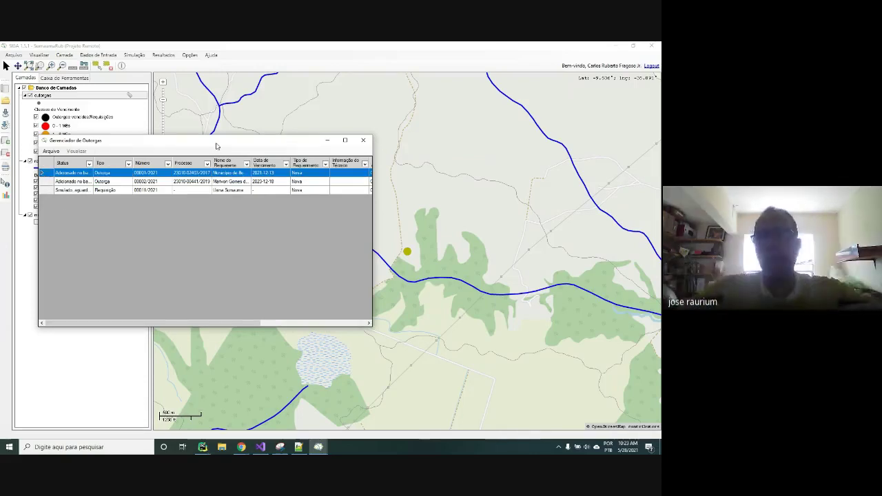
pyautogui.moveTo(216, 142); pyautogui.dragTo(262, 96)
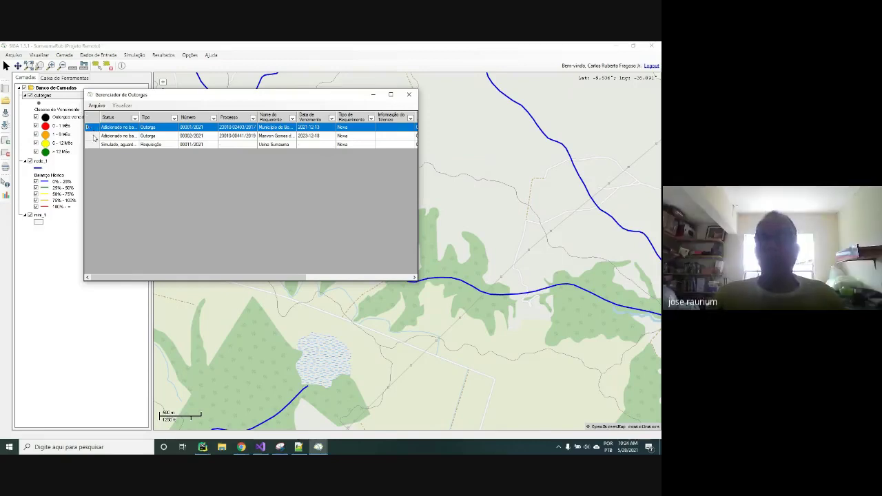
pyautogui.click(93, 134)
pyautogui.click(93, 127)
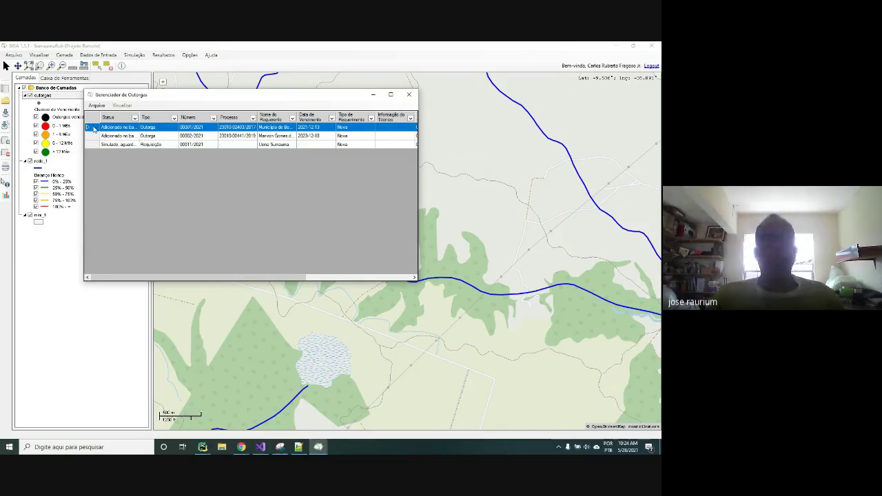
pyautogui.hotkey('alt', 'Tab')
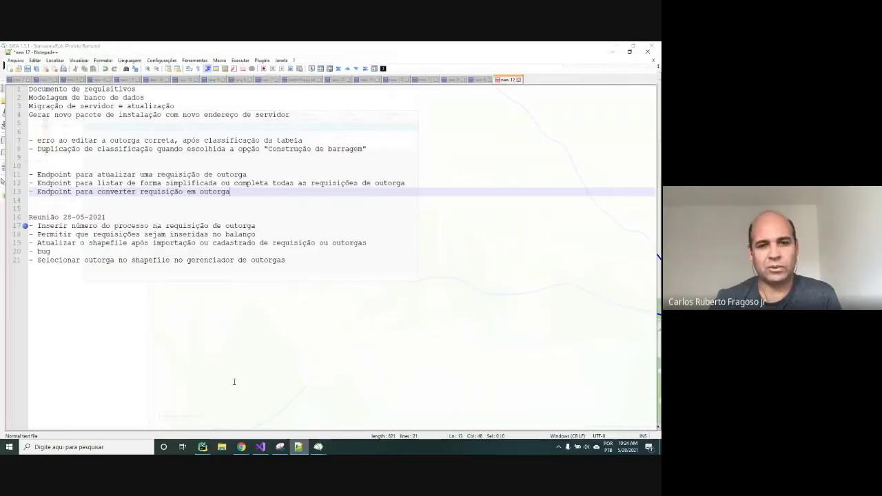
# - Duplicate line 21 as line 22 and edit it to '- zoom a feição no gerenciador de outorgas'
pyautogui.click(310, 256)
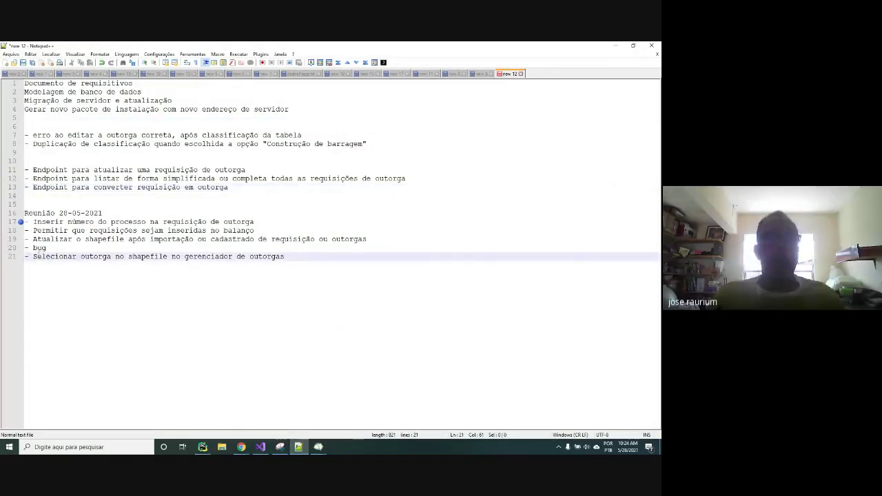
pyautogui.keyDown('shift'); pyautogui.click(294, 256); pyautogui.keyUp('shift')
pyautogui.hotkey('ctrl', 'c')
pyautogui.press('End')
pyautogui.press('Return')
pyautogui.hotkey('ctrl', 'v')
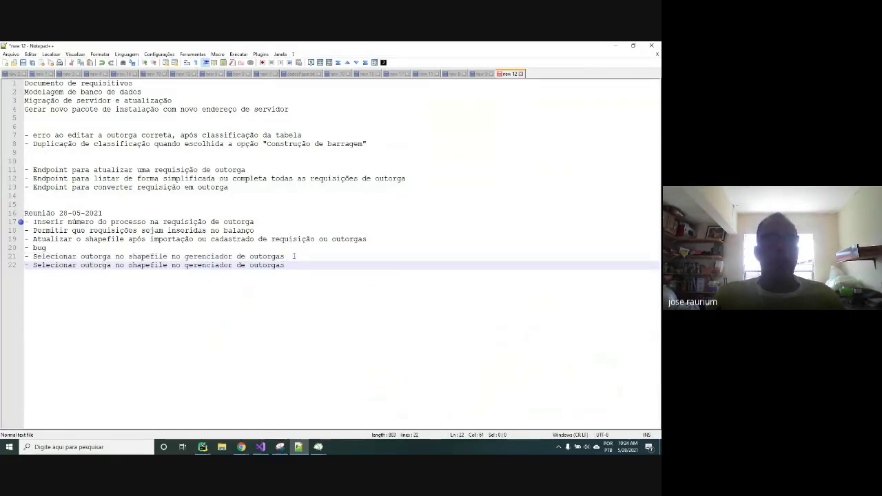
pyautogui.doubleClick(48, 268)
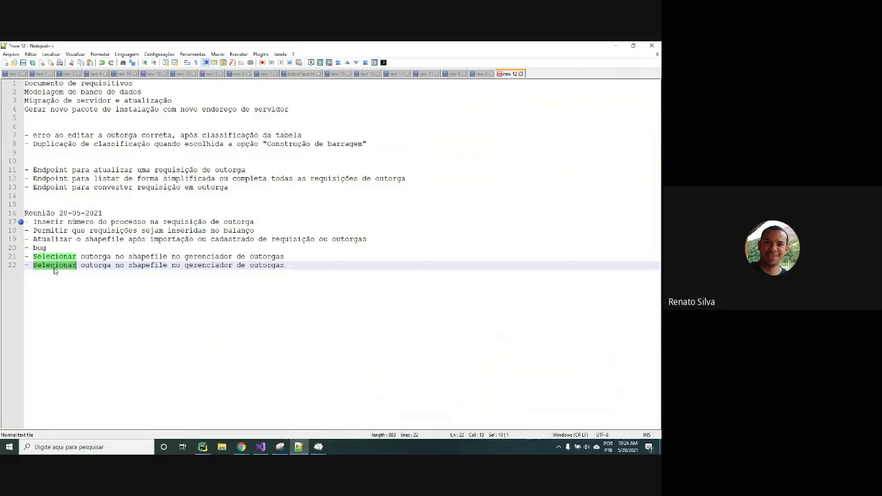
pyautogui.press('BackSpace')
pyautogui.write('zoom a ')
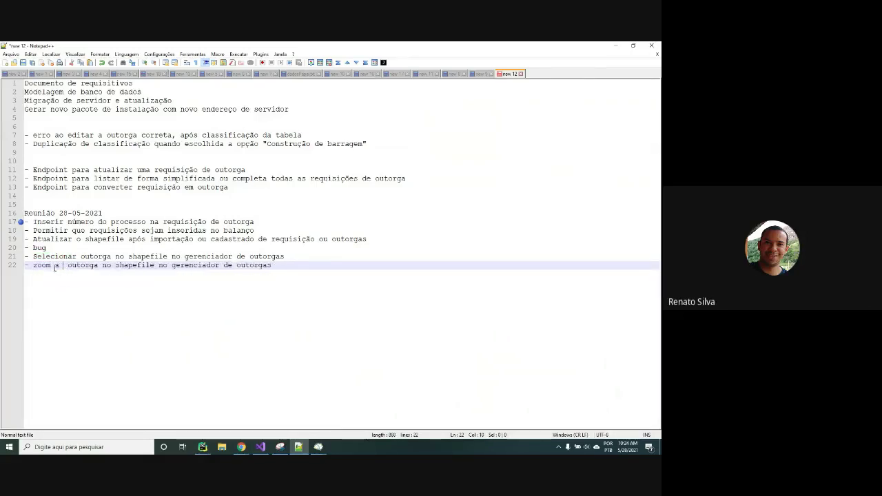
pyautogui.write('feção')
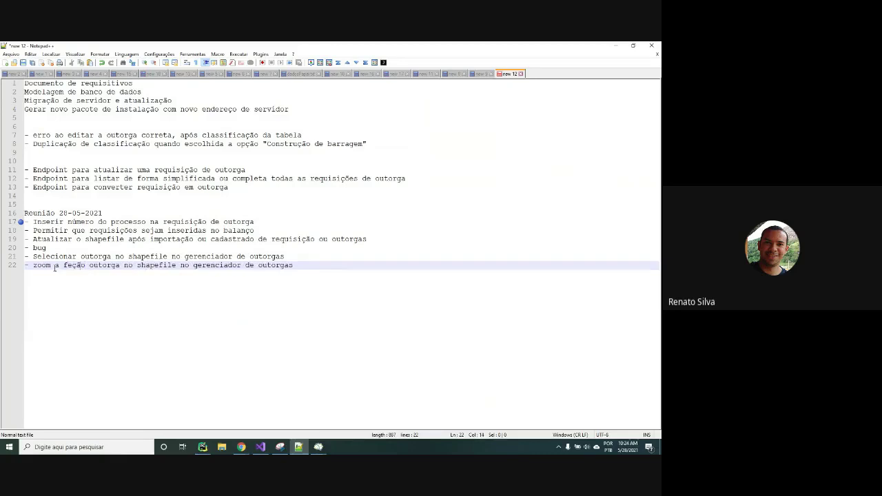
pyautogui.write('i')
pyautogui.press('Right')
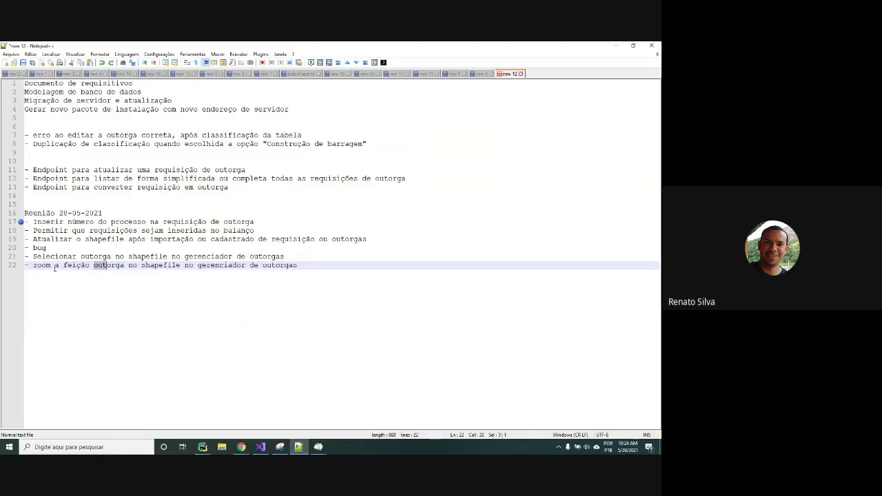
pyautogui.hotkey('shift', 'Right')
pyautogui.hotkey('shift', 'Right')
pyautogui.hotkey('shift', 'Right')
pyautogui.hotkey('shift', 'Right')
pyautogui.hotkey('shift', 'Right')
pyautogui.hotkey('shift', 'Right')
pyautogui.hotkey('shift', 'Right')
pyautogui.hotkey('shift', 'Right')
pyautogui.hotkey('shift', 'Right')
pyautogui.hotkey('shift', 'Right')
pyautogui.hotkey('shift', 'Right')
pyautogui.hotkey('shift', 'Right')
pyautogui.hotkey('shift', 'Right')
pyautogui.hotkey('shift', 'Right')
pyautogui.hotkey('shift', 'Right')
pyautogui.hotkey('shift', 'Right')
pyautogui.hotkey('shift', 'Right')
pyautogui.press('BackSpace')
pyautogui.press('BackSpace')
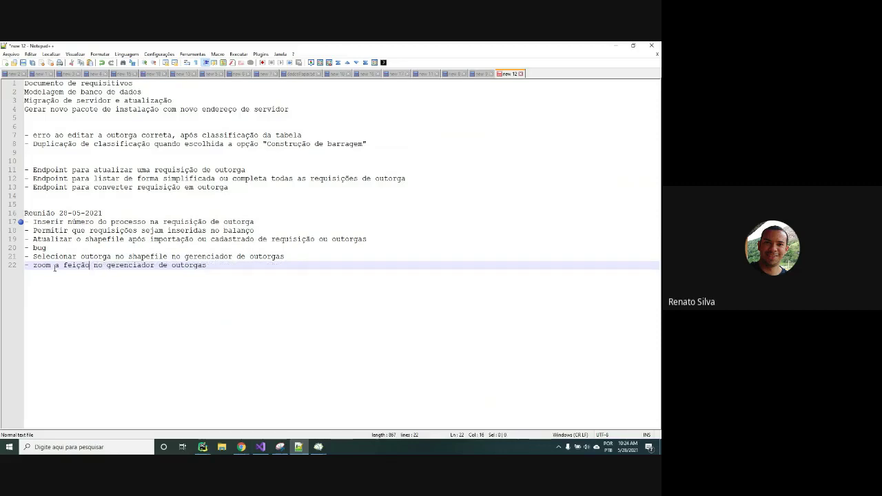
# - Close SIGA's grants manager and add line 23 '- Localizador de coordenadas' to the notes
pyautogui.moveTo(318, 447)
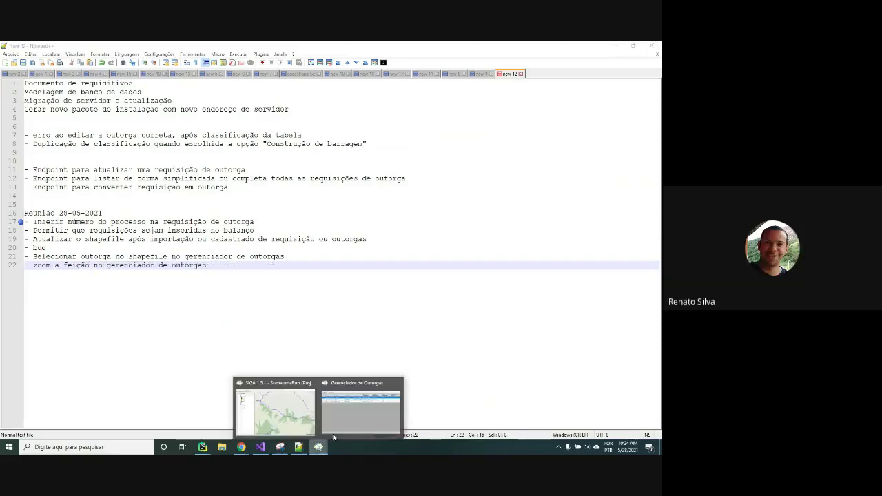
pyautogui.click(397, 383)
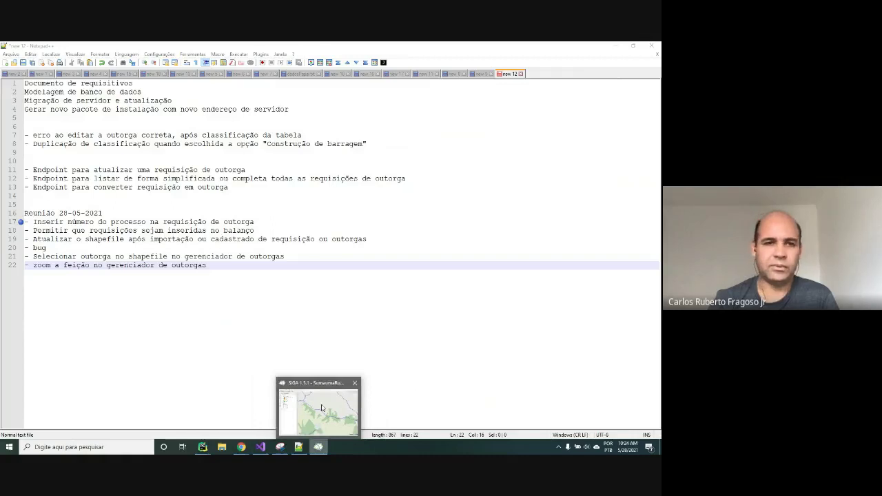
pyautogui.click(314, 408)
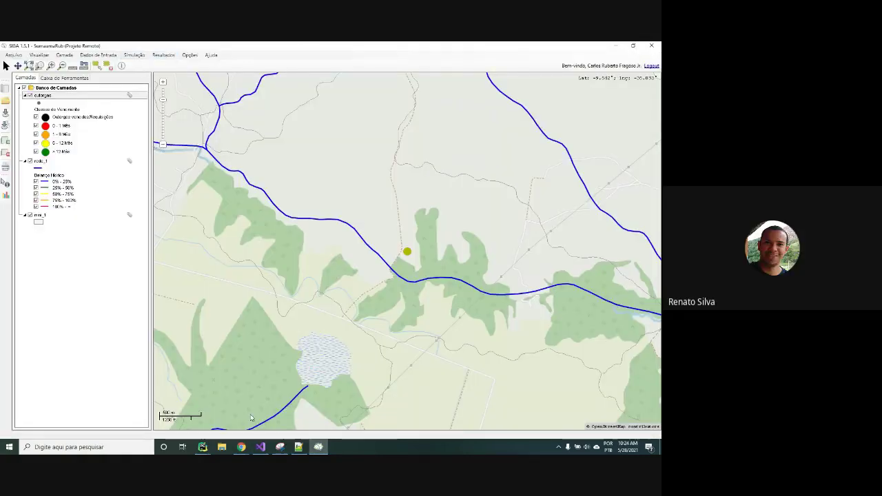
pyautogui.click(298, 447)
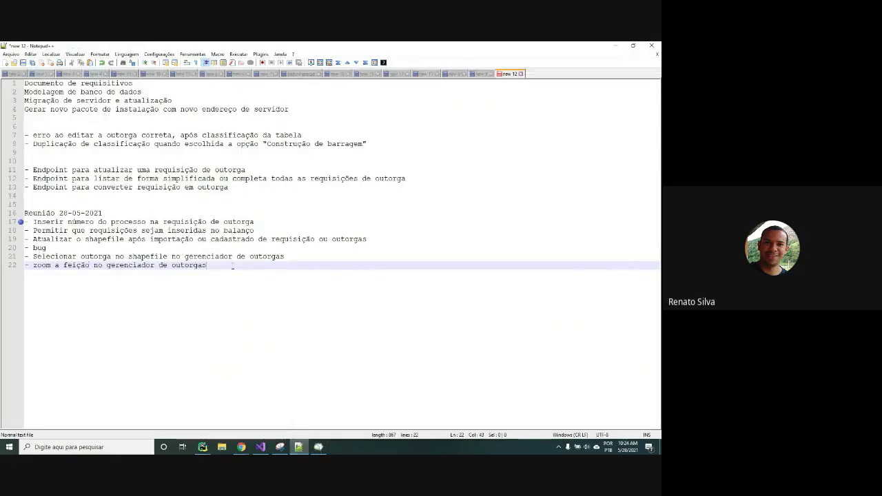
pyautogui.press('Return')
pyautogui.write('- Lo')
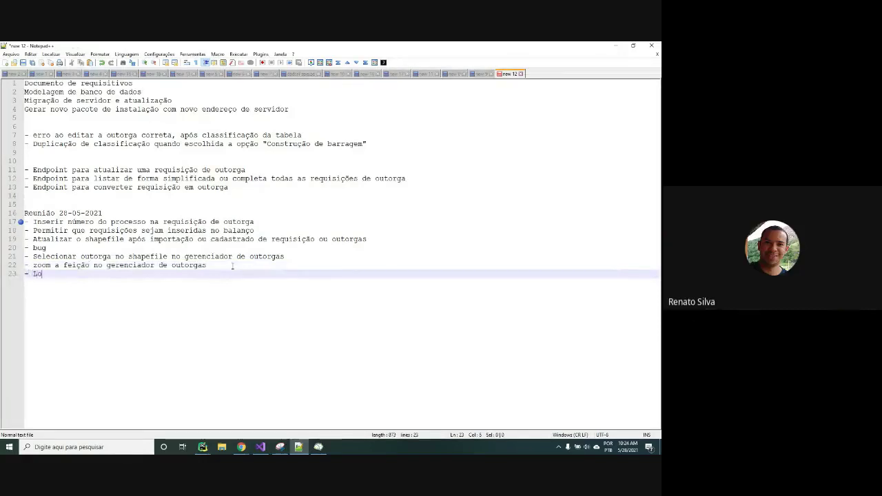
pyautogui.write('caliza')
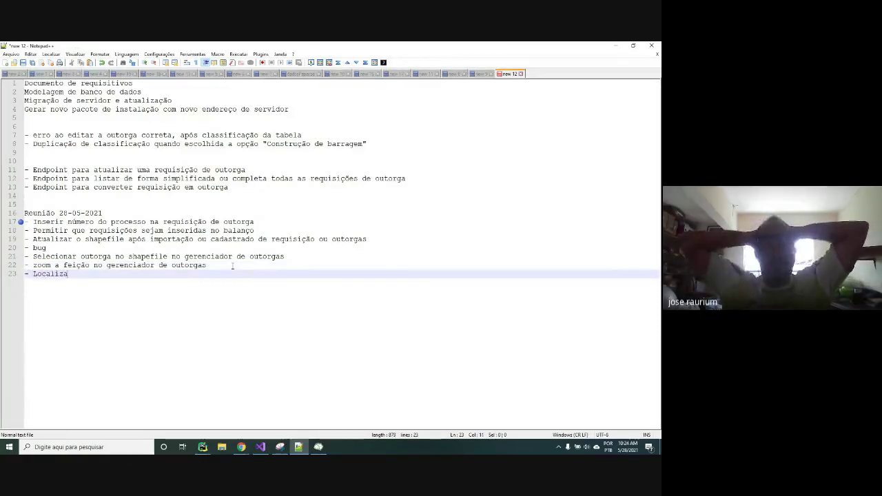
pyautogui.write('dor de ')
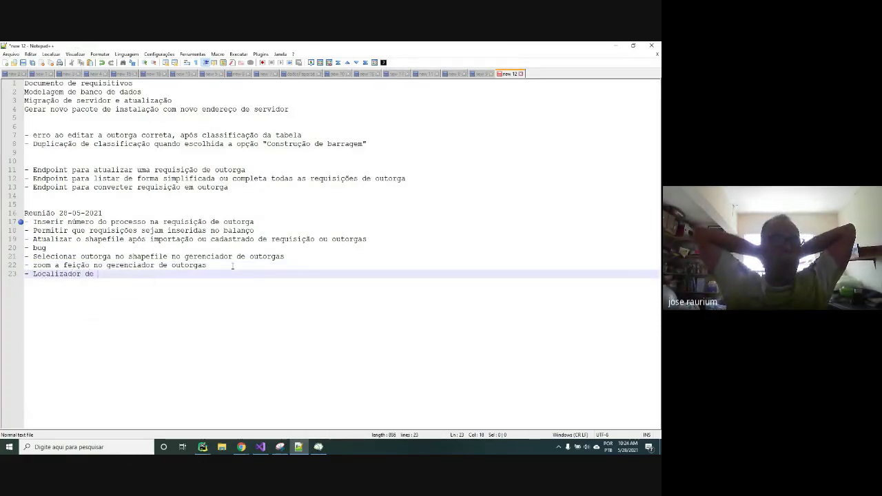
pyautogui.write('coor')
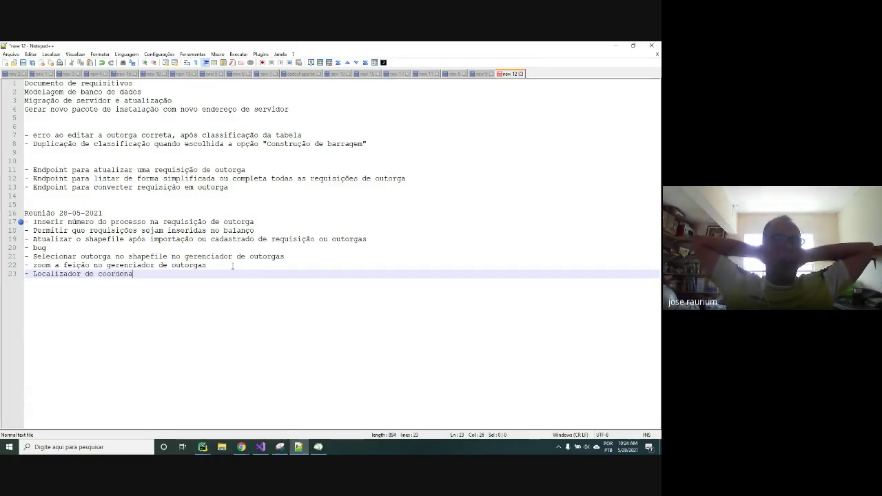
pyautogui.write('denadas')
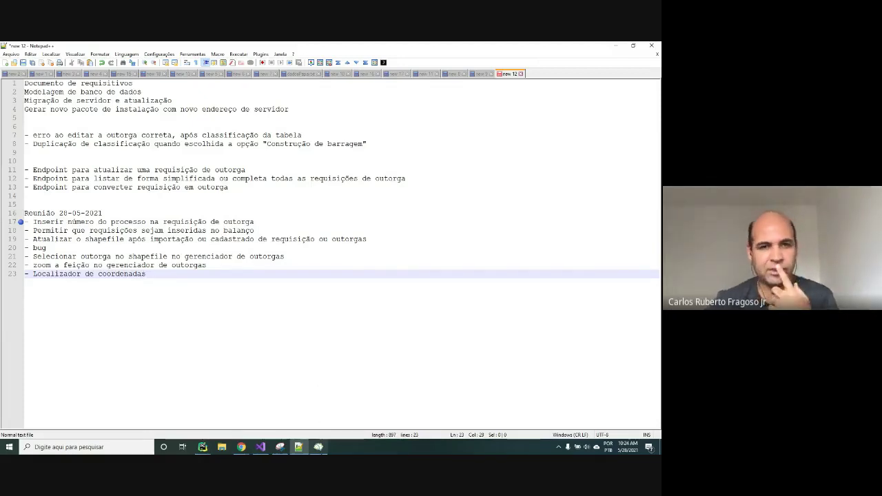
pyautogui.click(318, 447)
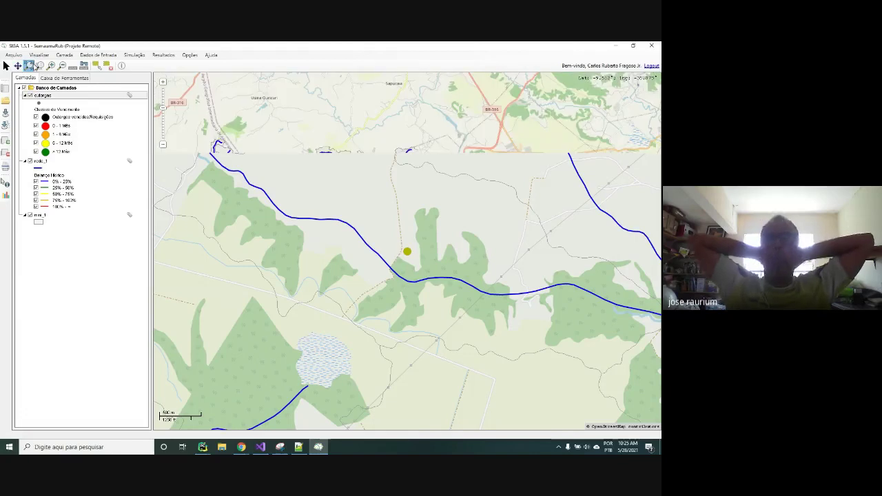
# - Zoom to the full basin extent and open Dados de Entrada to reach Processamento de Bacias
pyautogui.click(29, 65)
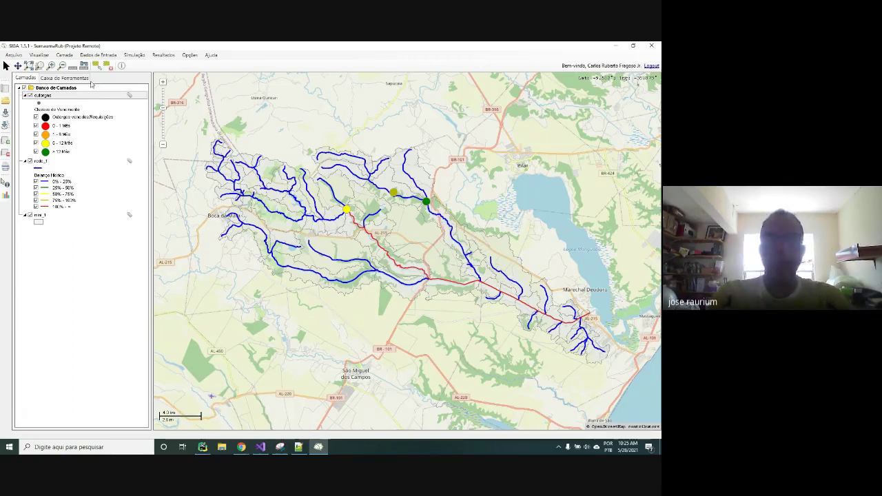
pyautogui.click(97, 55)
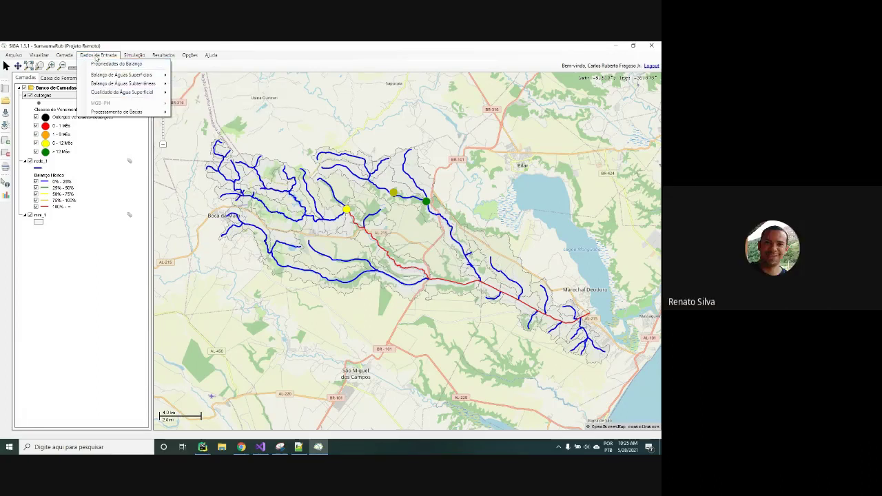
pyautogui.click(98, 57)
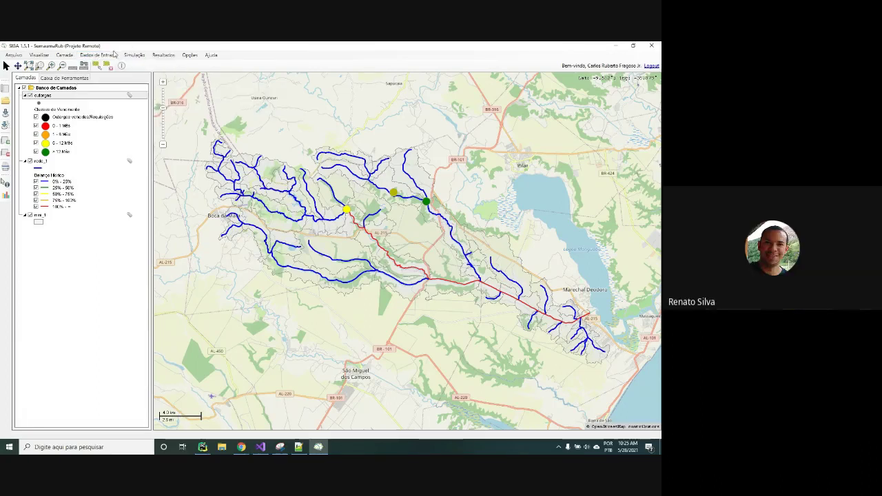
pyautogui.click(102, 57)
pyautogui.click(107, 55)
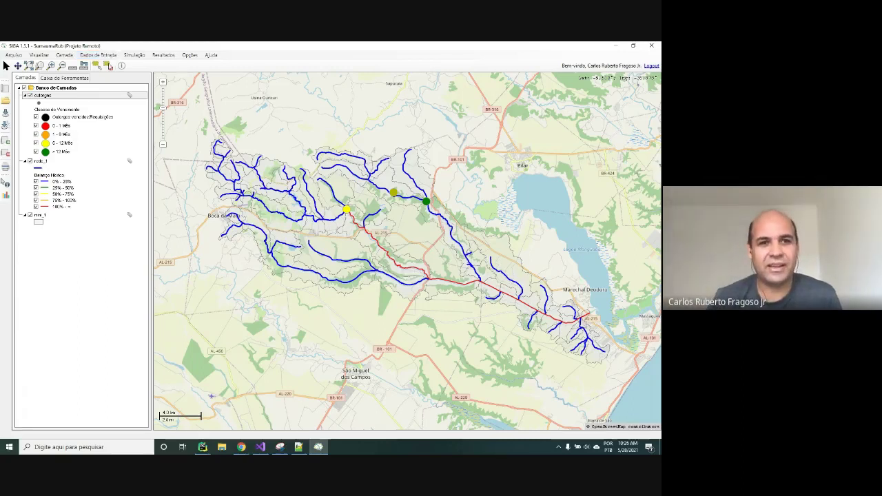
pyautogui.click(104, 55)
pyautogui.moveTo(121, 112)
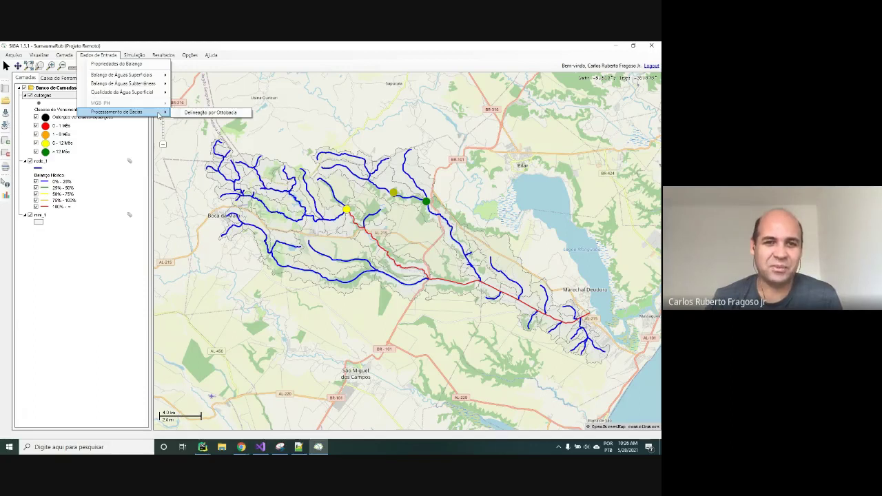
# - Start Delineação por Ottobacia and pick the outlet on the map, near -36.03, -9.67
pyautogui.click(195, 116)
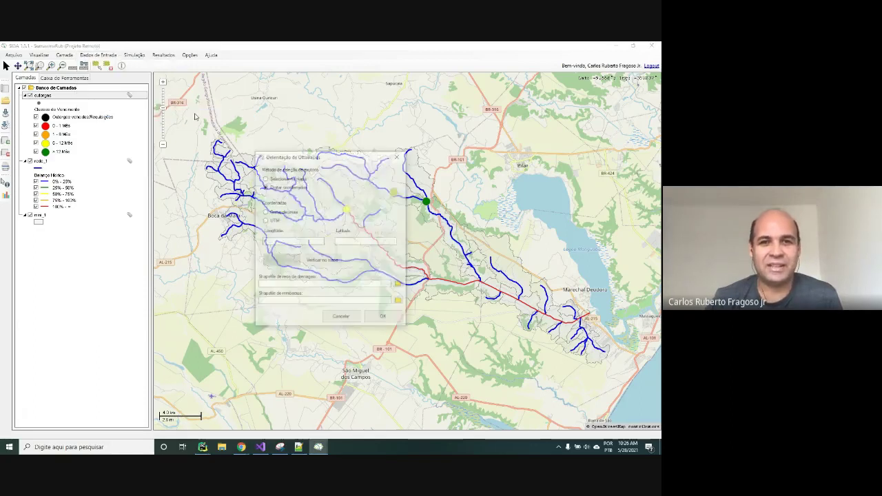
pyautogui.moveTo(323, 157); pyautogui.dragTo(165, 88)
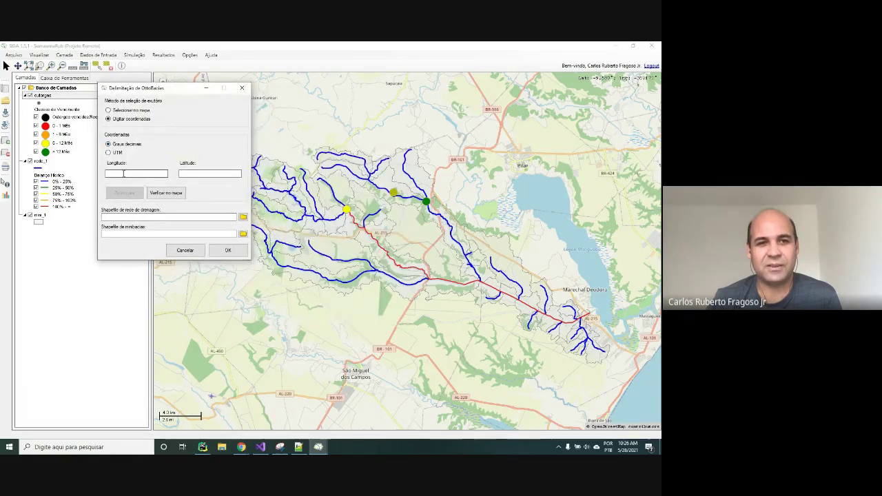
pyautogui.click(187, 176)
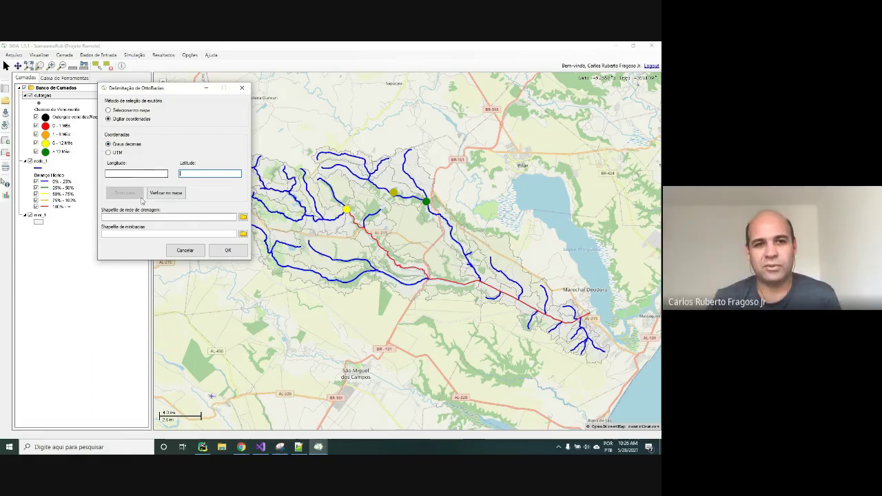
pyautogui.click(123, 174)
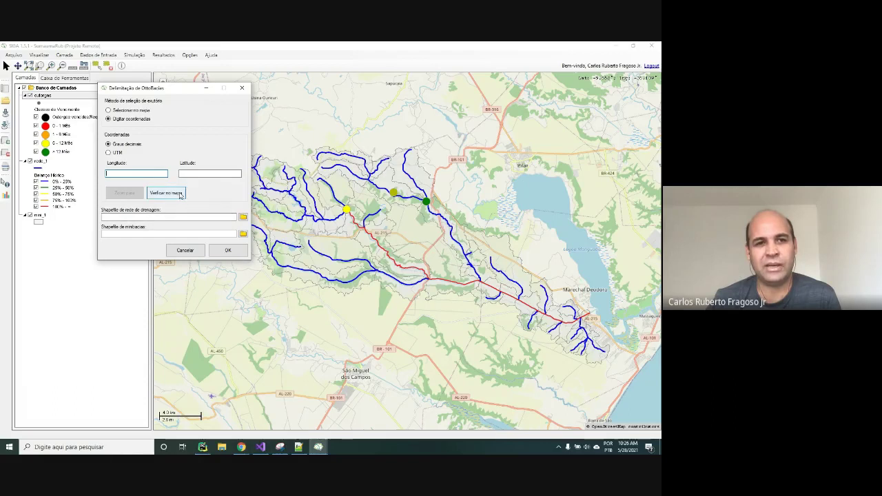
pyautogui.click(128, 110)
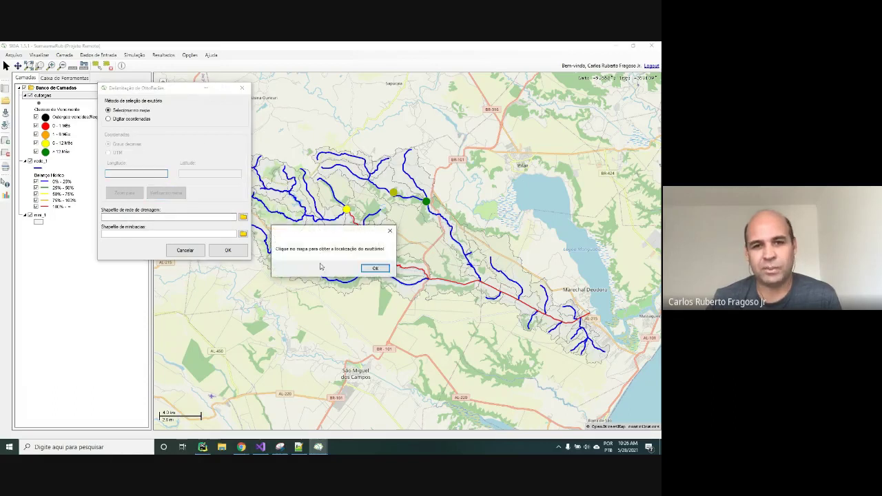
pyautogui.click(374, 269)
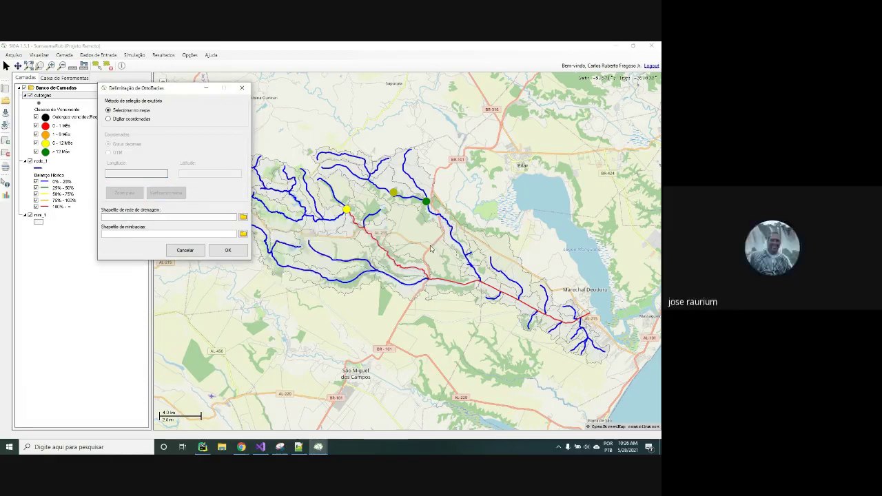
pyautogui.click(434, 252)
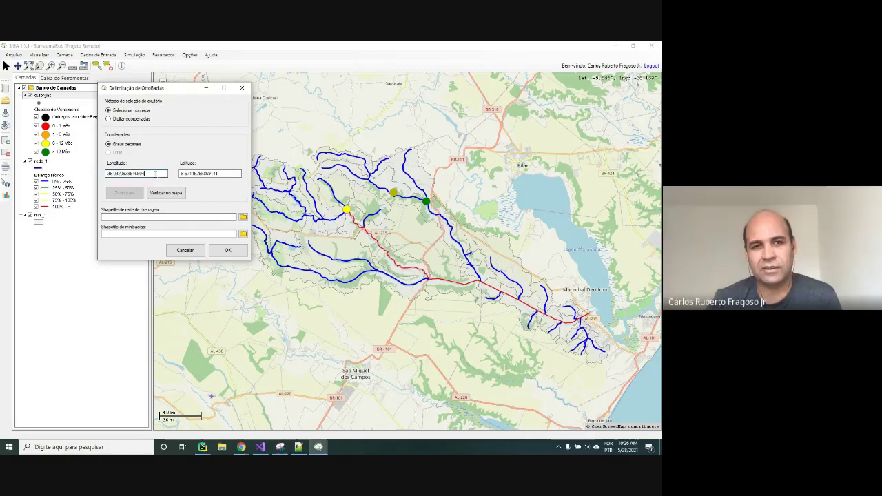
# - Mark the longitude's trailing digits, then go to the end of line 23 in Notepad++
pyautogui.moveTo(148, 174); pyautogui.dragTo(118, 175)
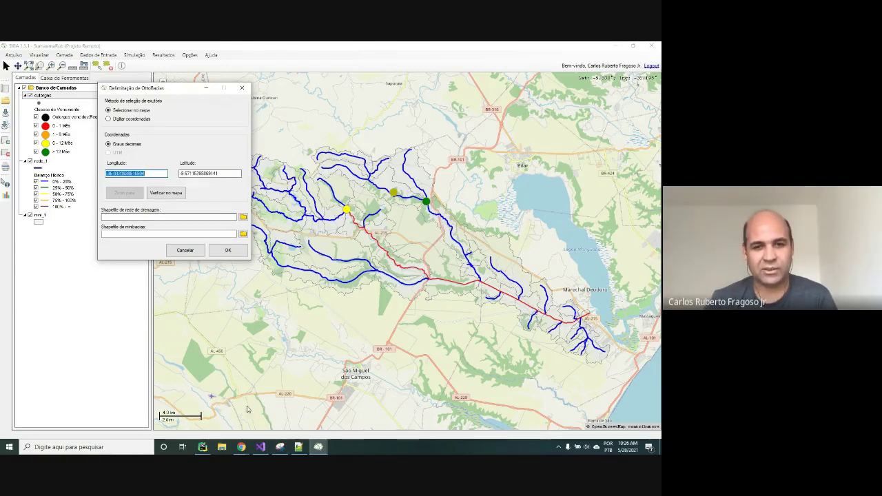
pyautogui.hotkey('alt', 'Tab')
pyautogui.click(230, 309)
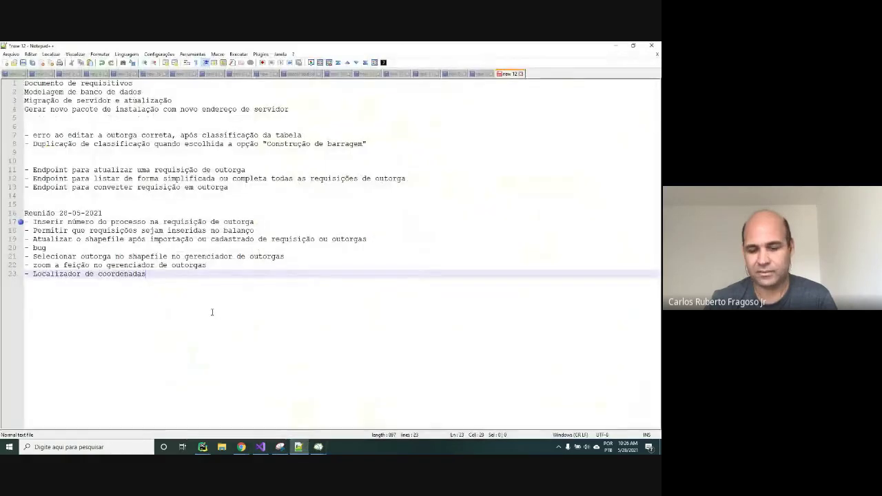
# - Add line 25 'Selecionar outorga no shapefile no gerenciador de outorgas' to the notes
pyautogui.press('Return')
pyautogui.press('Return')
pyautogui.write('- Selecionar outorga no shapefile no gerenciador de outorgas')
pyautogui.hotkey('shift', 'Up')
pyautogui.hotkey('shift', 'Up')
pyautogui.hotkey('shift', 'Home')
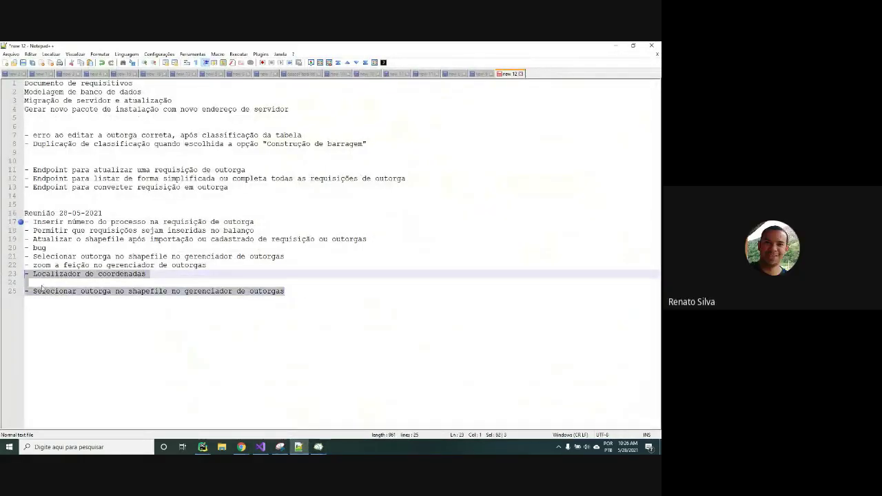
pyautogui.press('Right')
# - Back in SIGA, dismiss the invalid number warning and switch the Ottobacia dialog to Digitar coordenadas
pyautogui.click(318, 447)
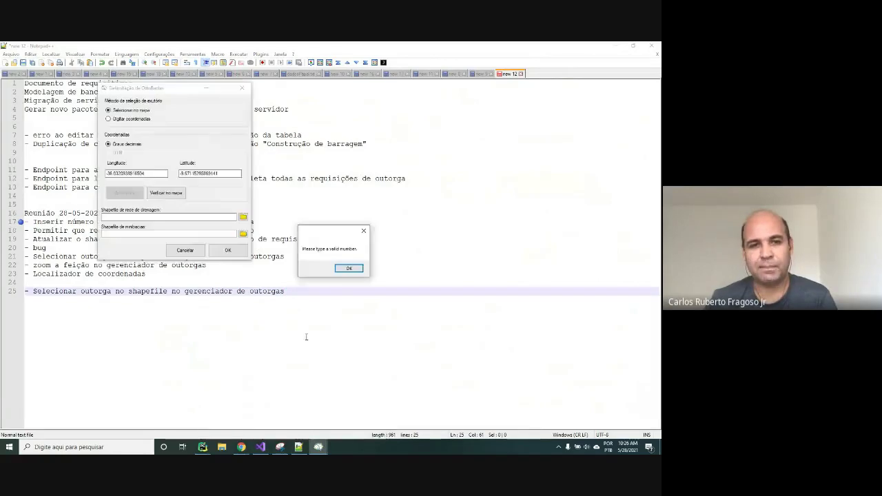
pyautogui.click(349, 268)
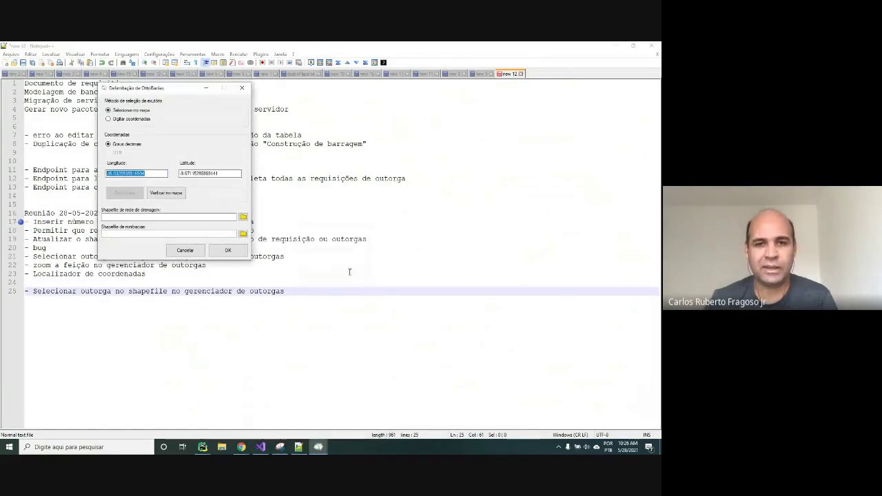
pyautogui.click(312, 443)
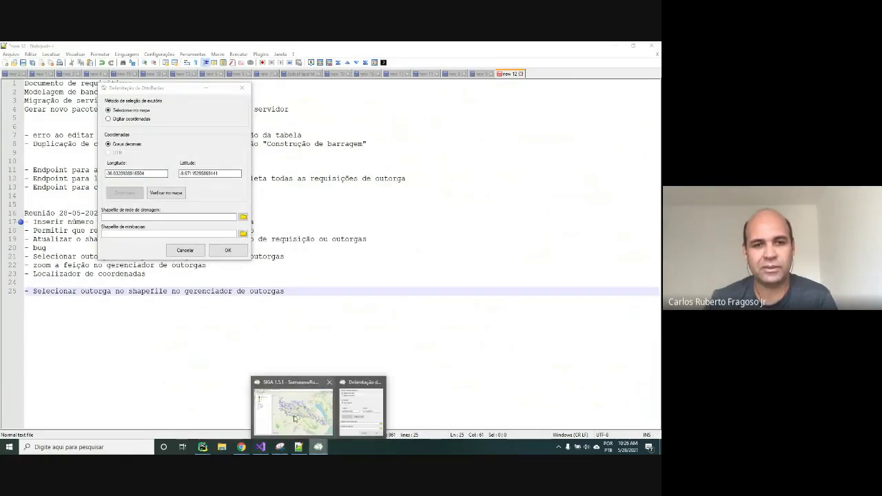
pyautogui.click(306, 414)
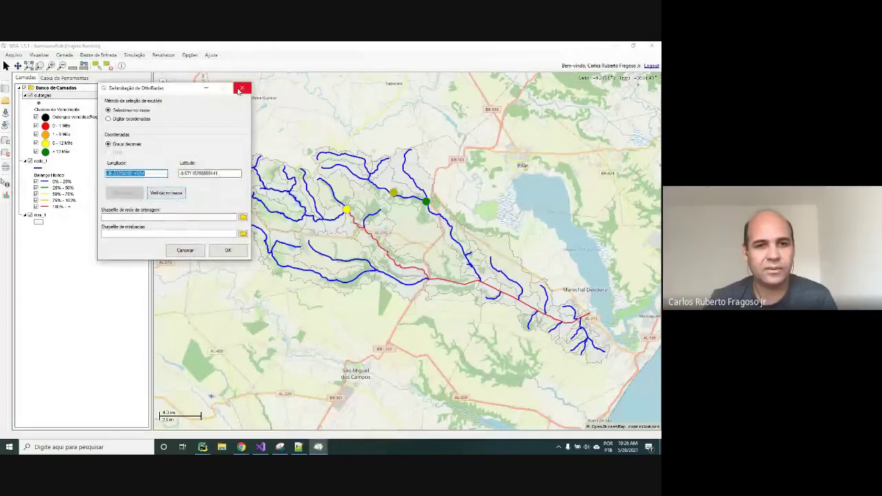
pyautogui.moveTo(206, 88); pyautogui.dragTo(160, 96)
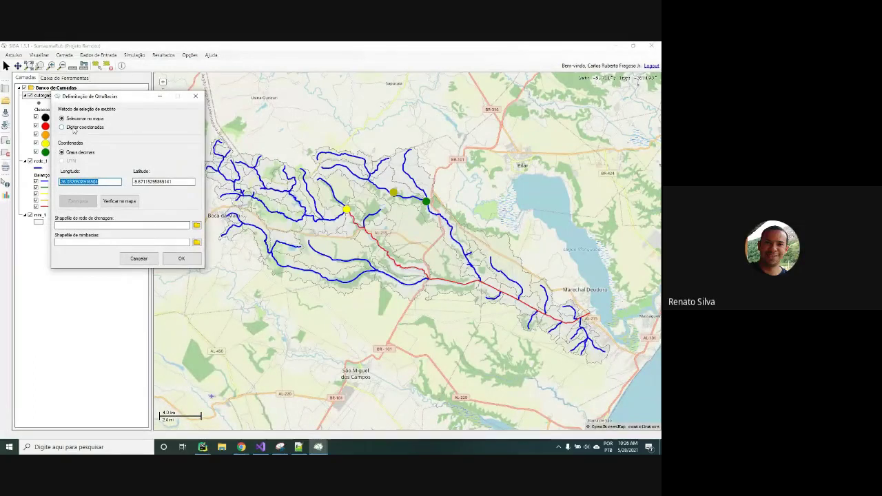
pyautogui.click(102, 182)
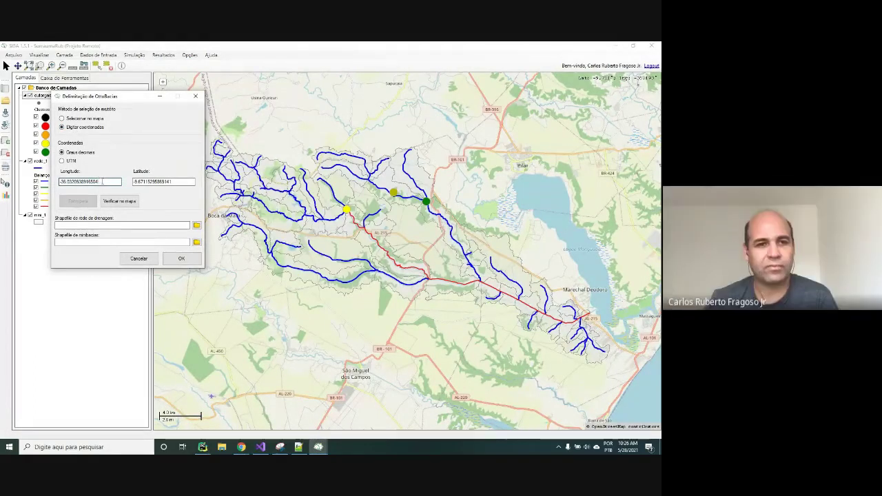
pyautogui.moveTo(102, 181); pyautogui.dragTo(71, 182)
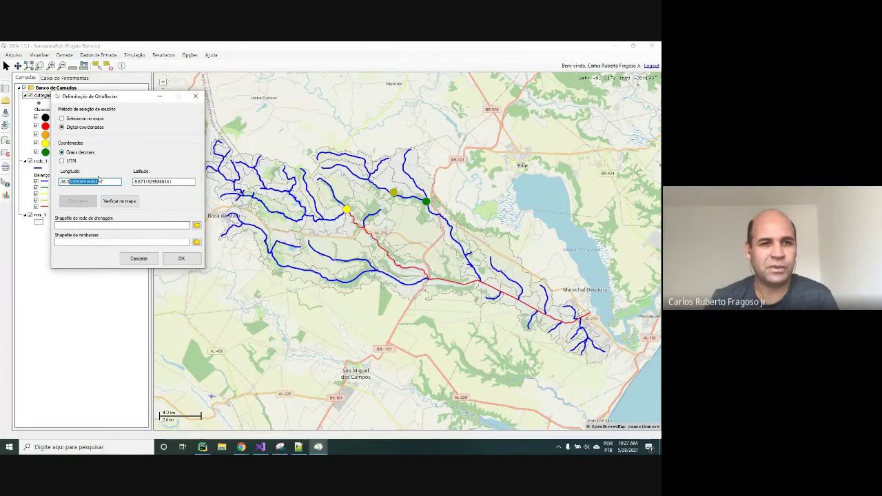
# - Set the outlet to longitude -36.05 and latitude -9.68 and show it on the map
pyautogui.moveTo(98, 181); pyautogui.dragTo(69, 181)
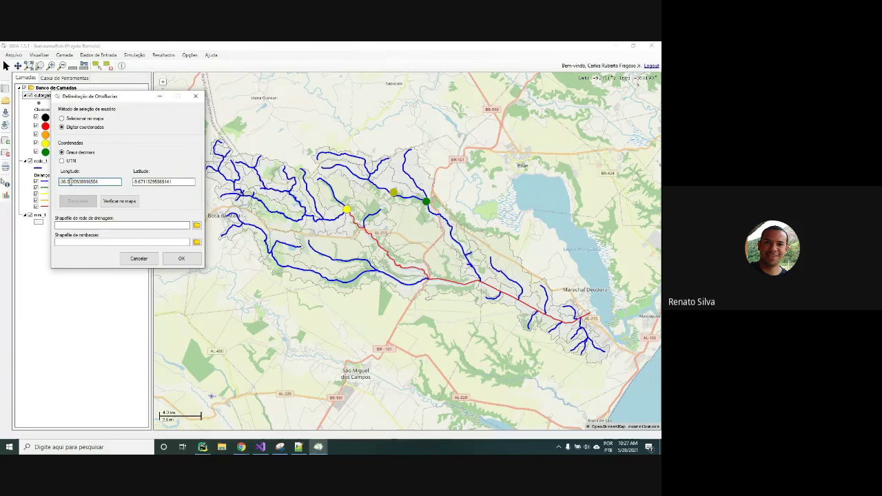
pyautogui.write('5')
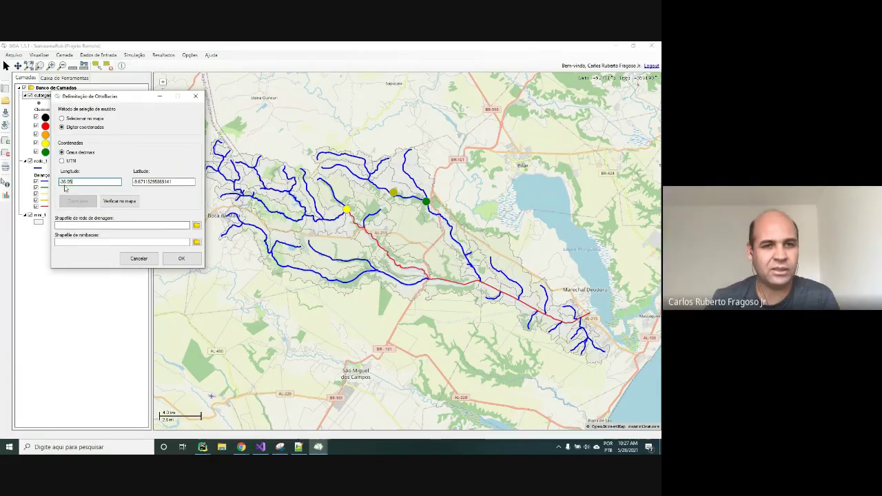
pyautogui.moveTo(194, 182); pyautogui.dragTo(135, 182)
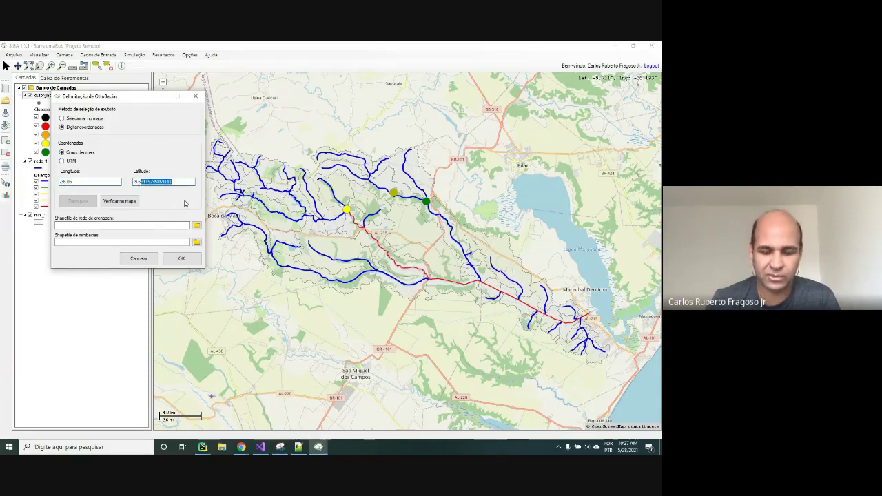
pyautogui.press('BackSpace')
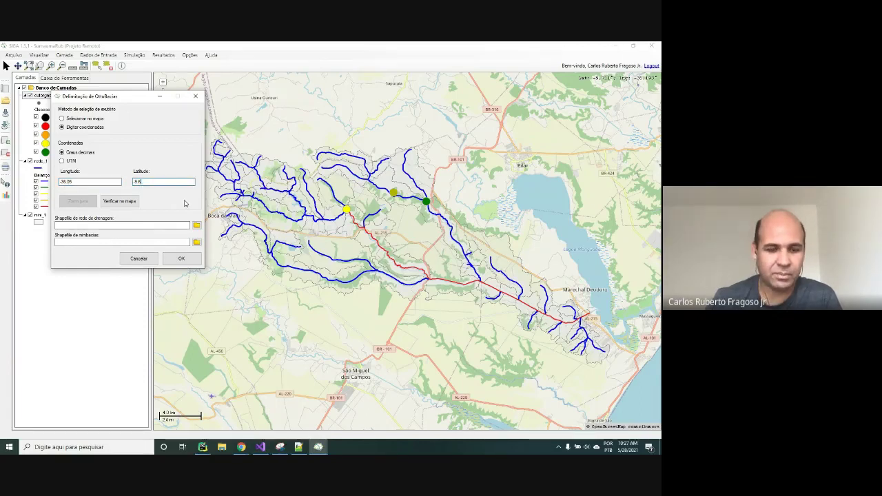
pyautogui.write('8')
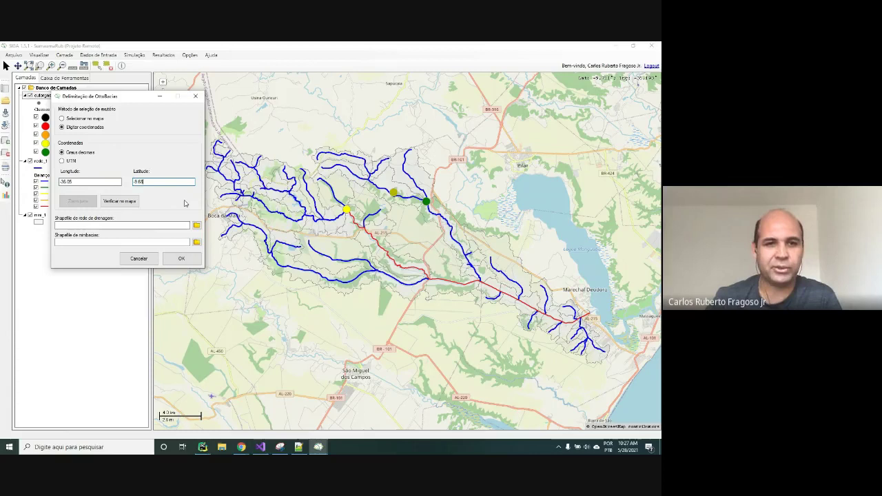
pyautogui.click(121, 201)
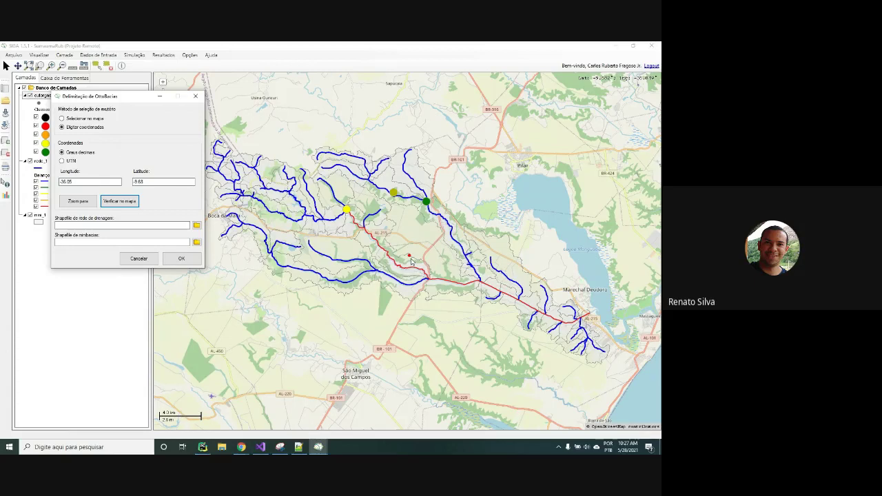
# - Cancel the Otto-basin delimitation and zoom out to the full basin extent
pyautogui.click(86, 203)
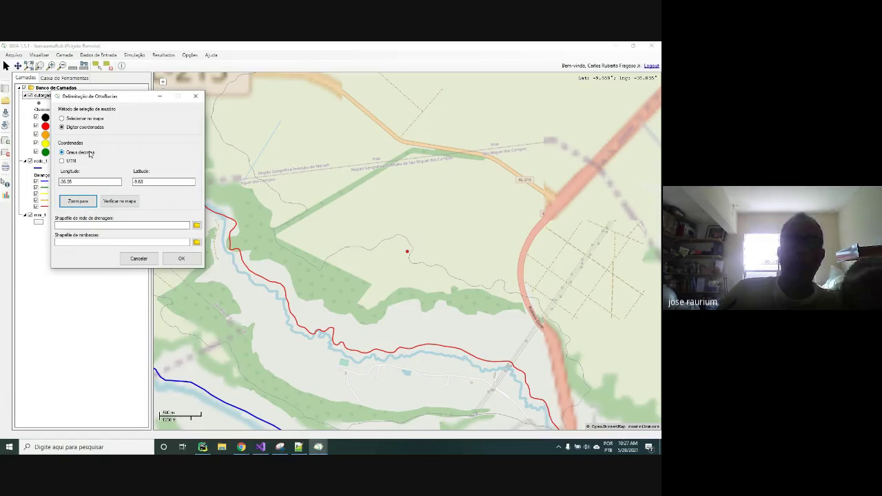
pyautogui.click(138, 259)
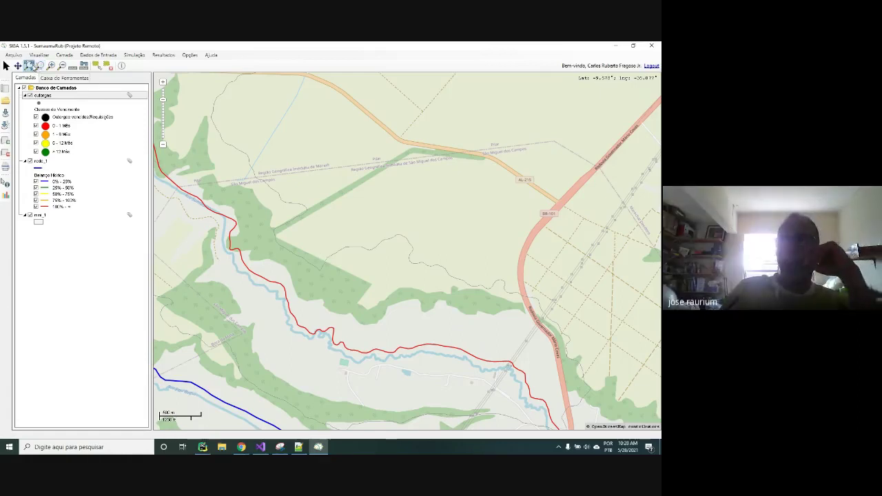
pyautogui.click(29, 66)
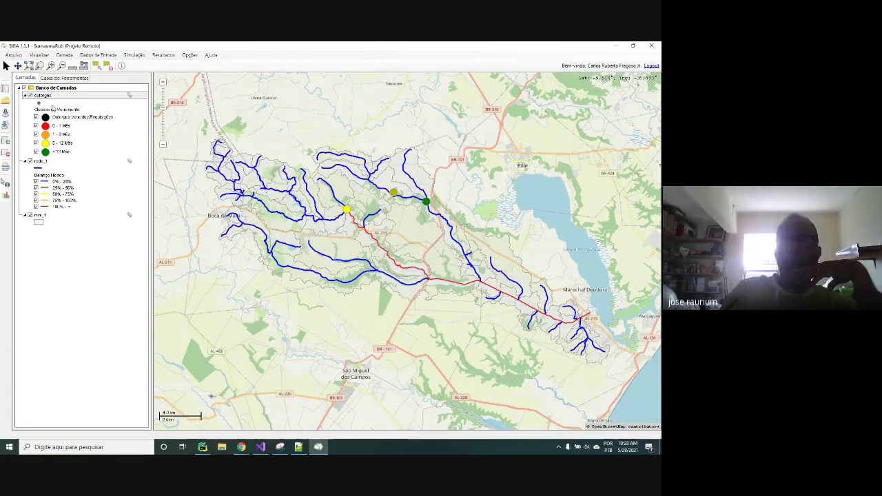
# - Clear the highlight from the grant point between the yellow and green points
pyautogui.click(108, 65)
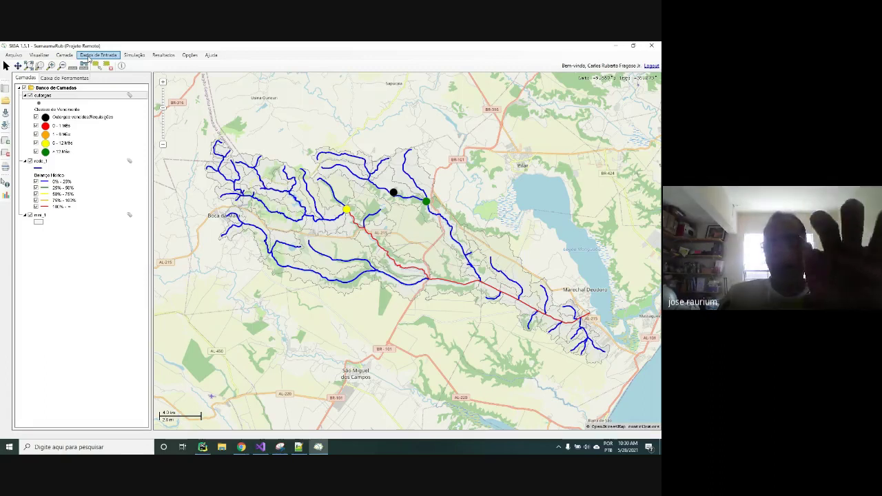
# - Show the Caixa de Ferramentas and expand Ferramentas de Análise Espacial to list its tools
pyautogui.click(55, 78)
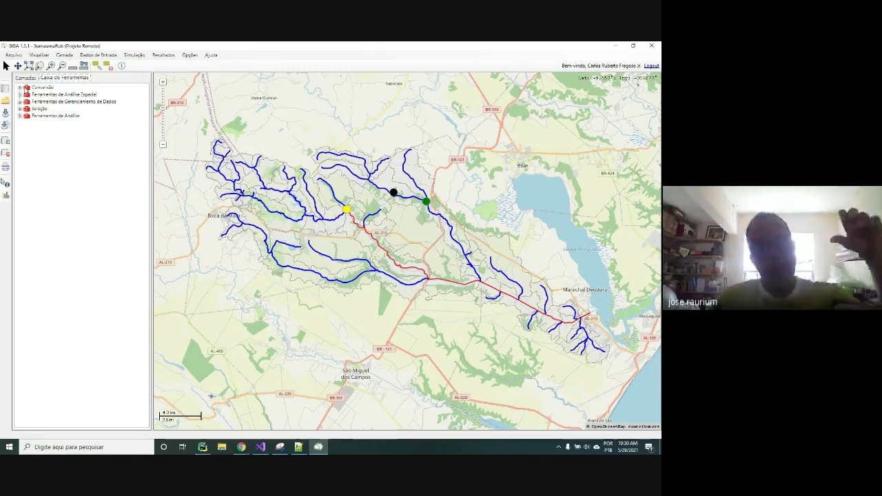
pyautogui.click(20, 94)
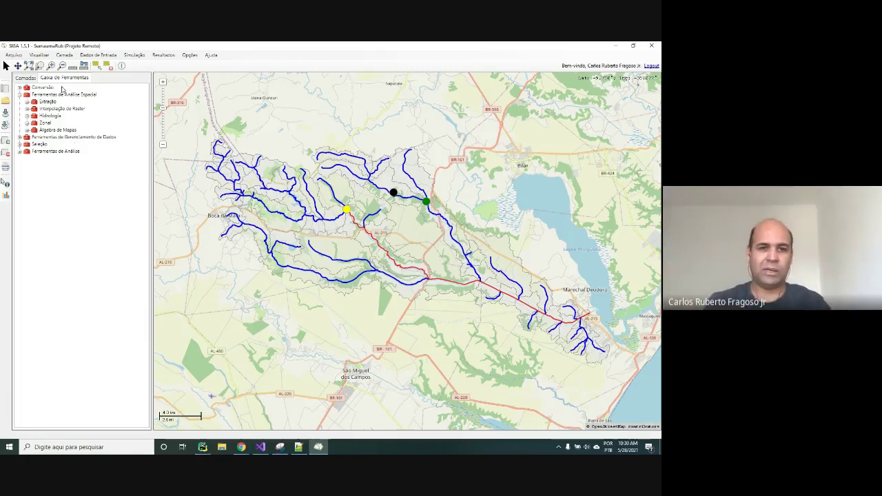
# - Add the item '- Calculadora de converter coordenadas' on line 26 of the meeting notes
pyautogui.moveTo(298, 447)
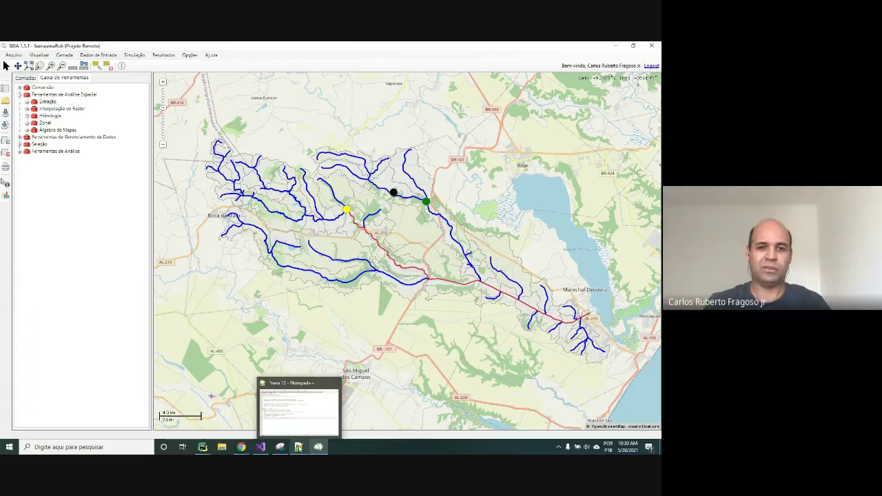
pyautogui.click(303, 412)
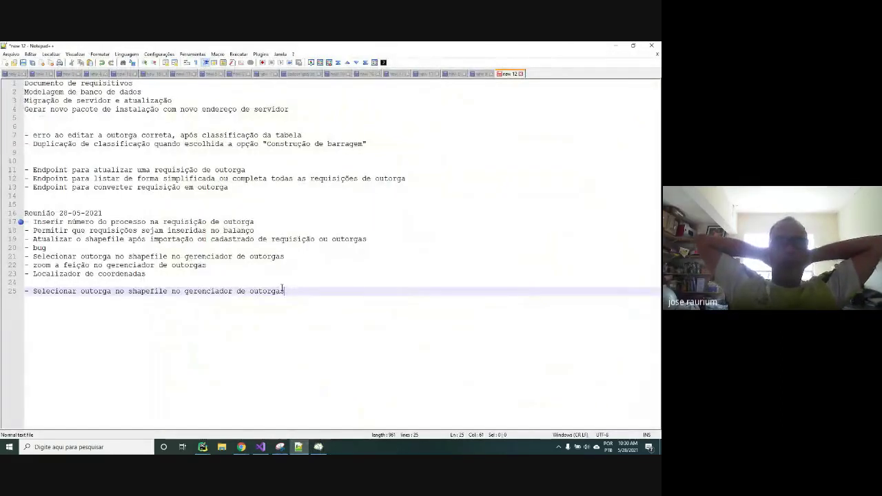
pyautogui.press('Return')
pyautogui.press('Return')
pyautogui.press('Up')
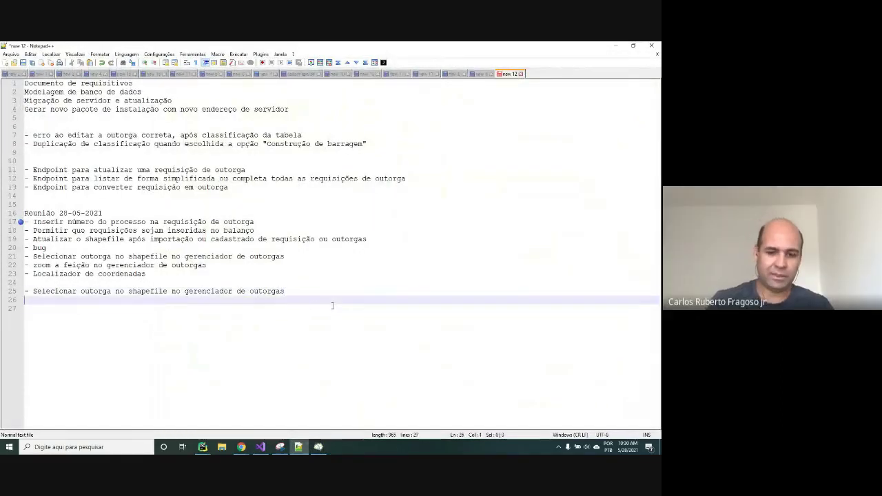
pyautogui.write('-')
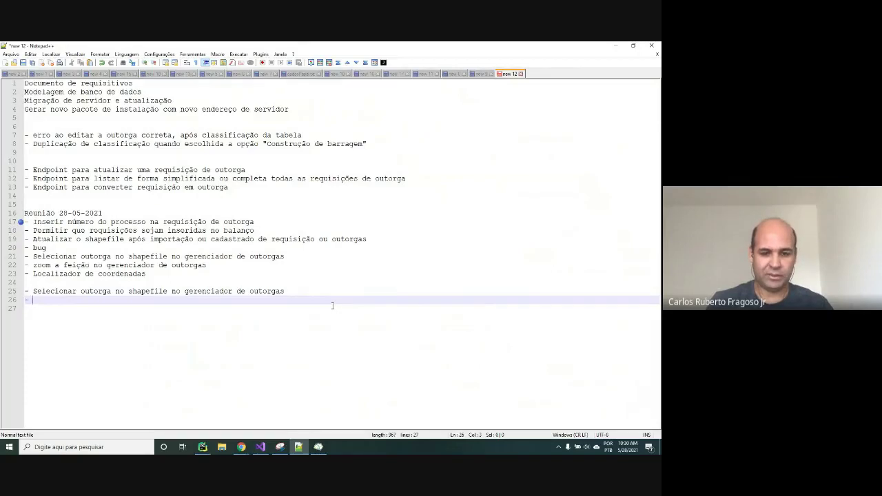
pyautogui.write(' Cal')
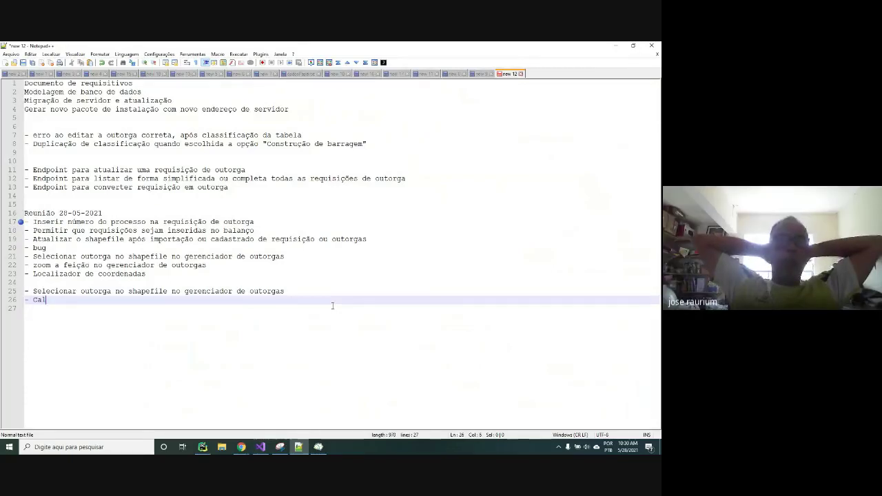
pyautogui.write('culador')
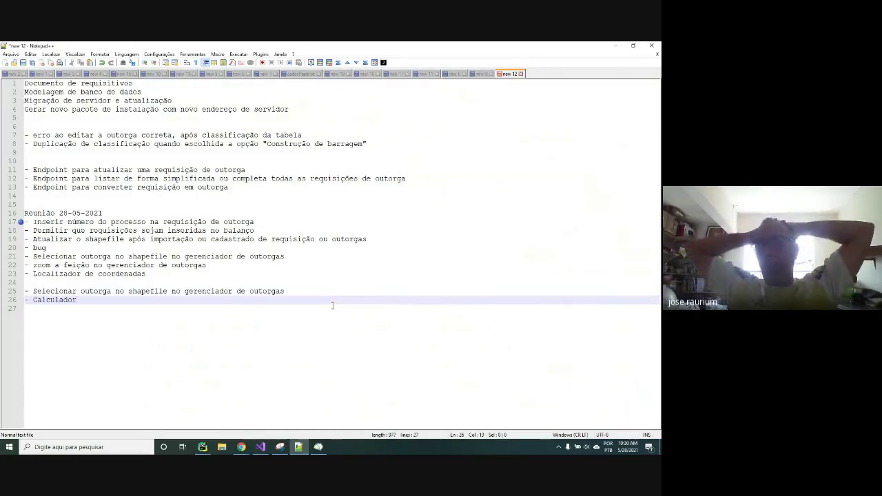
pyautogui.write('a de conve')
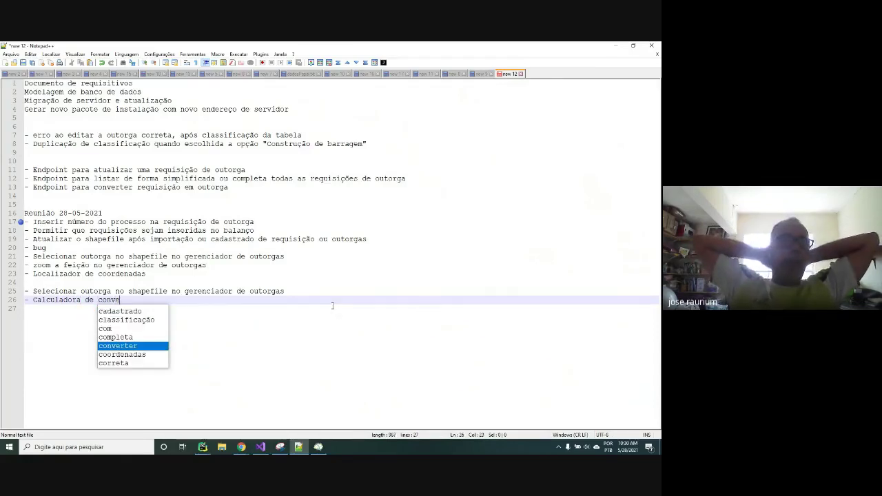
pyautogui.write('rter')
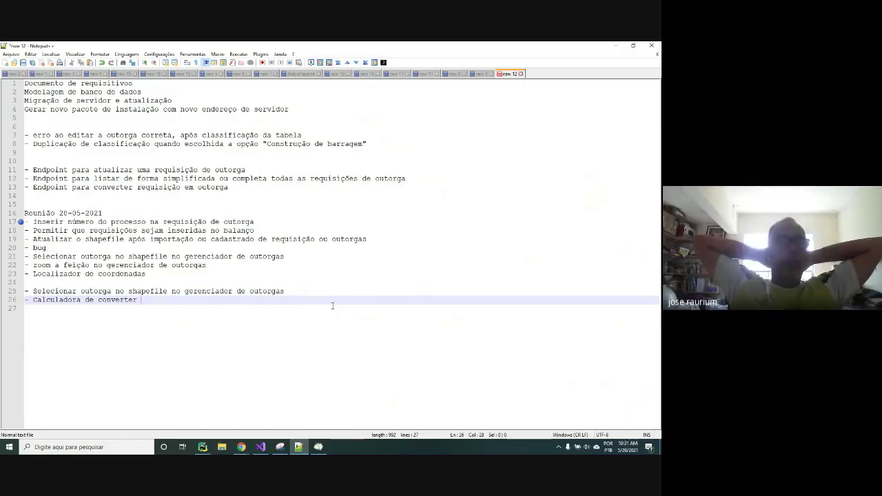
pyautogui.write('coord')
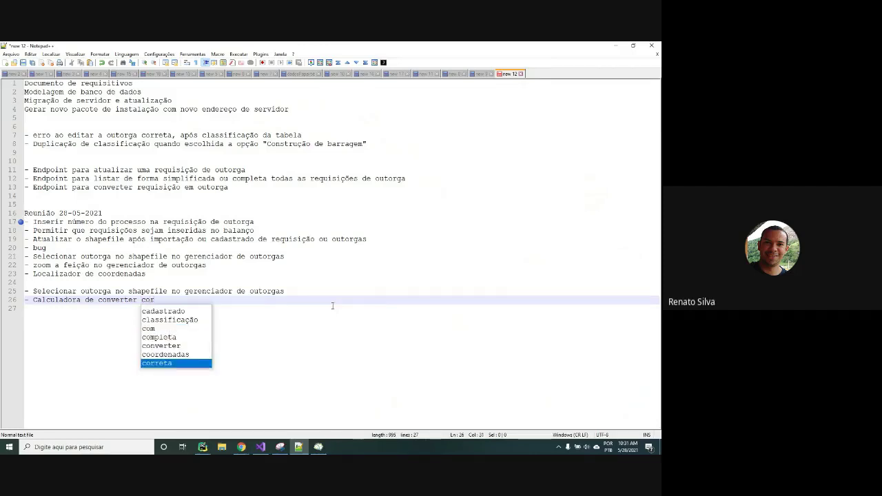
pyautogui.write('enadas')
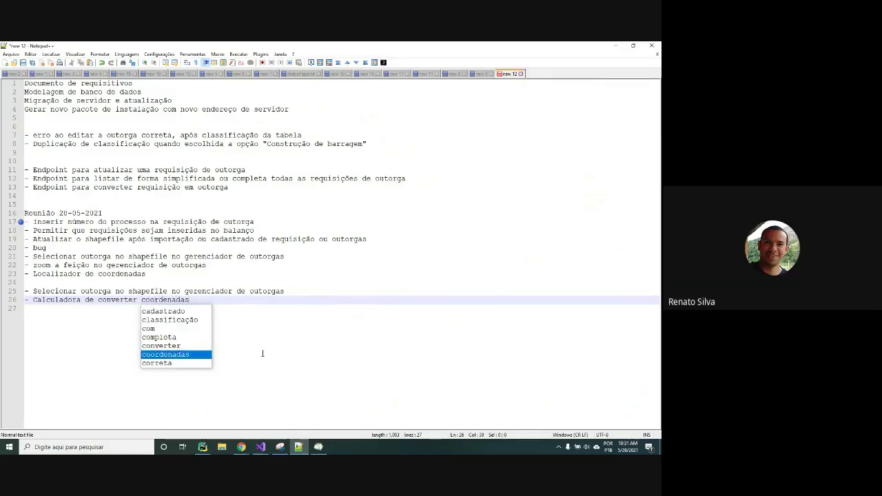
pyautogui.click(260, 447)
# - Open the Gerenciador de Outorgas and scroll its grid to the latitude and longitude columns
pyautogui.click(318, 446)
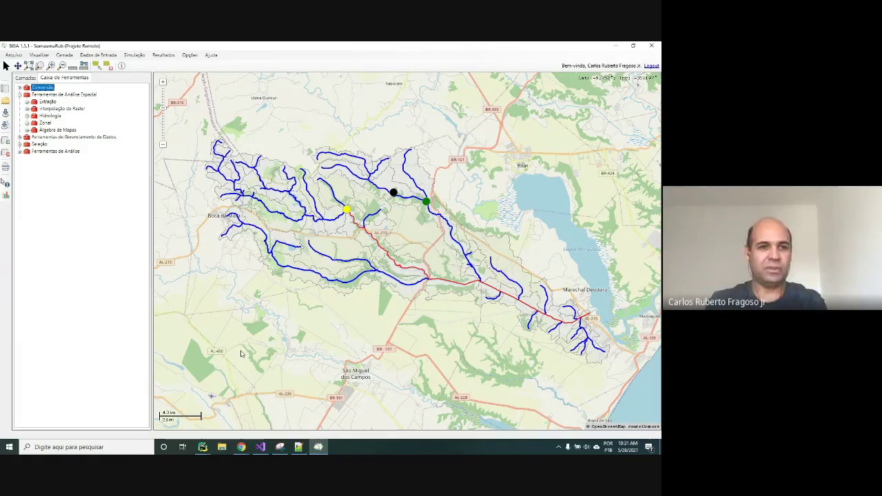
pyautogui.click(98, 56)
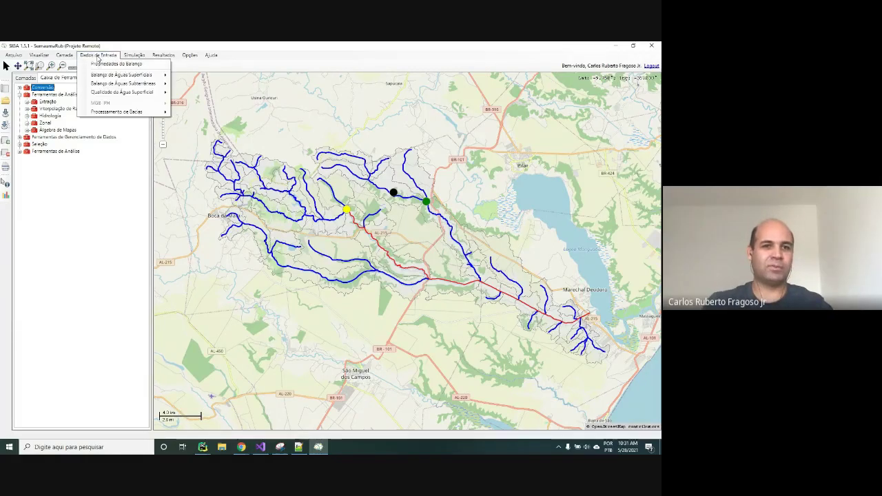
pyautogui.moveTo(121, 75)
pyautogui.click(210, 92)
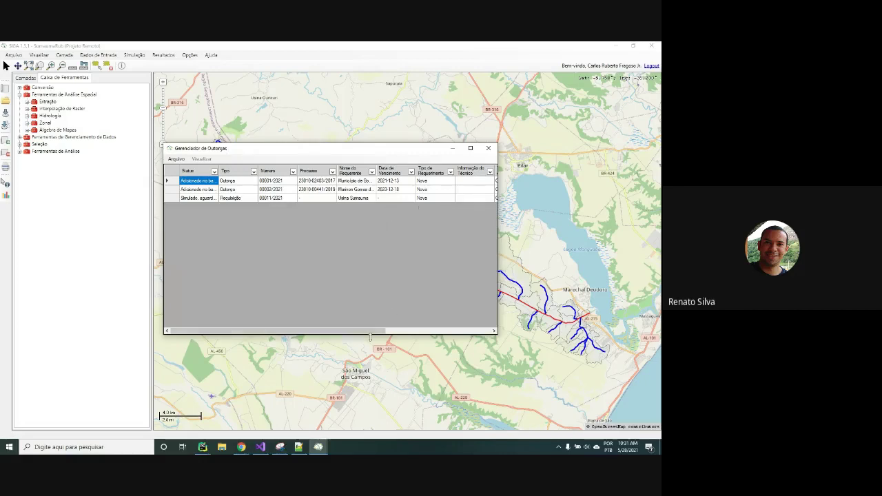
pyautogui.moveTo(375, 331); pyautogui.dragTo(457, 338)
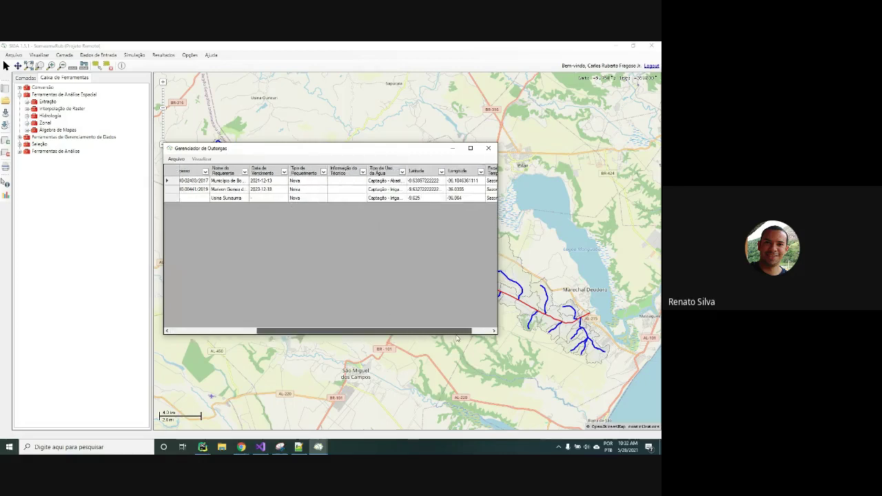
pyautogui.click(299, 447)
pyautogui.press('super+Down')
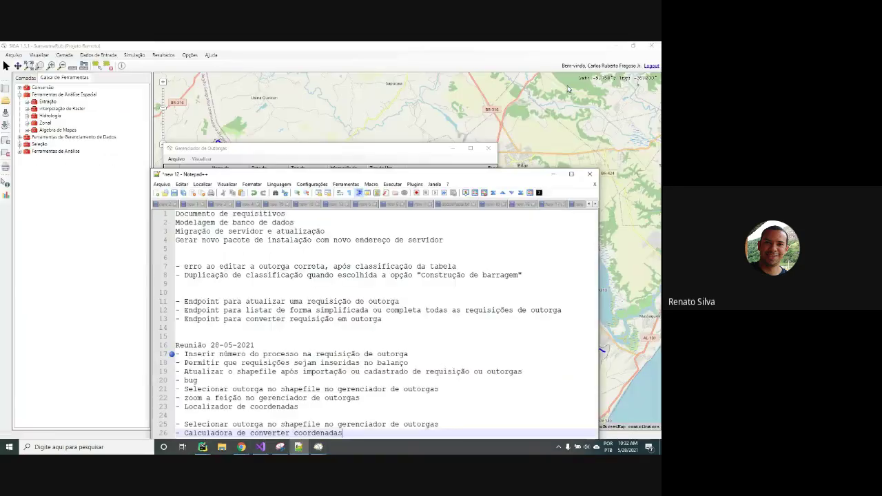
# - Type the reservoir coordinates '-9.639, - 36.105' on line 28 of the notes
pyautogui.moveTo(380, 173); pyautogui.dragTo(199, 68)
pyautogui.scroll(-1, 190, 296)
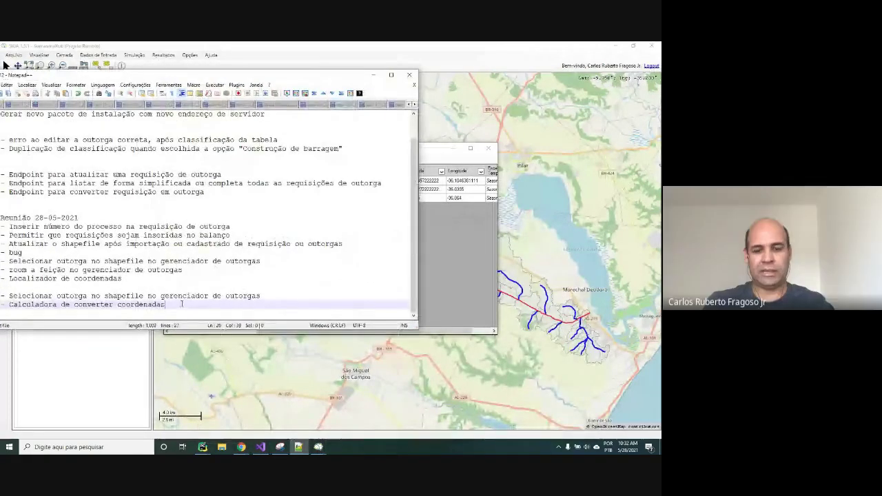
pyautogui.press('Return')
pyautogui.press('Return')
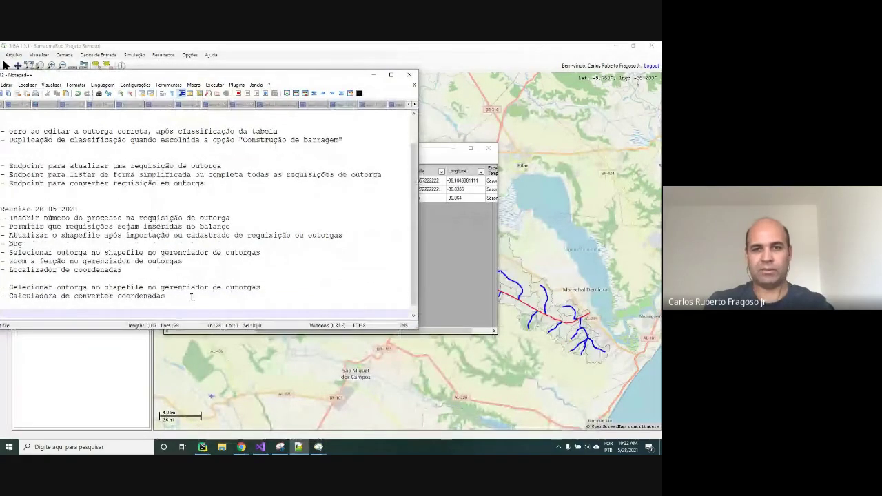
pyautogui.moveTo(417, 248); pyautogui.dragTo(355, 251)
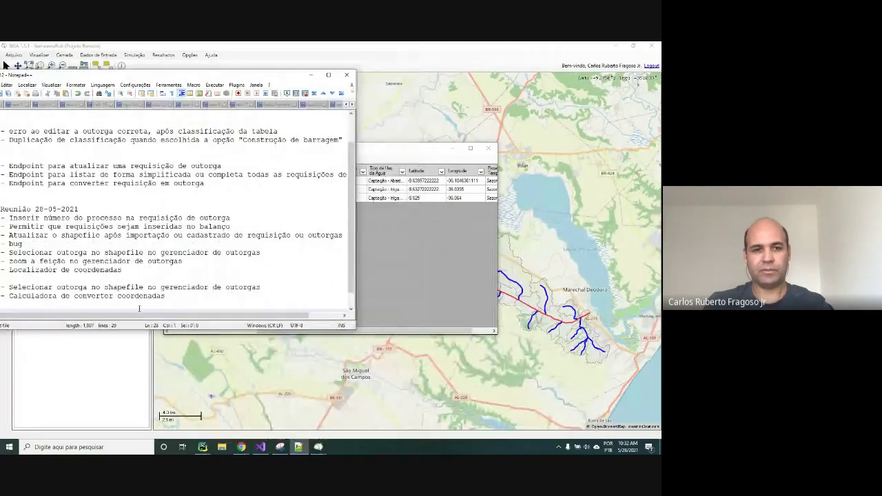
pyautogui.scroll(-1, 193, 295)
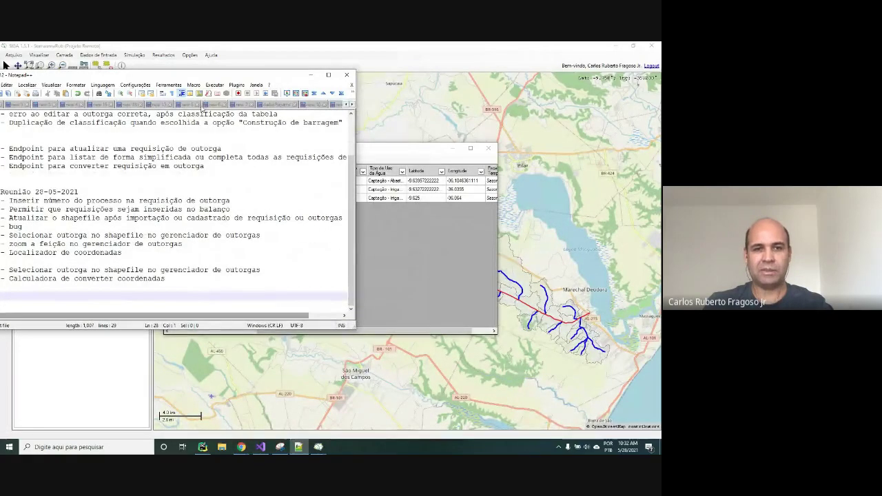
pyautogui.moveTo(166, 76); pyautogui.dragTo(230, 66)
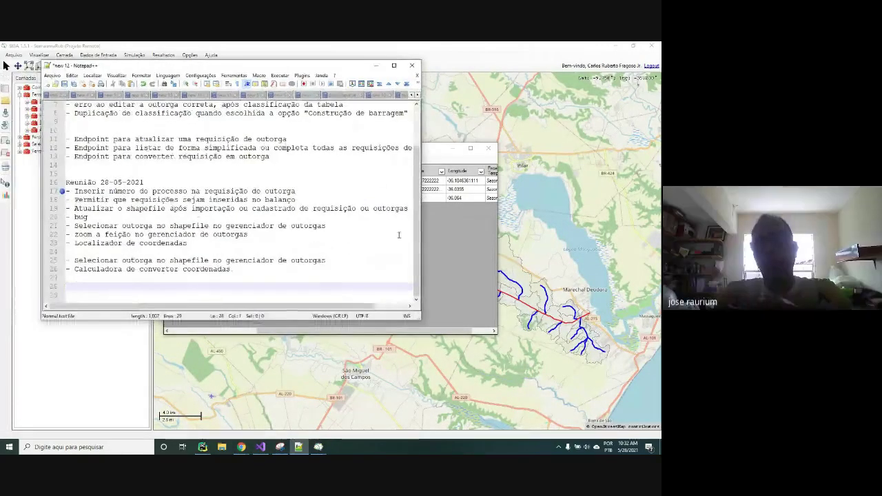
pyautogui.moveTo(421, 222); pyautogui.dragTo(337, 222)
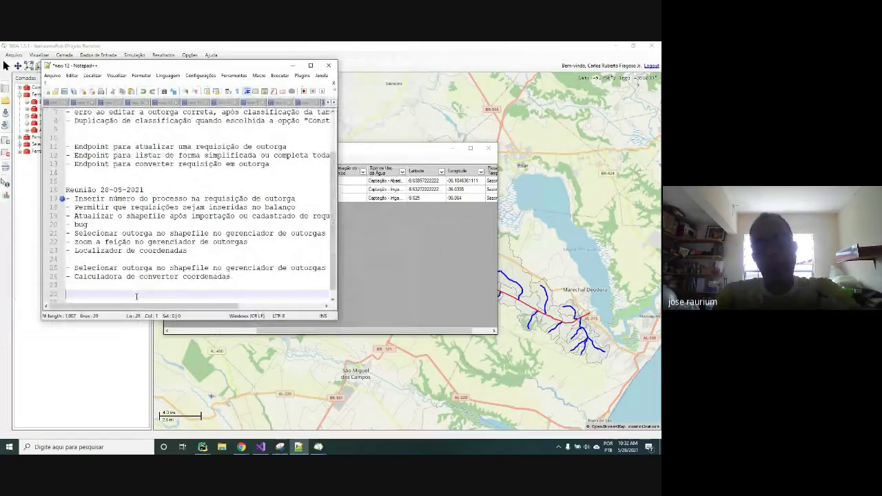
pyautogui.write('-9.6')
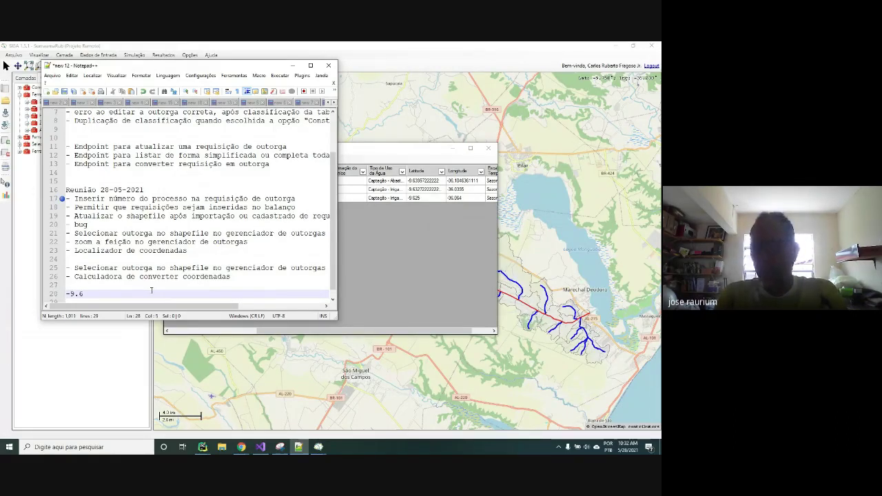
pyautogui.write('39')
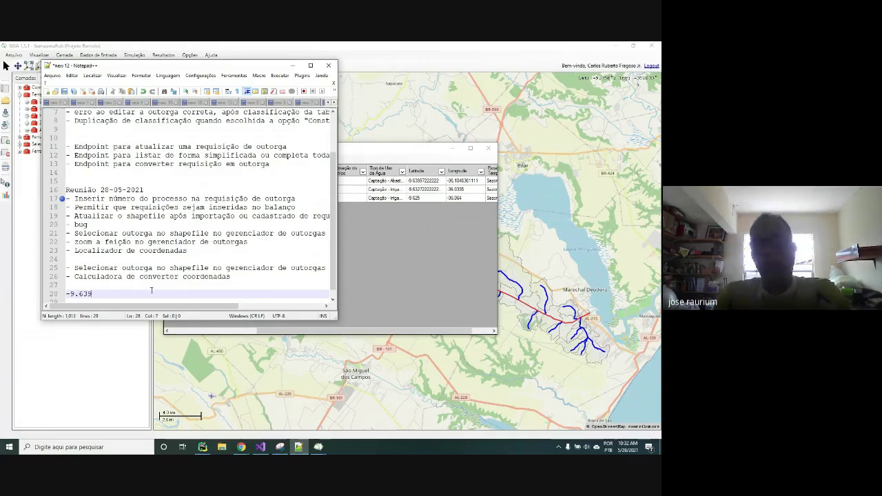
pyautogui.write(', -')
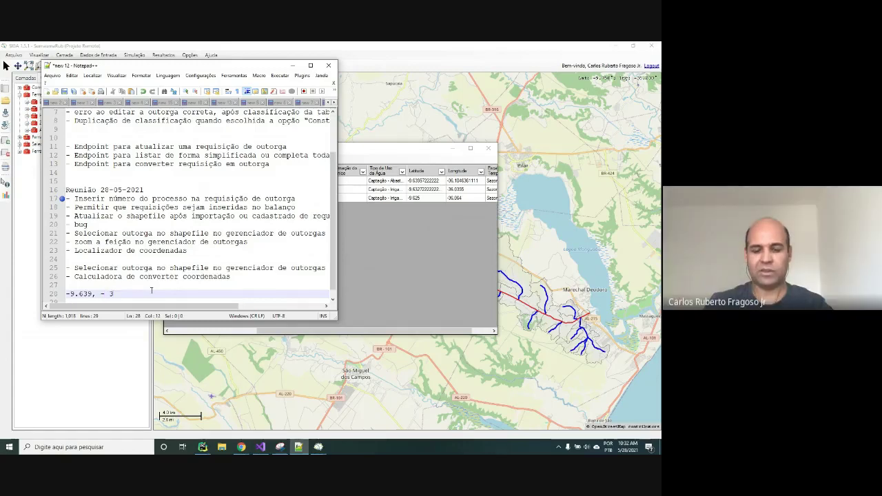
pyautogui.write(' 36.')
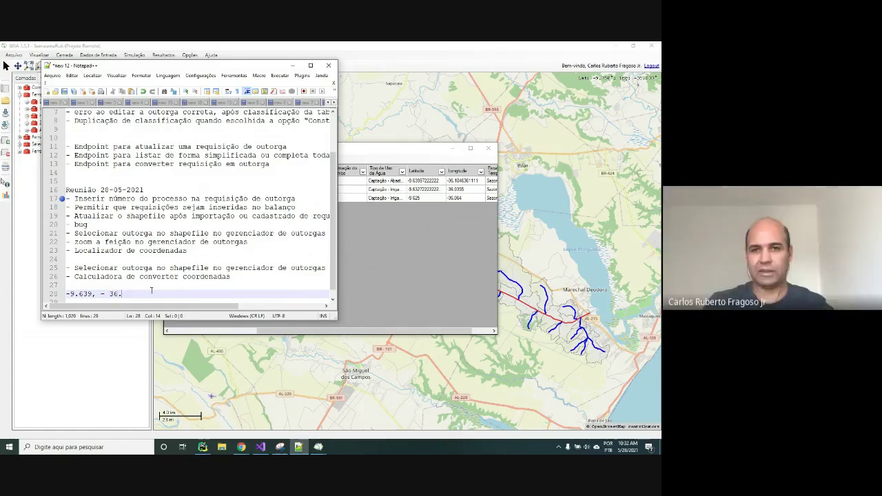
pyautogui.write('1')
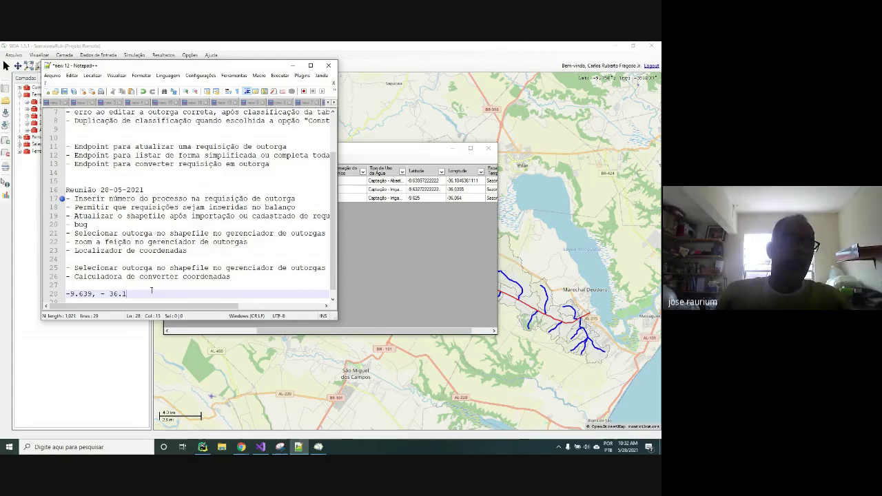
pyautogui.write('05')
pyautogui.click(413, 148)
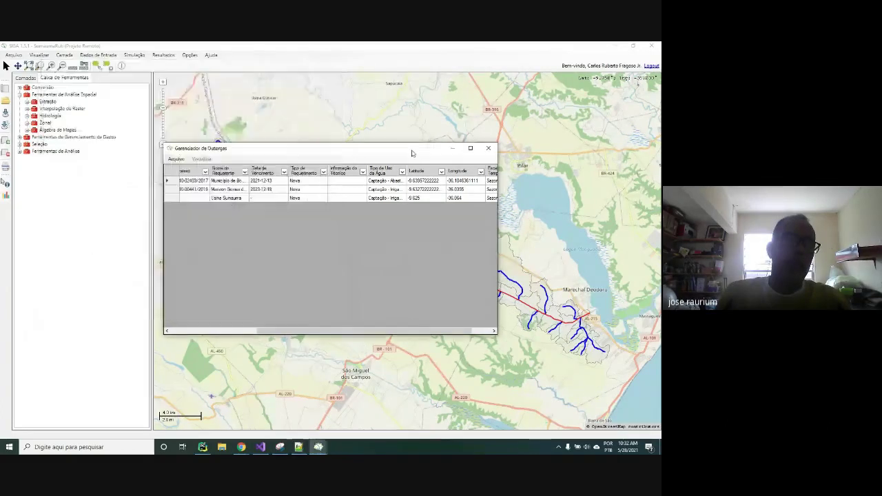
# - Close the grants manager and start a new reservoir in the Gerenciador de Reservatórios
pyautogui.click(487, 147)
pyautogui.click(98, 55)
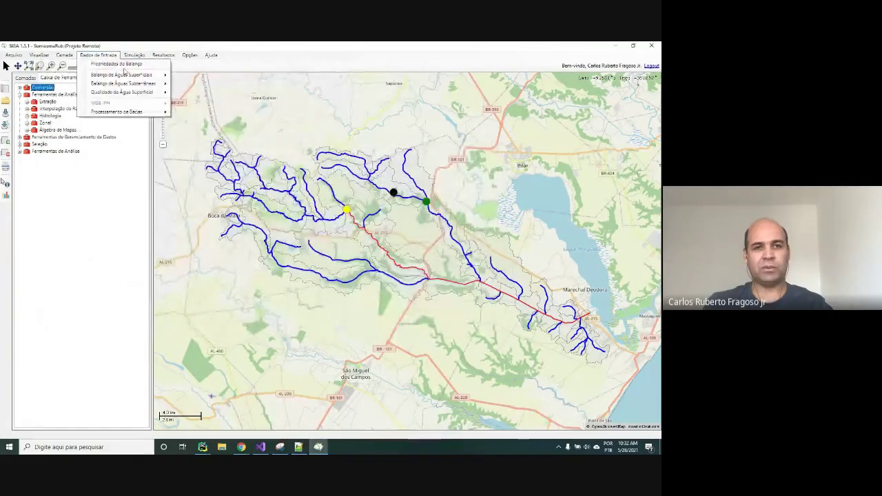
pyautogui.moveTo(134, 75)
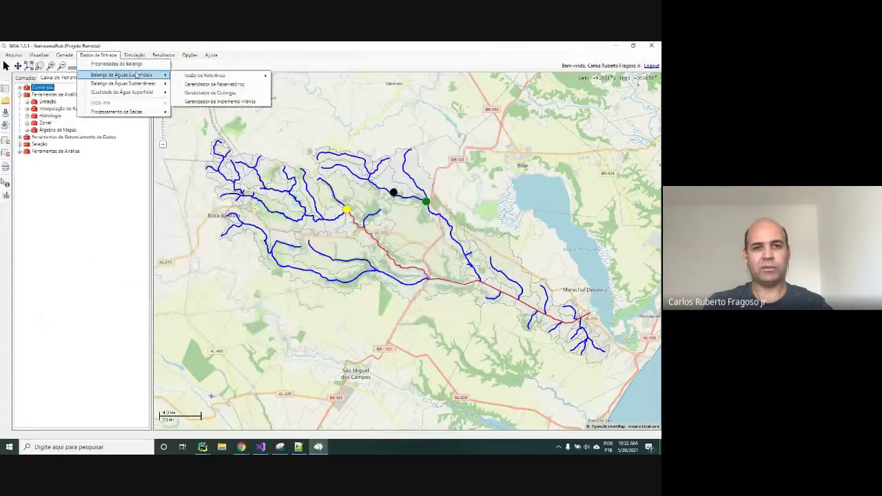
pyautogui.click(237, 86)
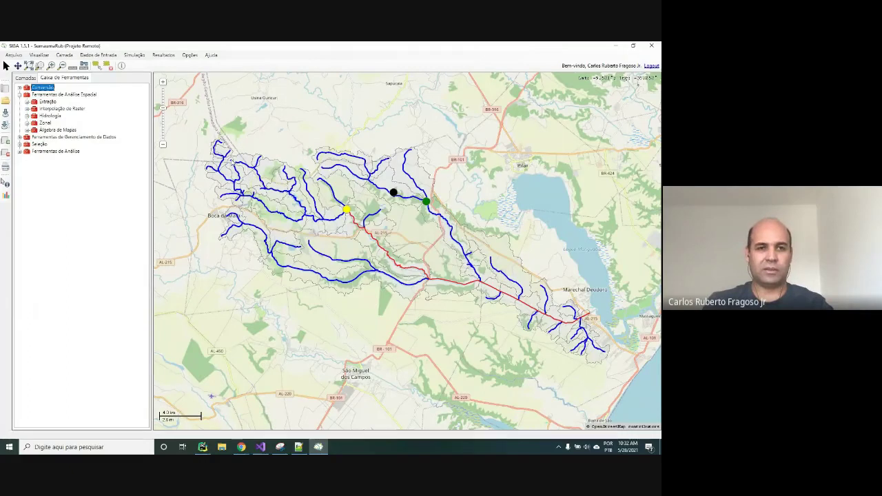
pyautogui.doubleClick(59, 115)
pyautogui.click(201, 159)
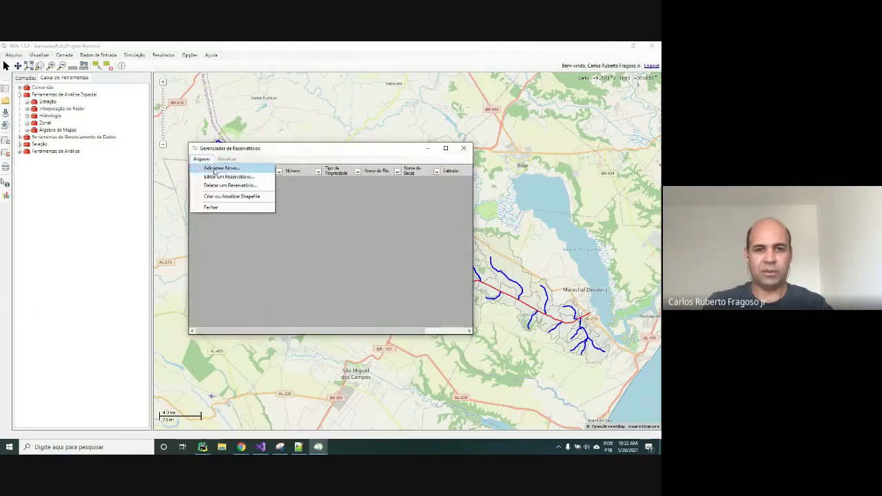
pyautogui.click(201, 159)
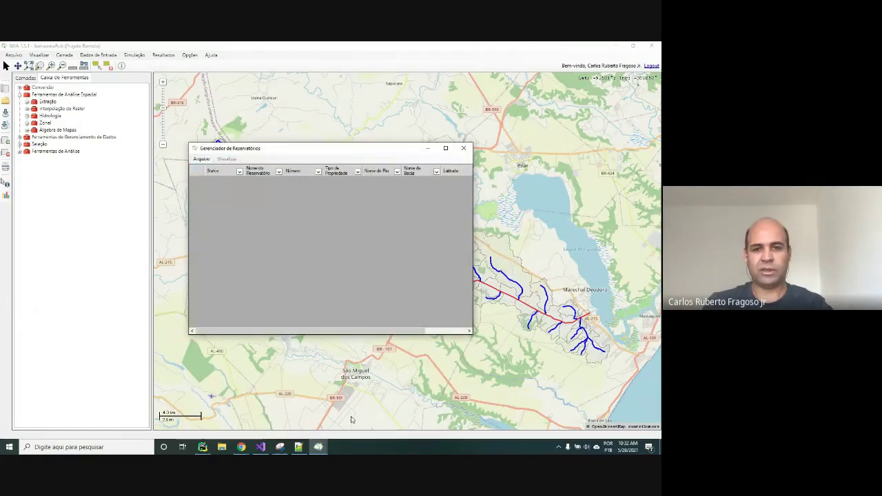
# - Name the new reservoir 'Reservatório01'
pyautogui.click(301, 448)
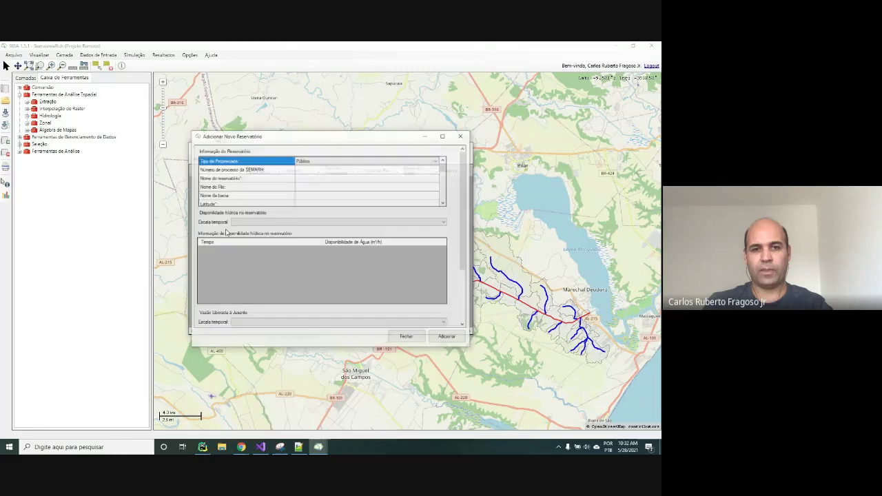
pyautogui.click(306, 178)
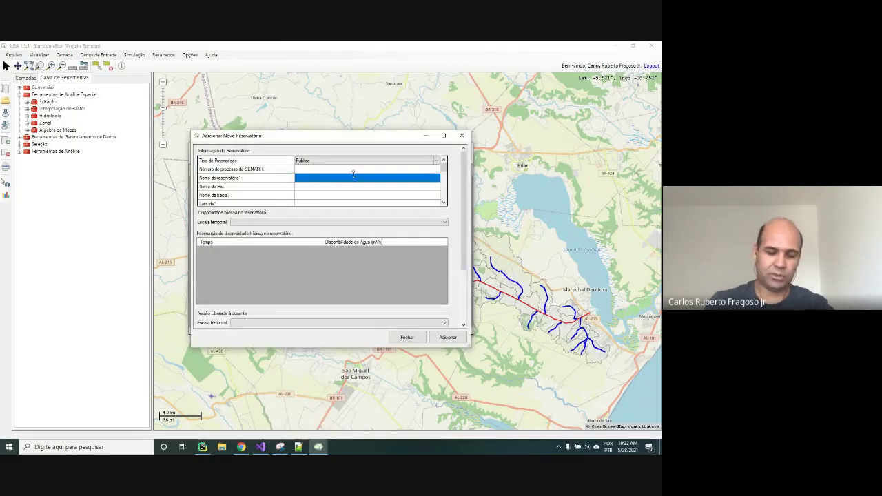
pyautogui.write('Reserva')
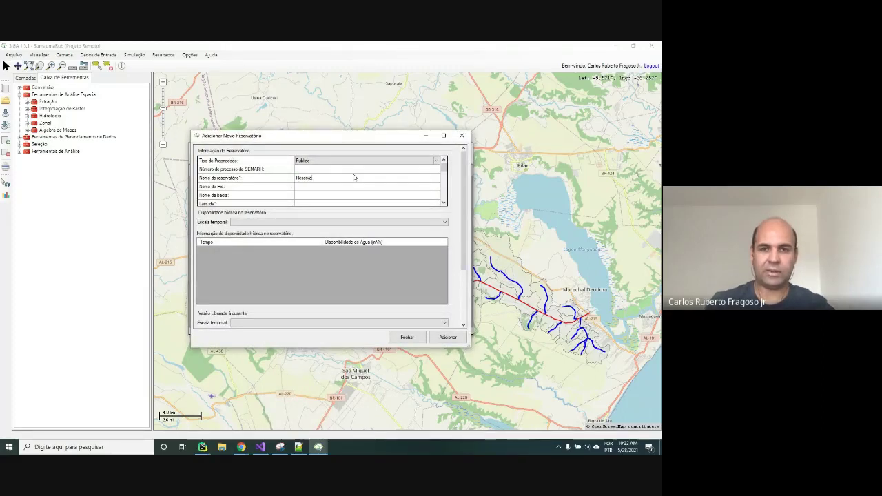
pyautogui.write('tóri')
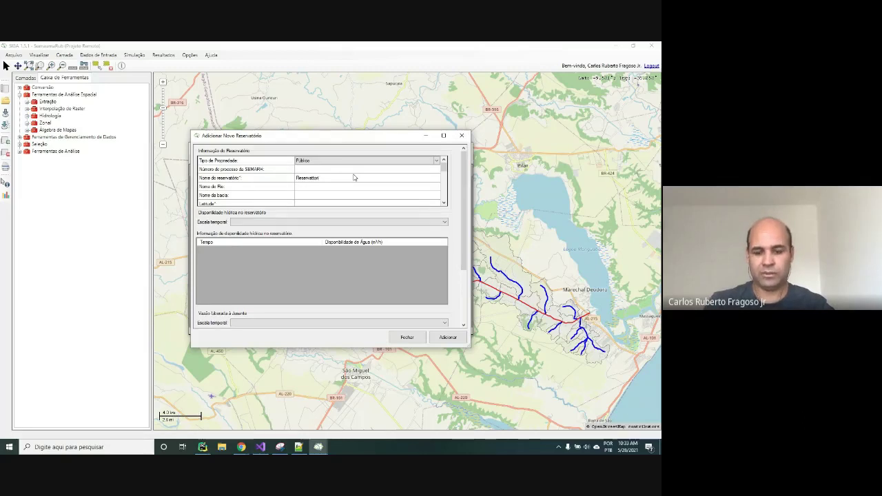
pyautogui.write('o01')
pyautogui.scroll(-2, 324, 190)
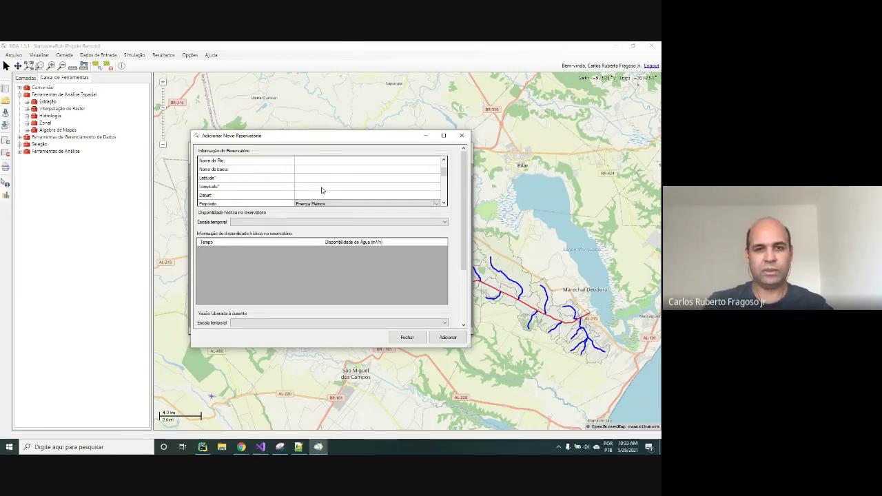
pyautogui.scroll(2, 380, 180)
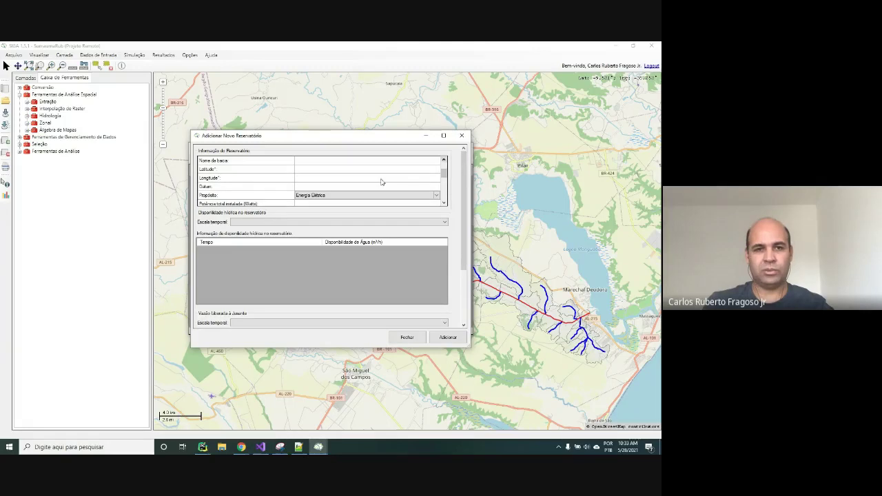
# - Copy the latitude -9.639 from the notes into the form's Latitude field
pyautogui.click(299, 447)
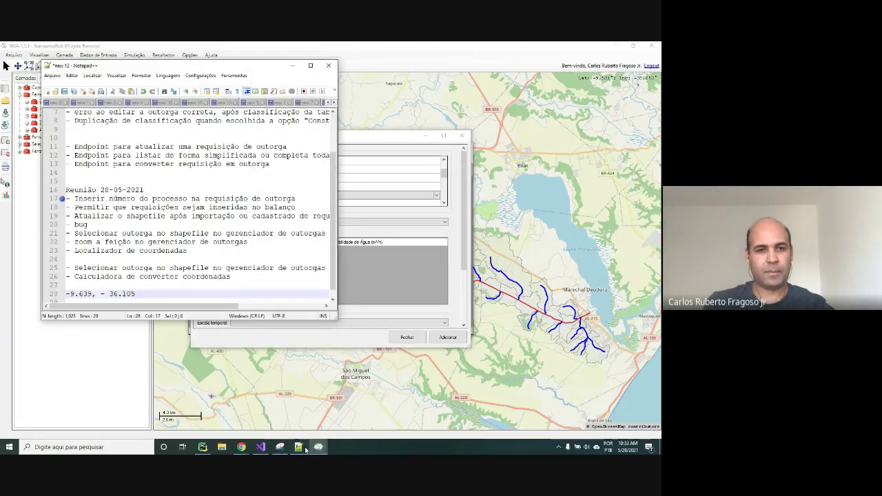
pyautogui.click(88, 293)
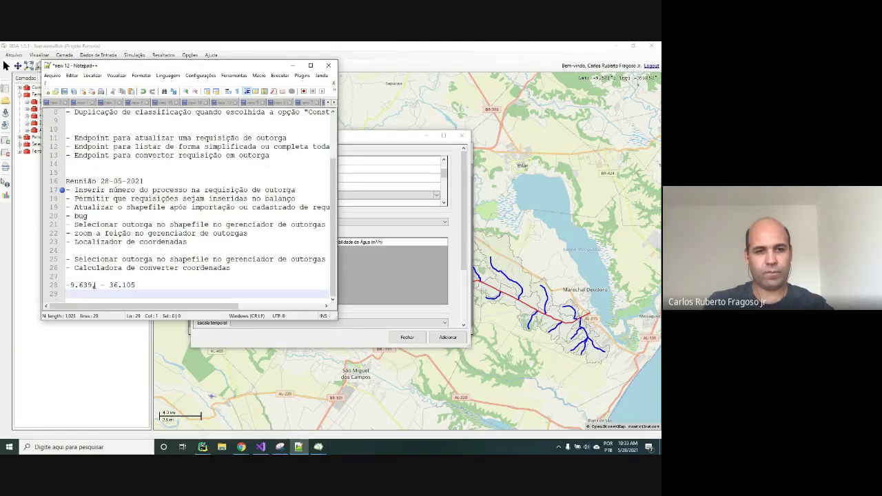
pyautogui.moveTo(94, 284); pyautogui.dragTo(66, 285)
pyautogui.hotkey('ctrl', 'c')
pyautogui.click(406, 142)
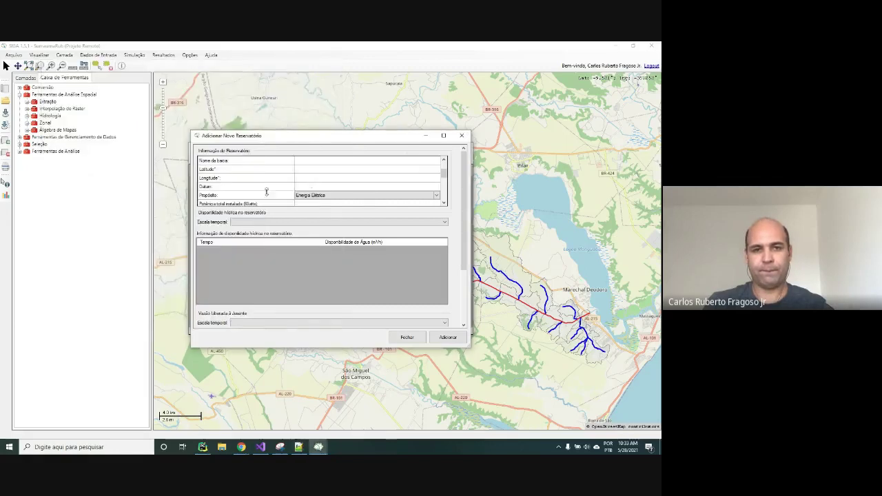
pyautogui.click(302, 169)
pyautogui.hotkey('ctrl', 'v')
# - Copy the longitude -36.105 from the notes into the Longitude field
pyautogui.hotkey('alt', 'Tab')
pyautogui.click(109, 285)
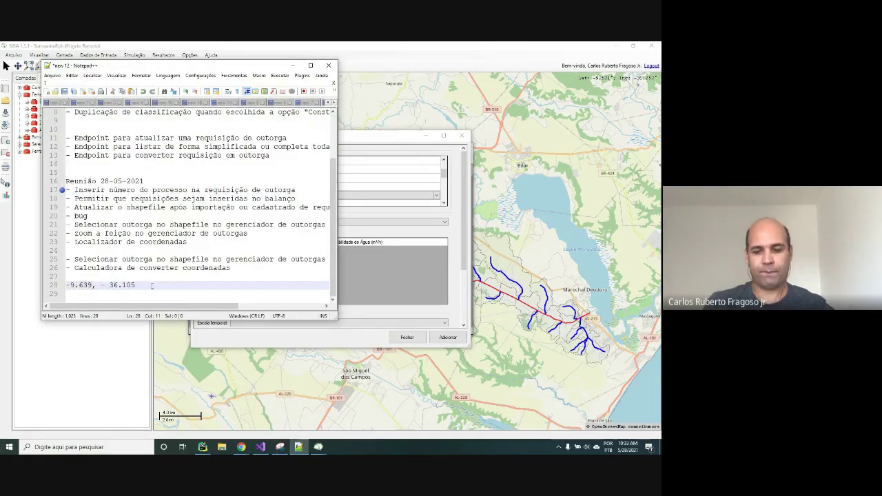
pyautogui.press('BackSpace')
pyautogui.moveTo(104, 285); pyautogui.dragTo(131, 284)
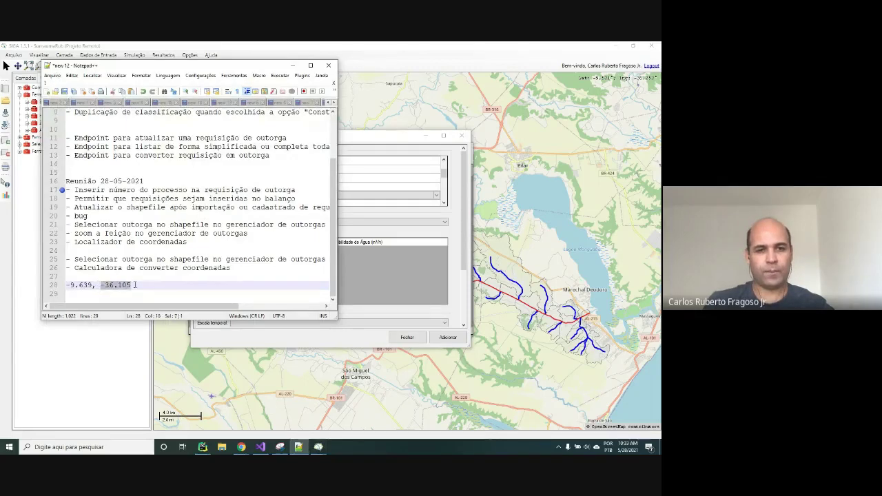
pyautogui.click(372, 144)
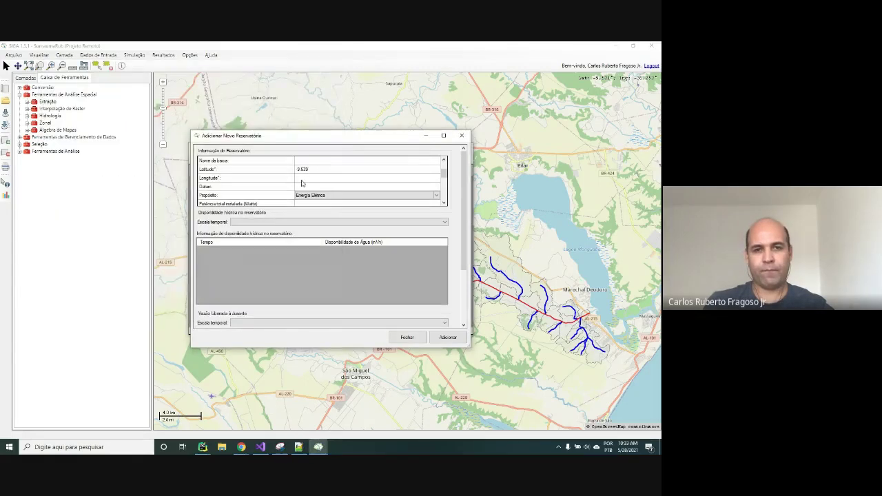
pyautogui.click(303, 178)
pyautogui.write('-36.105')
# - Set the water availability to a monthly series of 2000 for every month
pyautogui.click(279, 221)
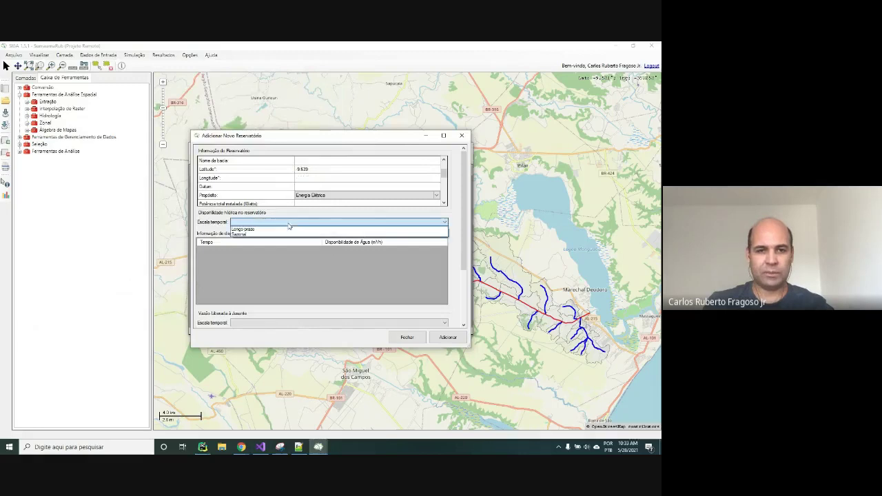
pyautogui.click(275, 234)
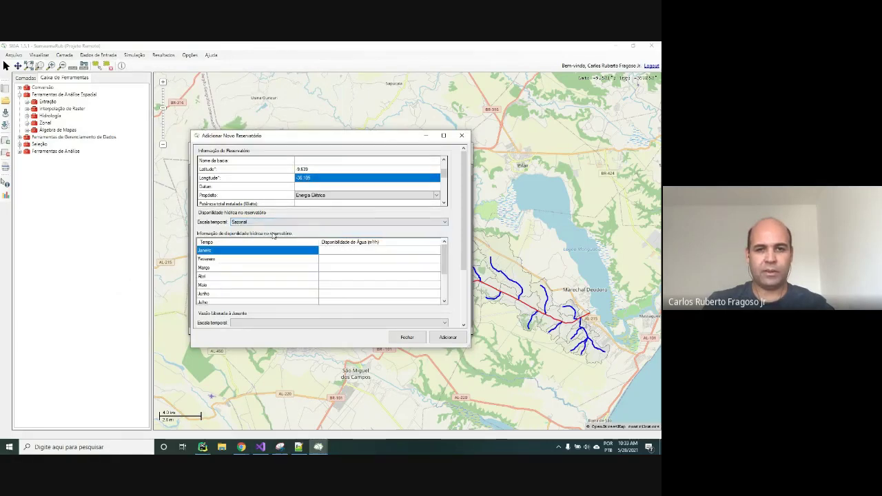
pyautogui.click(330, 252)
pyautogui.write('200')
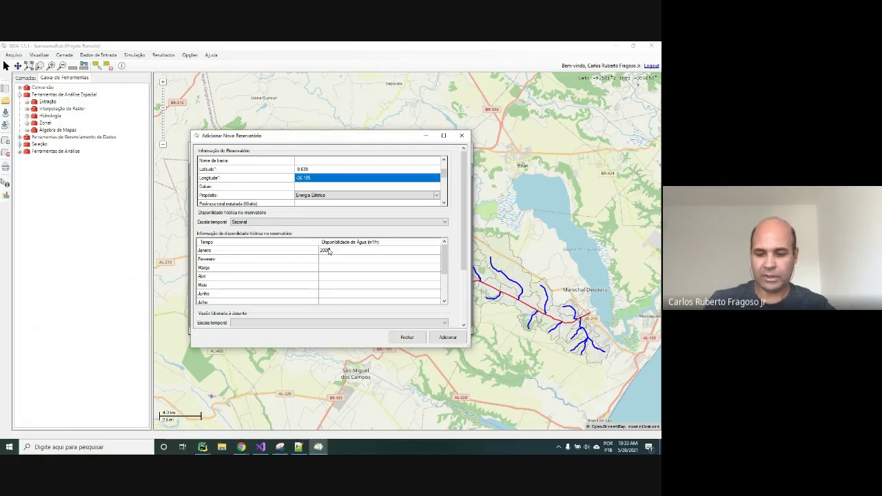
pyautogui.press('Return')
pyautogui.click(329, 251)
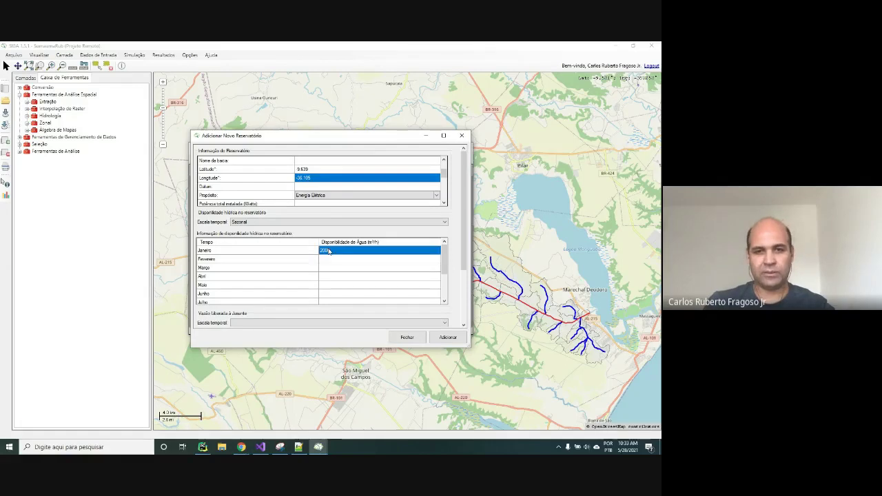
pyautogui.click(332, 259)
pyautogui.write('2000')
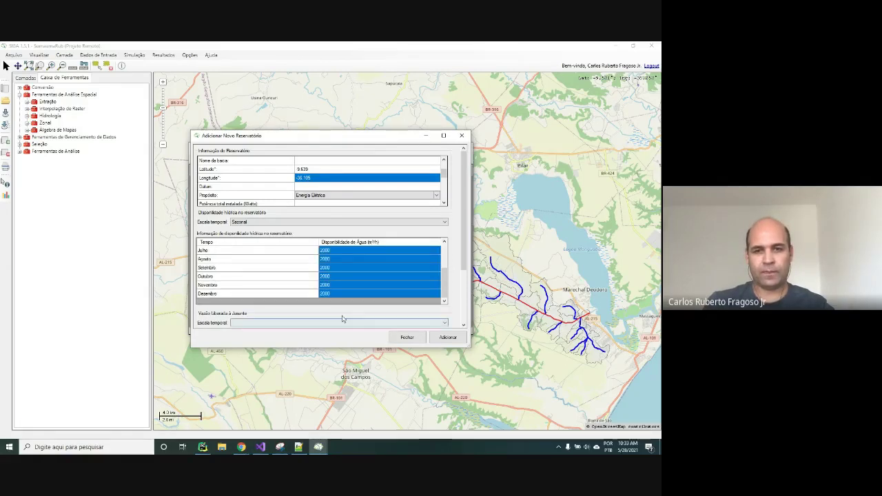
pyautogui.scroll(-2, 469, 283)
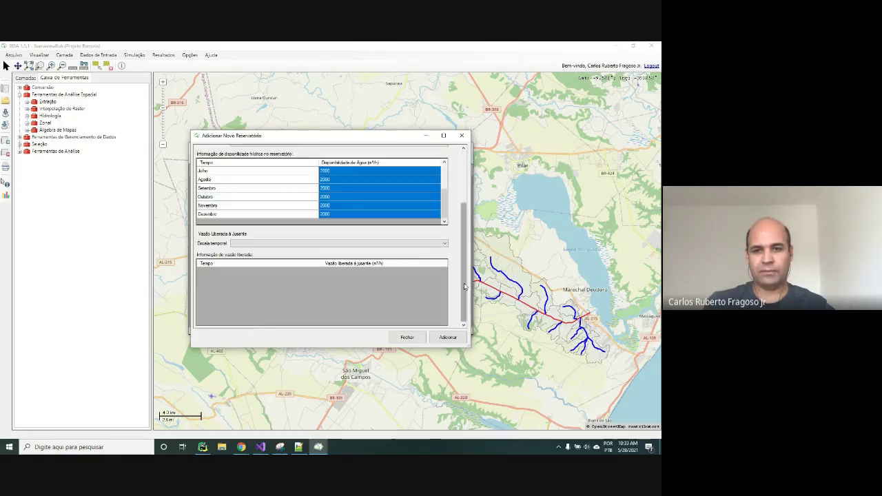
# - Fill the Vazão liberada à jusante column with 1500 from Janeiro to Dezembro
pyautogui.click(434, 244)
pyautogui.click(268, 257)
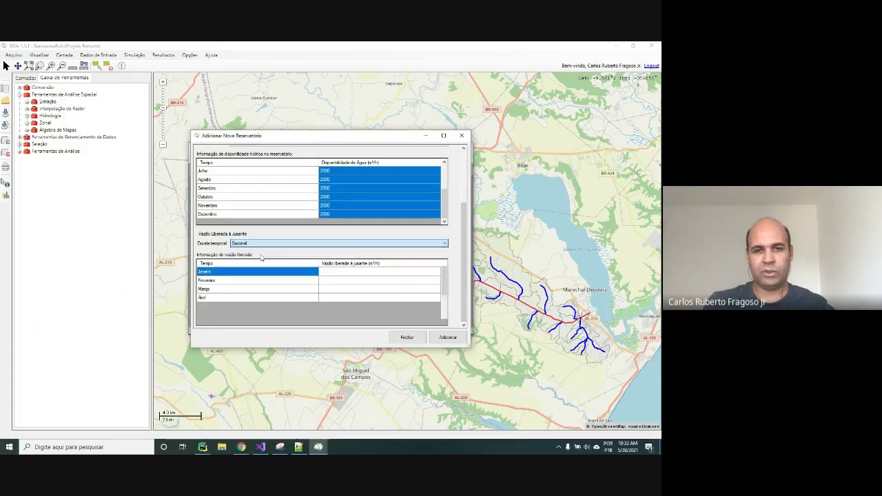
pyautogui.click(333, 275)
pyautogui.write('15')
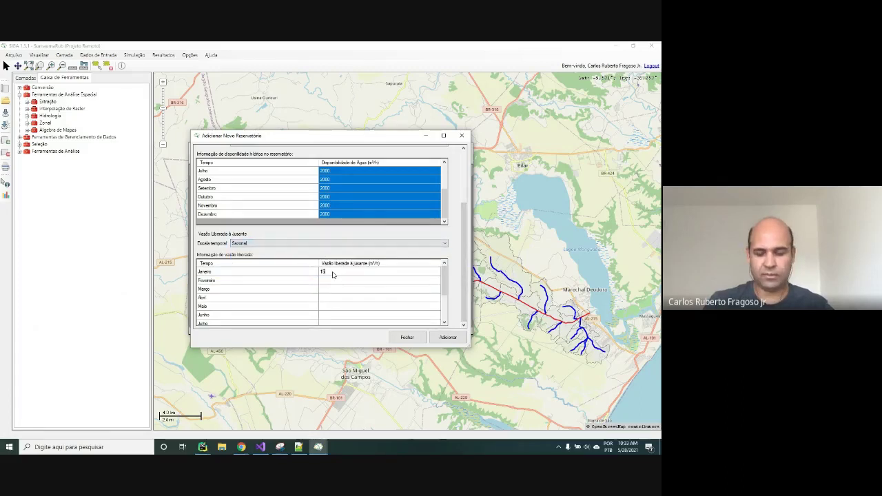
pyautogui.write('00')
pyautogui.press('Return')
pyautogui.click(333, 273)
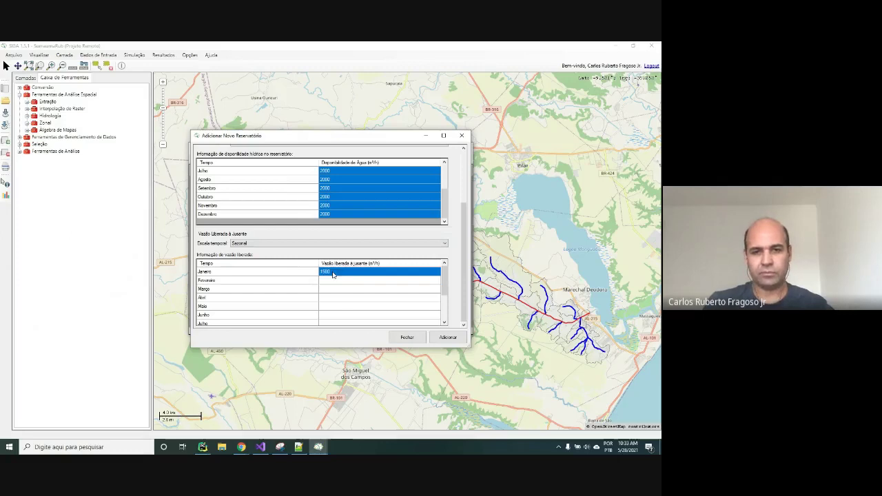
pyautogui.moveTo(331, 283); pyautogui.dragTo(335, 323)
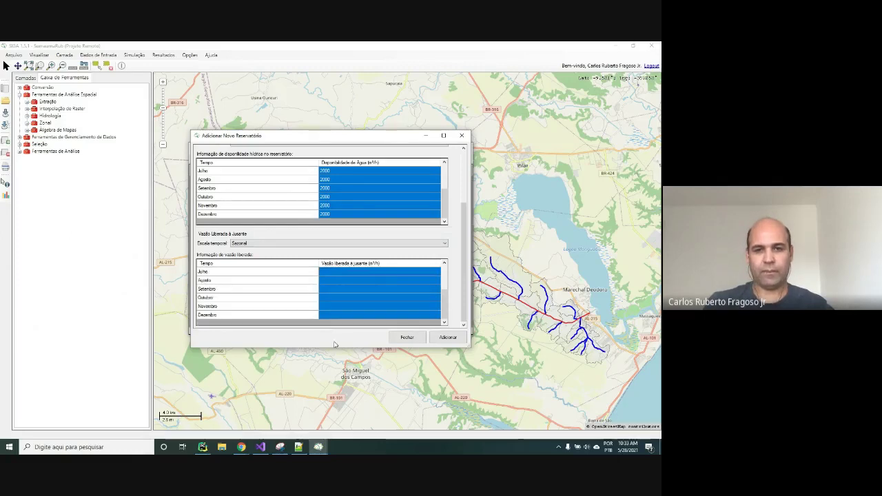
pyautogui.write('1500')
# - Add Reservatorio01, then close and reopen the reservoir manager to see it listed
pyautogui.click(447, 337)
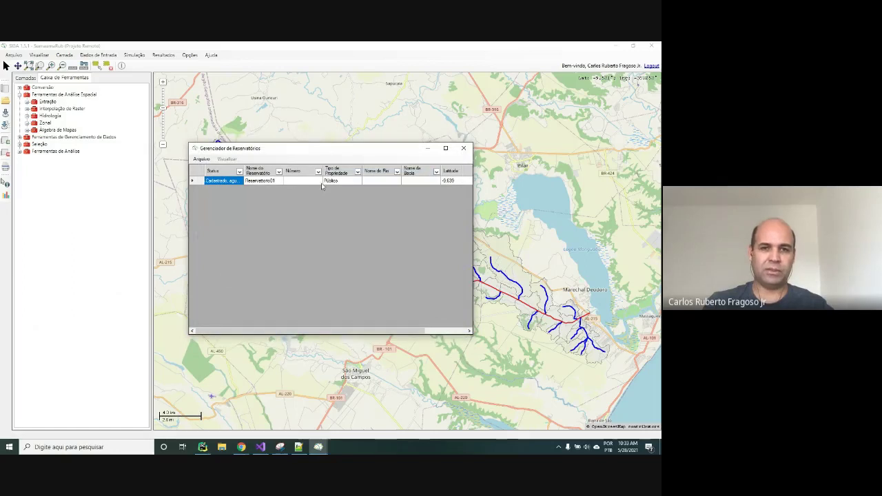
pyautogui.click(201, 159)
pyautogui.click(351, 234)
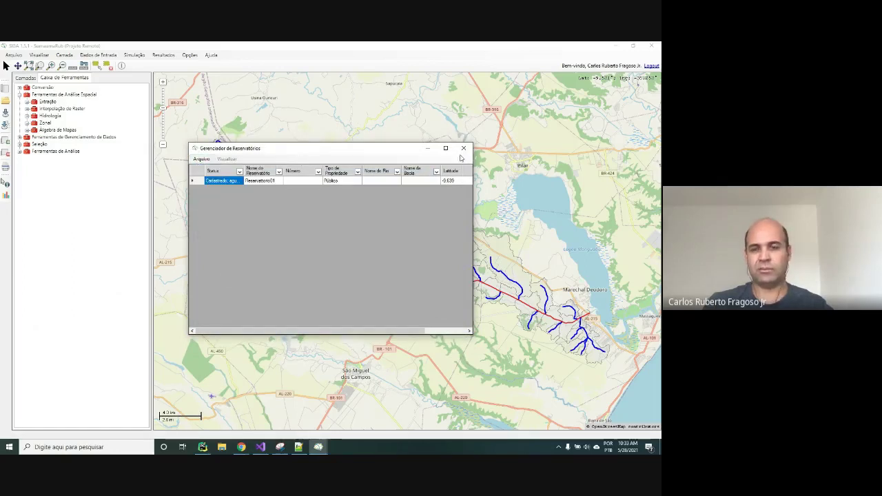
pyautogui.click(464, 149)
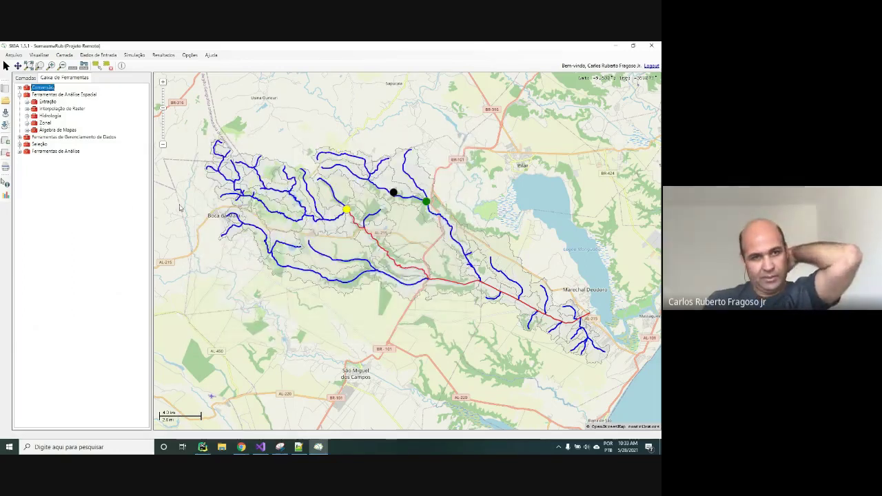
pyautogui.click(64, 55)
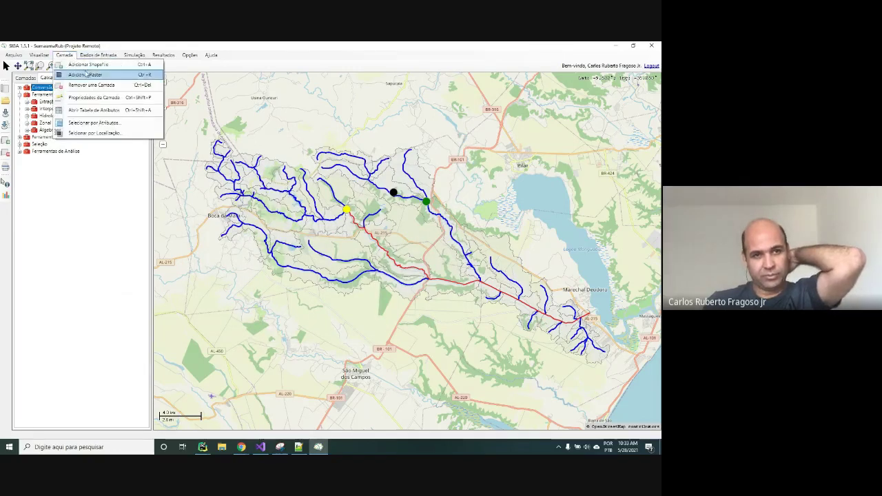
pyautogui.moveTo(95, 56)
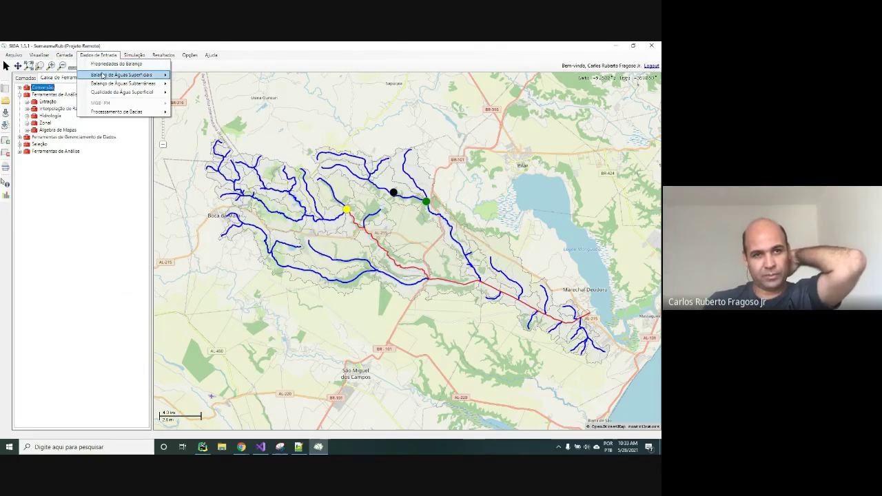
pyautogui.moveTo(138, 75)
pyautogui.click(204, 89)
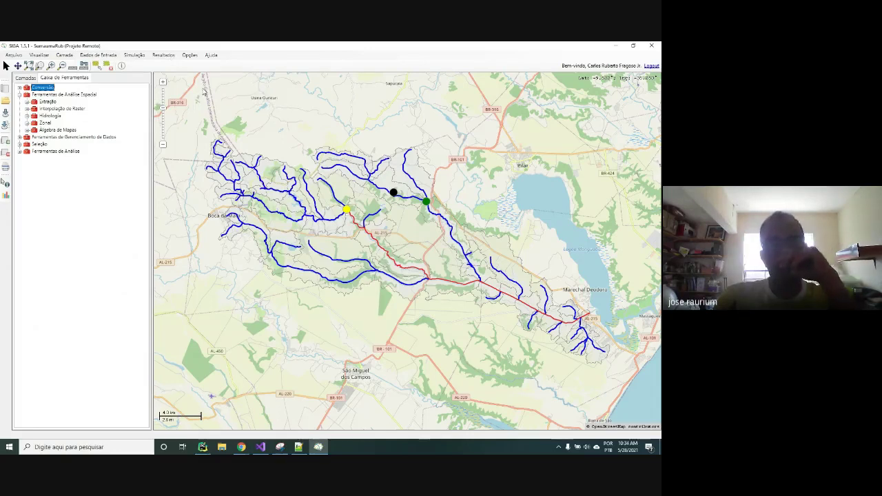
# - Append 'e reservatórios' to the shapefile-update note on line 19
pyautogui.click(299, 443)
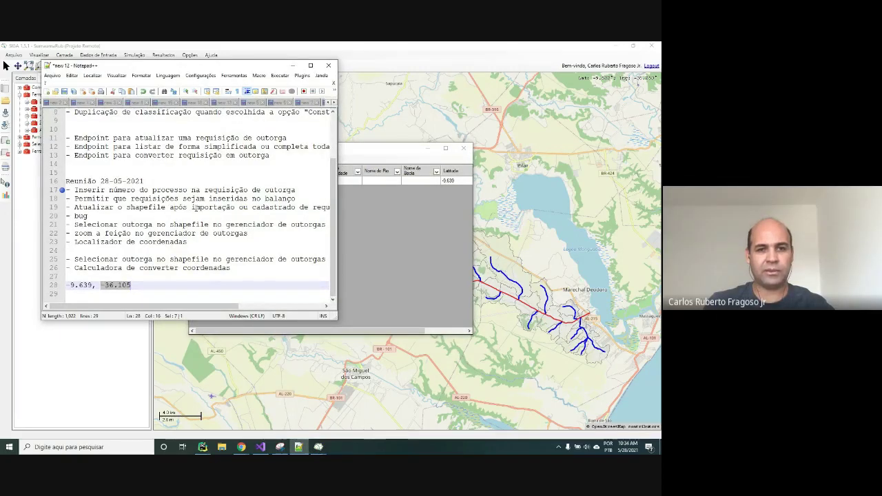
pyautogui.moveTo(210, 308); pyautogui.dragTo(275, 308)
pyautogui.click(304, 207)
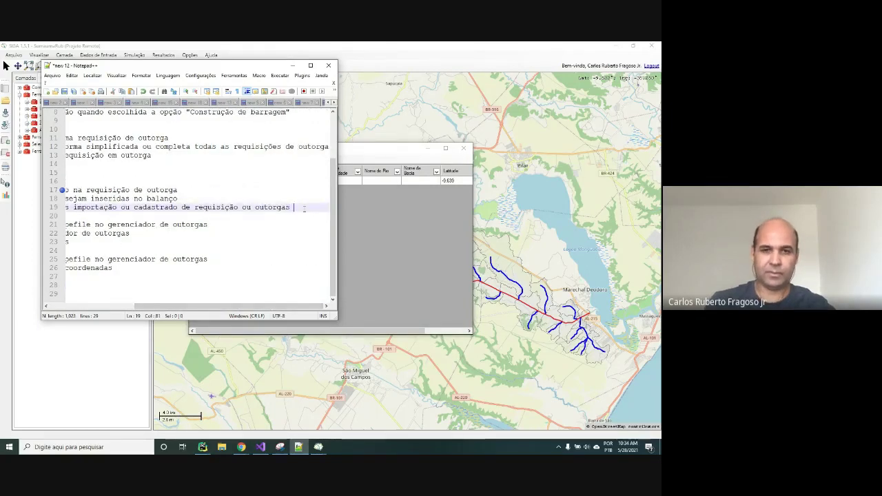
pyautogui.write('e reserva')
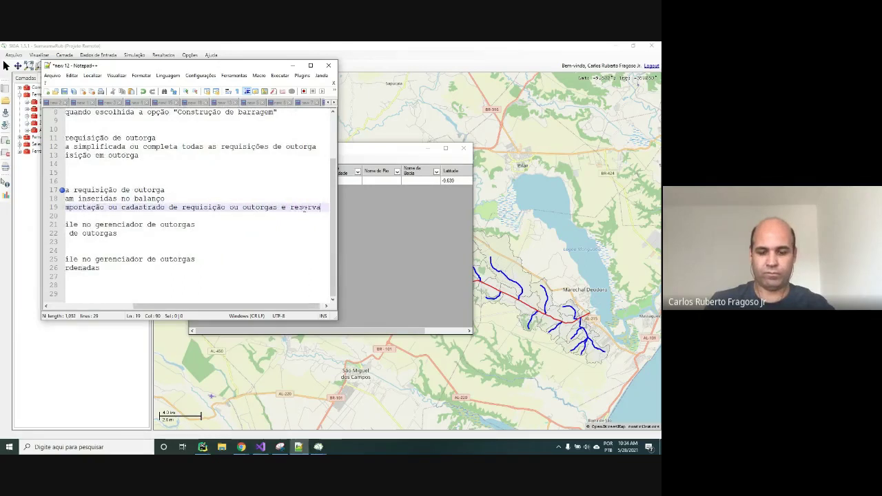
pyautogui.write('tóri')
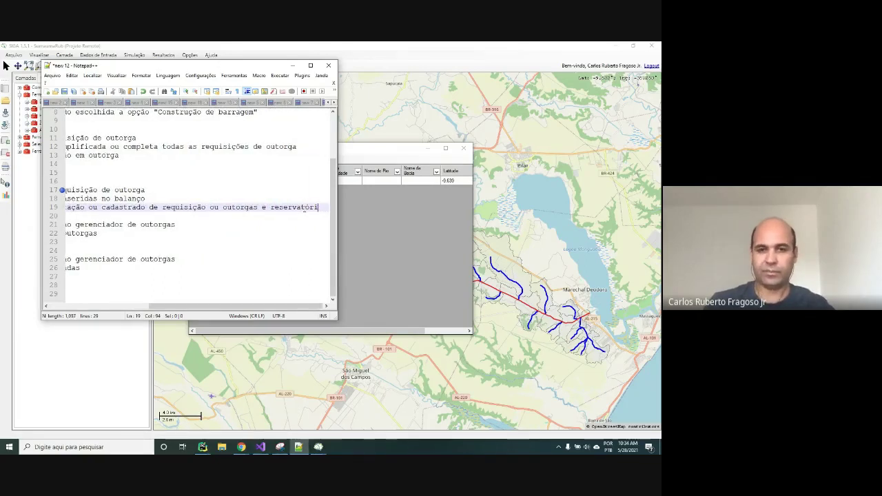
pyautogui.write('uoo')
# - Create the reservoir shapefile 'reservatorio' and close the reservoir manager
pyautogui.click(386, 145)
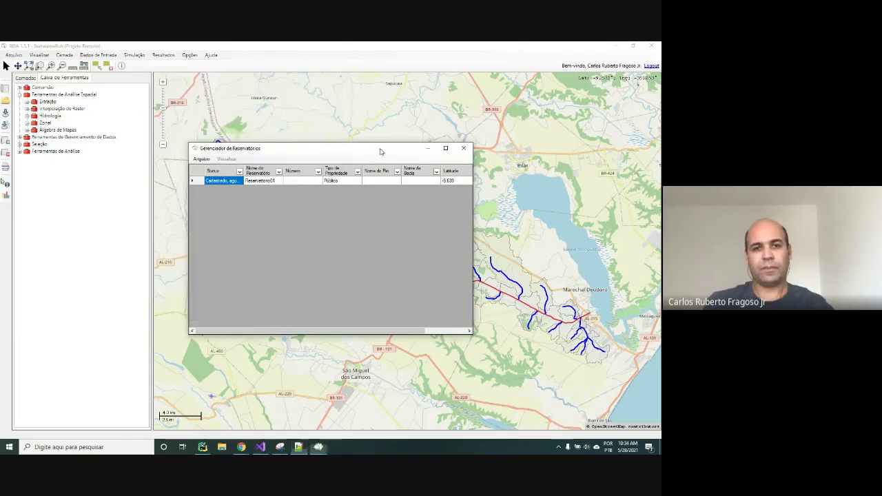
pyautogui.click(201, 159)
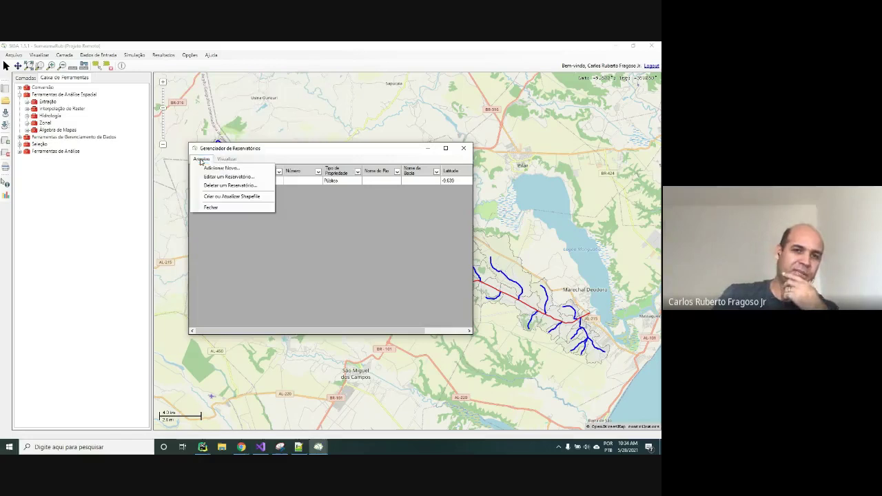
pyautogui.click(225, 198)
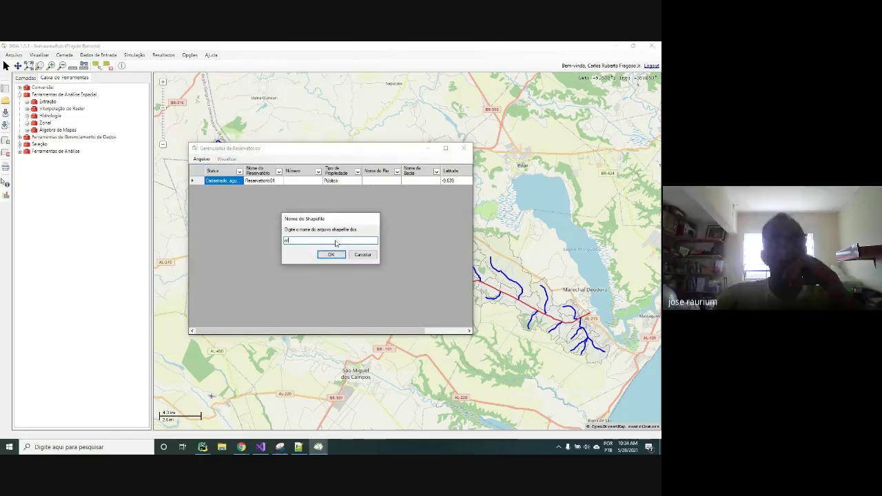
pyautogui.write('reservat')
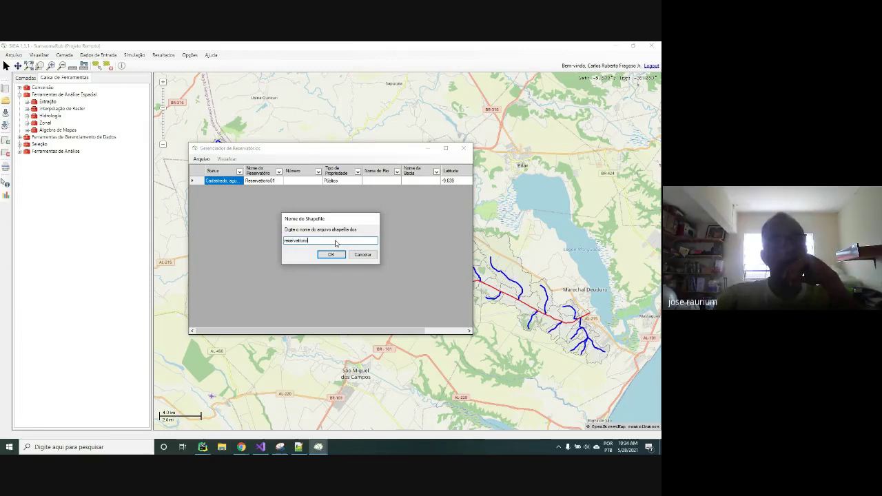
pyautogui.write('orio')
pyautogui.press('Return')
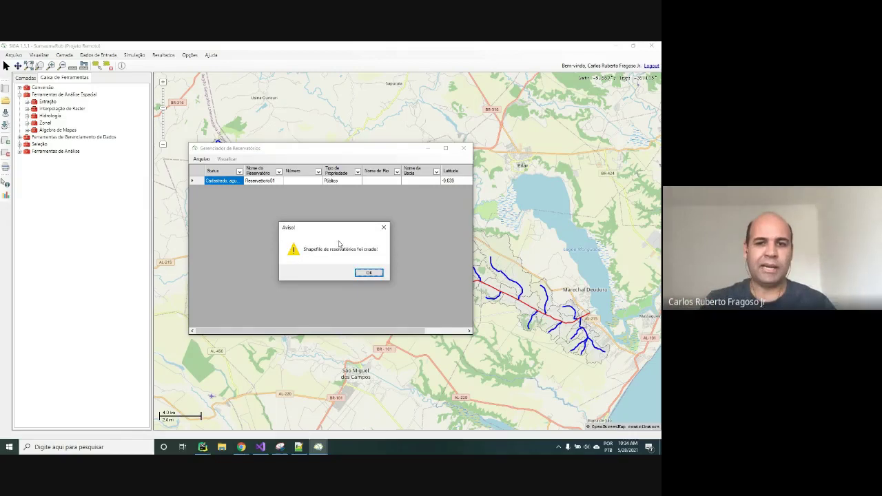
pyautogui.click(369, 273)
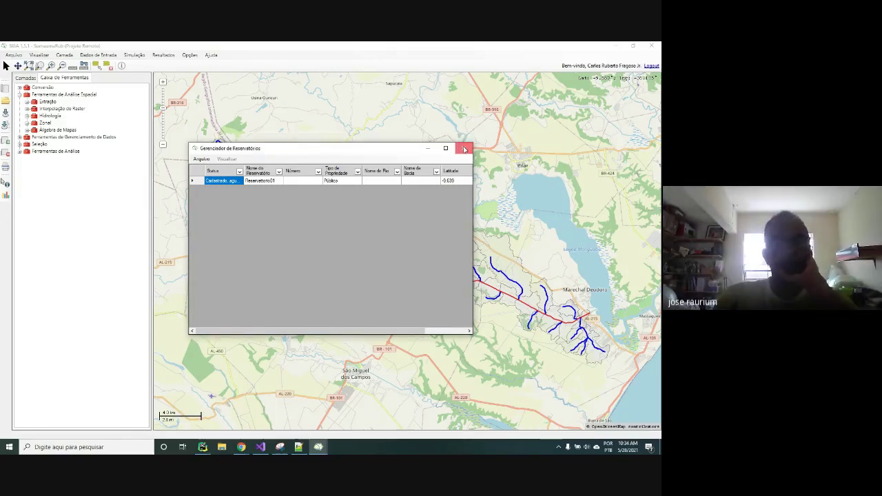
pyautogui.click(464, 150)
pyautogui.click(38, 88)
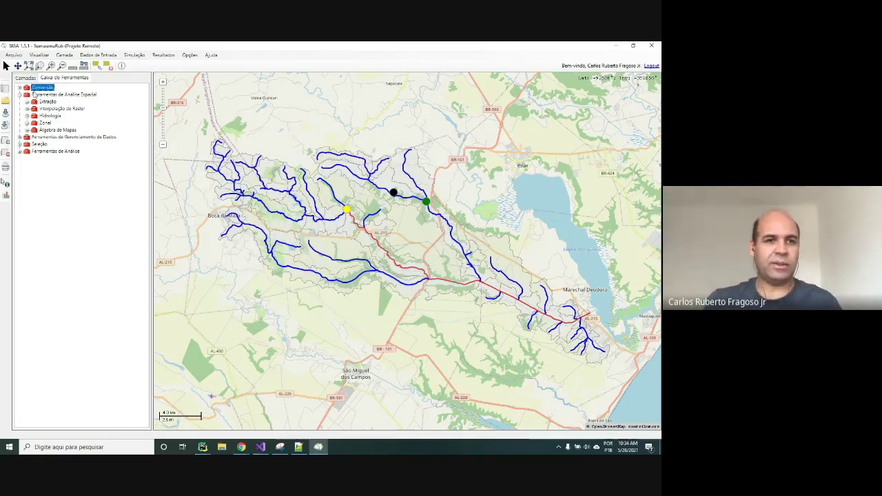
# - Set the outorgas layer's appearance to Permitir sobreposições in its layer properties
pyautogui.click(27, 78)
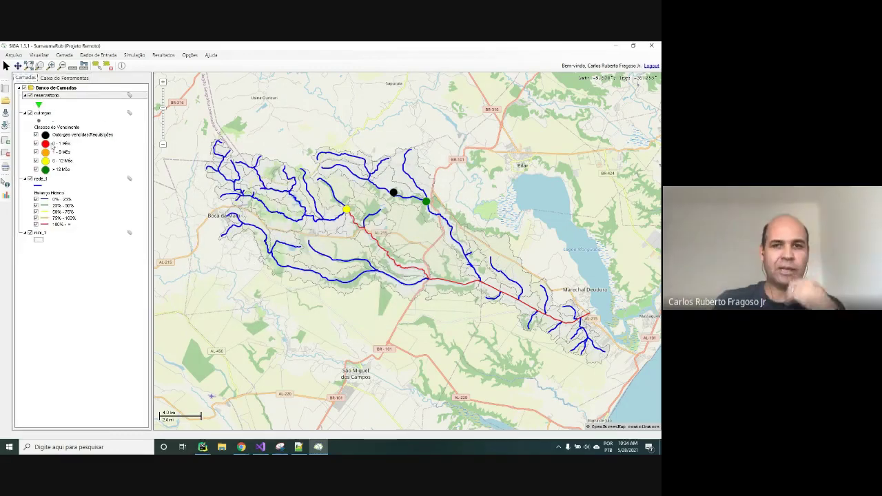
pyautogui.click(30, 113)
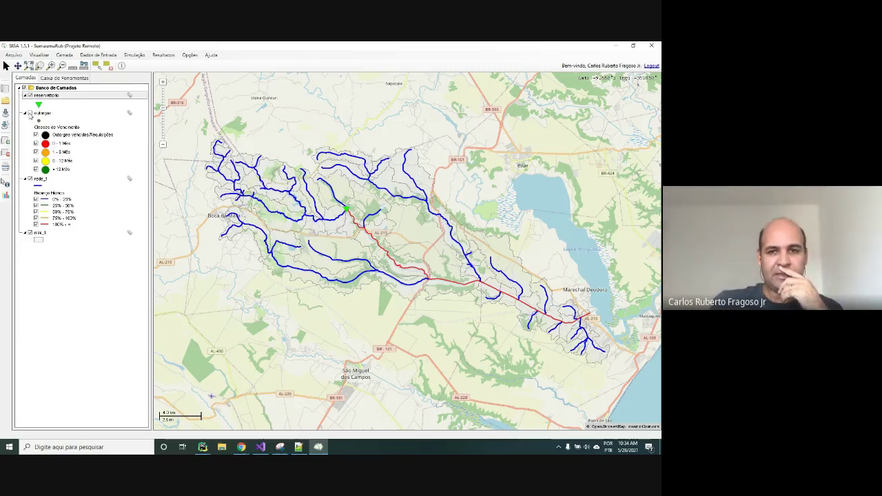
pyautogui.click(29, 113)
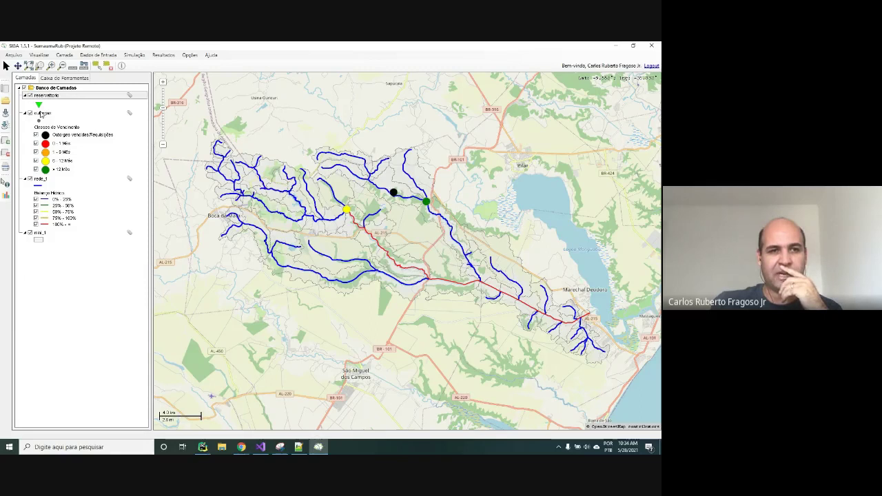
pyautogui.rightClick(42, 115)
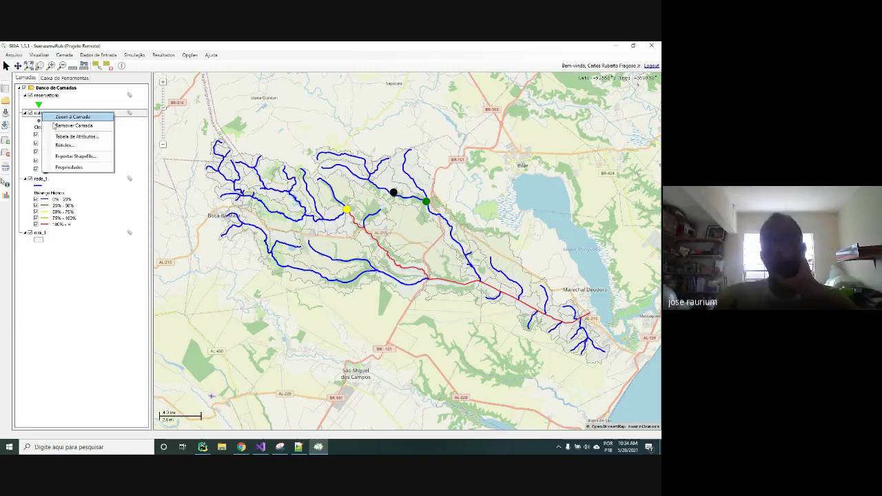
pyautogui.click(78, 168)
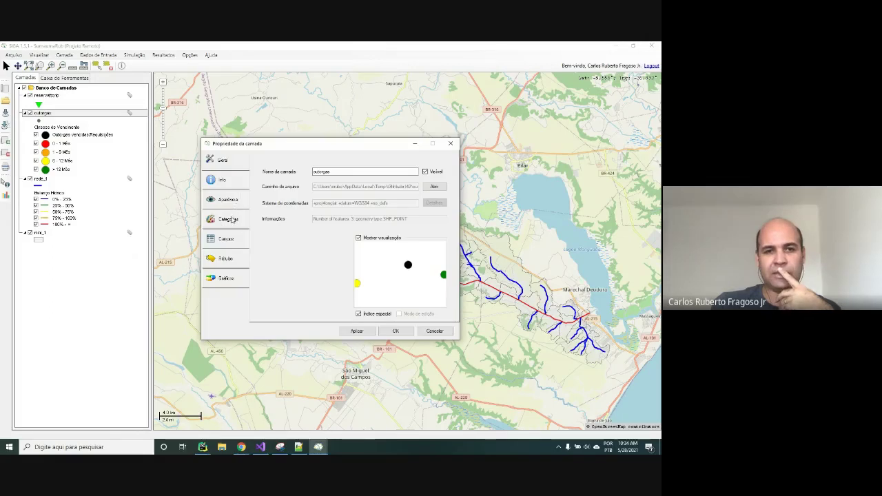
pyautogui.click(228, 219)
pyautogui.click(228, 199)
pyautogui.click(404, 197)
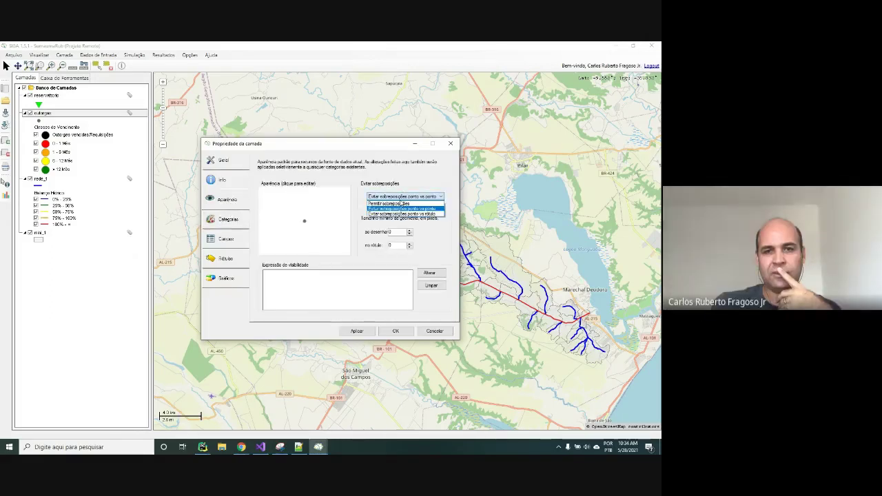
pyautogui.click(390, 203)
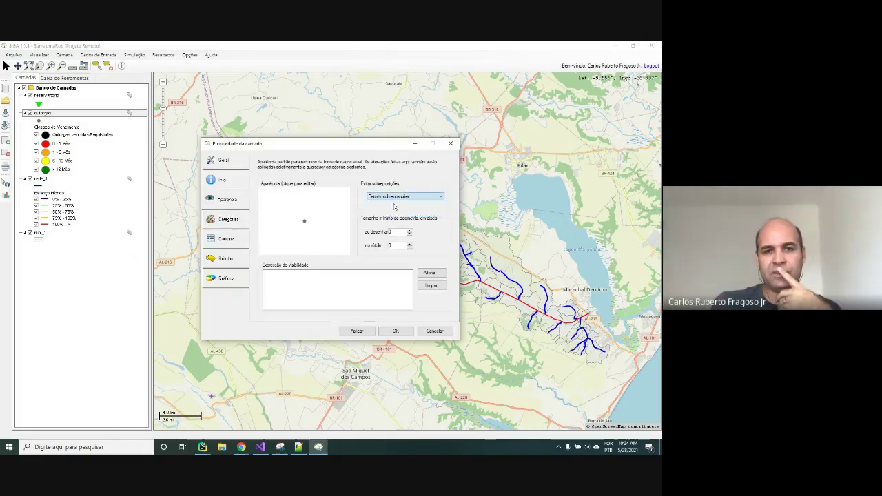
pyautogui.click(393, 332)
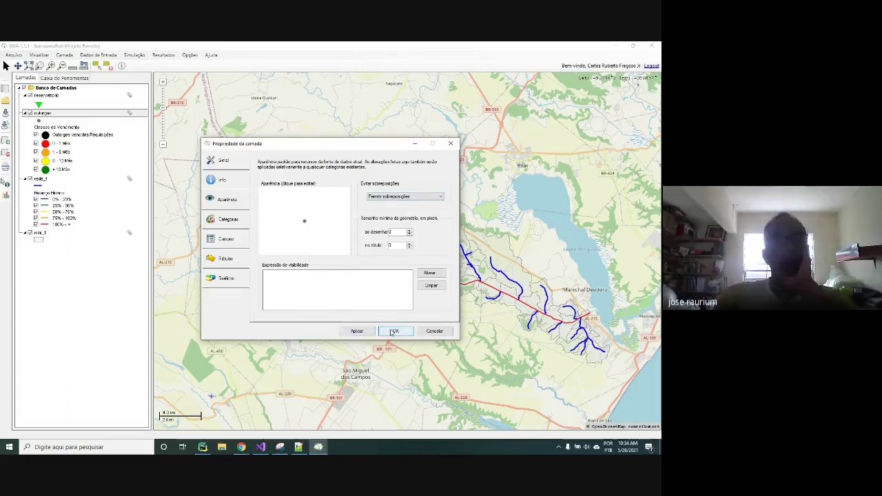
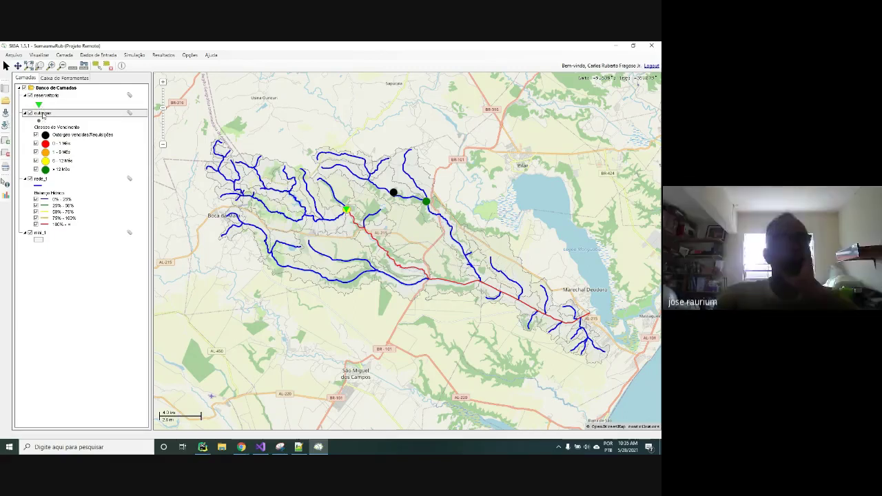
# - Label the outorgas layer's points with the Processo field through Rótulos..
pyautogui.rightClick(43, 115)
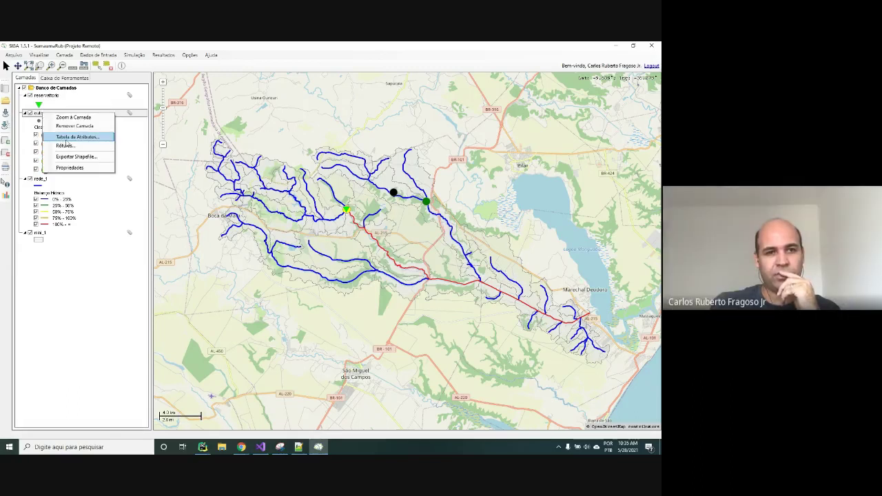
pyautogui.click(133, 114)
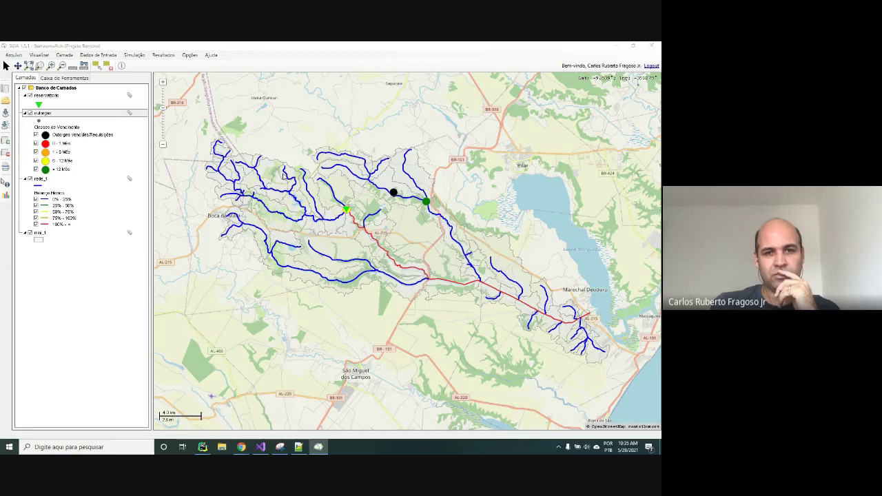
pyautogui.click(380, 199)
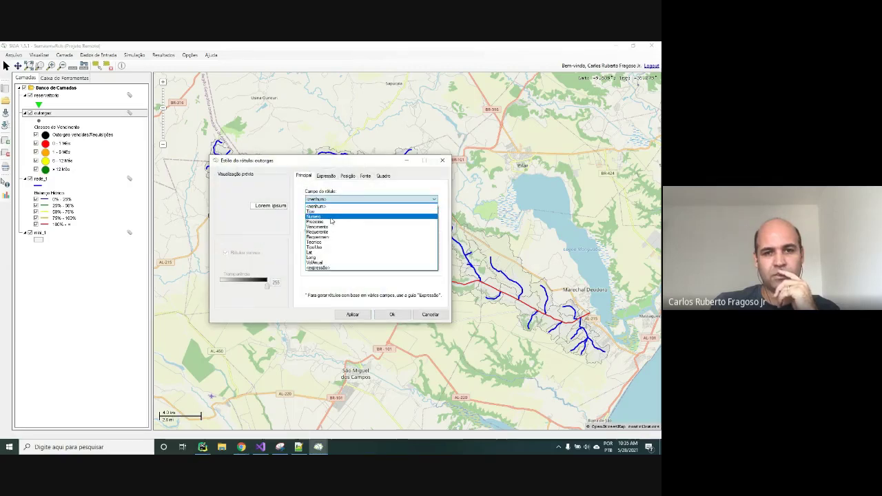
pyautogui.click(332, 218)
pyautogui.click(373, 199)
pyautogui.click(330, 222)
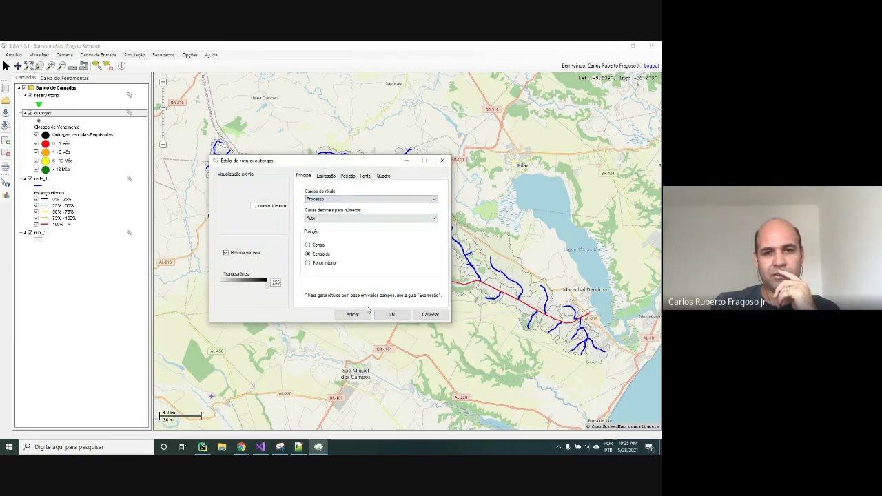
pyautogui.click(392, 314)
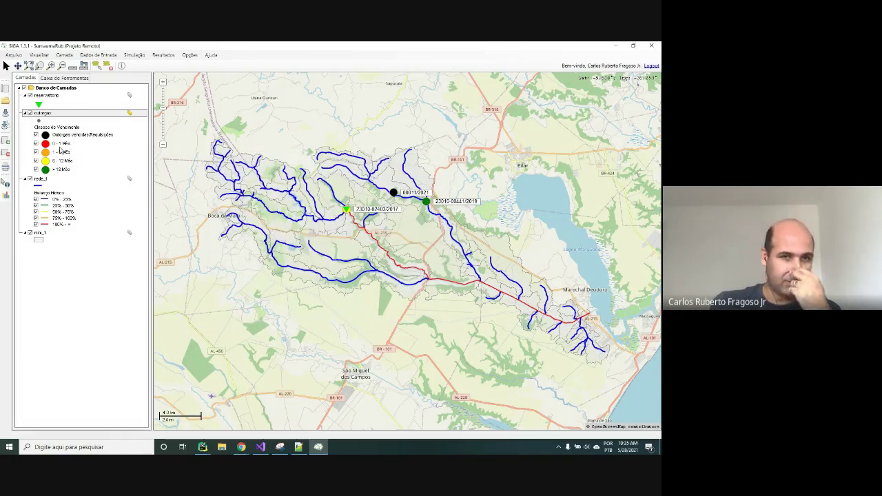
# - Open Gerenciador de Outorgas from Dados de Entrada and narrow its window beside the map
pyautogui.click(99, 55)
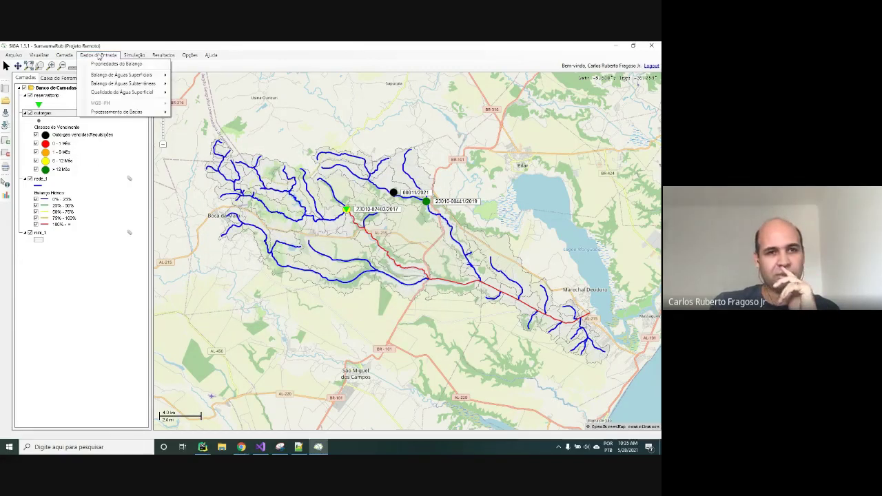
pyautogui.moveTo(109, 75)
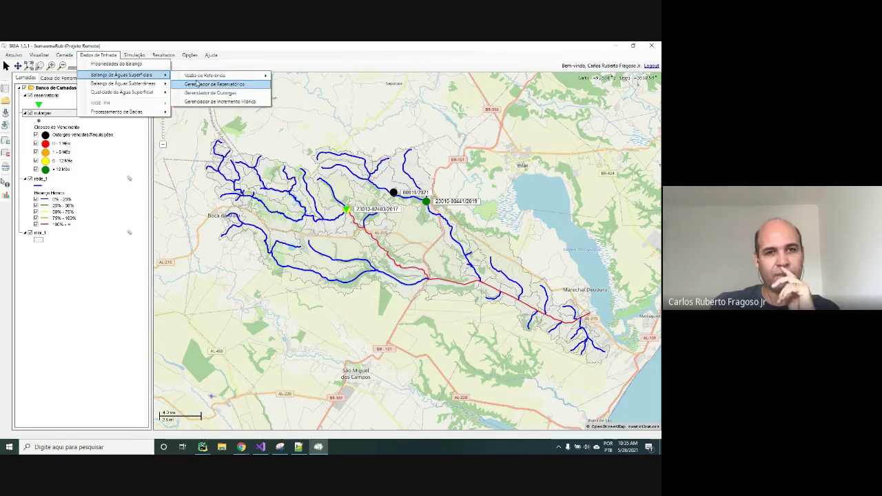
pyautogui.click(197, 93)
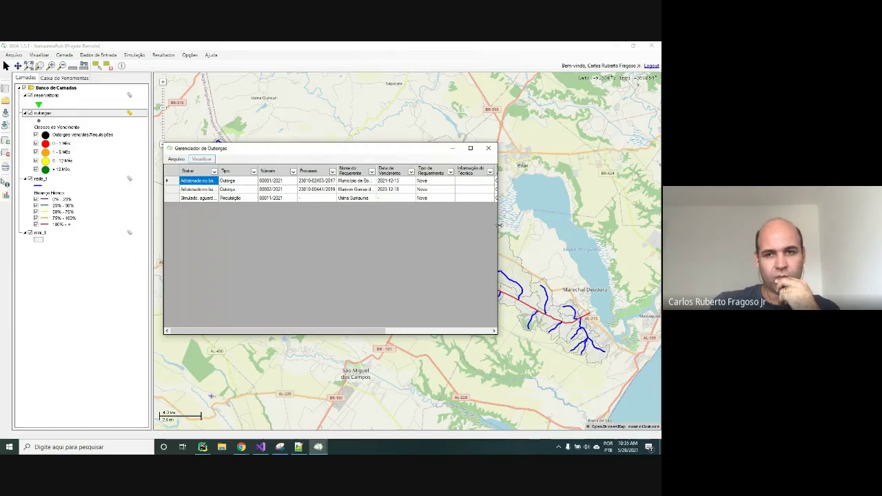
pyautogui.moveTo(498, 231); pyautogui.dragTo(355, 230)
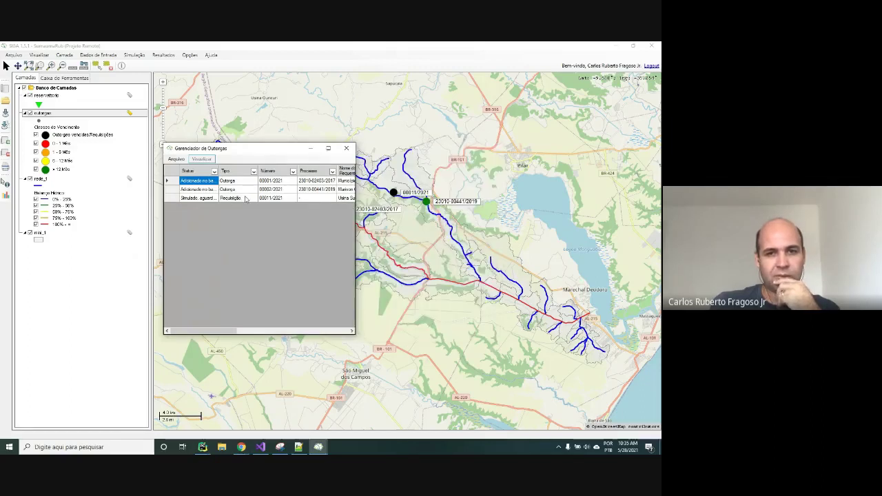
pyautogui.click(168, 180)
pyautogui.click(175, 159)
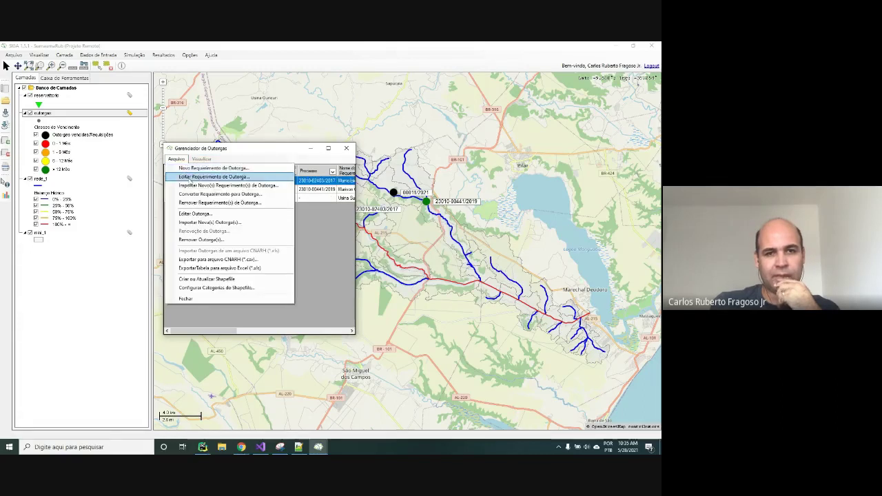
pyautogui.click(142, 240)
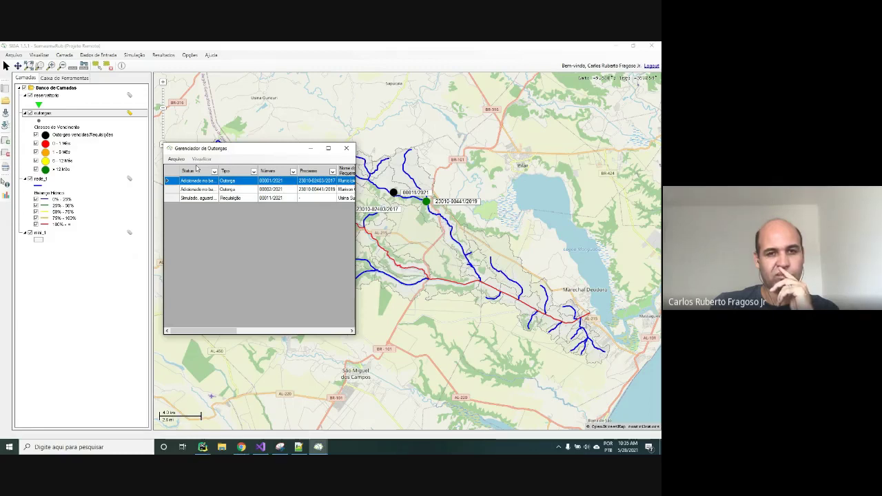
# - Set the first permit's water resource type to Reservatório, reservoir Reservatório01, and save the edit
pyautogui.doubleClick(270, 204)
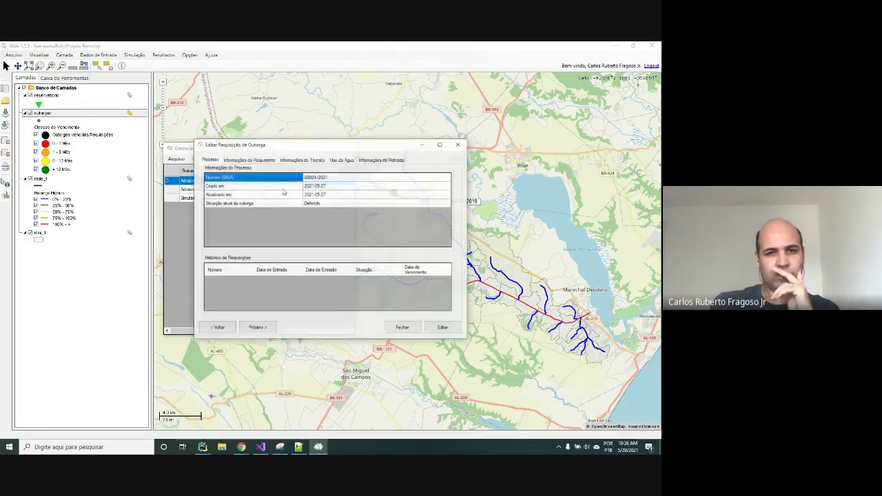
pyautogui.click(348, 161)
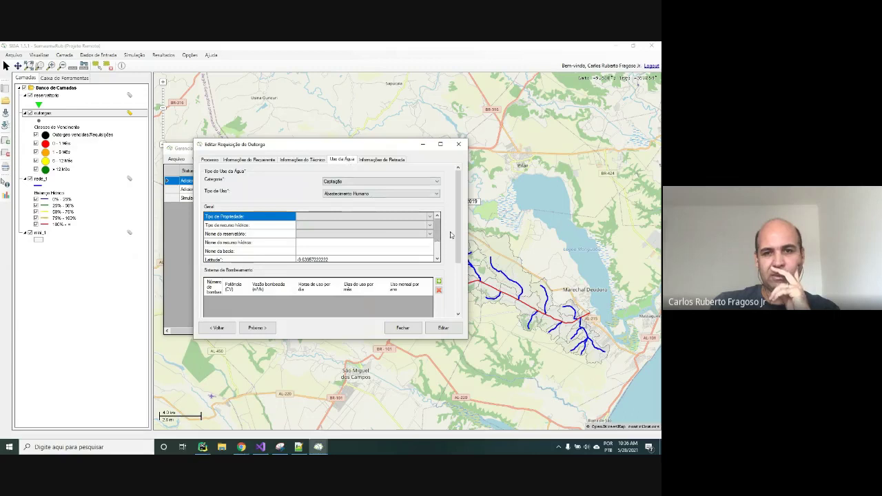
pyautogui.scroll(-1, 460, 221)
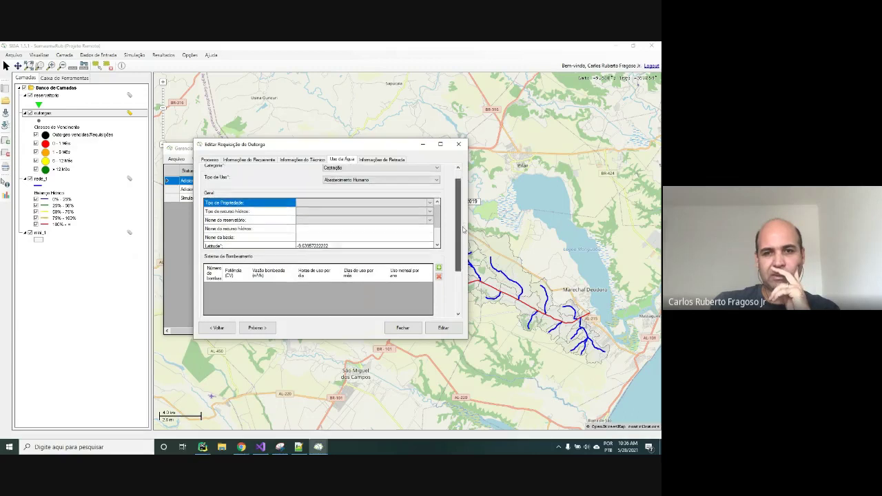
pyautogui.click(425, 213)
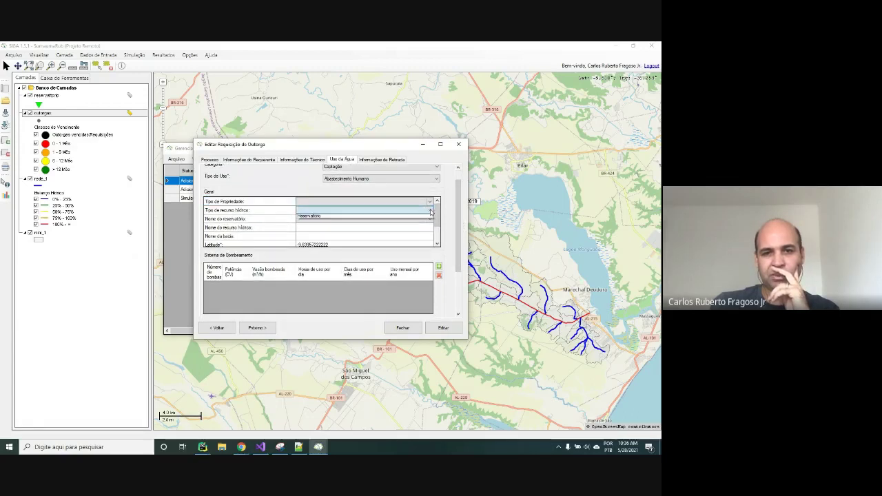
pyautogui.click(391, 214)
pyautogui.click(325, 222)
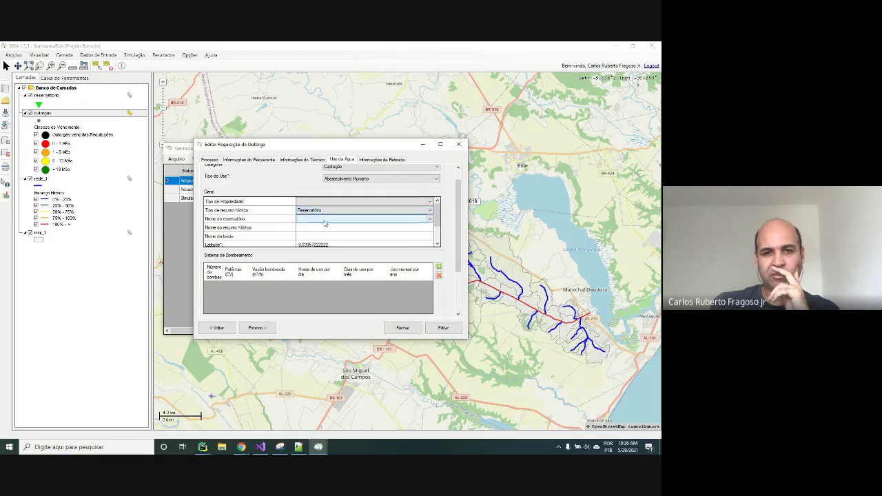
pyautogui.click(427, 220)
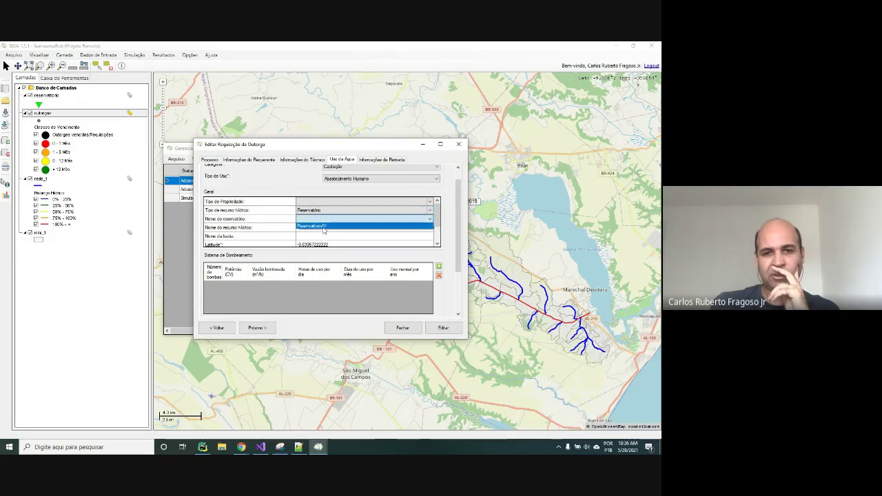
pyautogui.click(315, 226)
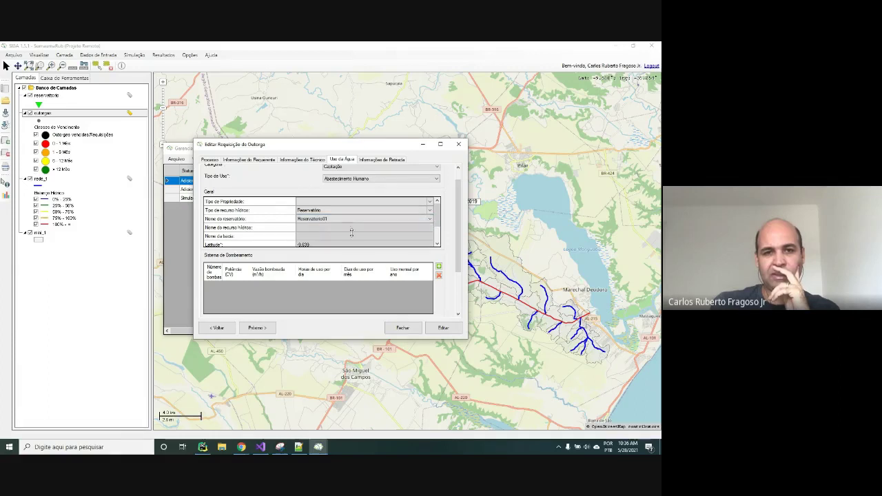
pyautogui.click(439, 225)
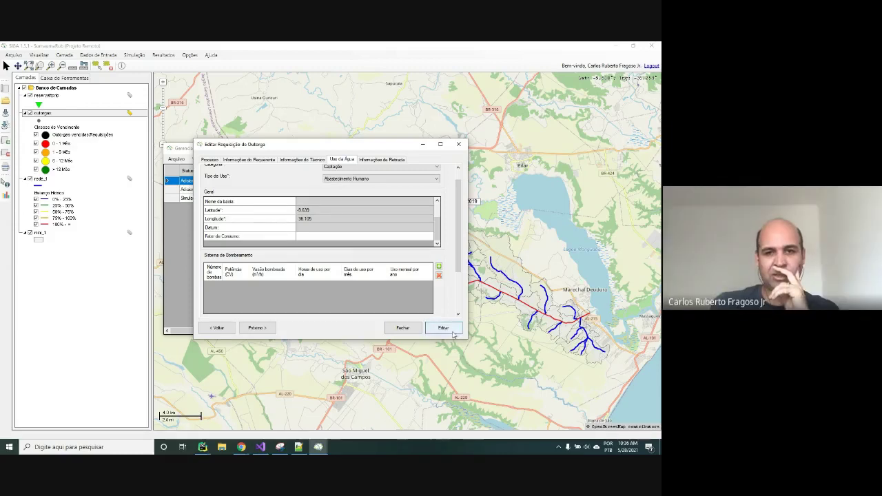
pyautogui.click(443, 328)
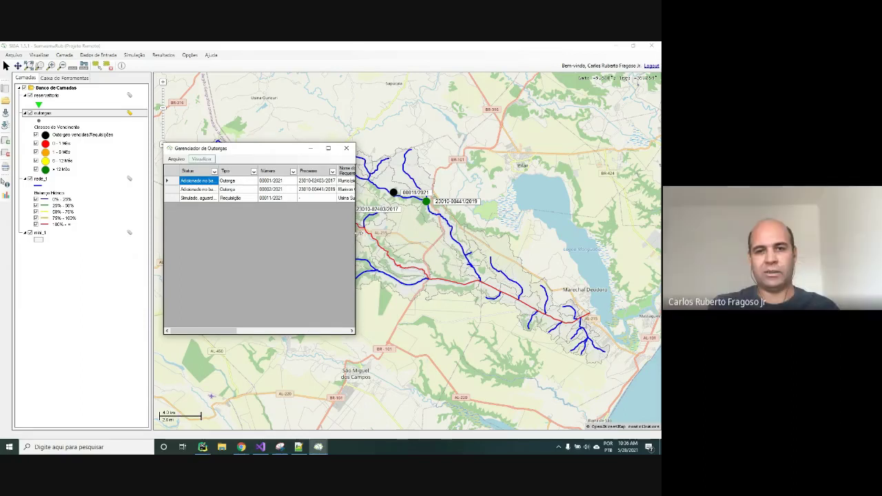
# - Close the permit manager and add Reservatório01 to the water balance in Simulador de Reservatórios
pyautogui.moveTo(356, 232); pyautogui.dragTo(474, 233)
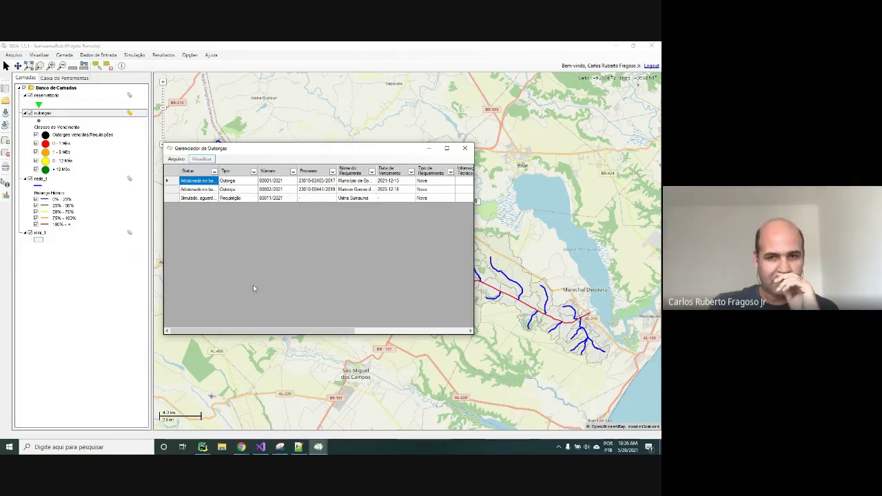
pyautogui.click(464, 149)
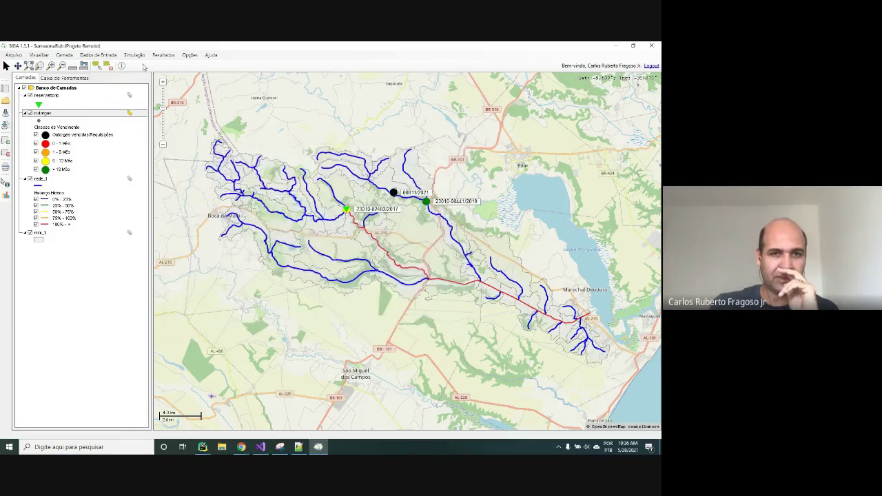
pyautogui.click(135, 55)
pyautogui.moveTo(135, 64)
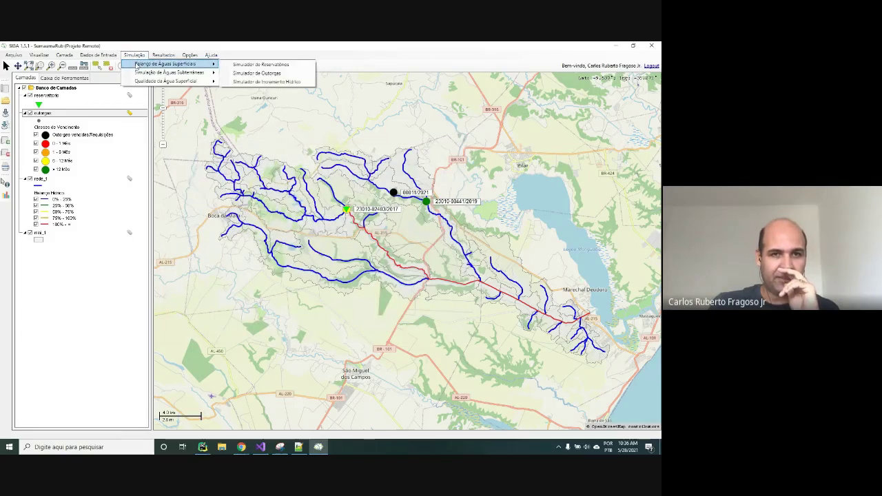
pyautogui.click(269, 65)
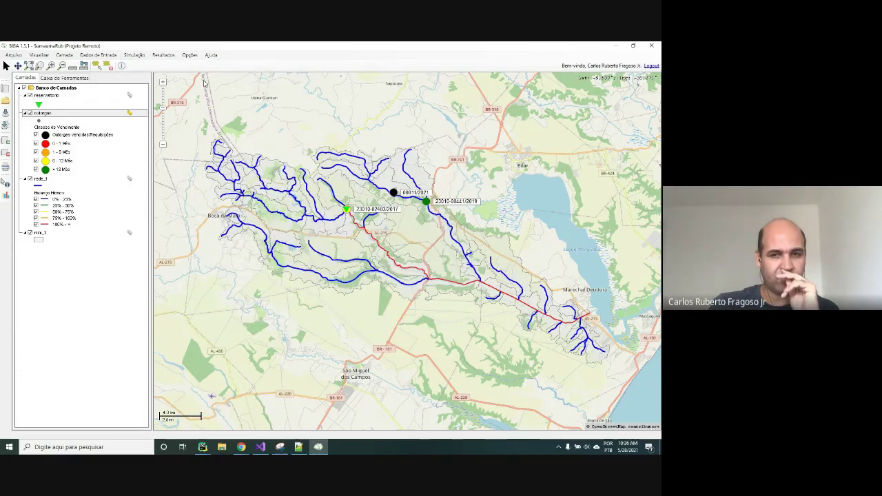
pyautogui.click(207, 164)
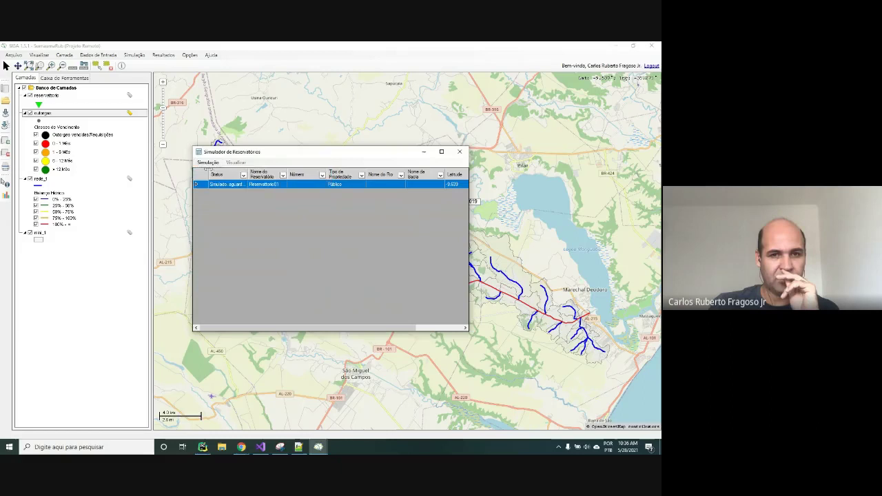
pyautogui.click(208, 163)
pyautogui.click(210, 180)
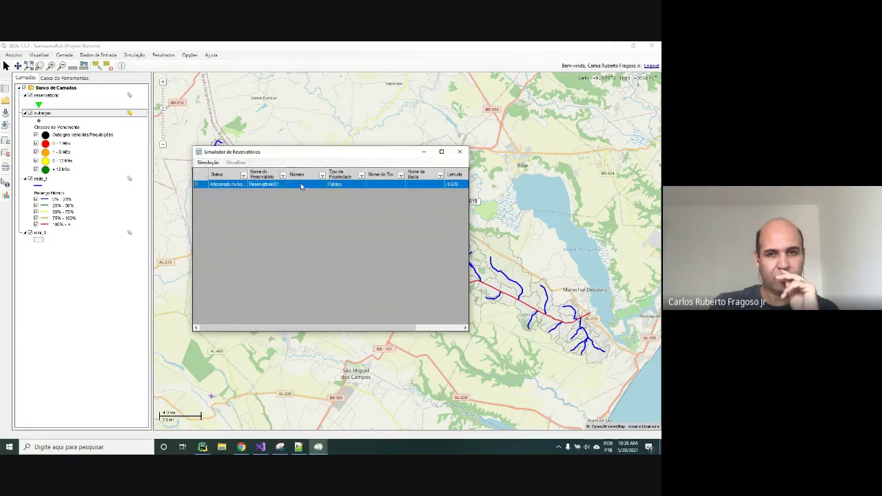
# - Close the simulator and show Reservatório01's water-balance impact in Visualizador de Reservatórios
pyautogui.click(459, 152)
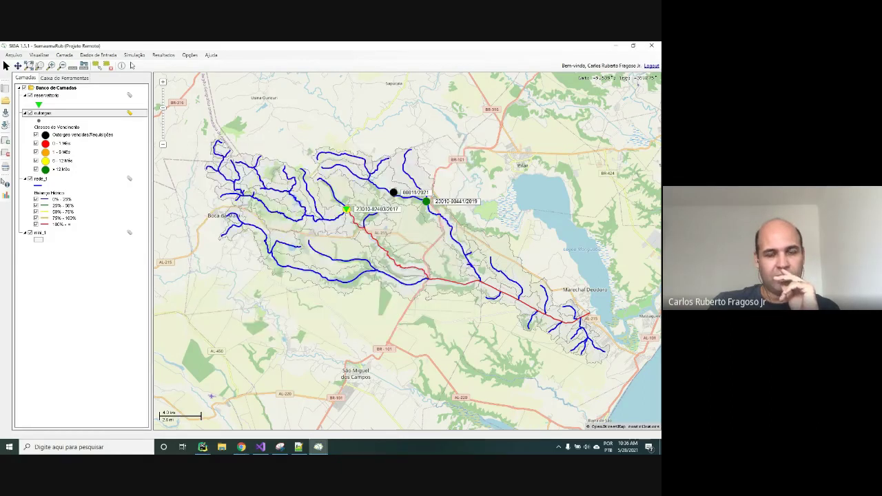
pyautogui.click(159, 55)
pyautogui.moveTo(157, 63)
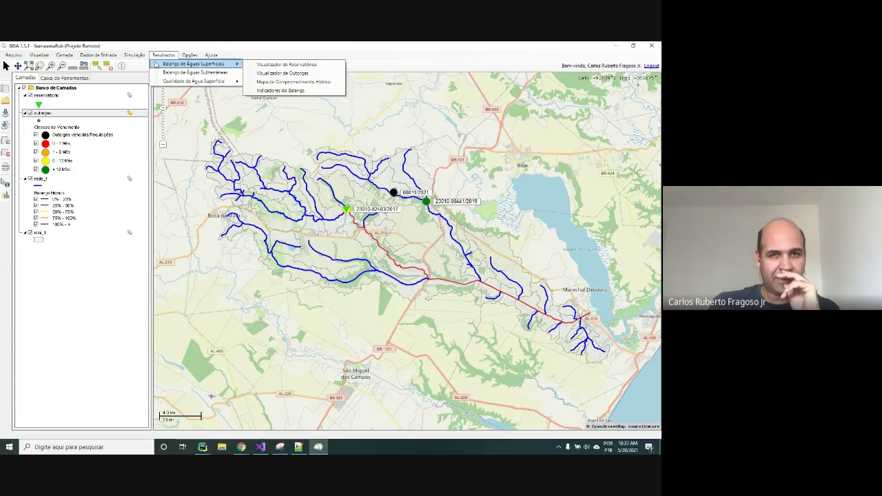
pyautogui.click(261, 65)
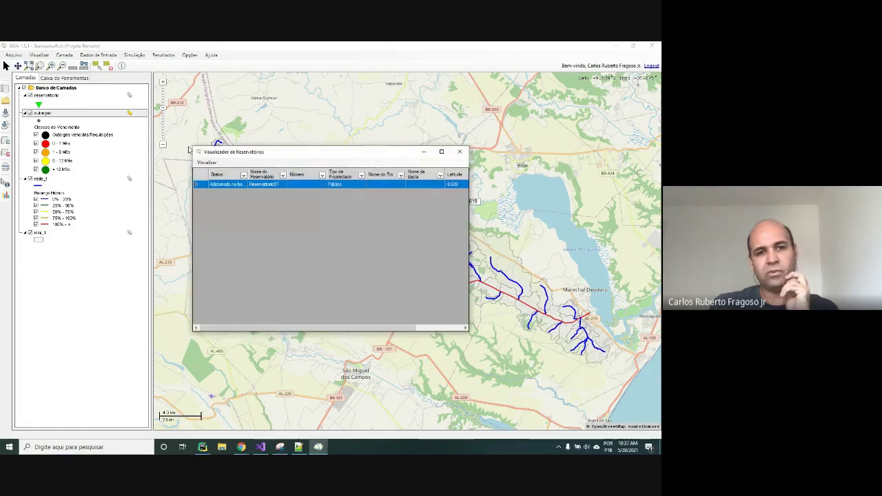
pyautogui.click(207, 163)
pyautogui.click(217, 173)
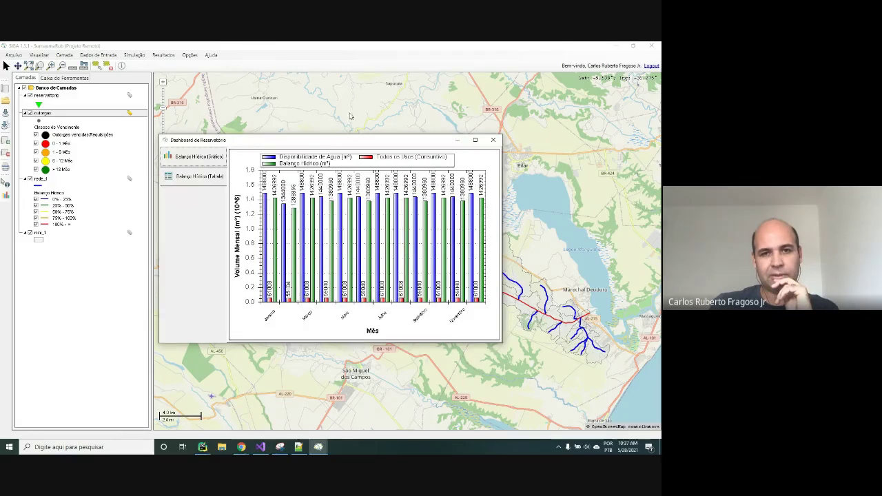
# - Review the monthly balance table, then close the reservoir dashboard and viewer
pyautogui.moveTo(357, 140); pyautogui.dragTo(239, 126)
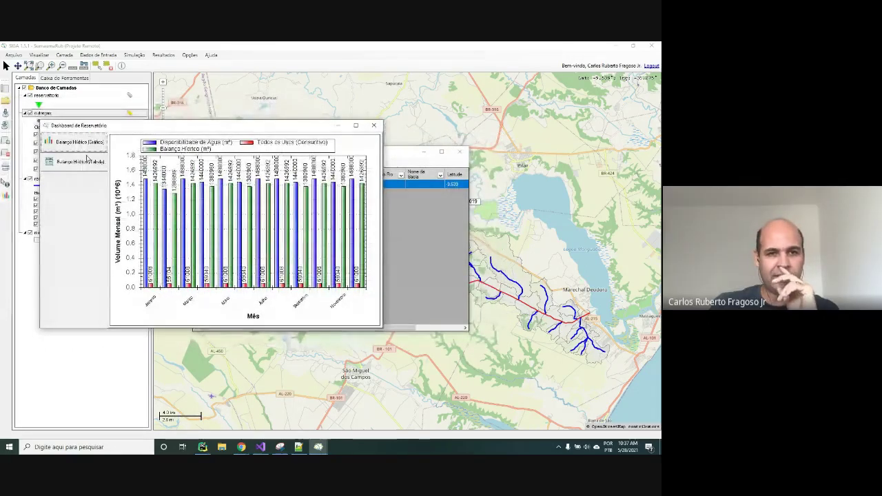
pyautogui.click(80, 161)
pyautogui.click(144, 154)
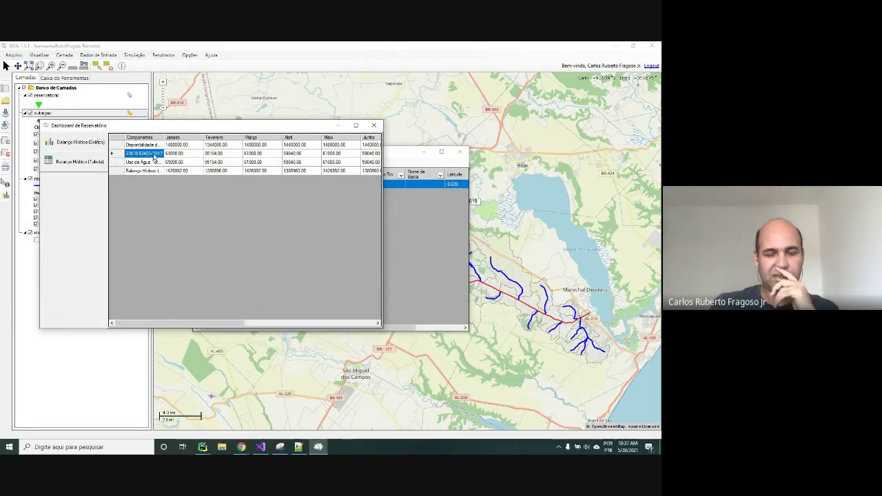
pyautogui.click(374, 126)
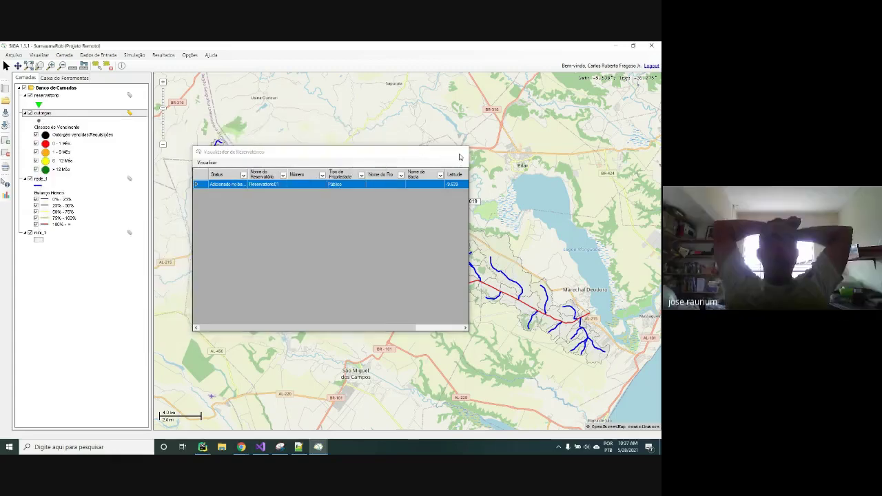
pyautogui.click(459, 152)
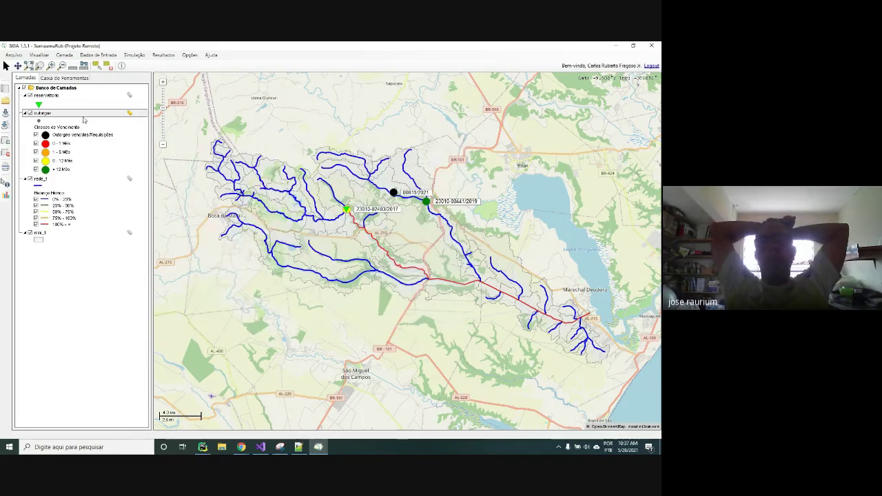
# - Open the Mapa de Comprometimento Hídrico settings from Resultados and move them off the rivers
pyautogui.click(138, 56)
pyautogui.click(163, 55)
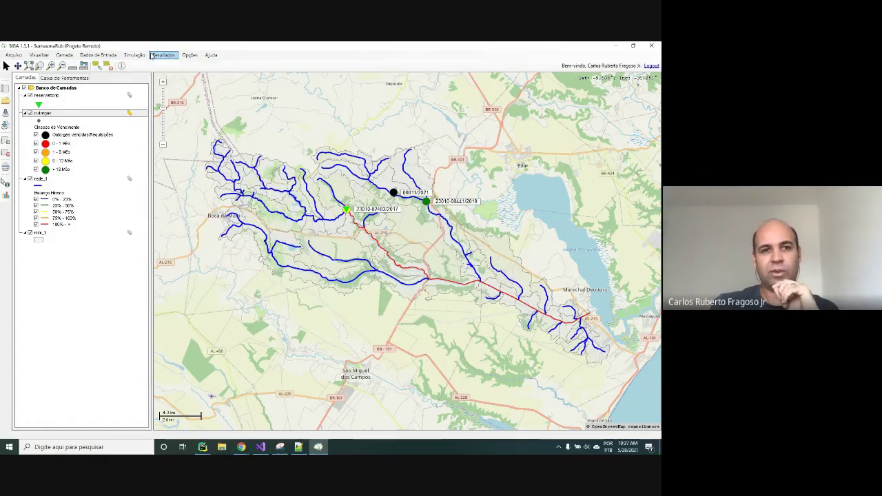
pyautogui.click(135, 55)
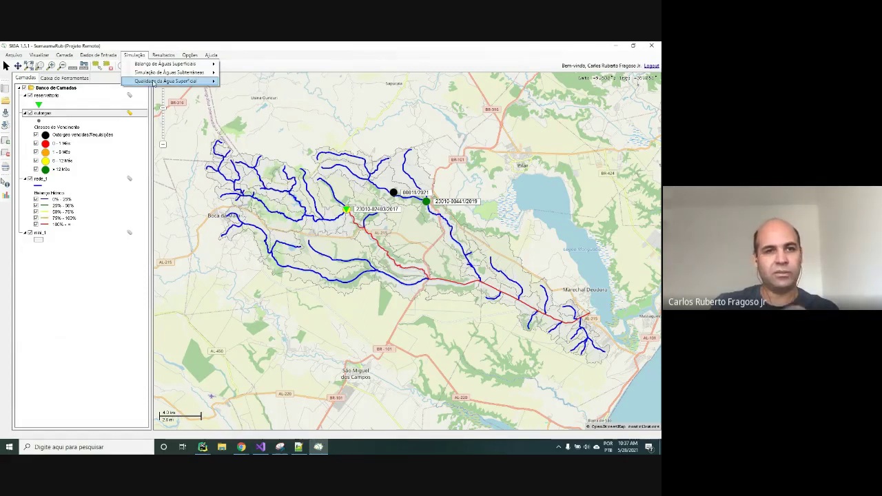
pyautogui.moveTo(163, 56)
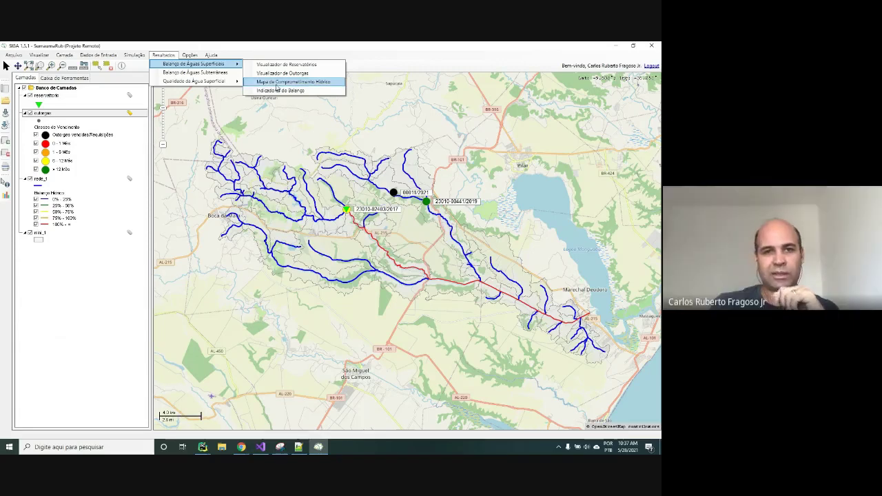
pyautogui.click(277, 82)
pyautogui.moveTo(321, 158); pyautogui.dragTo(63, 103)
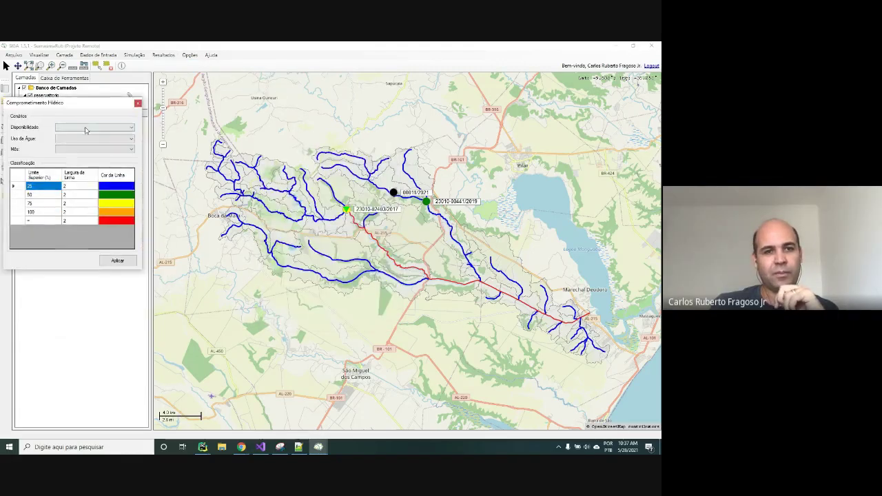
# - Map Janeiro commitment for Todos os Usos (Total) at 0.90 availability, then close the dialog
pyautogui.click(94, 126)
pyautogui.click(89, 135)
pyautogui.click(94, 139)
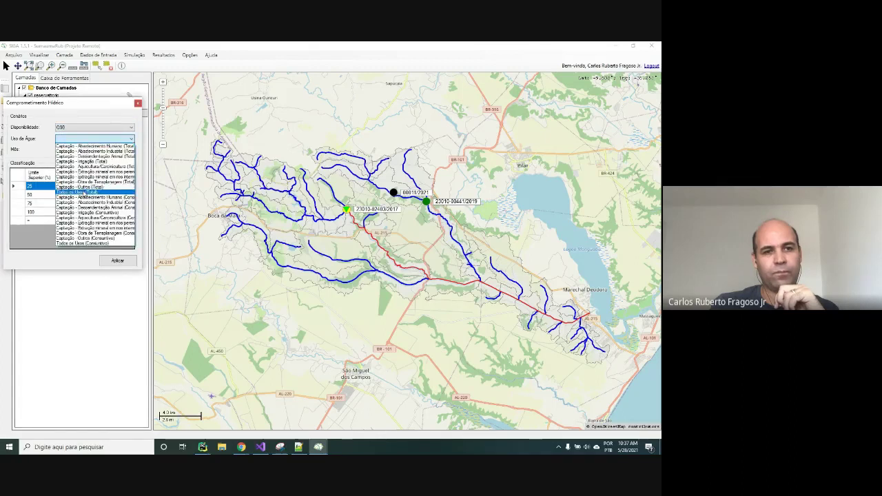
pyautogui.click(77, 192)
pyautogui.click(90, 149)
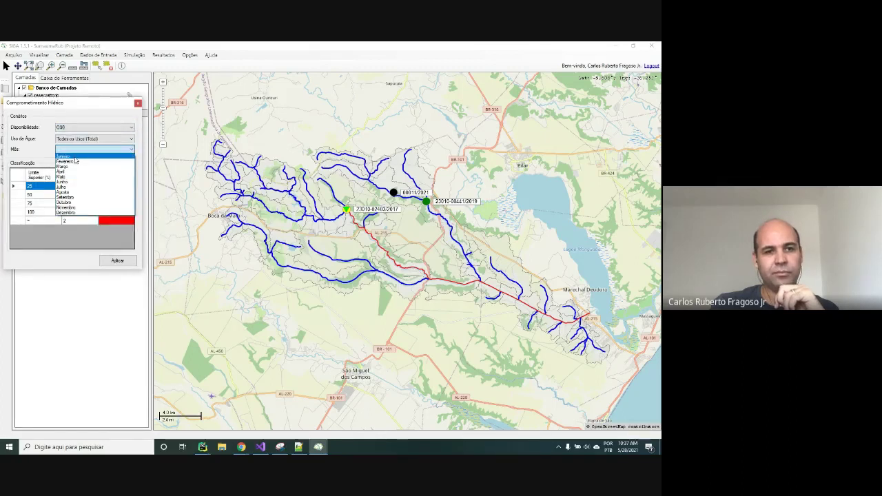
pyautogui.click(63, 156)
pyautogui.click(118, 261)
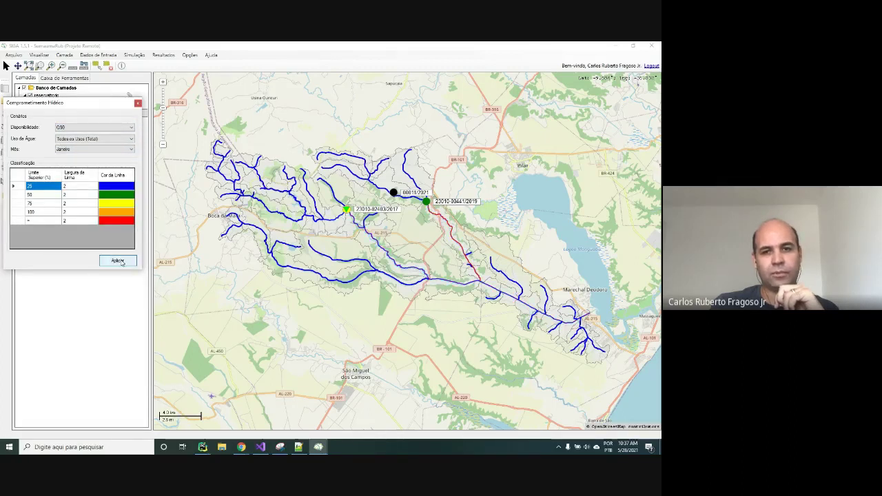
pyautogui.click(138, 103)
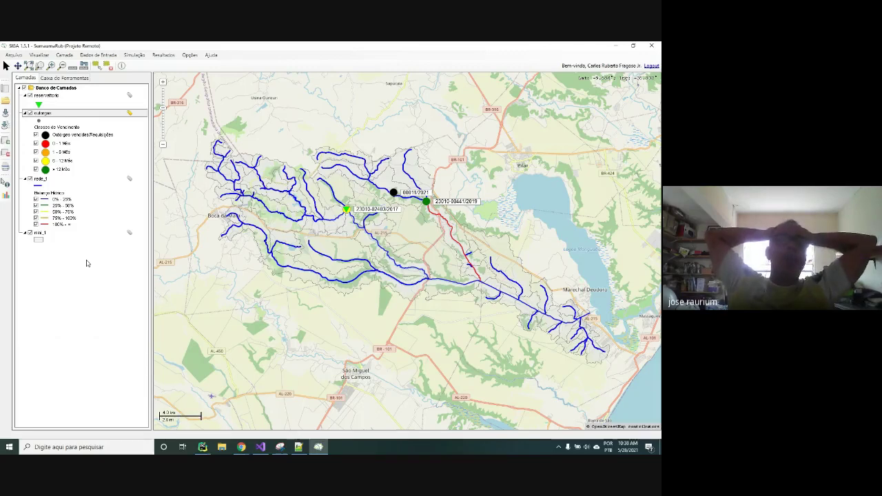
# - Open Visualizador de Outorgas and show the permits' impact in Dashboard de Outorgas
pyautogui.click(163, 54)
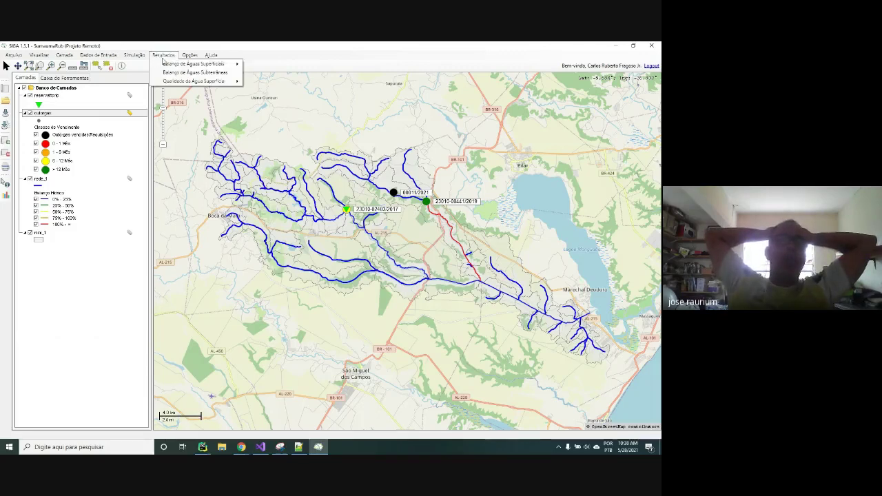
pyautogui.moveTo(171, 64)
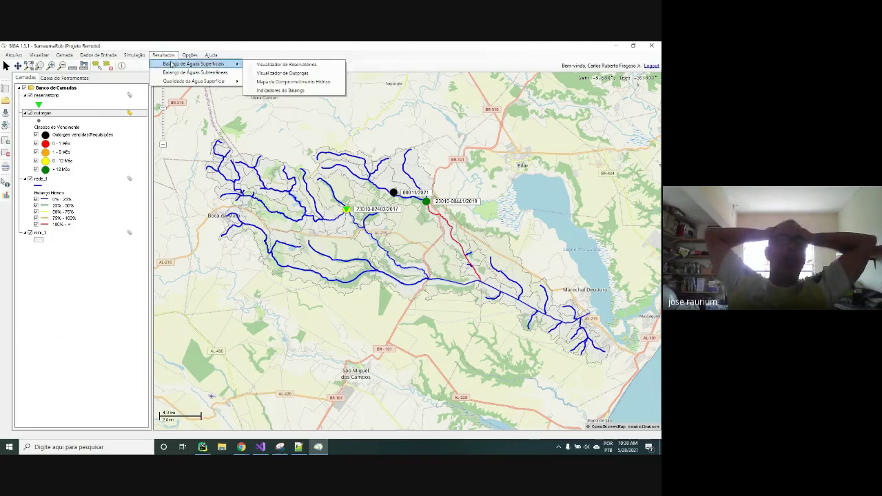
pyautogui.click(281, 73)
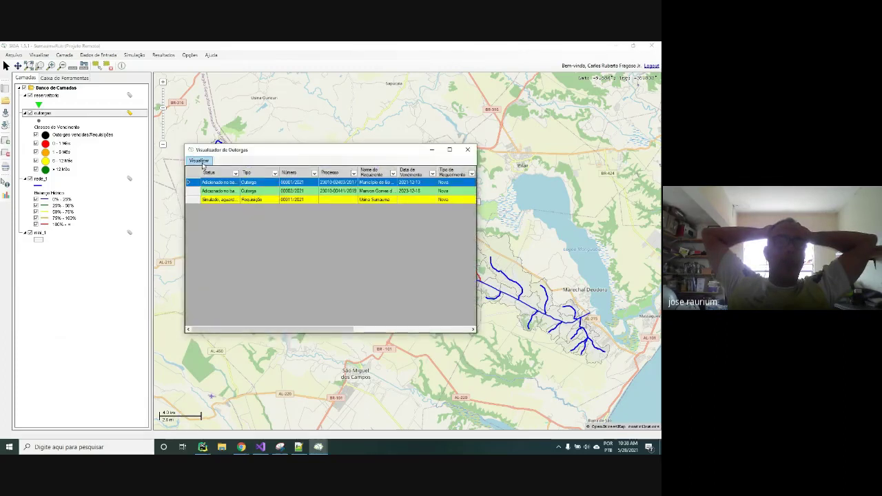
pyautogui.click(199, 160)
pyautogui.click(205, 169)
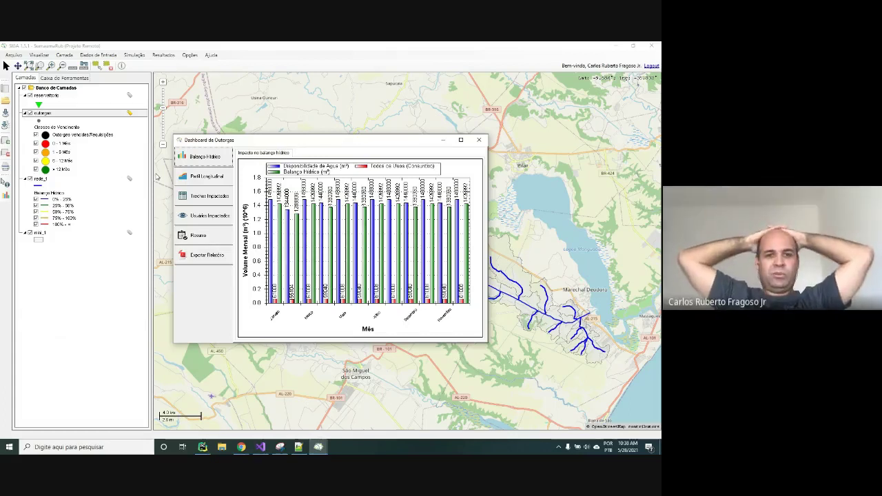
# - Compare the profile, impacted-reach and user views, settle on the Balanço Hídrico chart, then bring Notepad++ forward
pyautogui.click(300, 448)
pyautogui.moveTo(189, 307); pyautogui.dragTo(89, 307)
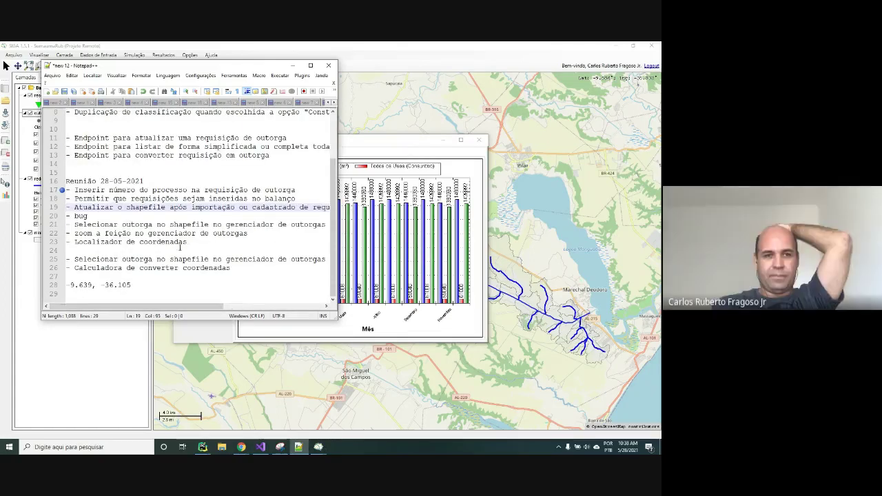
pyautogui.click(381, 139)
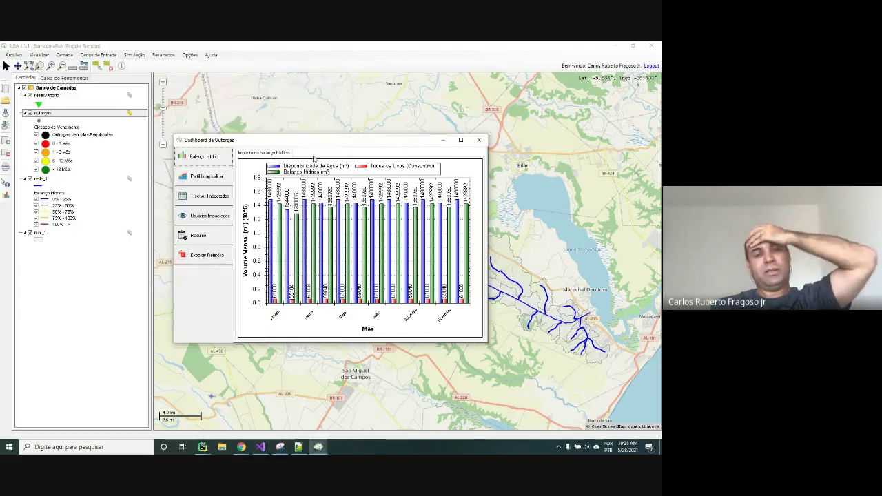
pyautogui.click(193, 196)
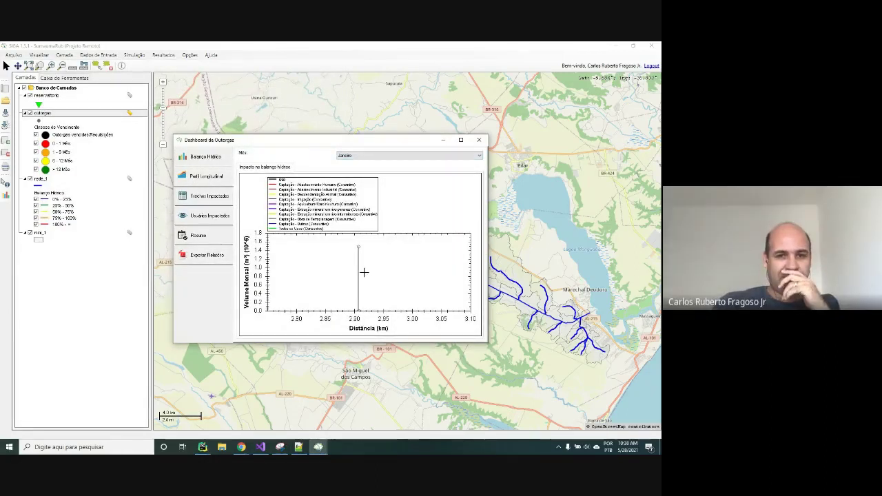
pyautogui.click(213, 200)
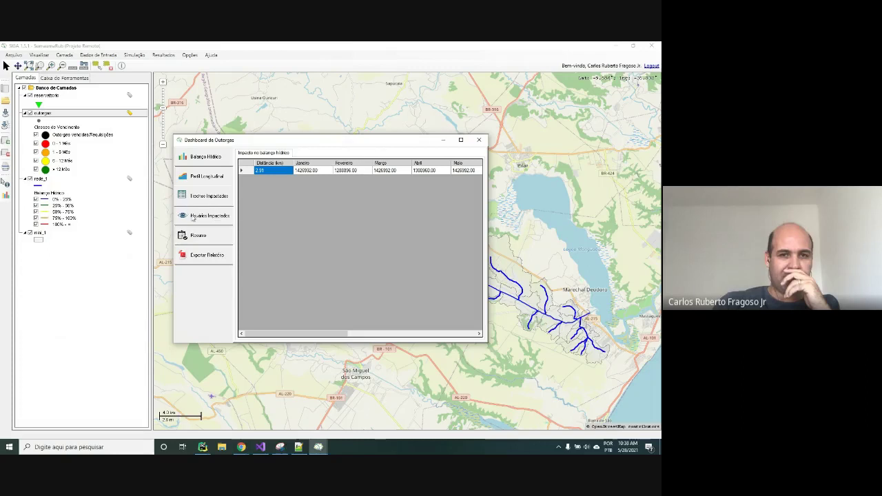
pyautogui.click(205, 158)
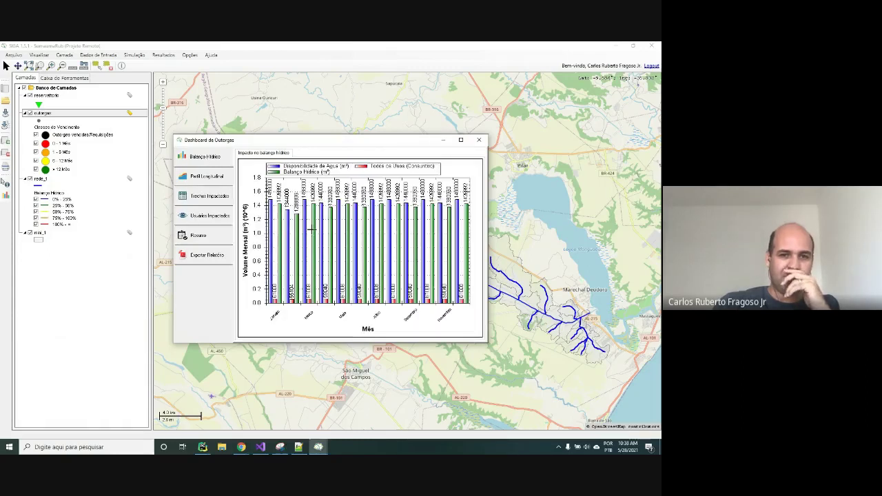
pyautogui.click(210, 218)
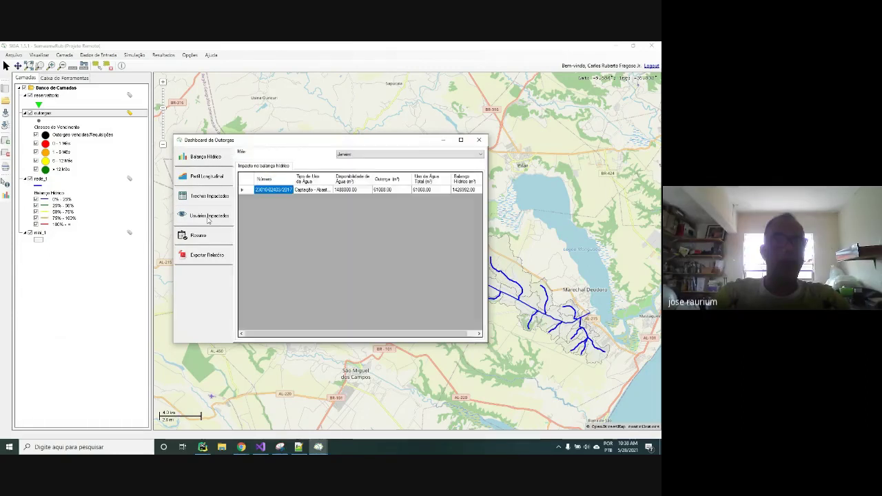
pyautogui.click(201, 178)
pyautogui.click(198, 198)
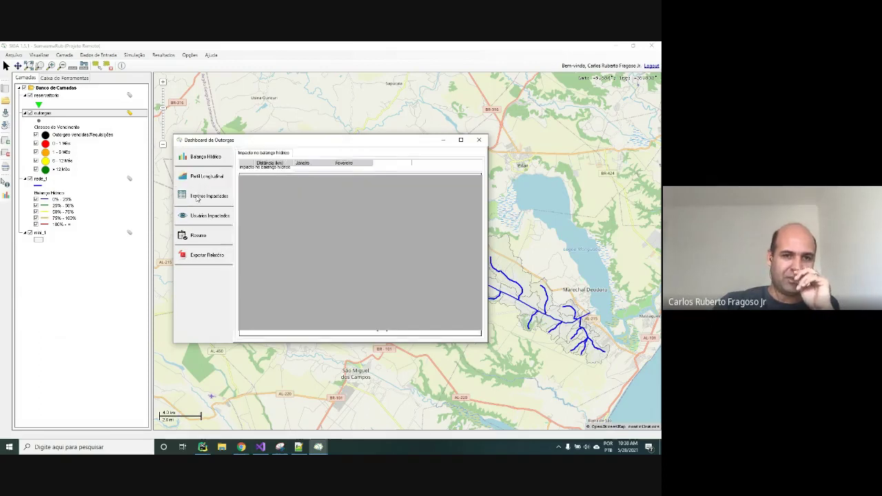
pyautogui.click(196, 217)
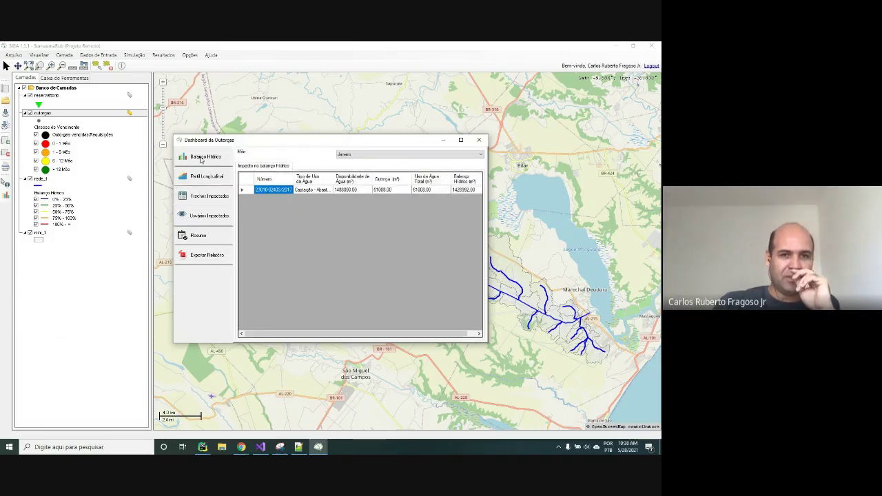
pyautogui.click(202, 158)
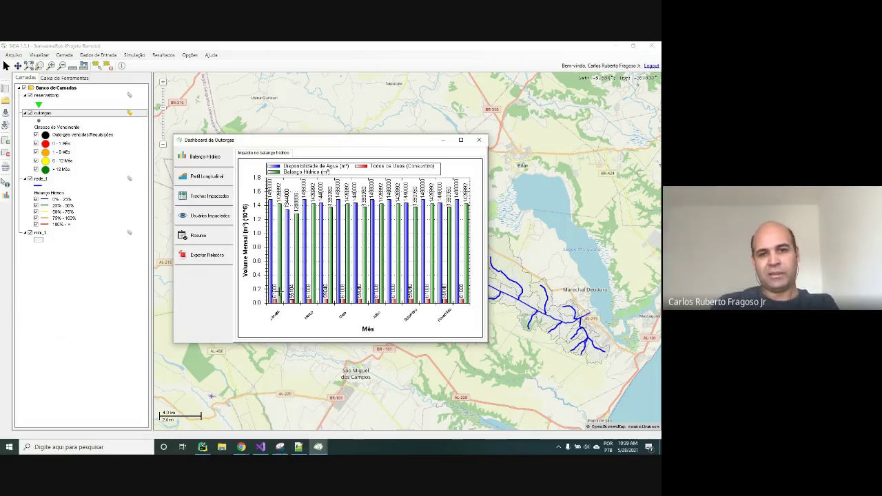
pyautogui.click(298, 447)
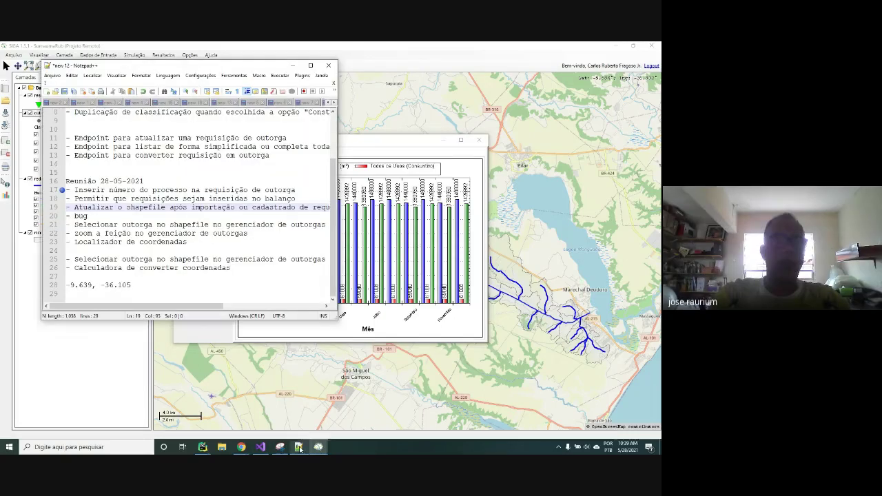
# - Add line 27 with the request 'Remover efeito da outorga no rio após associar reservatório'
pyautogui.click(252, 267)
pyautogui.press('Return')
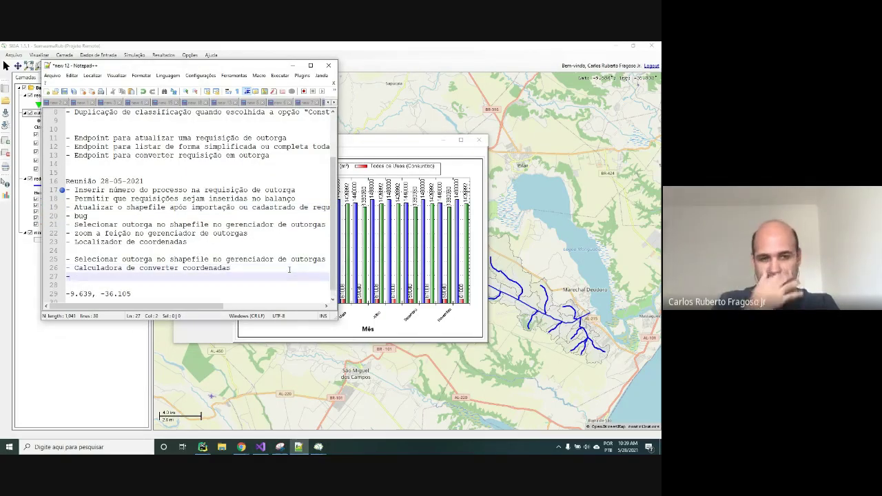
pyautogui.write('- ')
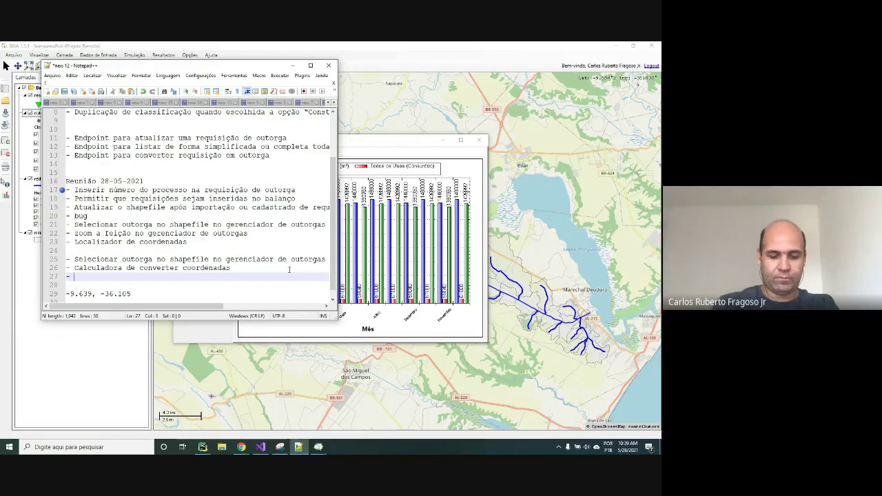
pyautogui.write('Removor')
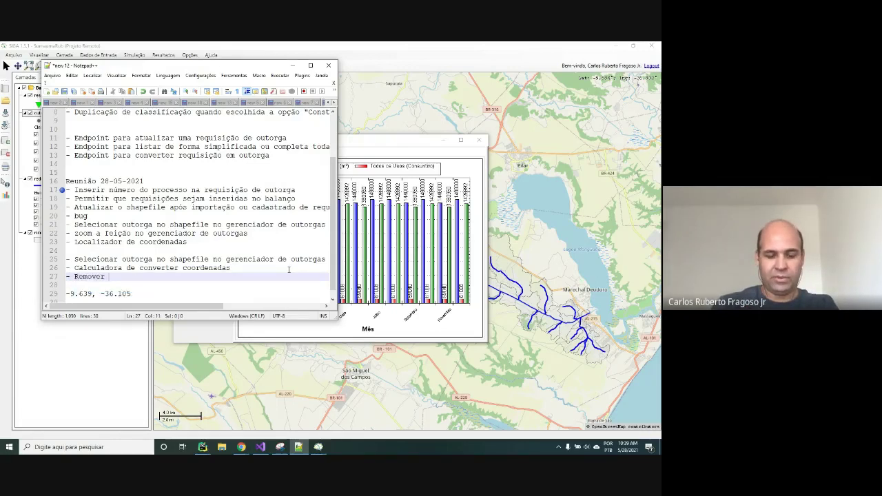
pyautogui.press('BackSpace')
pyautogui.press('BackSpace')
pyautogui.press('BackSpace')
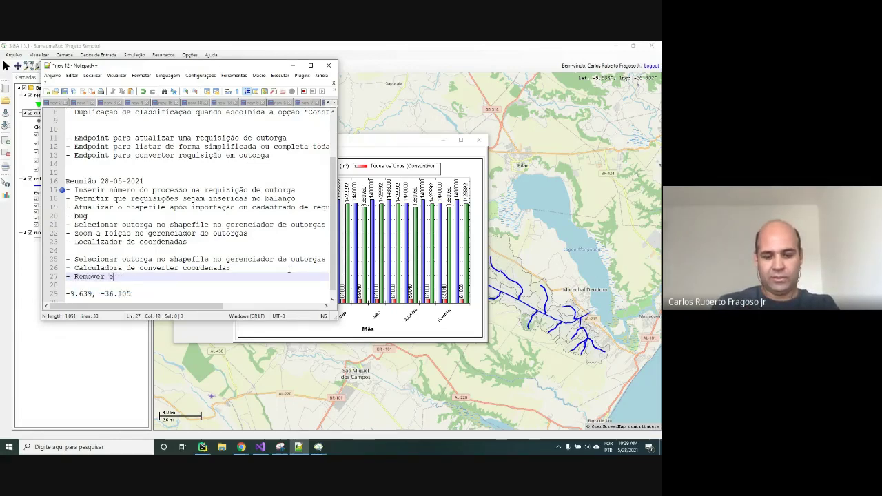
pyautogui.write('feito da outor')
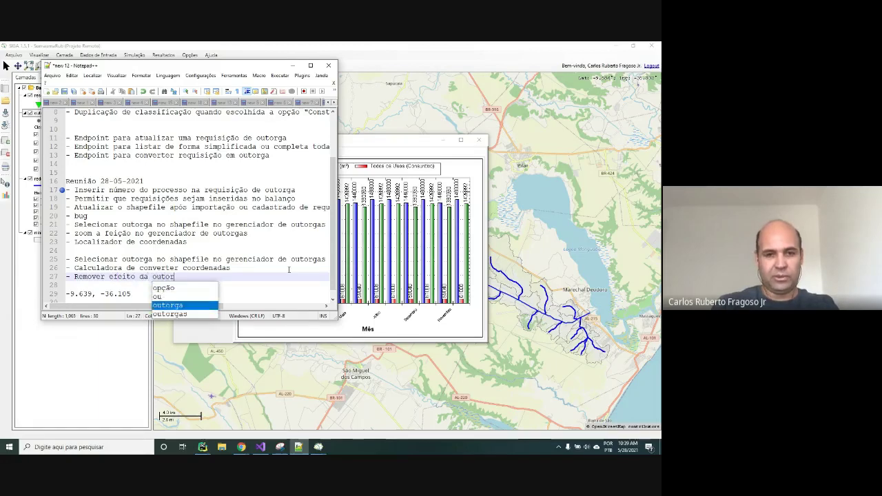
pyautogui.write('ga no r')
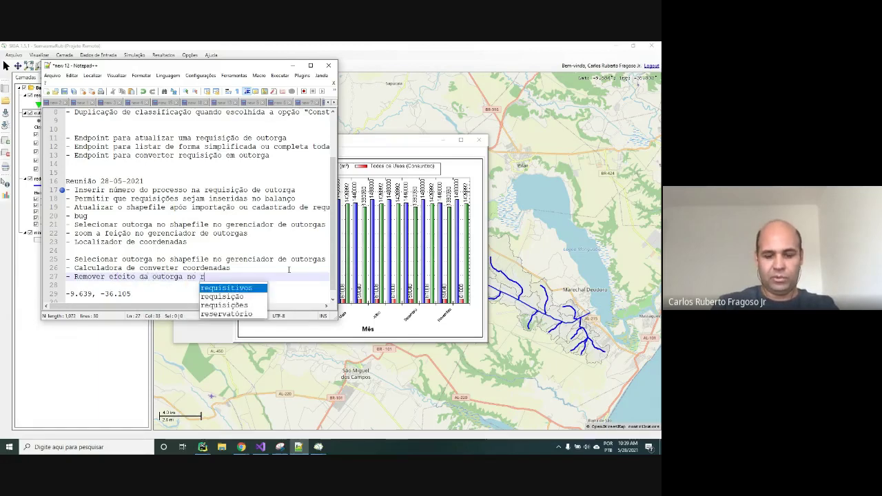
pyautogui.write('io após')
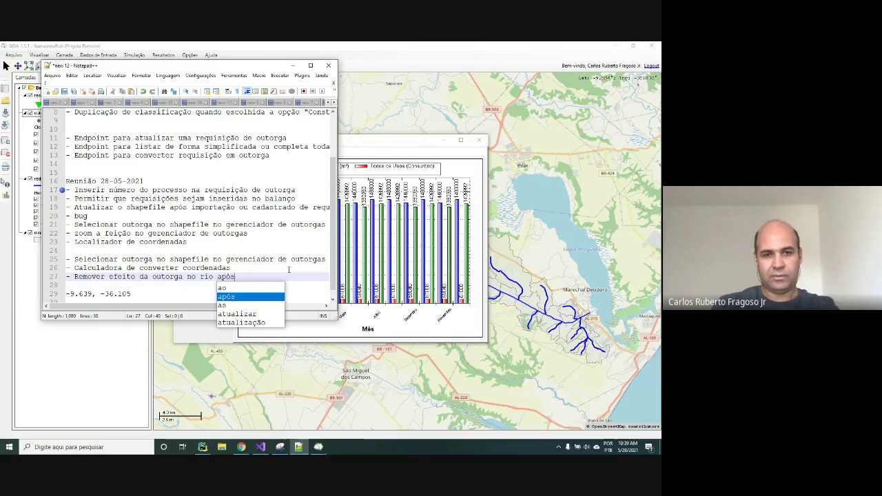
pyautogui.write(' associ')
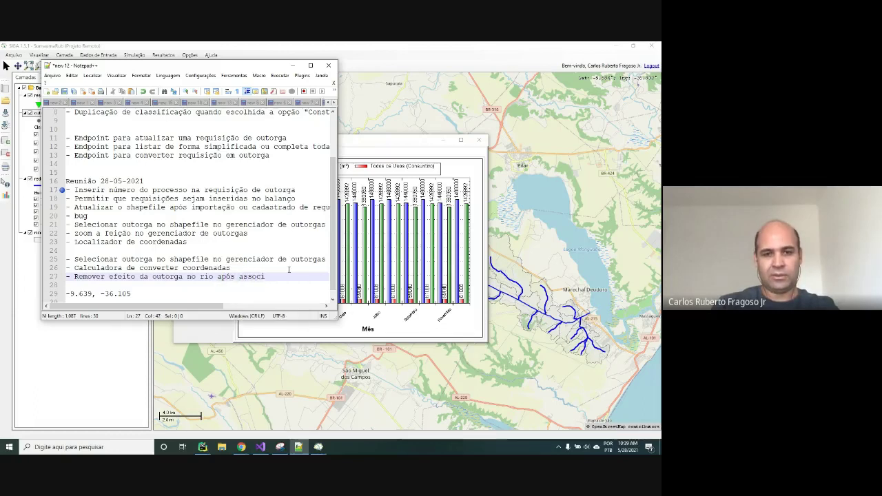
pyautogui.write('art')
pyautogui.press('BackSpace')
pyautogui.press('BackSpace')
pyautogui.write('reservatório')
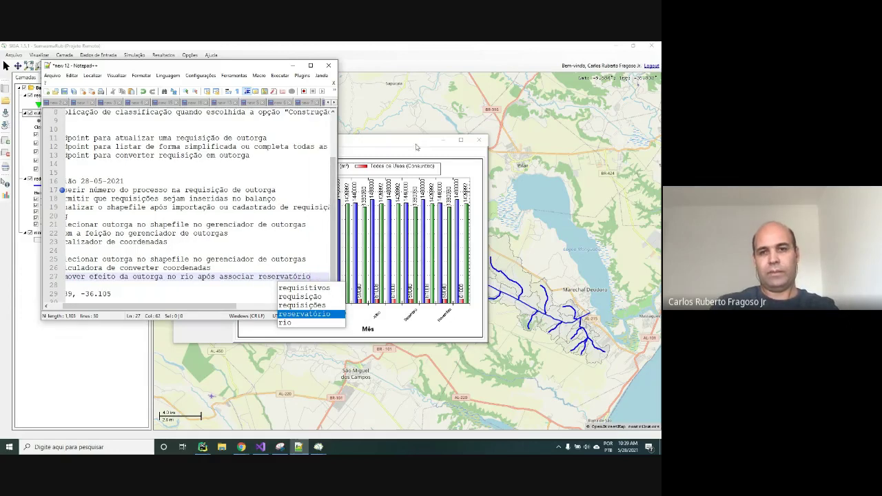
# - Close the Dashboard de Outorgas and Visualizador de Outorgas windows to uncover the basin map
pyautogui.click(415, 146)
pyautogui.click(479, 140)
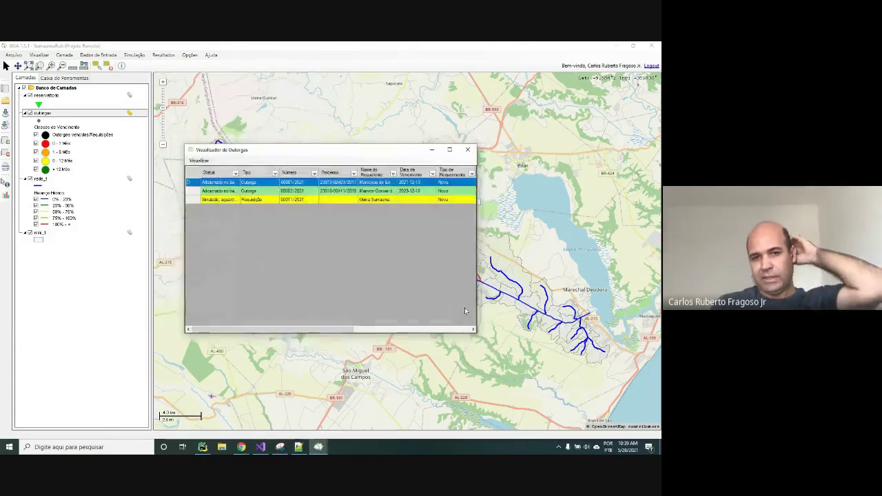
pyautogui.moveTo(428, 150); pyautogui.dragTo(186, 148)
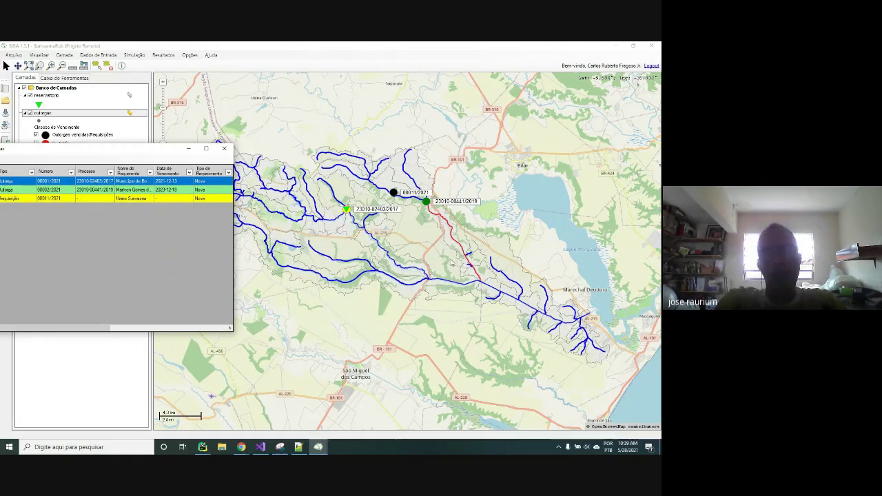
pyautogui.moveTo(78, 153); pyautogui.dragTo(157, 134)
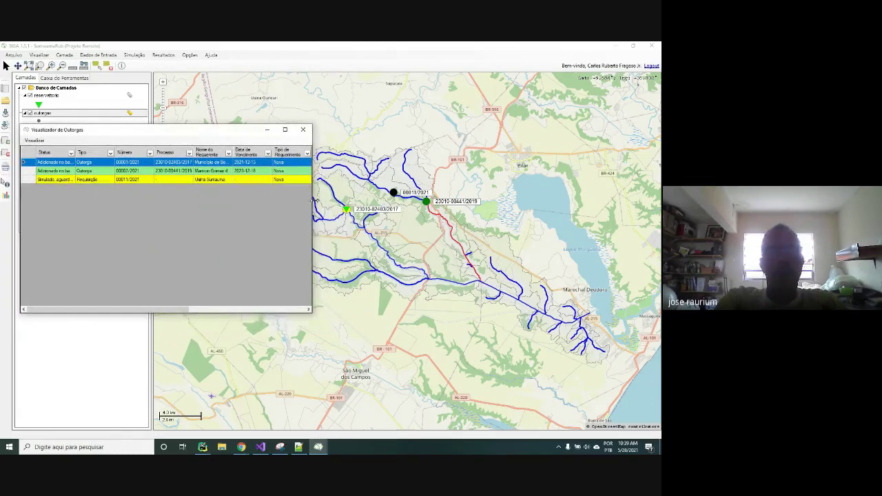
pyautogui.moveTo(314, 200); pyautogui.dragTo(213, 185)
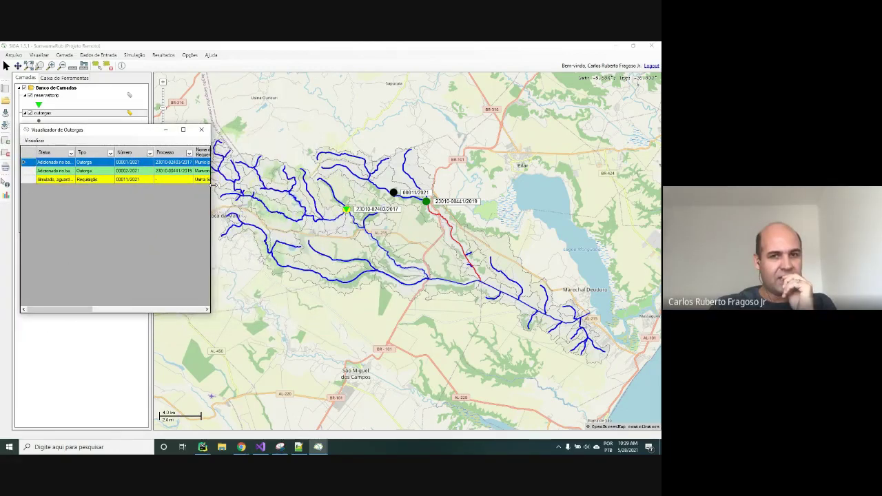
pyautogui.click(201, 130)
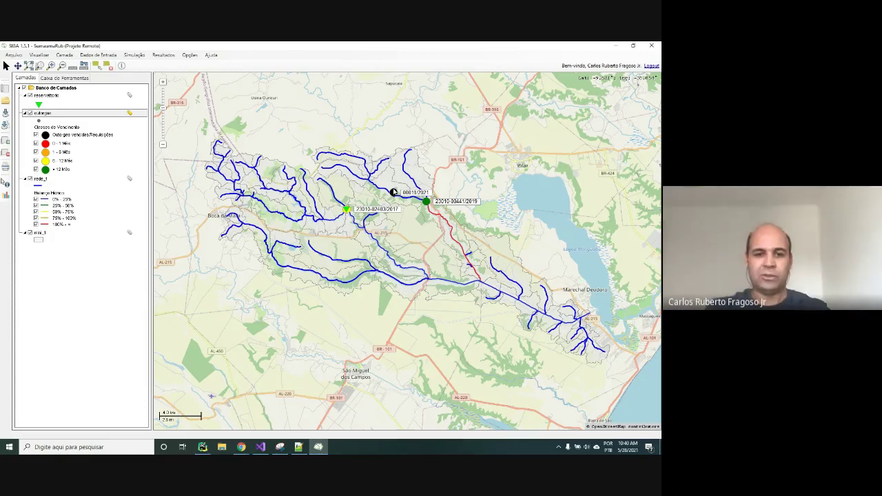
pyautogui.click(300, 445)
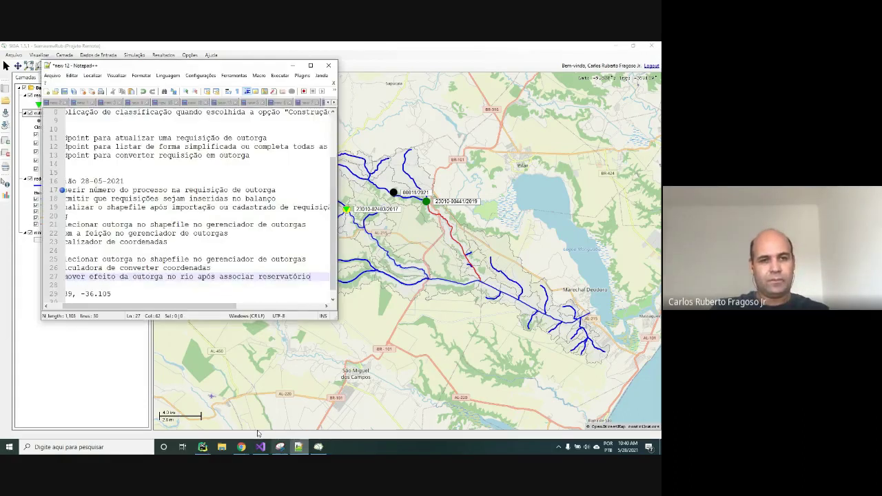
pyautogui.click(311, 65)
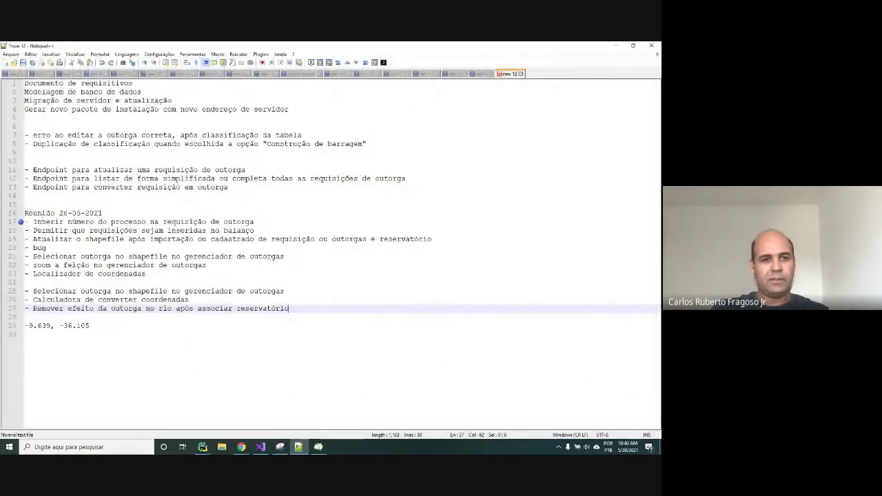
pyautogui.moveTo(28, 222); pyautogui.dragTo(25, 282)
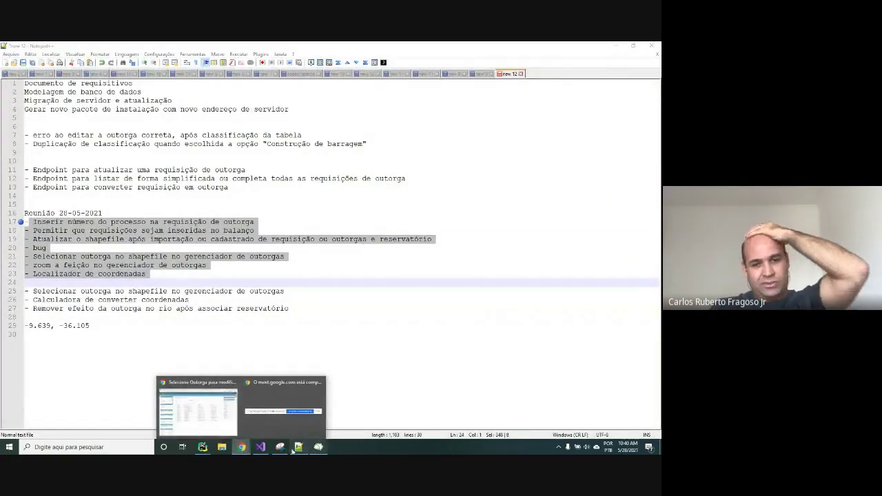
pyautogui.click(319, 448)
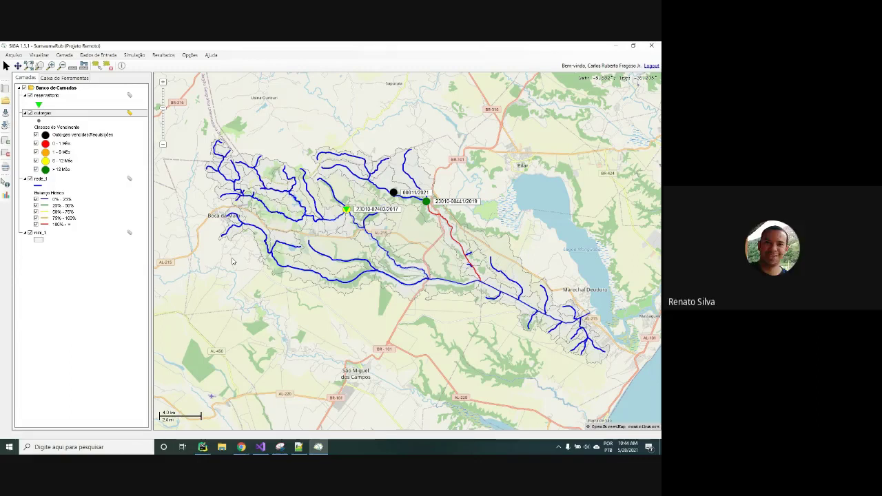
# - Switch to the Google Meet tab in Chrome and stop the meeting recording
pyautogui.moveTo(242, 447)
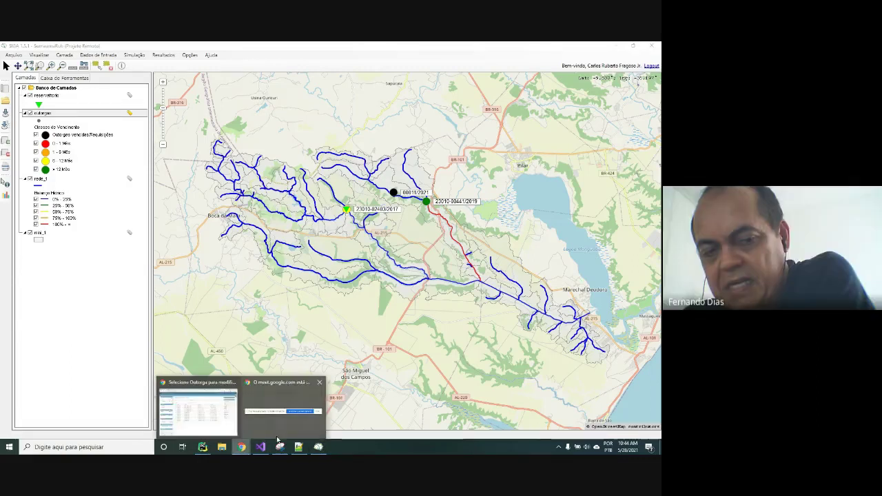
pyautogui.click(197, 412)
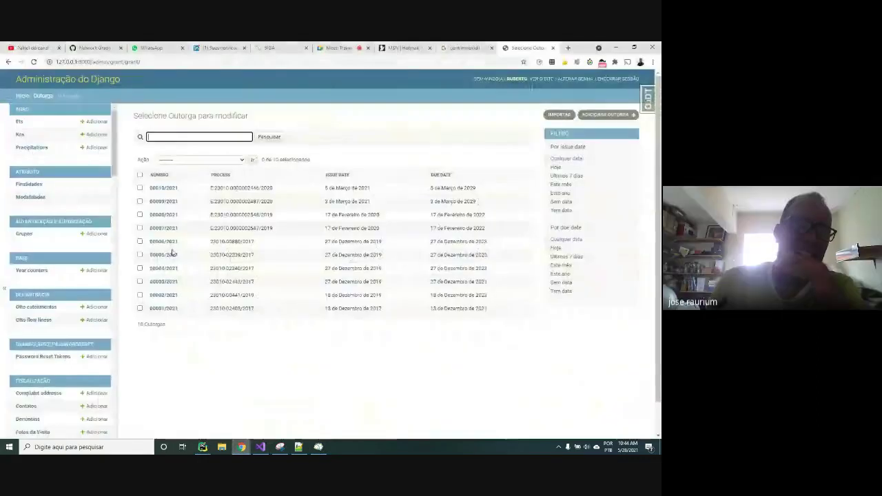
pyautogui.click(338, 47)
pyautogui.click(649, 421)
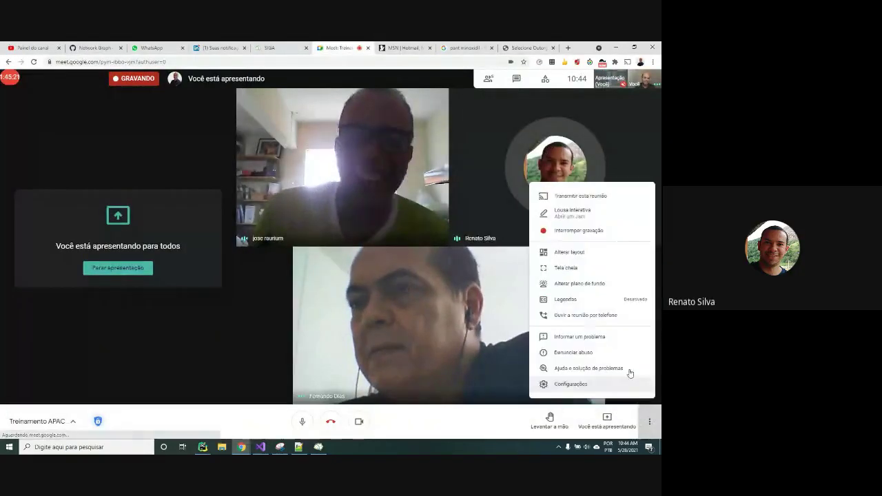
pyautogui.click(561, 230)
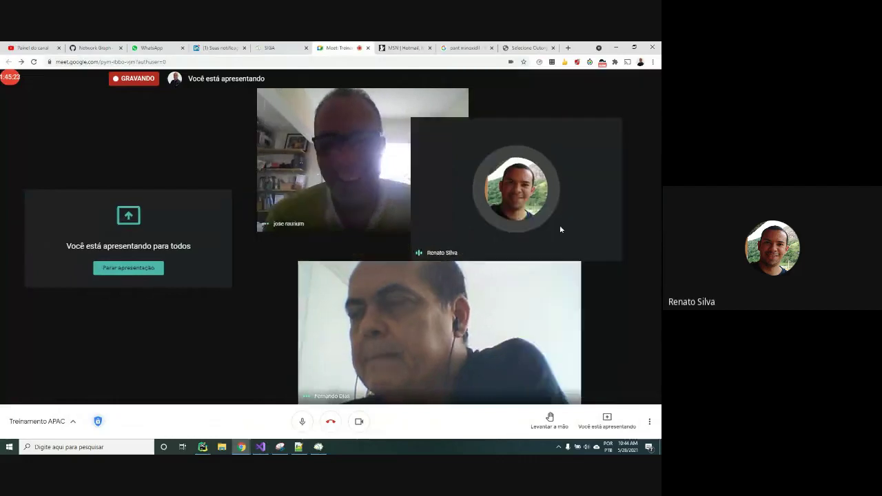